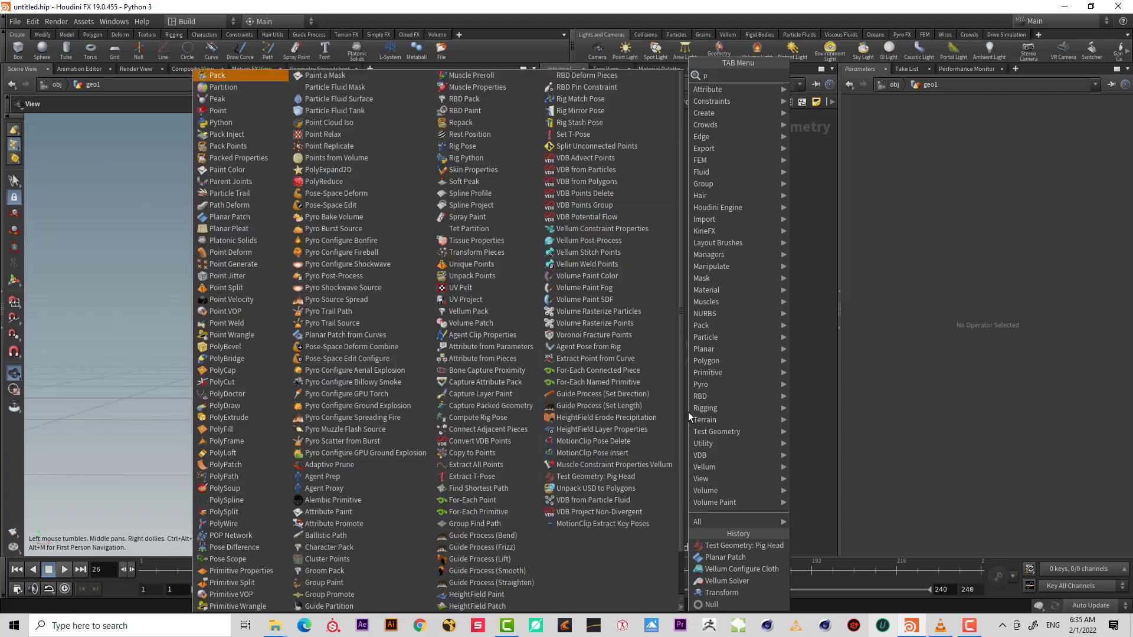
Add a Planar Patch node to the network and set its edge length to 0.05.
{"action": "key", "text": "Return"}
{"action": "left_click", "coordinate": [688, 412]}
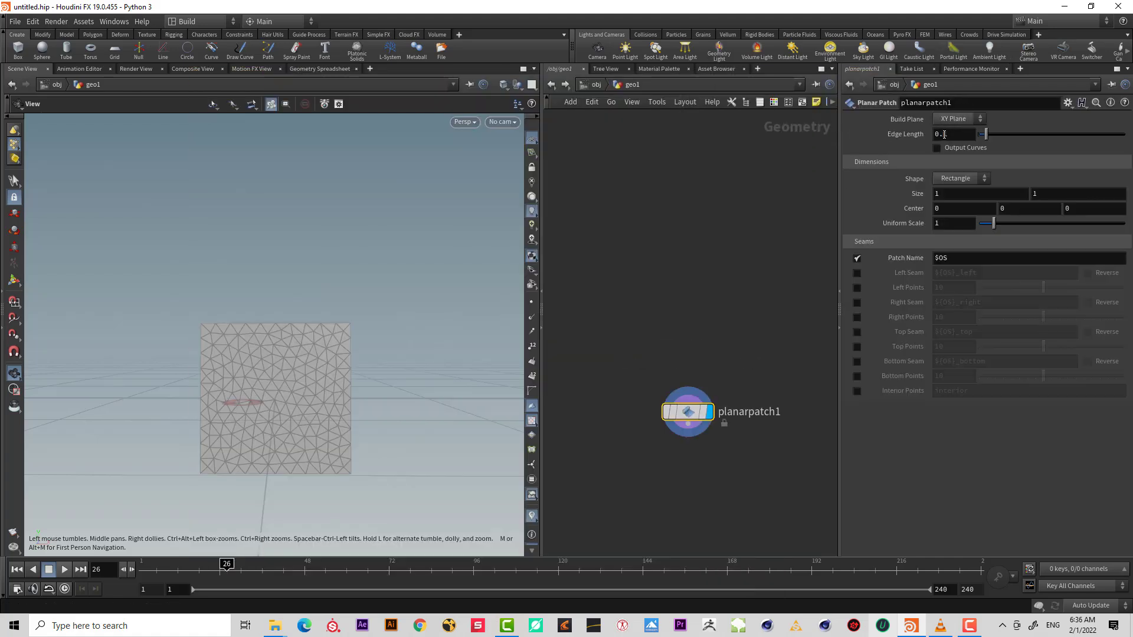
{"action": "double_click", "coordinate": [944, 134]}
{"action": "type", "text": "0.05"}
{"action": "key", "text": "Return"}
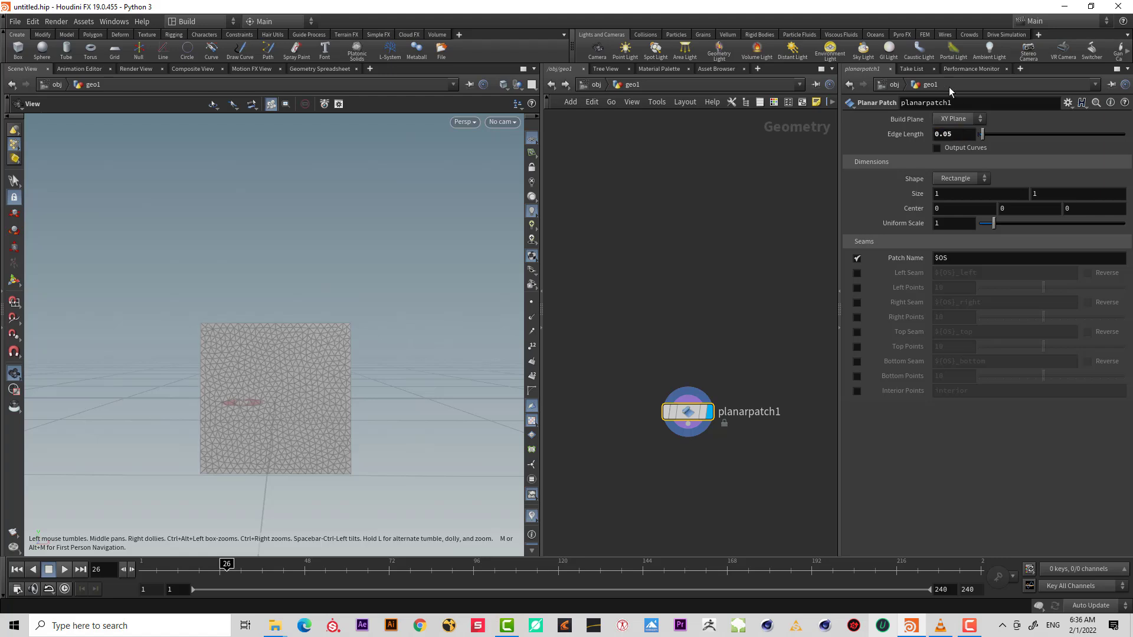
Set the planar patch's build plane to ZX Plane and its edge length to 0.03.
{"action": "left_click", "coordinate": [954, 118]}
{"action": "left_click", "coordinate": [950, 154]}
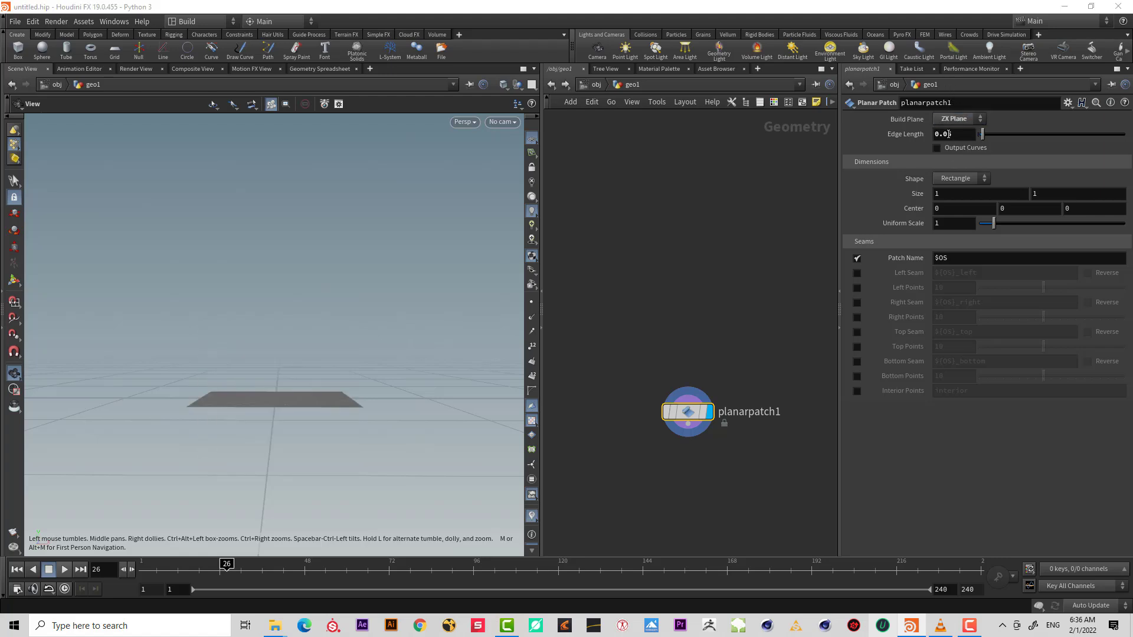
{"action": "left_click_drag", "start_coordinate": [945, 134], "coordinate": [969, 139]}
{"action": "type", "text": "3"}
{"action": "key", "text": "Return"}
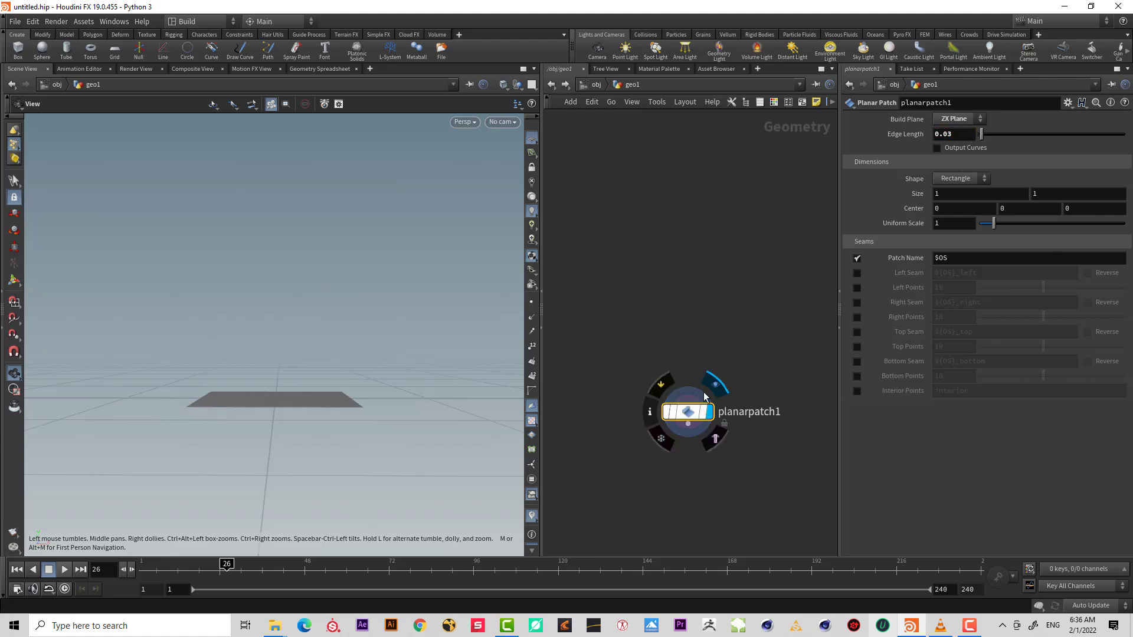
Add a Test Geometry: Pig Head node beside the patch and make it the displayed node.
{"action": "left_click_drag", "start_coordinate": [337, 390], "coordinate": [437, 404]}
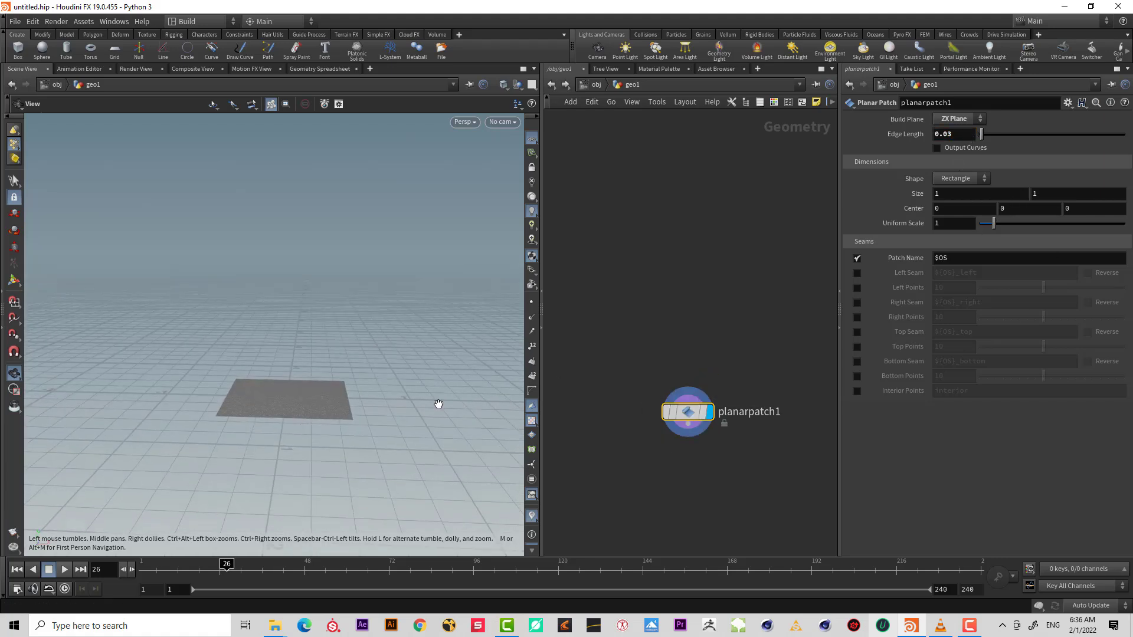
{"action": "middle_click_drag", "start_coordinate": [770, 443], "coordinate": [742, 415]}
{"action": "key", "text": "Tab"}
{"action": "type", "text": "tes"}
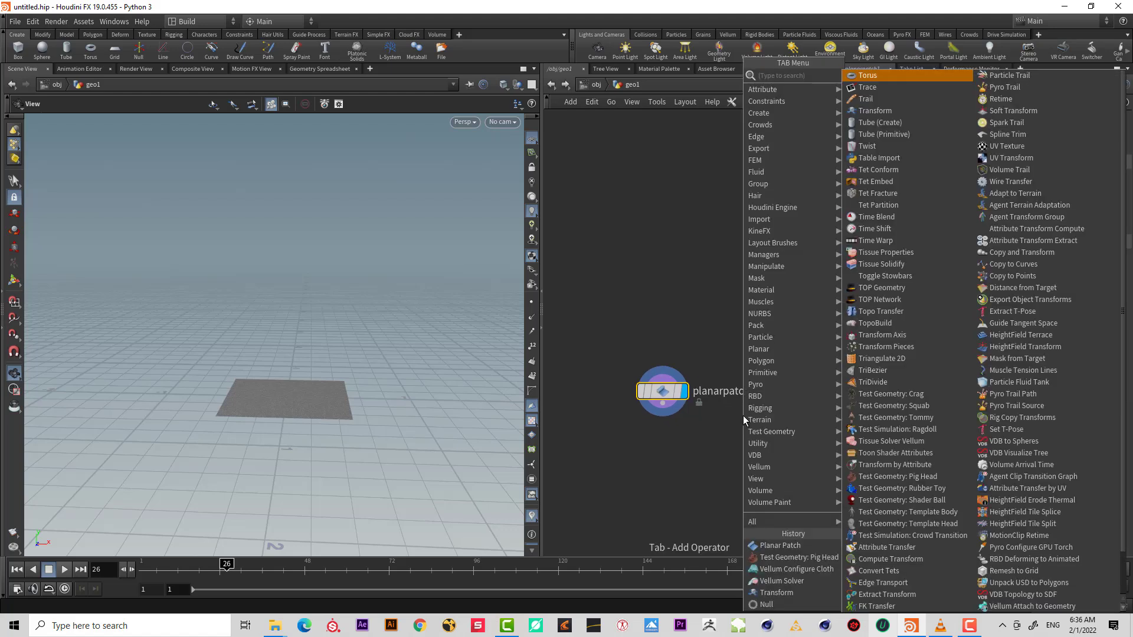
{"action": "type", "text": "t"}
{"action": "key", "text": "Down"}
{"action": "key", "text": "Down"}
{"action": "key", "text": "Down"}
{"action": "key", "text": "Down"}
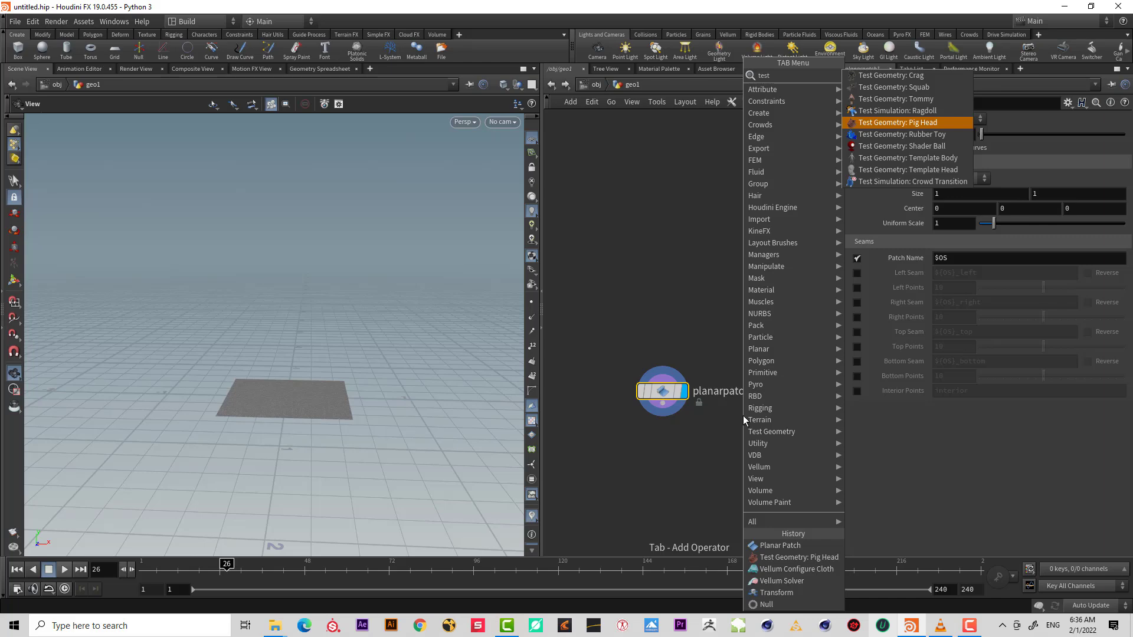
{"action": "key", "text": "Return"}
{"action": "left_click", "coordinate": [756, 416]}
{"action": "left_click_drag", "start_coordinate": [758, 420], "coordinate": [771, 420]}
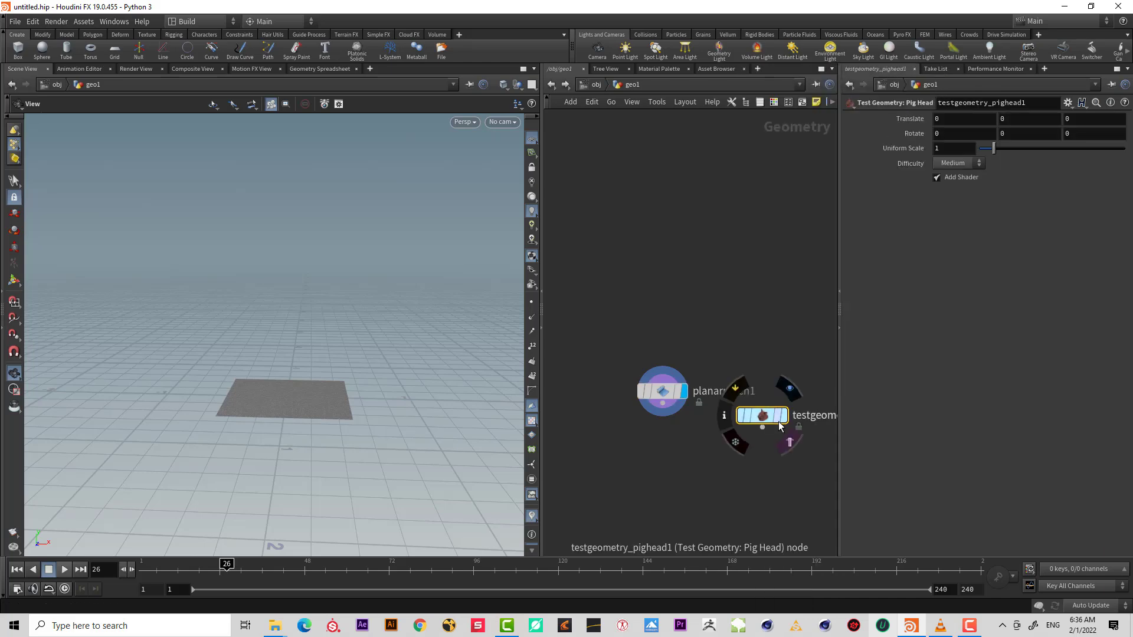
{"action": "left_click", "coordinate": [790, 443]}
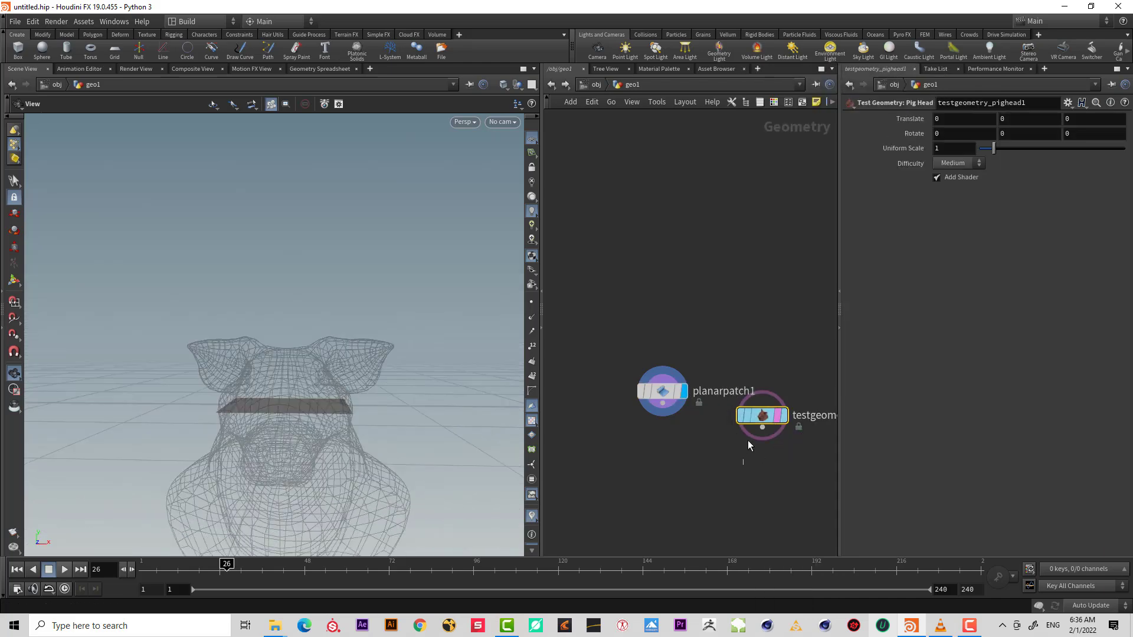
Set the pig head's uniform scale to .3 and its Y translation to 0.4.
{"action": "left_click_drag", "start_coordinate": [947, 151], "coordinate": [853, 148]}
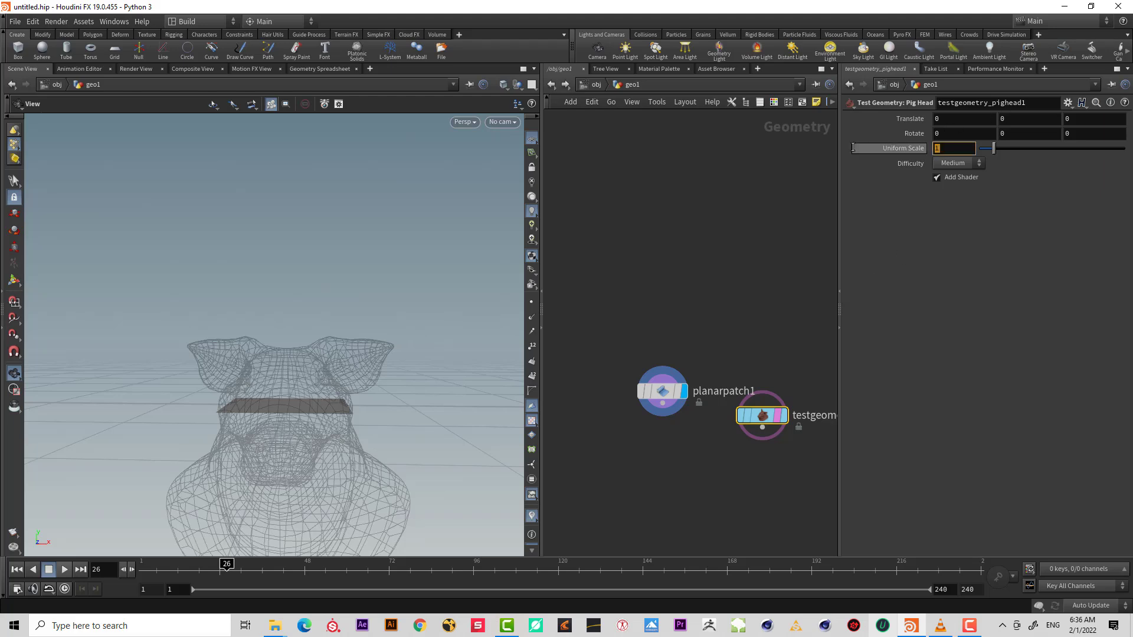
{"action": "type", "text": ".5"}
{"action": "key", "text": "Return"}
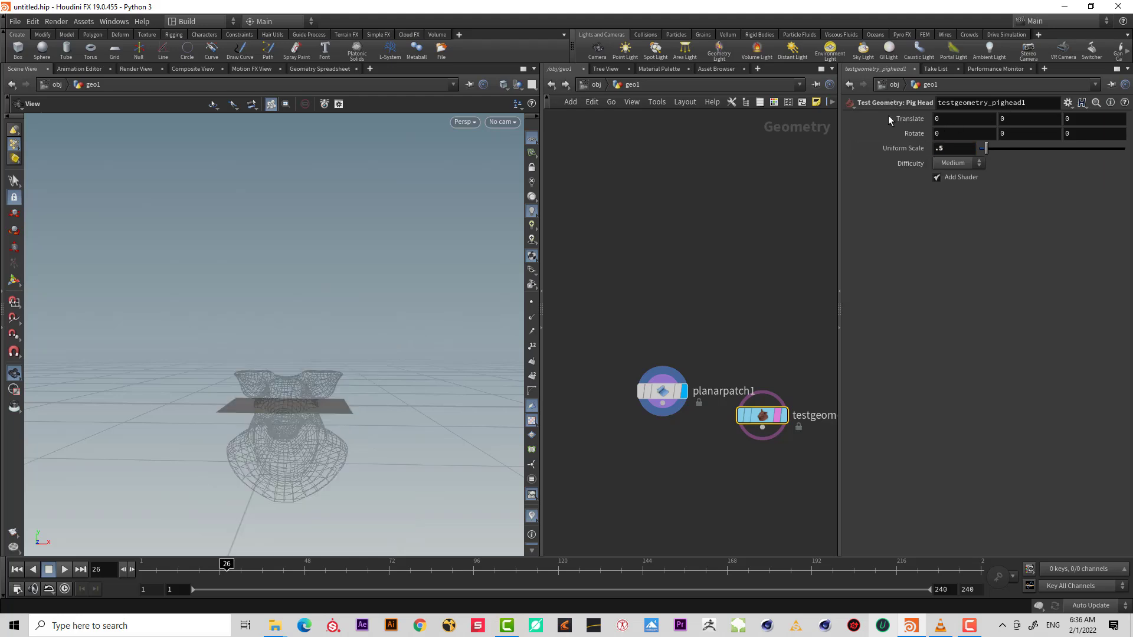
{"action": "left_click_drag", "start_coordinate": [959, 154], "coordinate": [859, 155]}
{"action": "type", "text": ".2"}
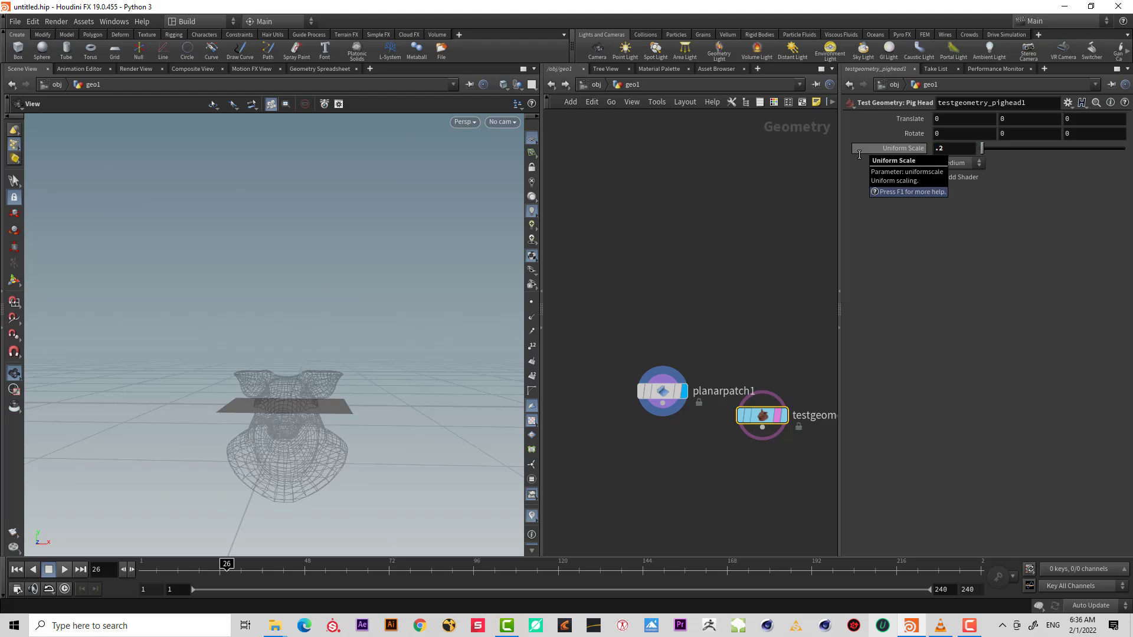
{"action": "key", "text": "Return"}
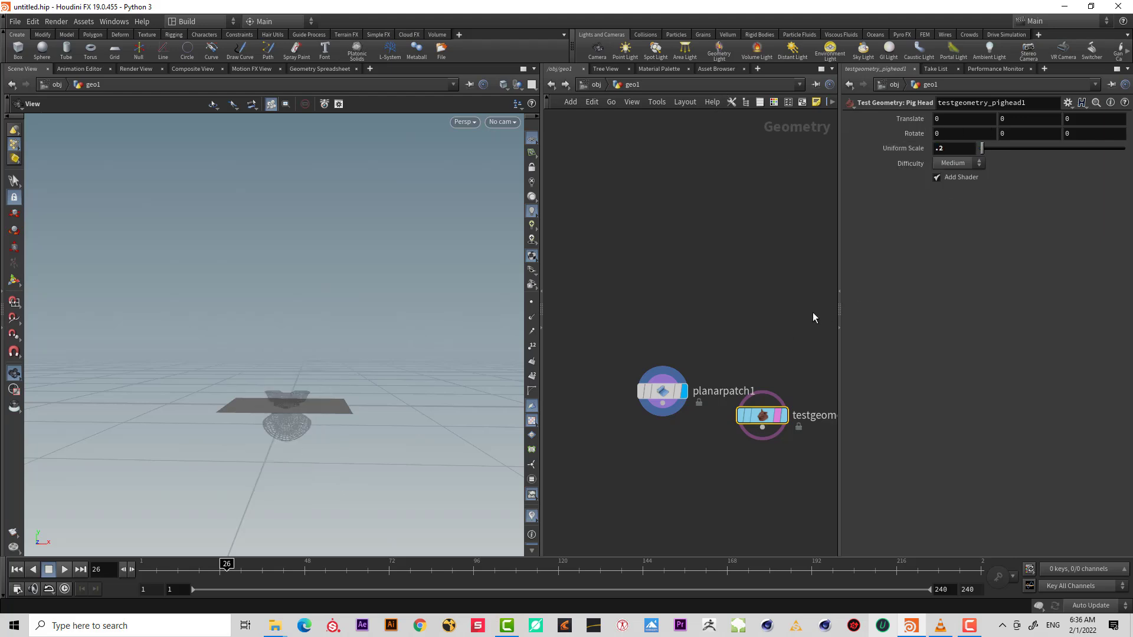
{"action": "left_click_drag", "start_coordinate": [939, 149], "coordinate": [974, 146]}
{"action": "type", "text": ".3"}
{"action": "key", "text": "Return"}
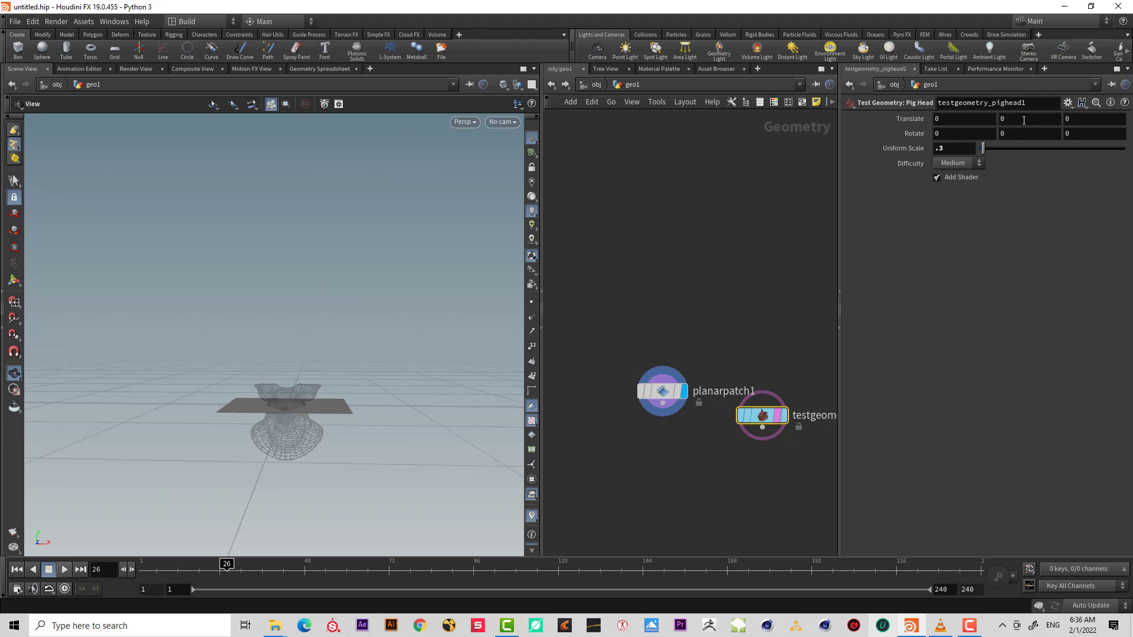
{"action": "mouse_move", "coordinate": [1016, 118]}
{"action": "middle_mouse_down"}
{"action": "mouse_move", "coordinate": [1029, 136]}
{"action": "mouse_move", "coordinate": [1056, 136]}
{"action": "mouse_move", "coordinate": [1019, 121]}
{"action": "middle_mouse_up"}
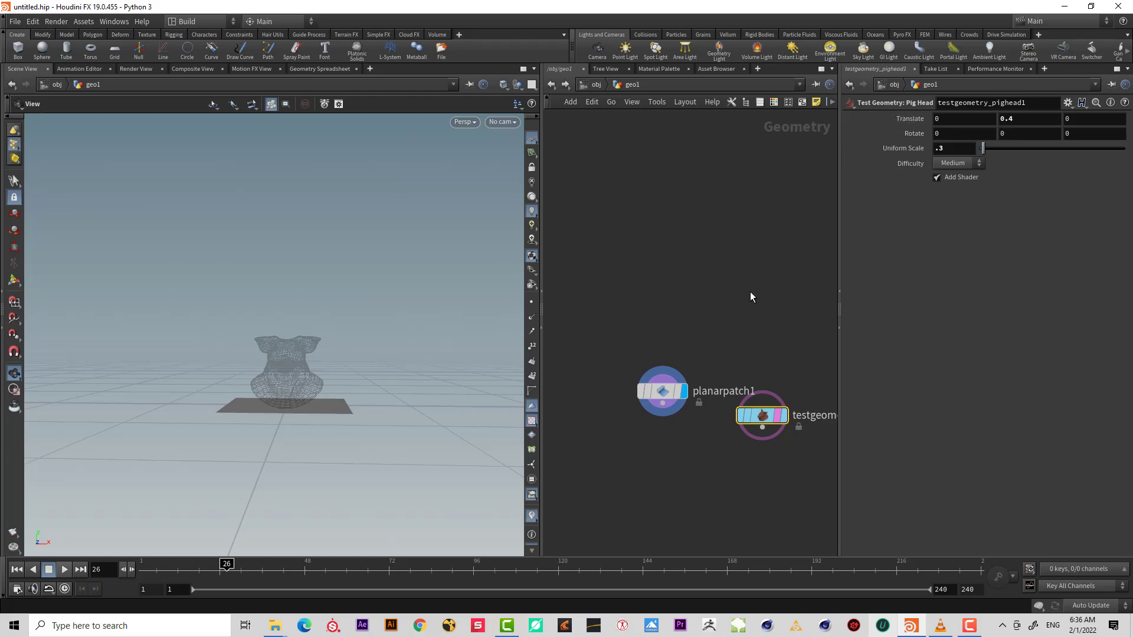
Display the planar patch and set its center Y value to .6.
{"action": "left_click_drag", "start_coordinate": [657, 375], "coordinate": [643, 436]}
{"action": "middle_click_drag", "start_coordinate": [1021, 207], "coordinate": [1102, 210]}
{"action": "mouse_move", "coordinate": [1100, 210]}
{"action": "middle_mouse_down"}
{"action": "mouse_move", "coordinate": [1039, 202]}
{"action": "mouse_move", "coordinate": [1108, 216]}
{"action": "middle_mouse_up"}
{"action": "key", "text": "ctrl+a"}
{"action": "type", "text": ".5"}
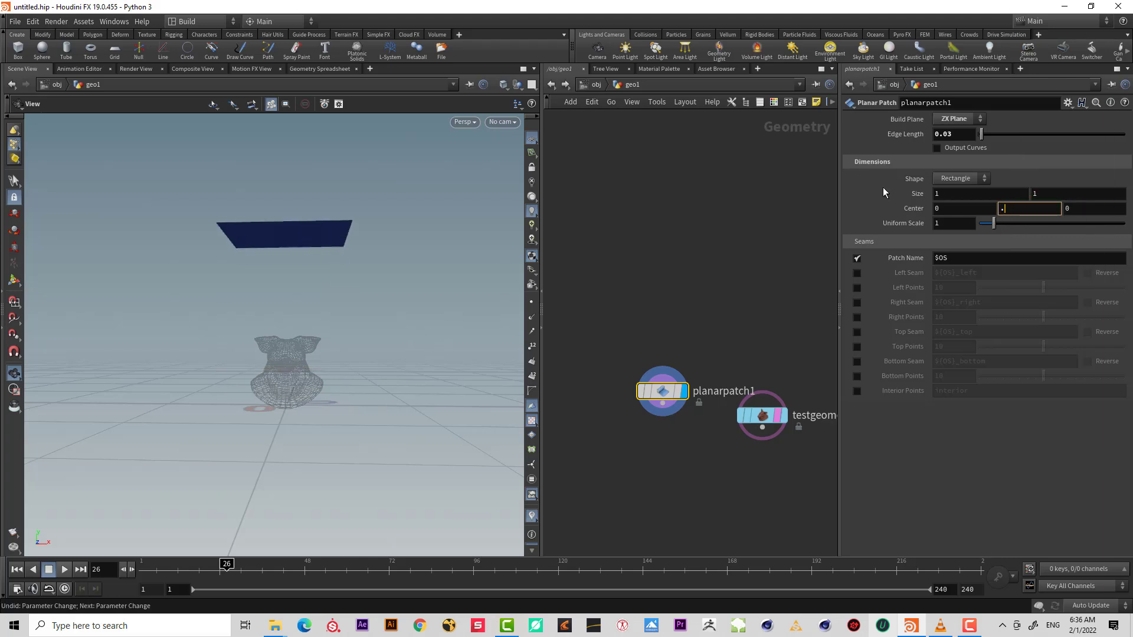
{"action": "key", "text": "Return"}
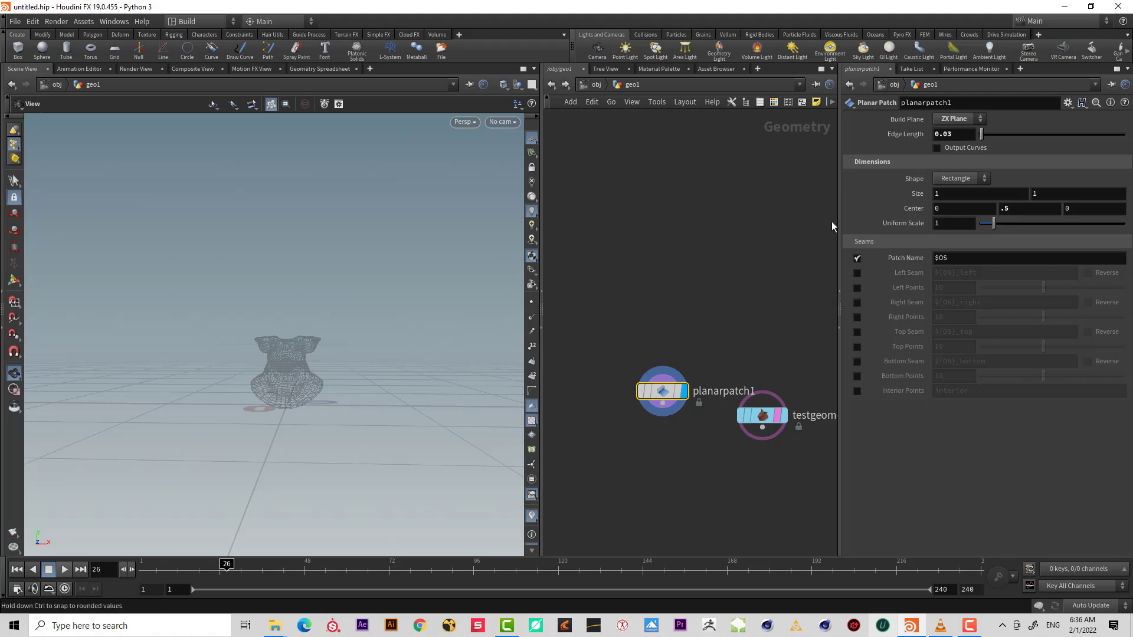
{"action": "left_click_drag", "start_coordinate": [360, 330], "coordinate": [263, 341]}
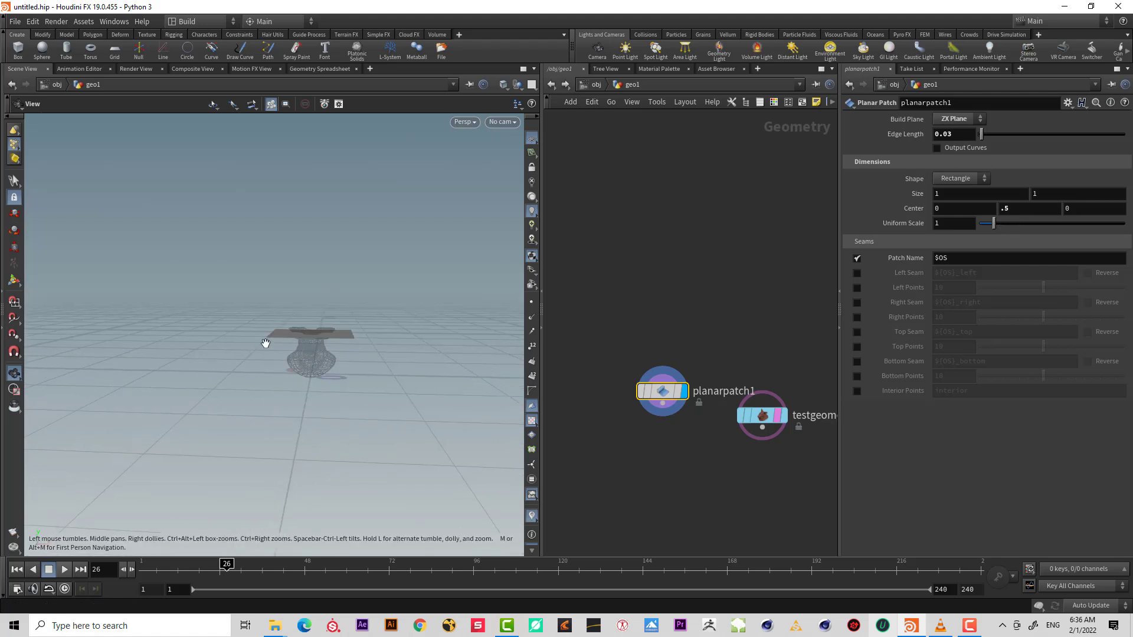
{"action": "type", "text": "6"}
{"action": "key", "text": "Return"}
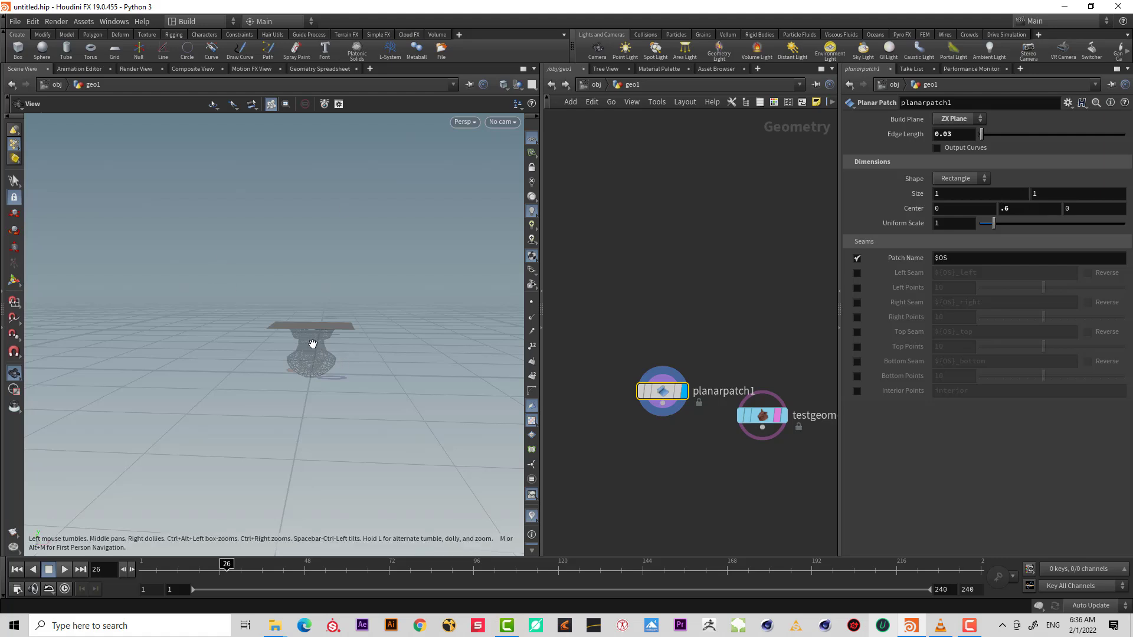
Set the planar patch's size to 1.4 by 1.4.
{"action": "scroll", "coordinate": [354, 324], "scroll_direction": "up", "scroll_amount": 5}
{"action": "mouse_move", "coordinate": [354, 324]}
{"action": "left_mouse_down"}
{"action": "mouse_move", "coordinate": [362, 309]}
{"action": "mouse_move", "coordinate": [369, 320]}
{"action": "left_mouse_up"}
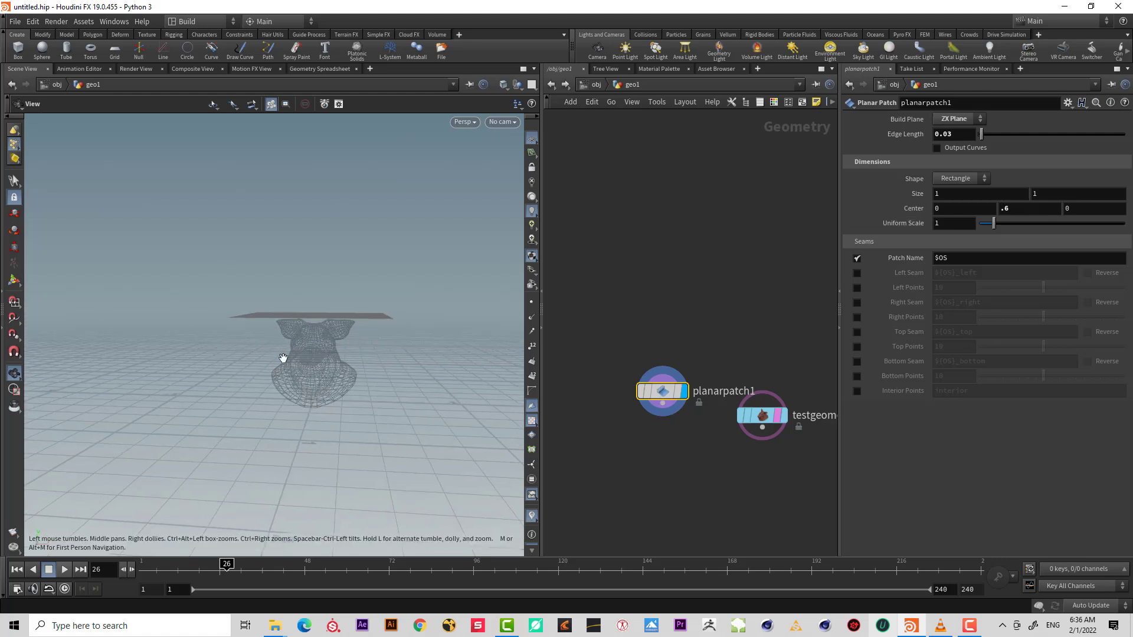
{"action": "left_click_drag", "start_coordinate": [284, 358], "coordinate": [299, 366]}
{"action": "left_click_drag", "start_coordinate": [371, 352], "coordinate": [369, 367]}
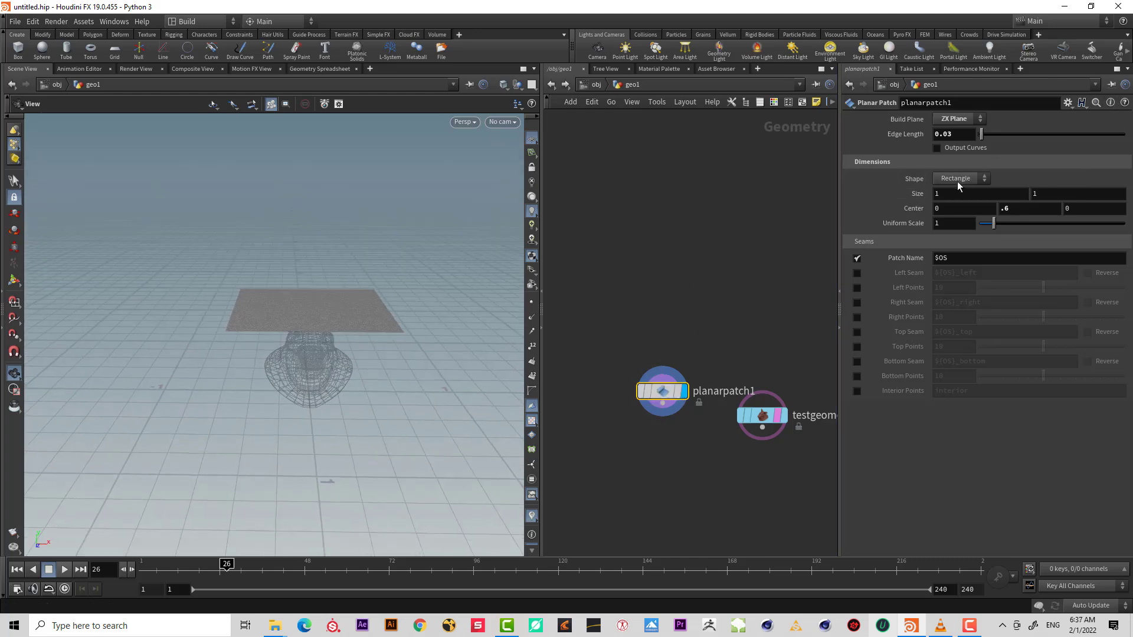
{"action": "middle_click_drag", "start_coordinate": [908, 197], "coordinate": [967, 199]}
Add a Vellum Configure Cloth node below the planar patch.
{"action": "middle_click_drag", "start_coordinate": [689, 466], "coordinate": [670, 435]}
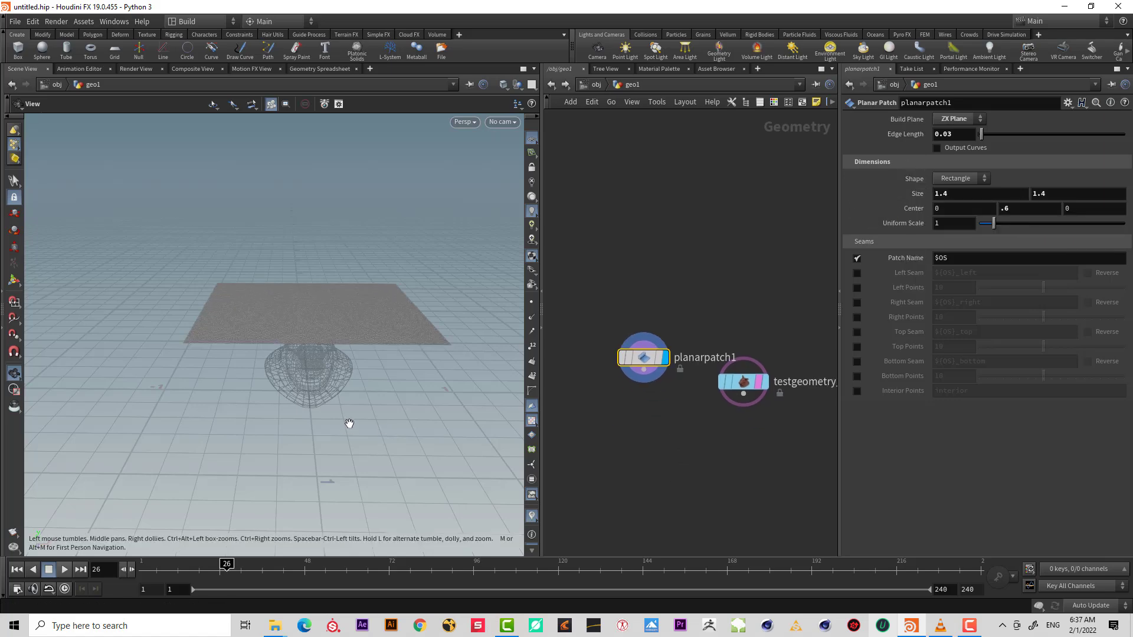
{"action": "mouse_move", "coordinate": [349, 423]}
{"action": "left_mouse_down"}
{"action": "mouse_move", "coordinate": [359, 405]}
{"action": "mouse_move", "coordinate": [364, 414]}
{"action": "left_mouse_up"}
{"action": "key", "text": "Tab"}
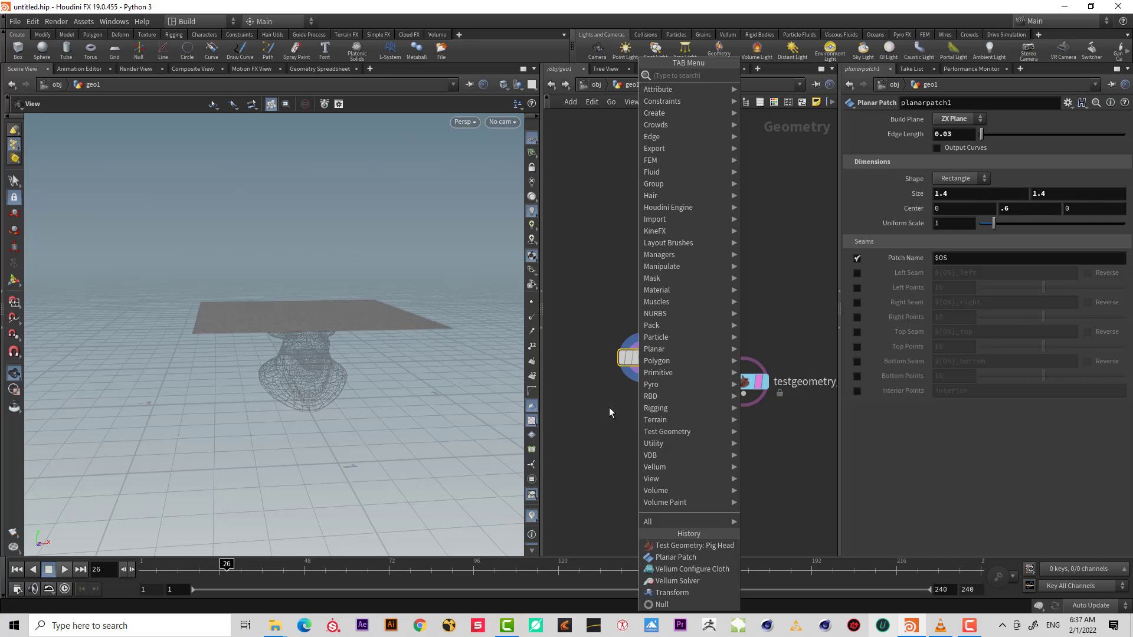
{"action": "key", "text": "Escape"}
{"action": "left_click", "coordinate": [643, 370]}
{"action": "key", "text": "Tab"}
{"action": "type", "text": "vel"}
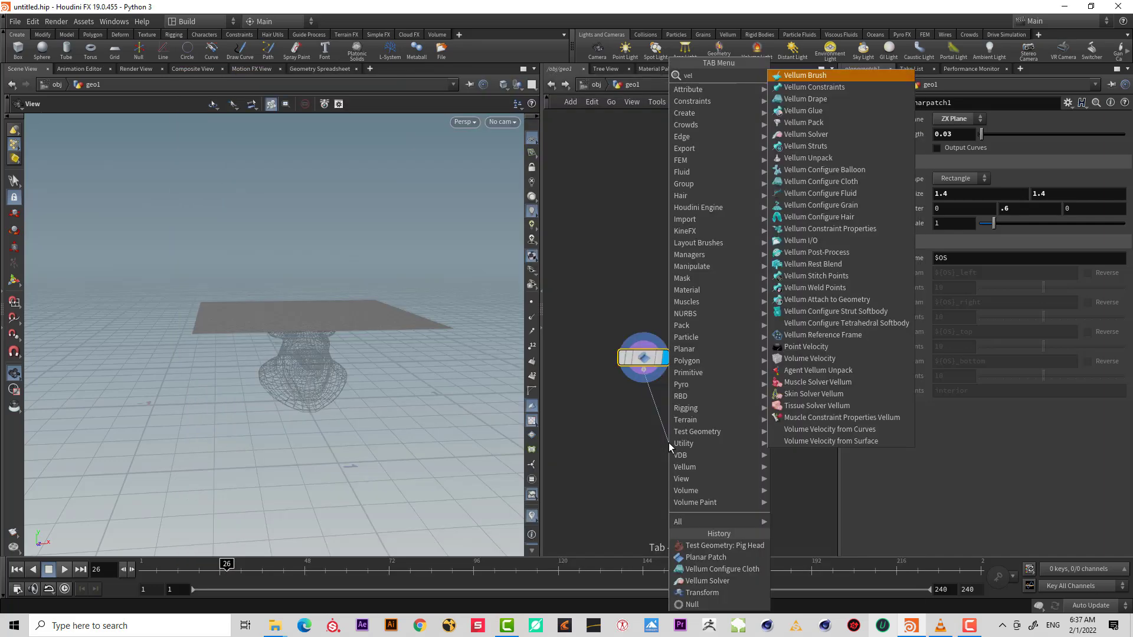
{"action": "type", "text": " clo"}
{"action": "key", "text": "Return"}
{"action": "key", "text": "Return"}
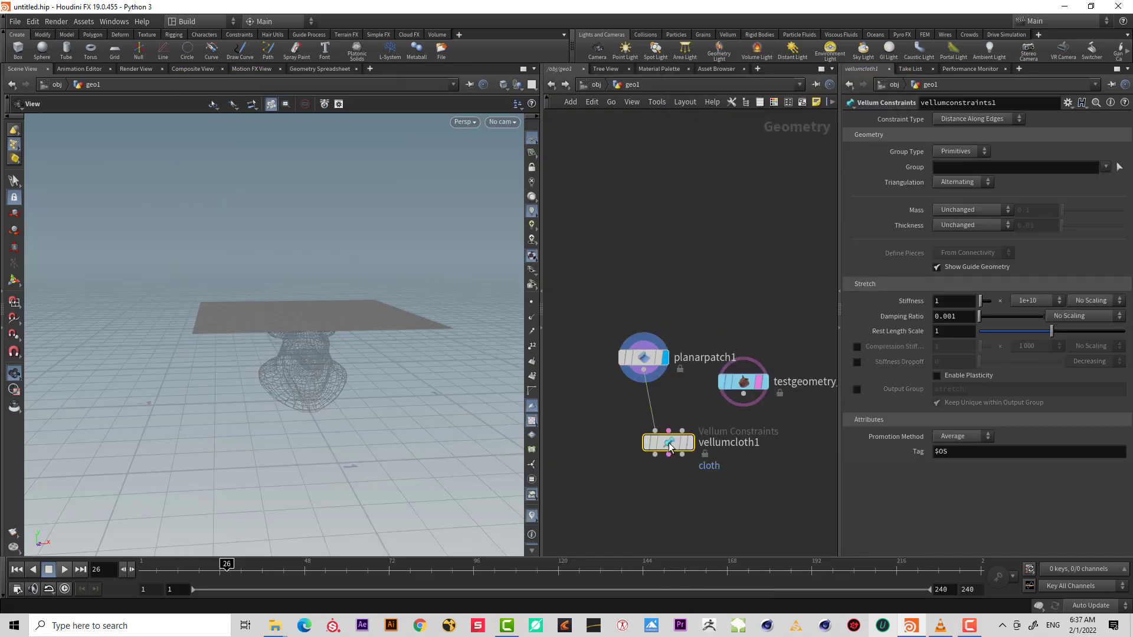
Wire the pig head into the cloth node's second input and add a Vellum Solver node below it, displaying it.
{"action": "left_click_drag", "start_coordinate": [733, 403], "coordinate": [682, 431]}
{"action": "left_click", "coordinate": [655, 454]}
{"action": "key", "text": "Tab"}
{"action": "type", "text": "ve so"}
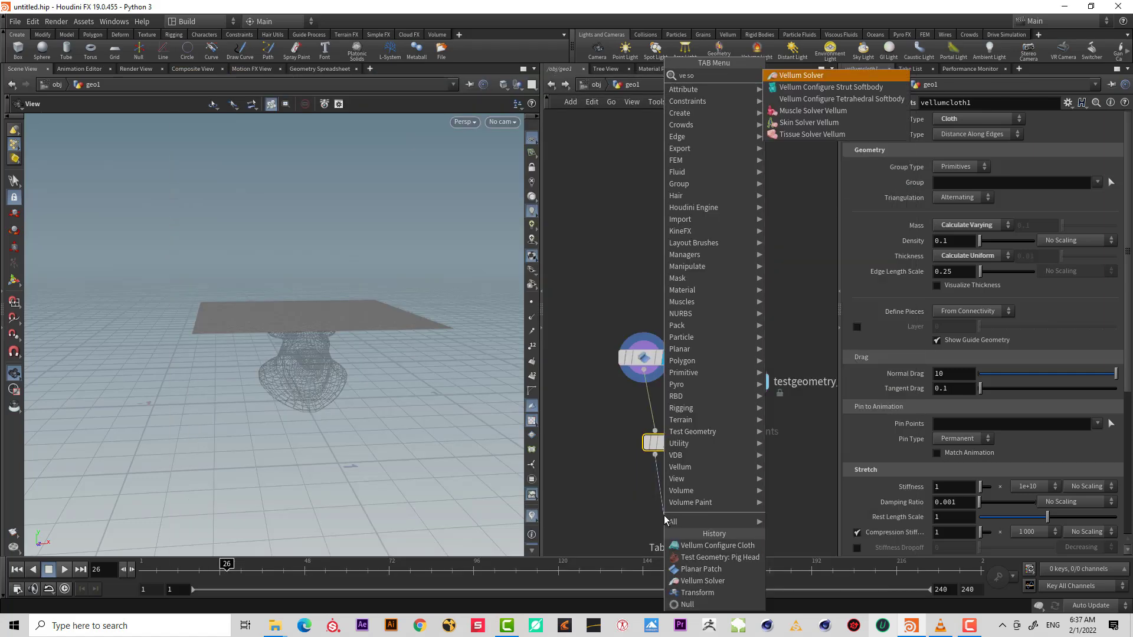
{"action": "key", "text": "Return"}
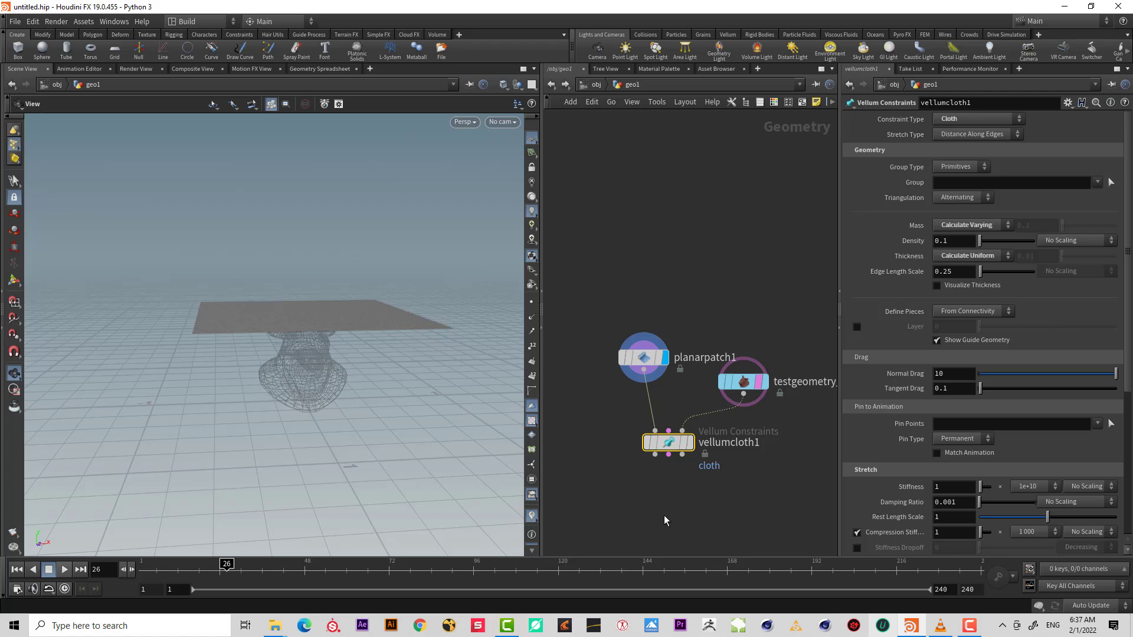
{"action": "left_click", "coordinate": [664, 515]}
{"action": "left_click", "coordinate": [676, 526]}
{"action": "key", "text": "Escape"}
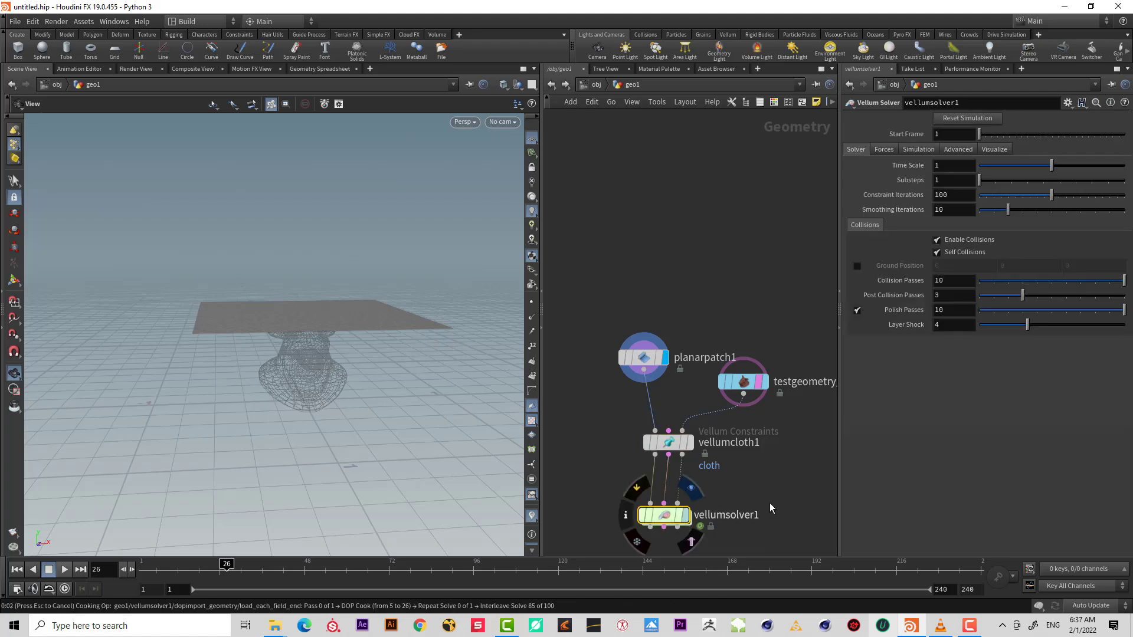
{"action": "key", "text": "Escape"}
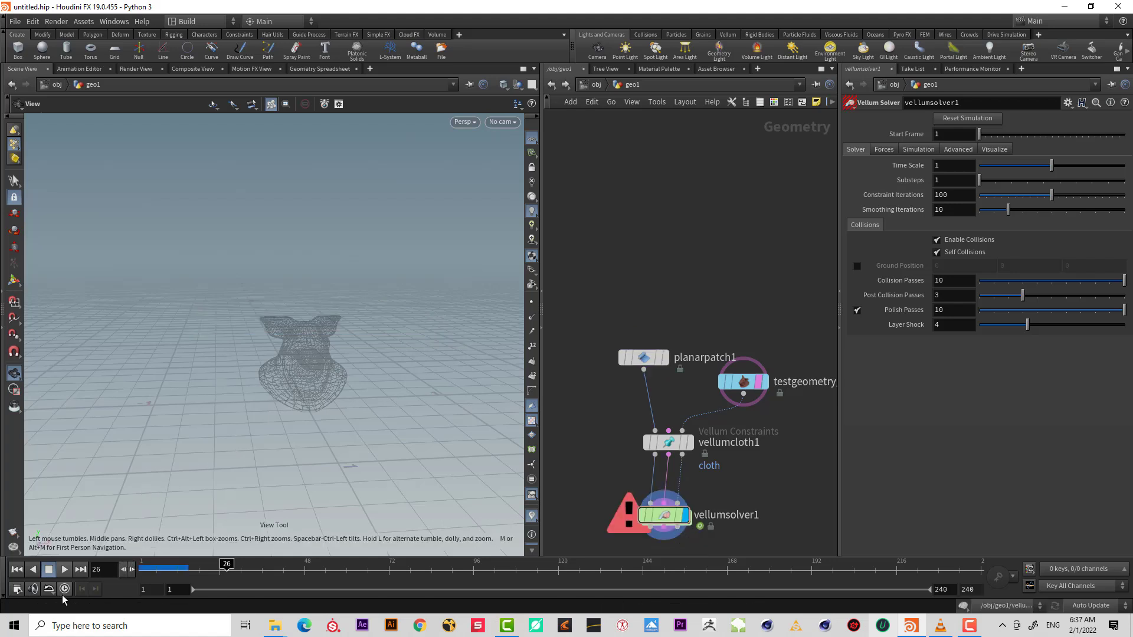
Play the simulation from the first frame to preview the cloth falling over the pig head.
{"action": "left_click", "coordinate": [18, 569]}
{"action": "left_click", "coordinate": [64, 569]}
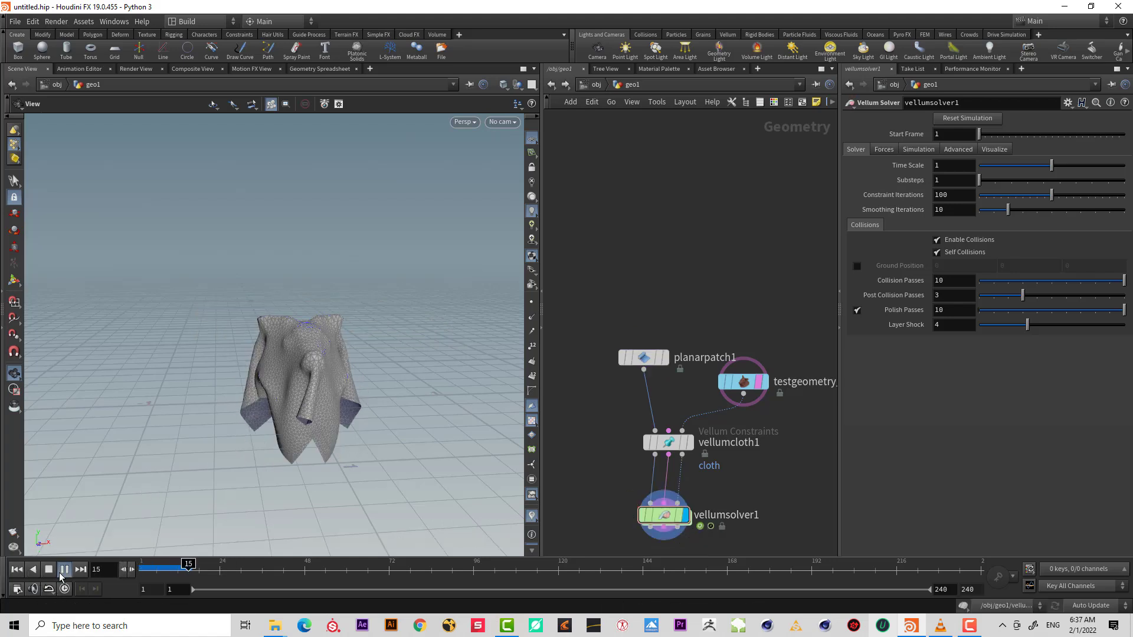
{"action": "left_click", "coordinate": [52, 571]}
{"action": "scroll", "coordinate": [320, 357], "scroll_direction": "up", "scroll_amount": 4}
{"action": "left_click_drag", "start_coordinate": [324, 357], "coordinate": [356, 367]}
{"action": "left_click", "coordinate": [17, 570]}
{"action": "left_click", "coordinate": [64, 570]}
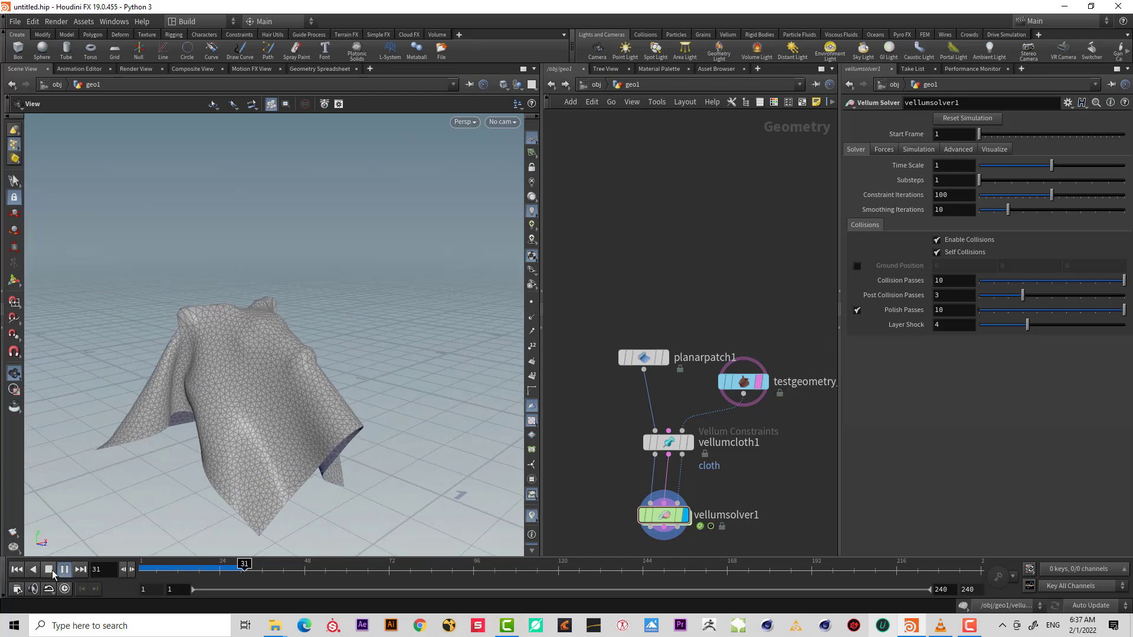
{"action": "left_click", "coordinate": [49, 569]}
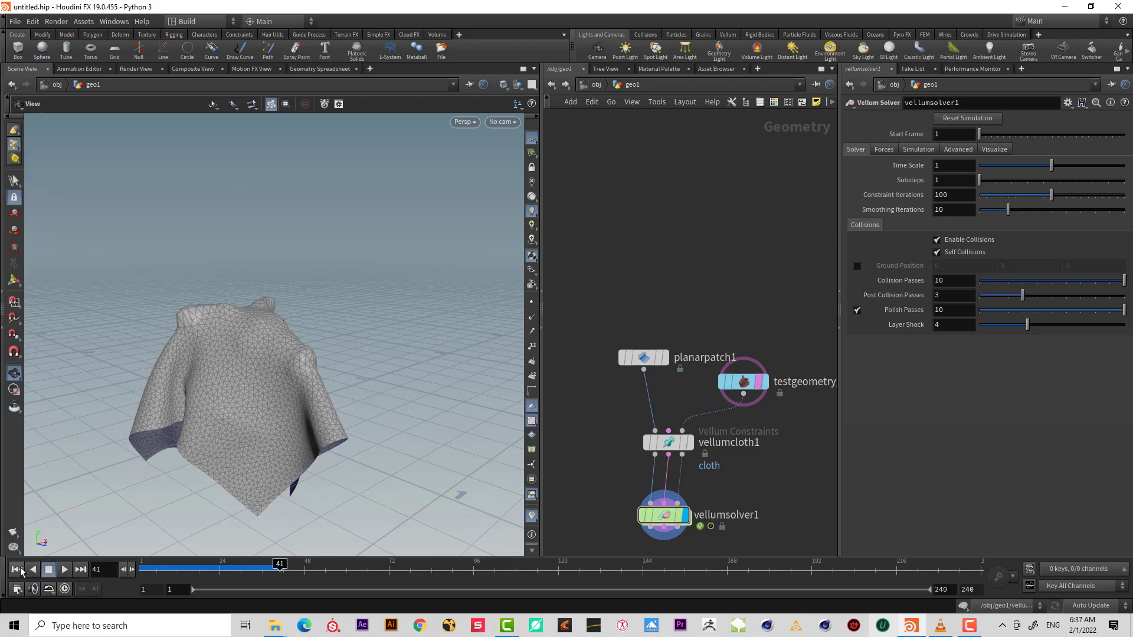
{"action": "left_click", "coordinate": [17, 569]}
{"action": "mouse_move", "coordinate": [189, 395]}
{"action": "left_mouse_down"}
{"action": "mouse_move", "coordinate": [221, 380]}
{"action": "mouse_move", "coordinate": [207, 371]}
{"action": "mouse_move", "coordinate": [194, 384]}
{"action": "mouse_move", "coordinate": [204, 384]}
{"action": "left_mouse_up"}
Select the Vellum Configure Cloth node and browse down to its stretch parameters.
{"action": "left_click", "coordinate": [669, 442]}
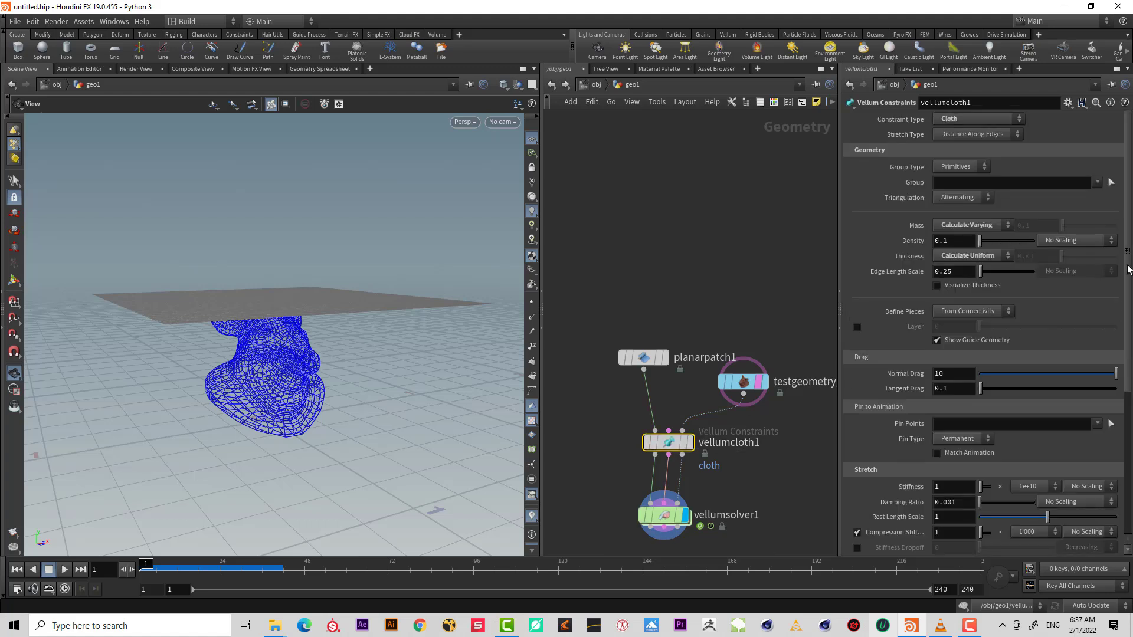
{"action": "scroll", "coordinate": [1110, 416], "scroll_direction": "down", "scroll_amount": 4}
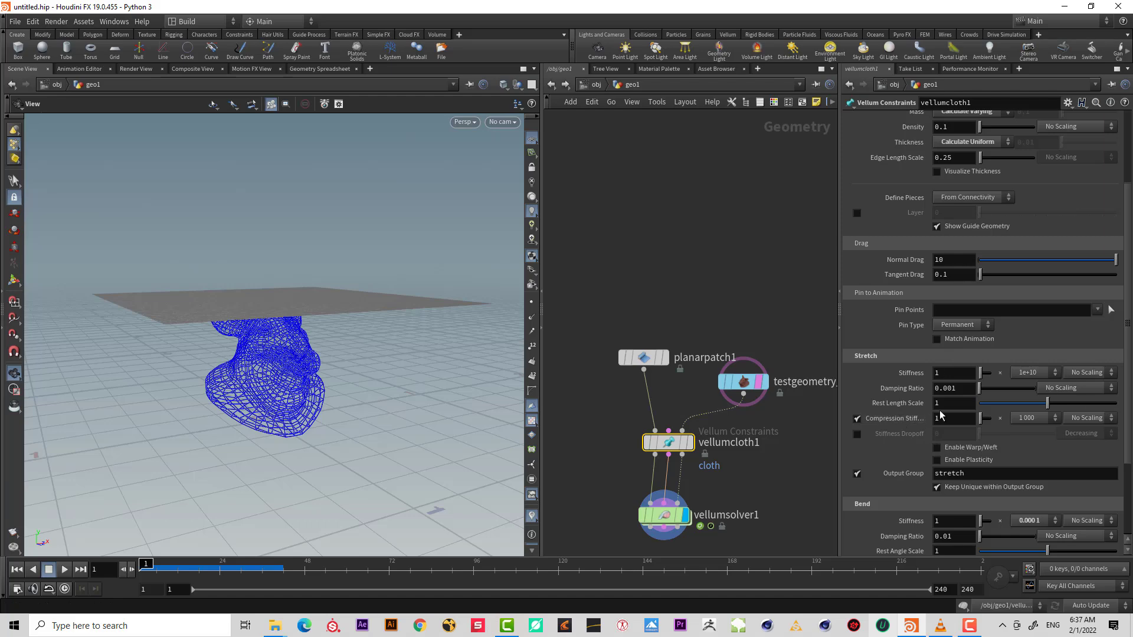
{"action": "left_click_drag", "start_coordinate": [383, 385], "coordinate": [381, 387]}
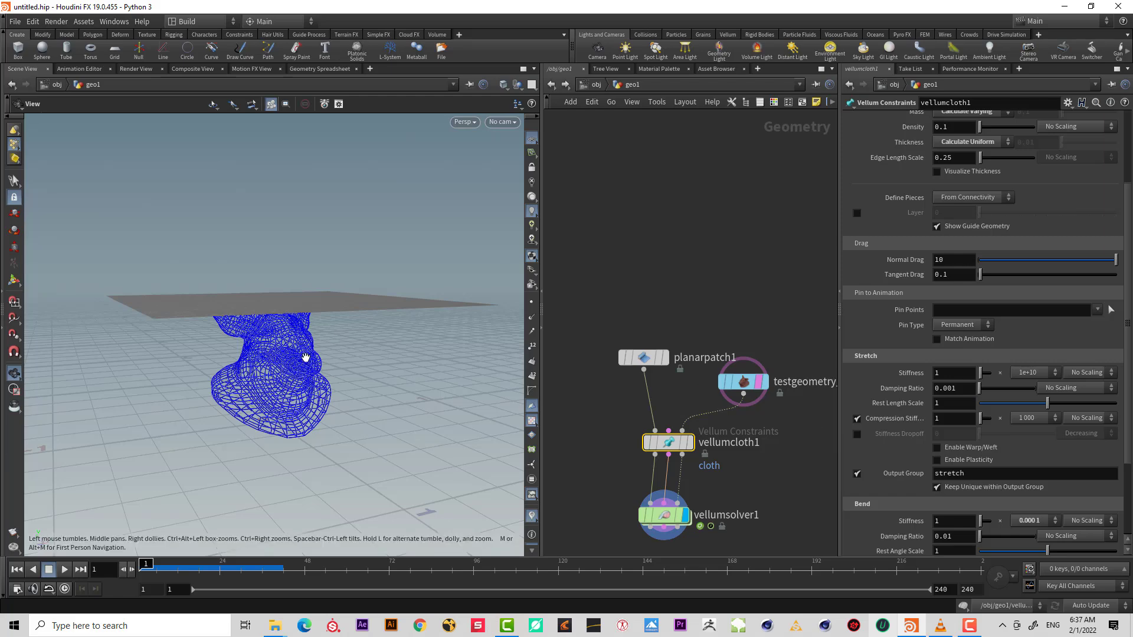
{"action": "left_click_drag", "start_coordinate": [303, 357], "coordinate": [324, 341]}
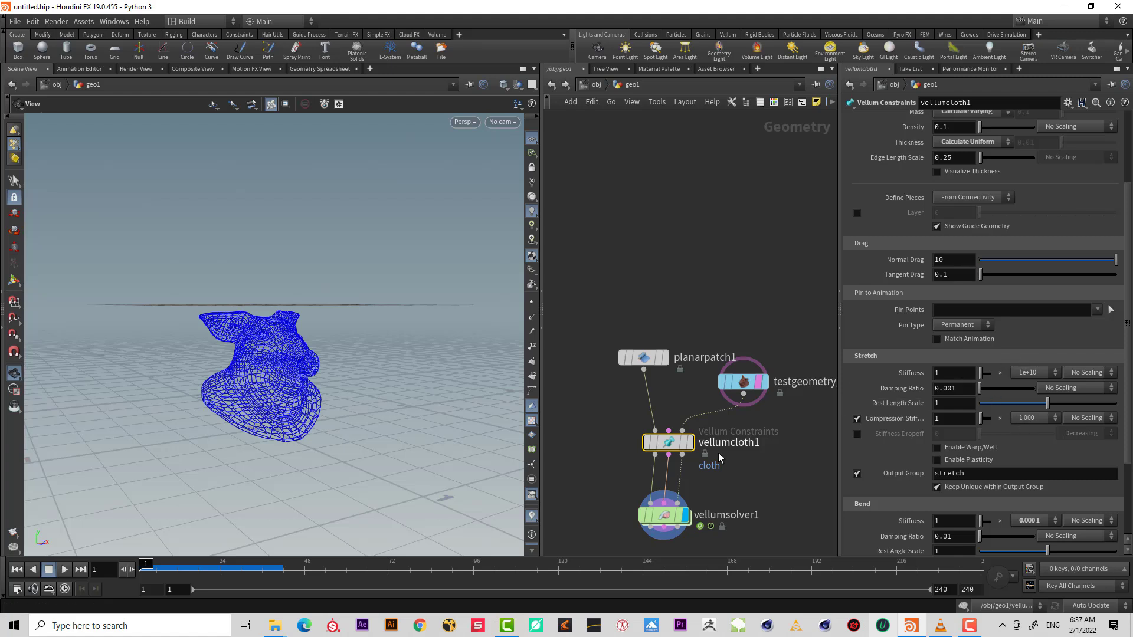
{"action": "middle_click_drag", "start_coordinate": [759, 452], "coordinate": [766, 381]}
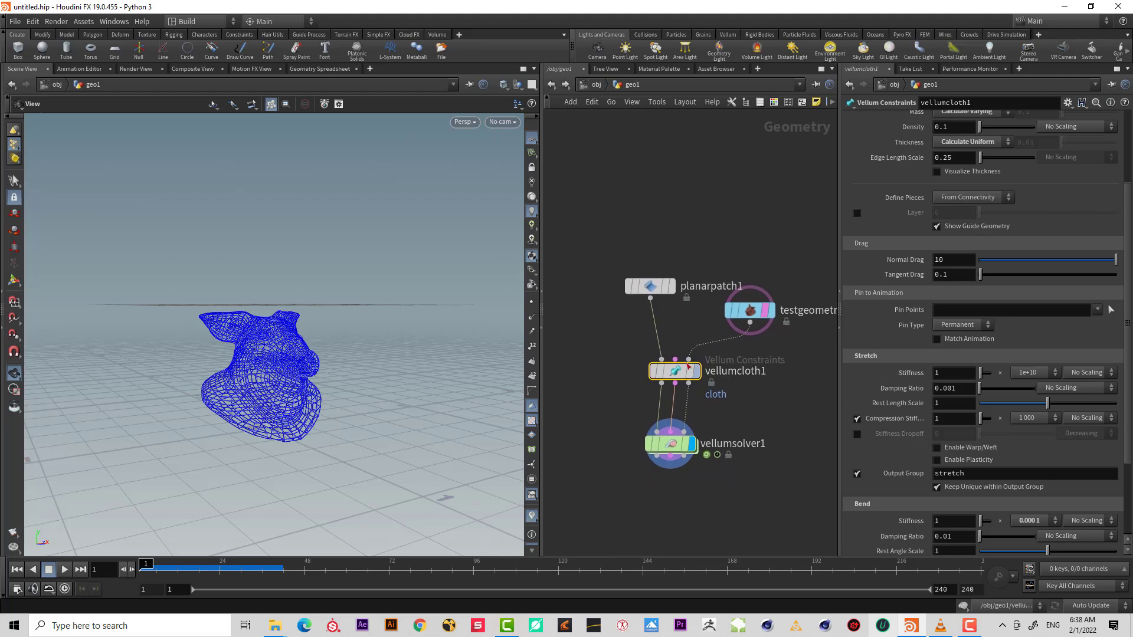
{"action": "left_click", "coordinate": [1055, 418]}
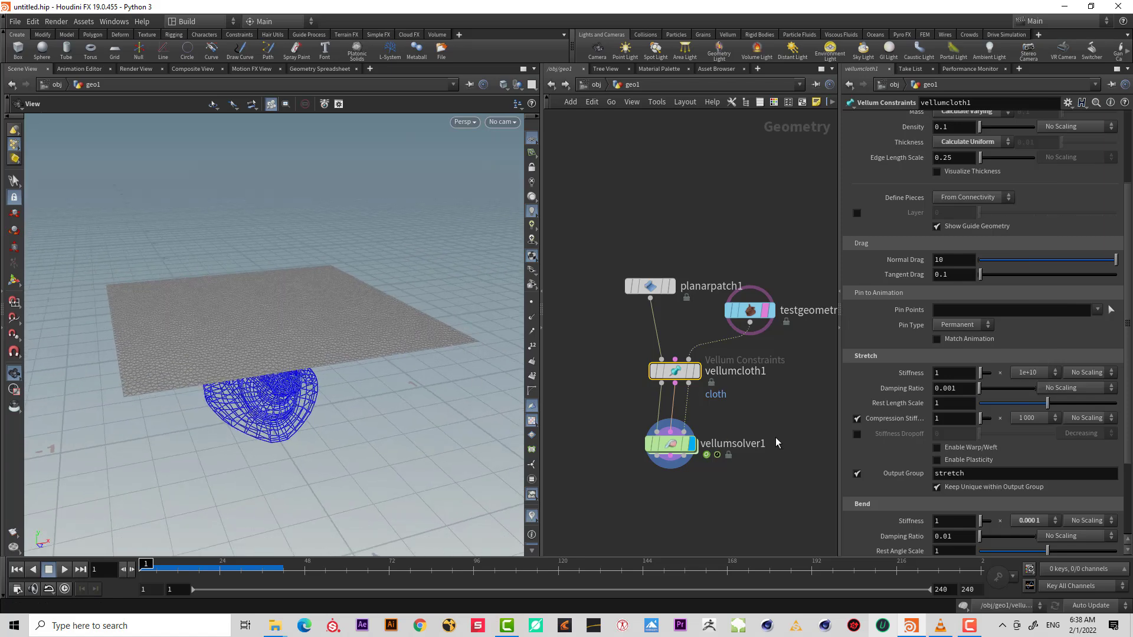
Duplicate the planar patch, pig head, cloth and solver nodes and place the copies beside the originals.
{"action": "scroll", "coordinate": [773, 386], "scroll_direction": "down", "scroll_amount": 3}
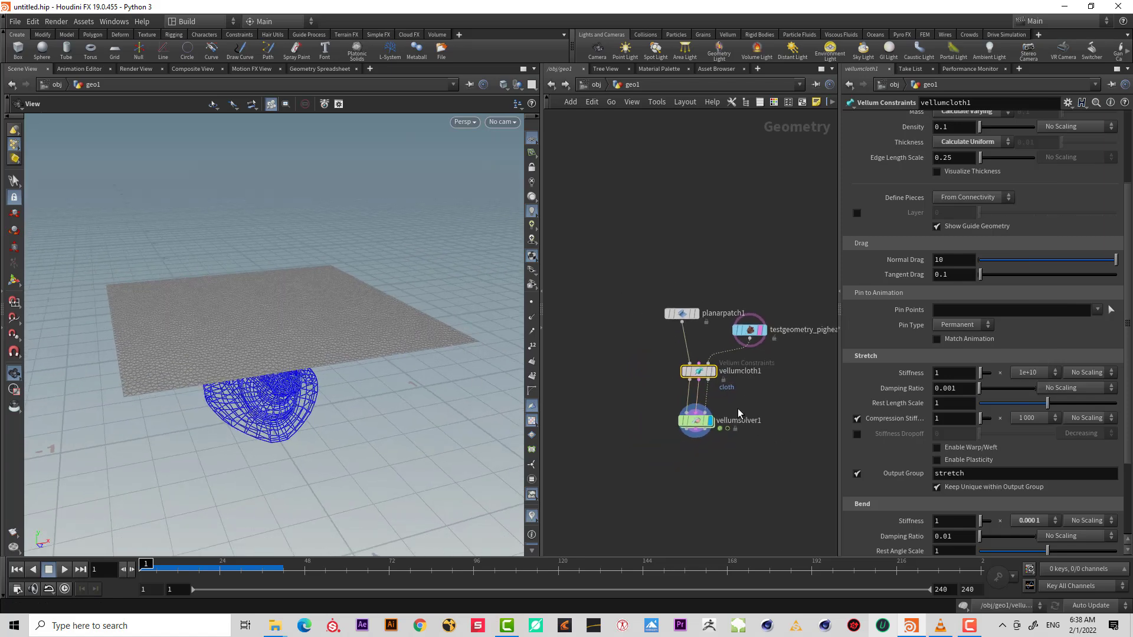
{"action": "left_click_drag", "start_coordinate": [797, 479], "coordinate": [557, 260]}
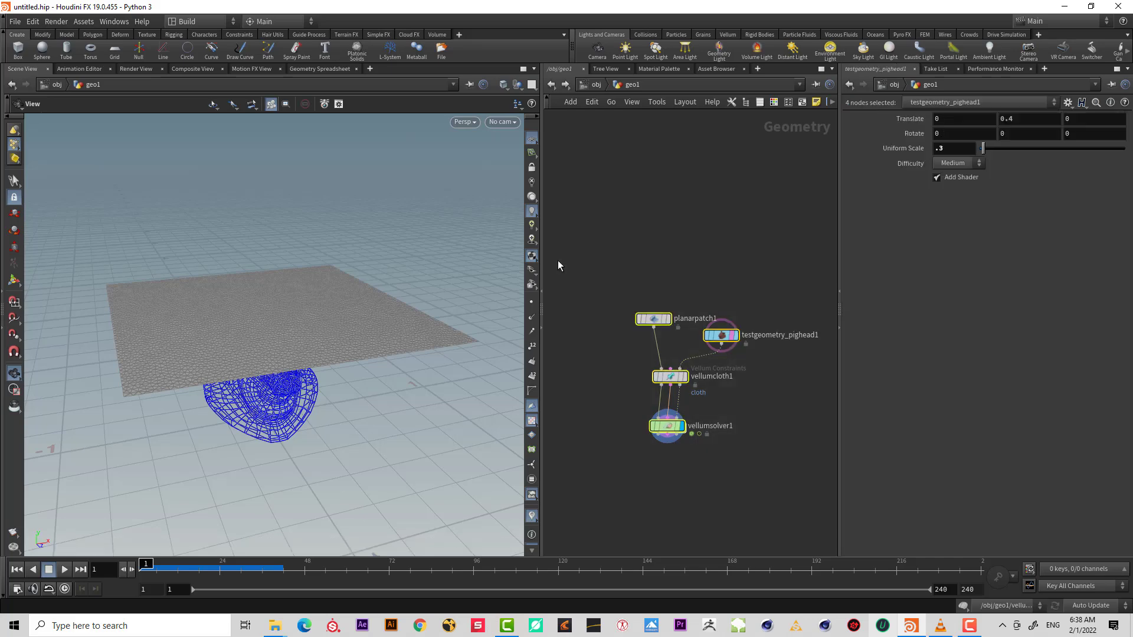
{"action": "key", "text": "ctrl+c"}
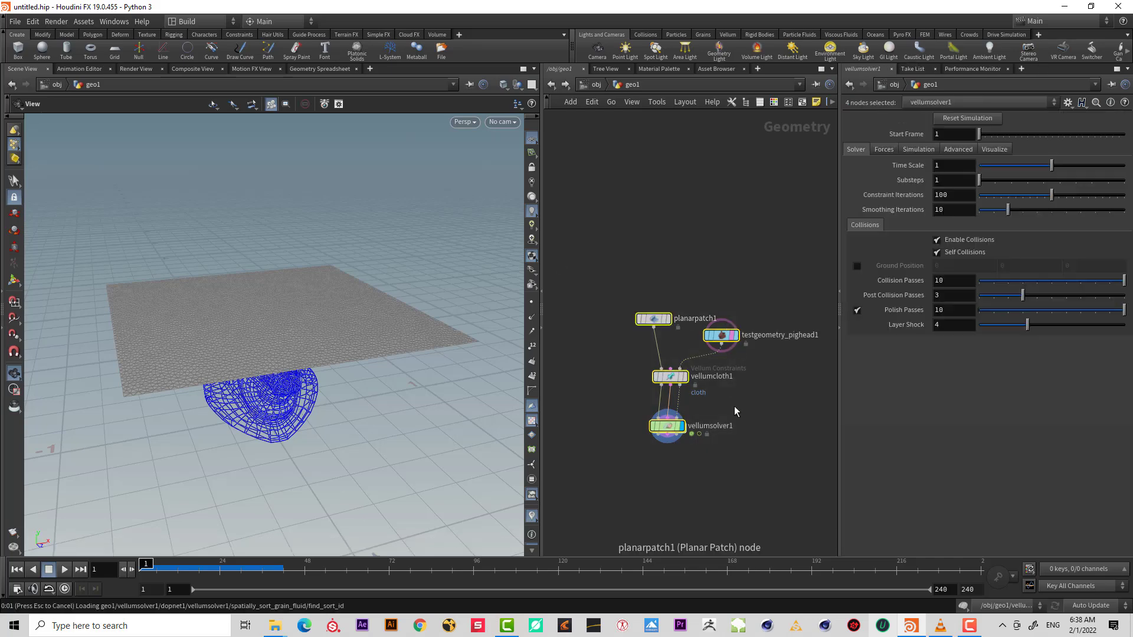
{"action": "key", "text": "ctrl+v"}
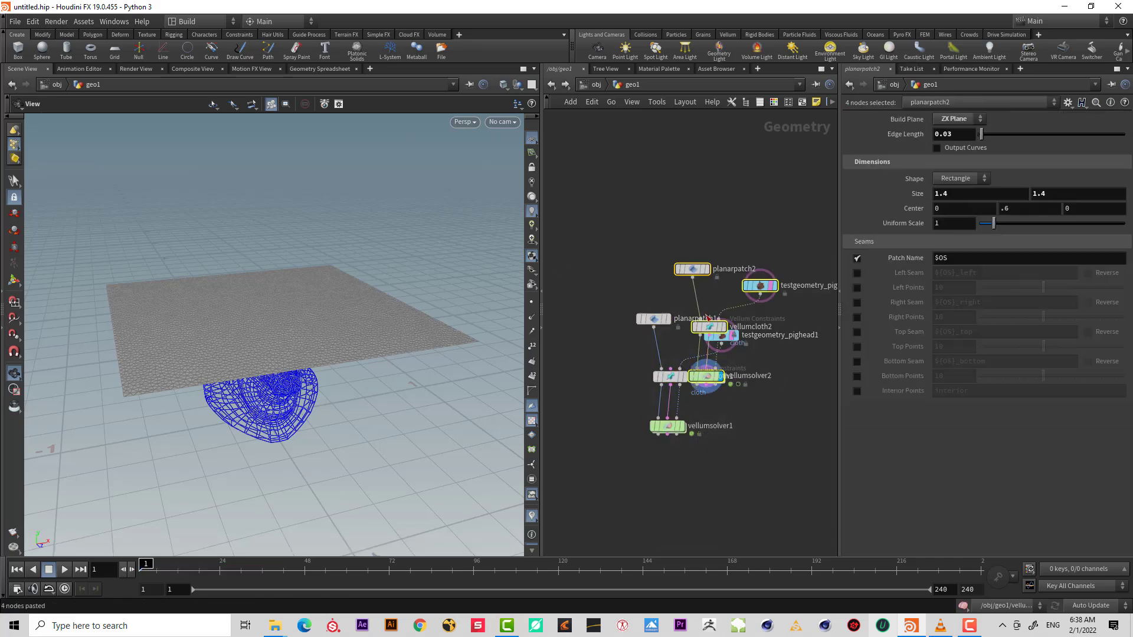
{"action": "left_click_drag", "start_coordinate": [692, 269], "coordinate": [804, 307]}
{"action": "middle_click_drag", "start_coordinate": [749, 278], "coordinate": [657, 261]}
{"action": "left_click_drag", "start_coordinate": [706, 285], "coordinate": [736, 296]}
{"action": "left_click", "coordinate": [748, 240]}
{"action": "left_click_drag", "start_coordinate": [741, 256], "coordinate": [720, 321]}
Set the second planar patch's center X to 1.5.
{"action": "left_click", "coordinate": [935, 209]}
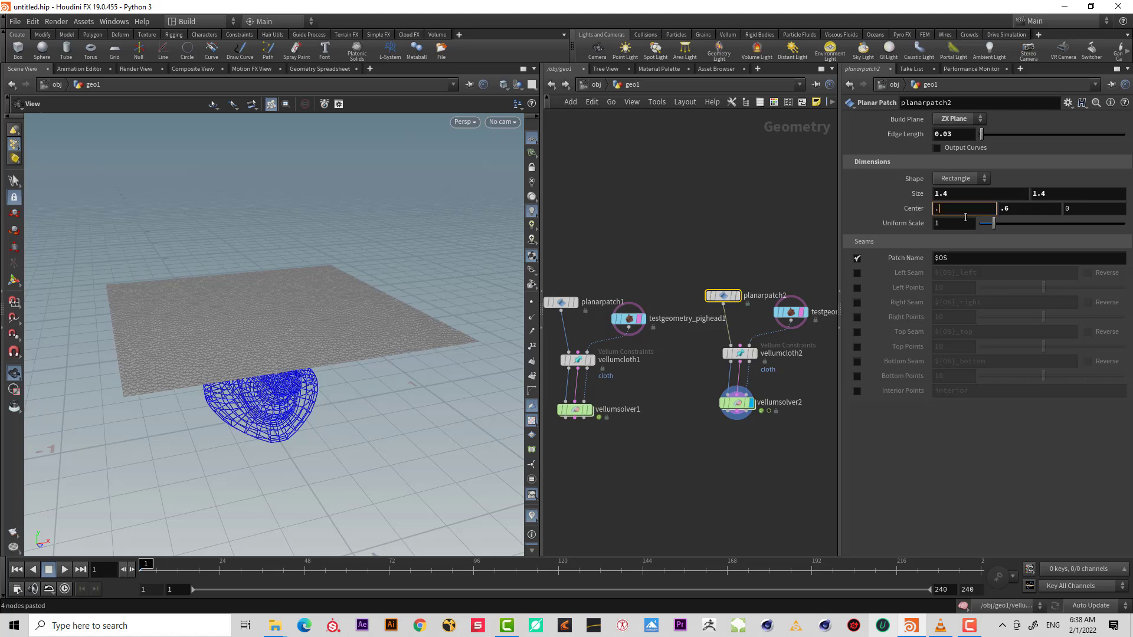
{"action": "key", "text": "Return"}
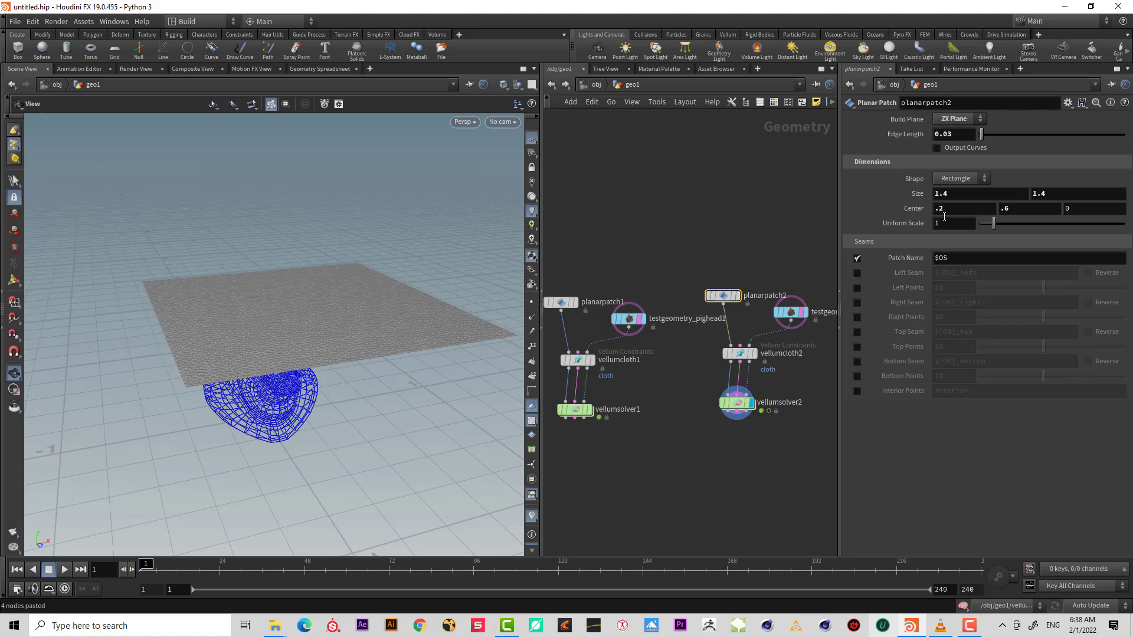
{"action": "left_click_drag", "start_coordinate": [908, 208], "coordinate": [884, 214]}
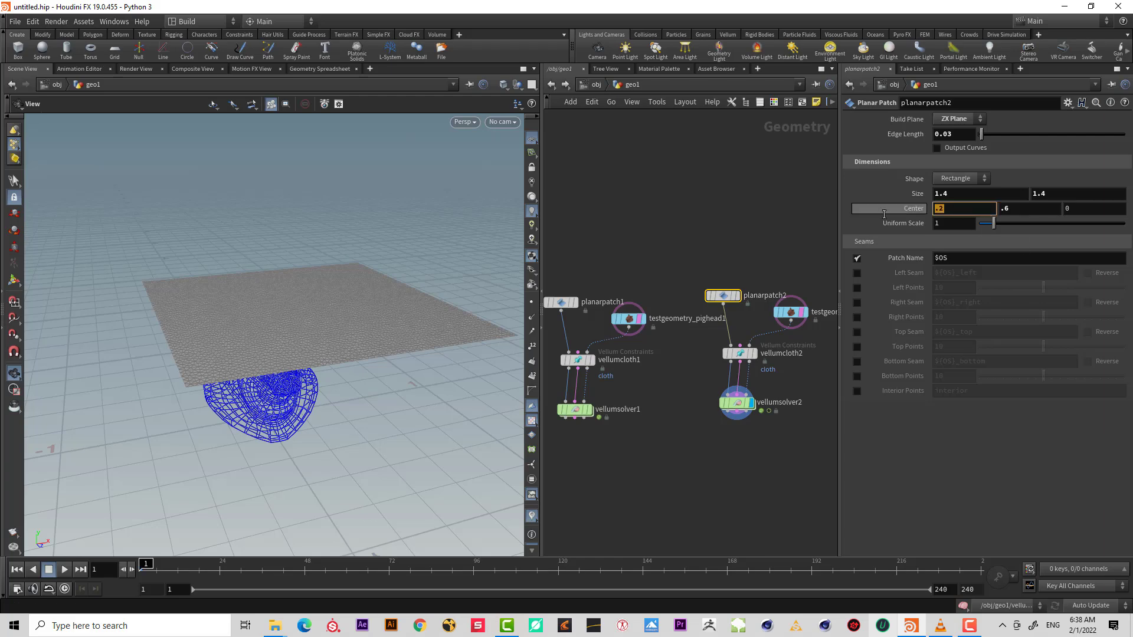
{"action": "left_click_drag", "start_coordinate": [377, 307], "coordinate": [413, 318]}
{"action": "left_click", "coordinate": [948, 204]}
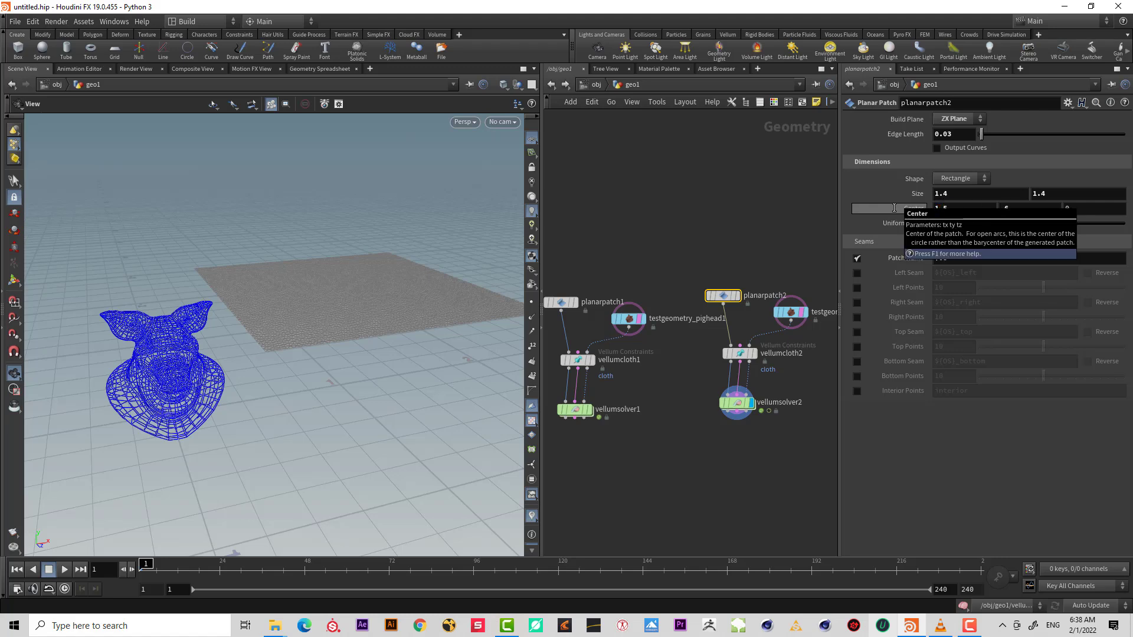
{"action": "key", "text": "Return"}
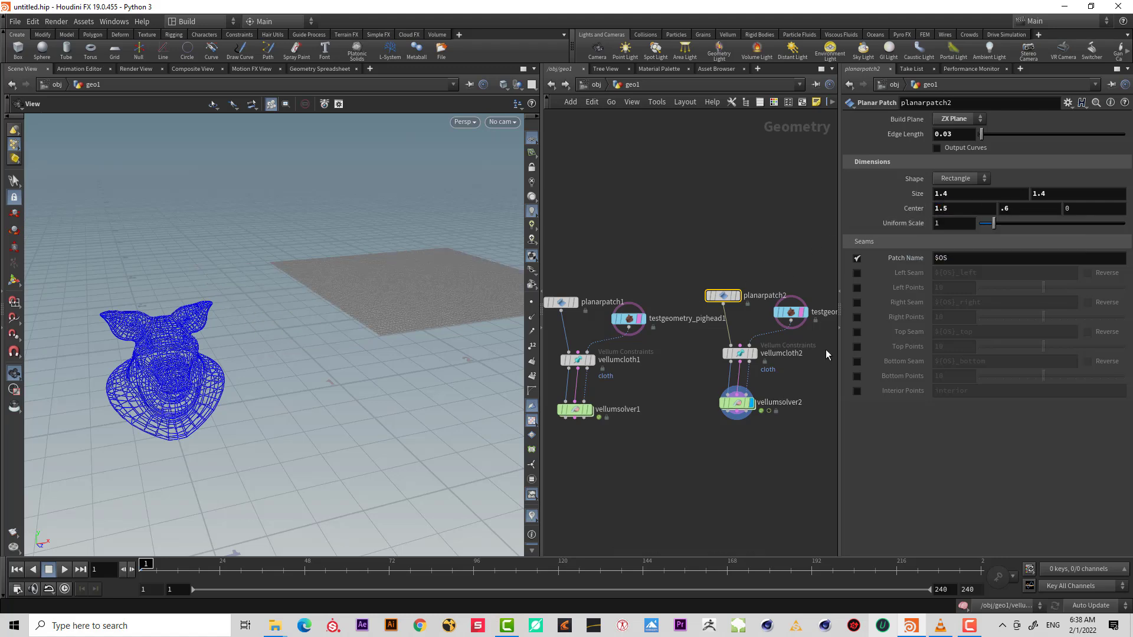
Set the second pig head's translate X to 1.5.
{"action": "left_click", "coordinate": [785, 312]}
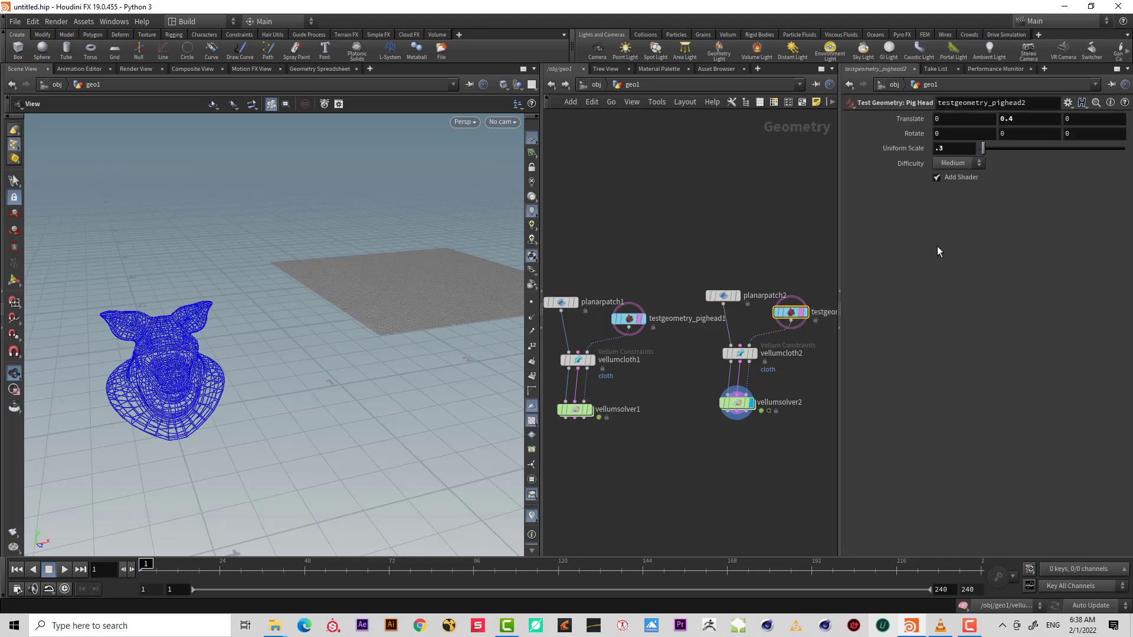
{"action": "left_click", "coordinate": [956, 120]}
{"action": "type", "text": "1"}
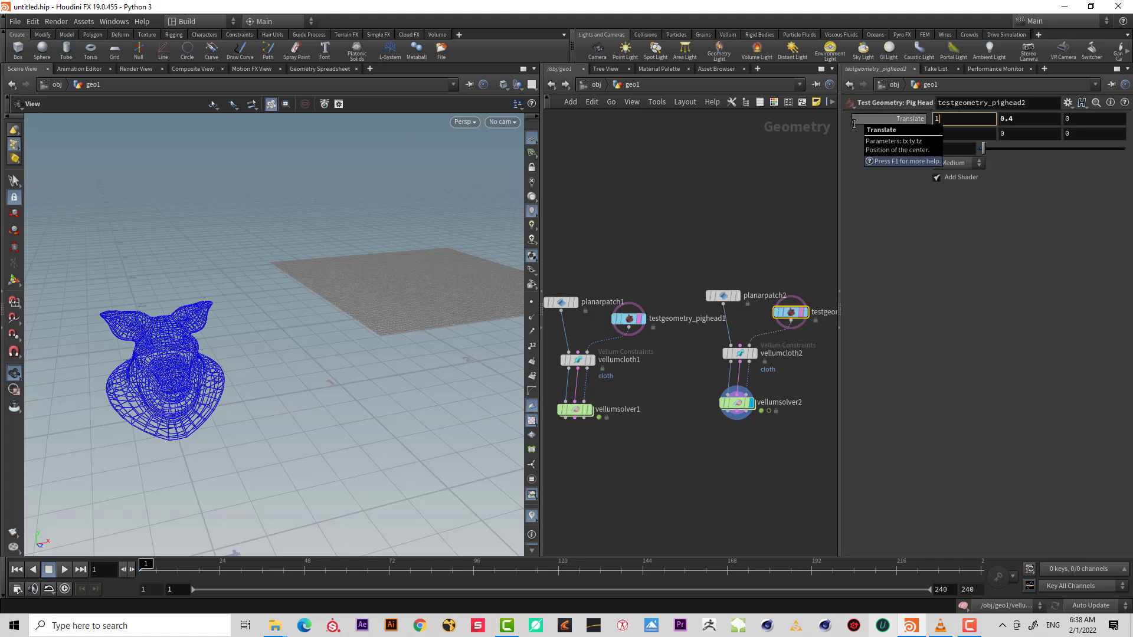
{"action": "type", "text": ".5"}
{"action": "key", "text": "Return"}
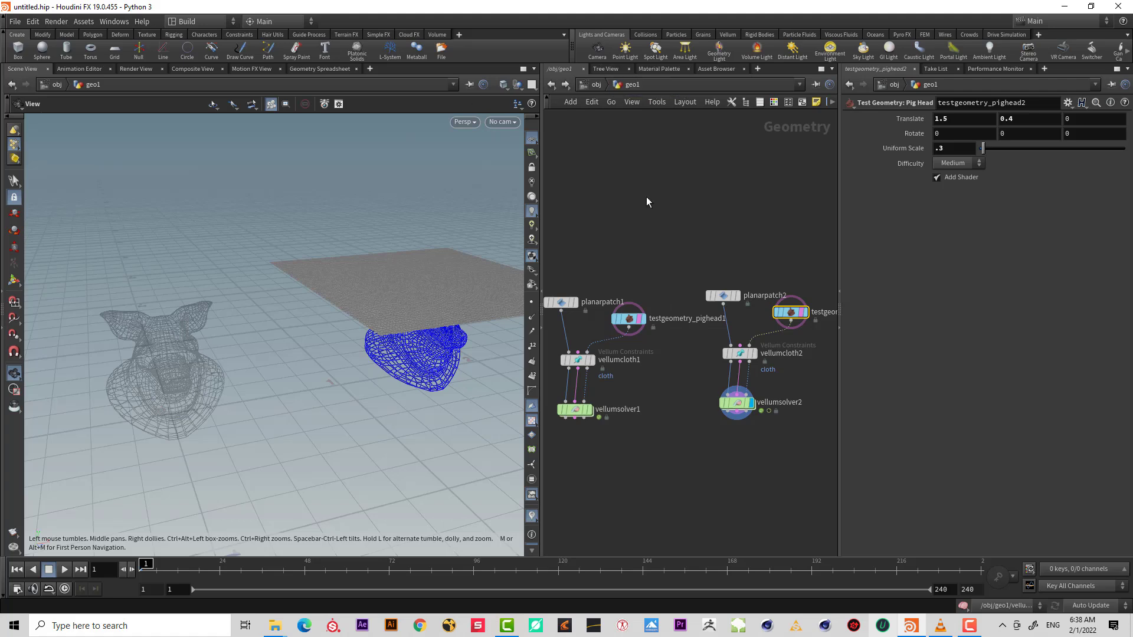
Add a Merge node combining the outputs of both Vellum Solver nodes.
{"action": "middle_click_drag", "start_coordinate": [691, 455], "coordinate": [734, 360]}
{"action": "left_click_drag", "start_coordinate": [782, 354], "coordinate": [582, 314]}
{"action": "left_click", "coordinate": [608, 323]}
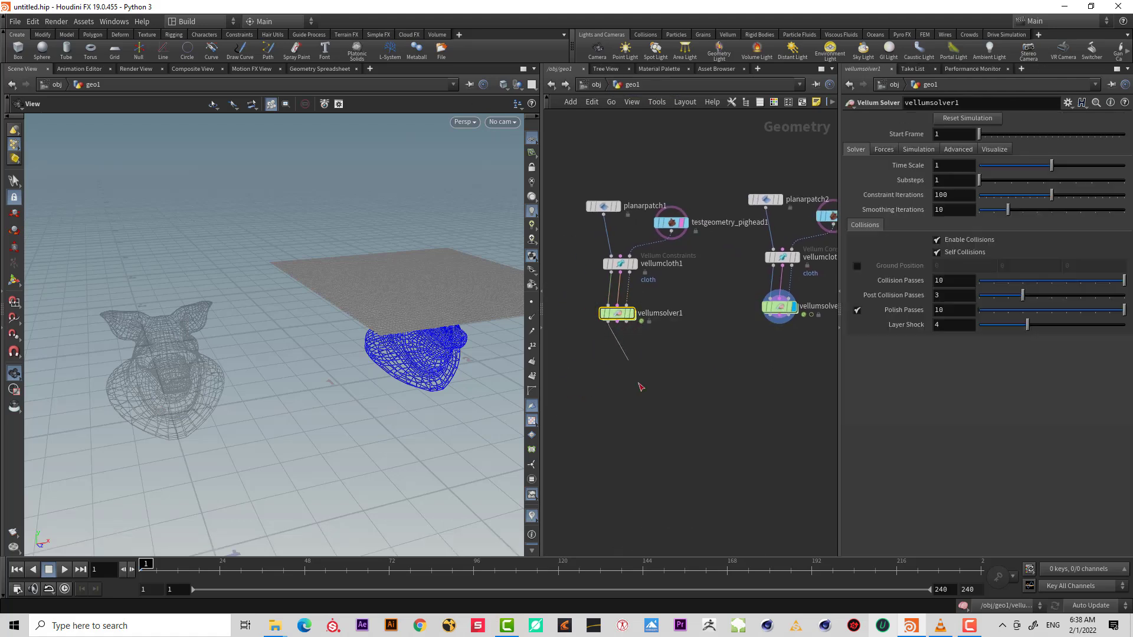
{"action": "left_click", "coordinate": [745, 394]}
{"action": "type", "text": "merge"}
{"action": "key", "text": "Return"}
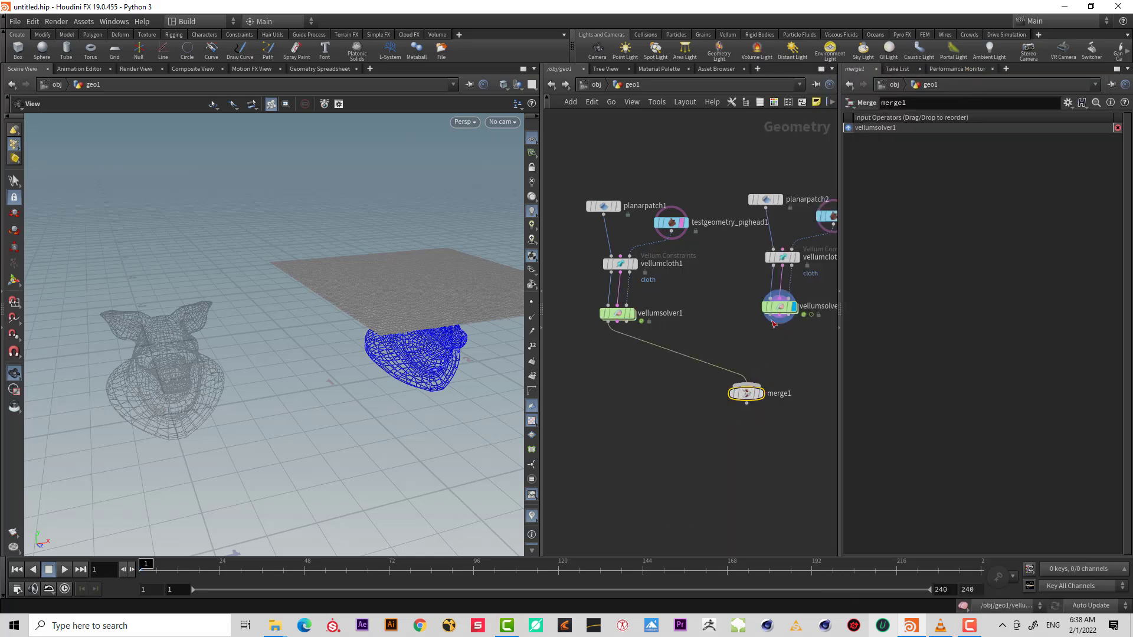
{"action": "left_click_drag", "start_coordinate": [773, 324], "coordinate": [746, 386]}
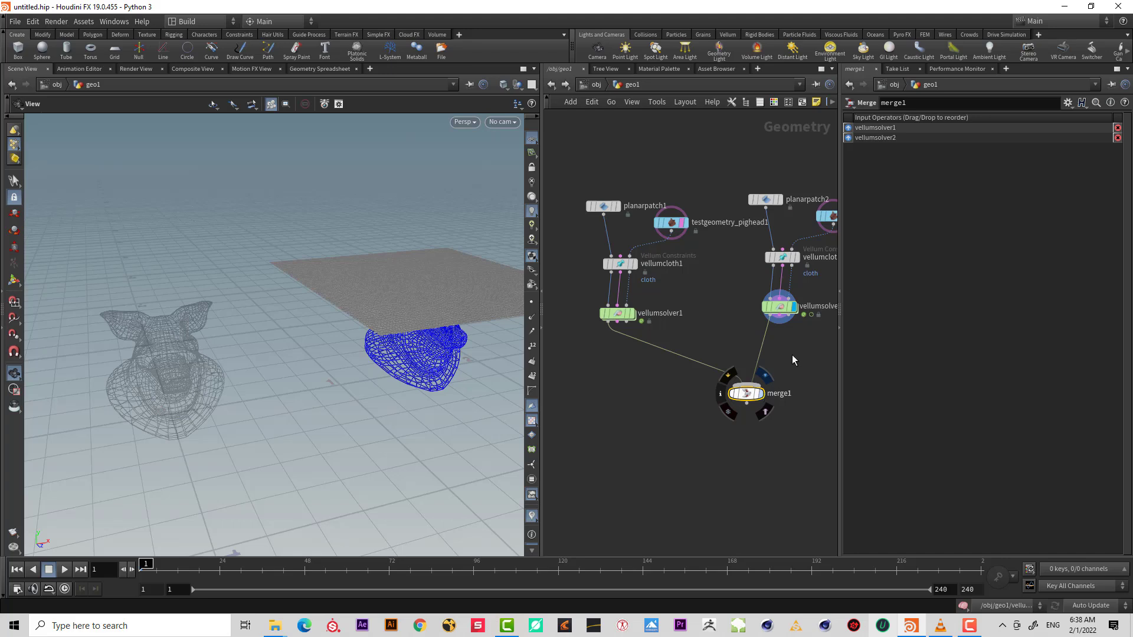
Set the second cloth node's compression stiffness to 1 and play the simulation to compare both drapes.
{"action": "left_click_drag", "start_coordinate": [825, 276], "coordinate": [769, 263]}
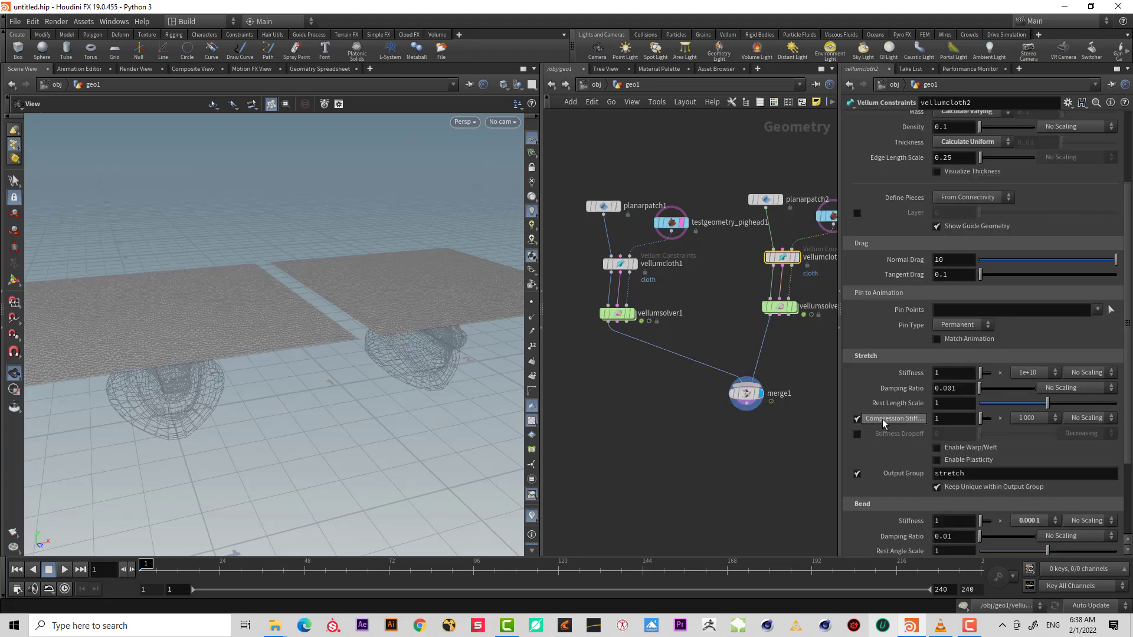
{"action": "left_click", "coordinate": [1029, 419]}
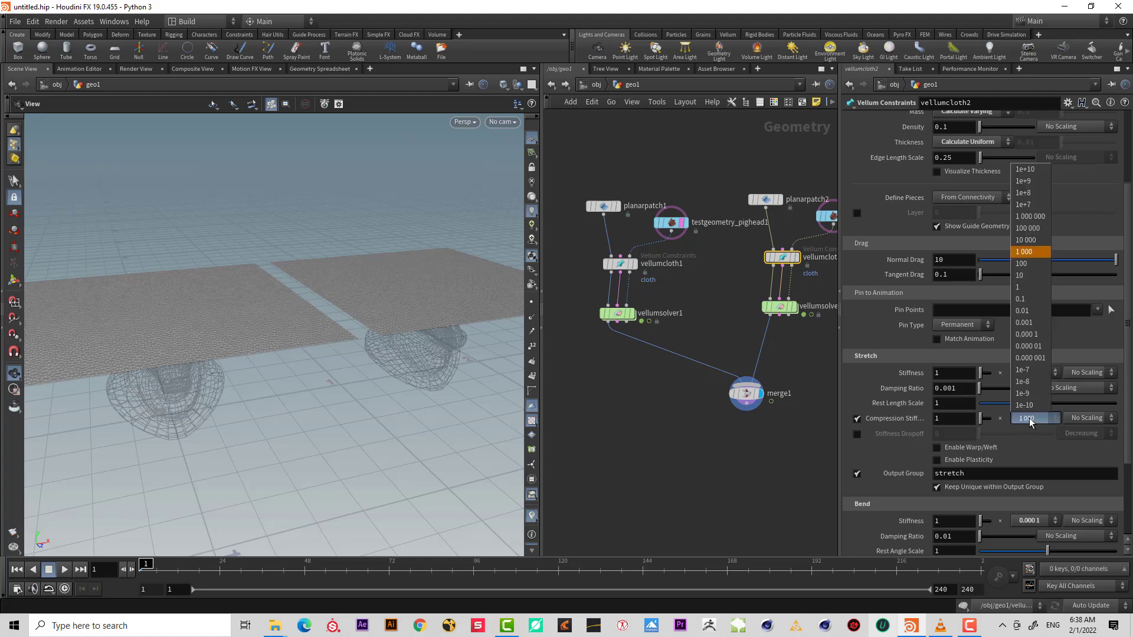
{"action": "left_click", "coordinate": [1031, 288]}
{"action": "scroll", "coordinate": [324, 321], "scroll_direction": "down", "scroll_amount": 4}
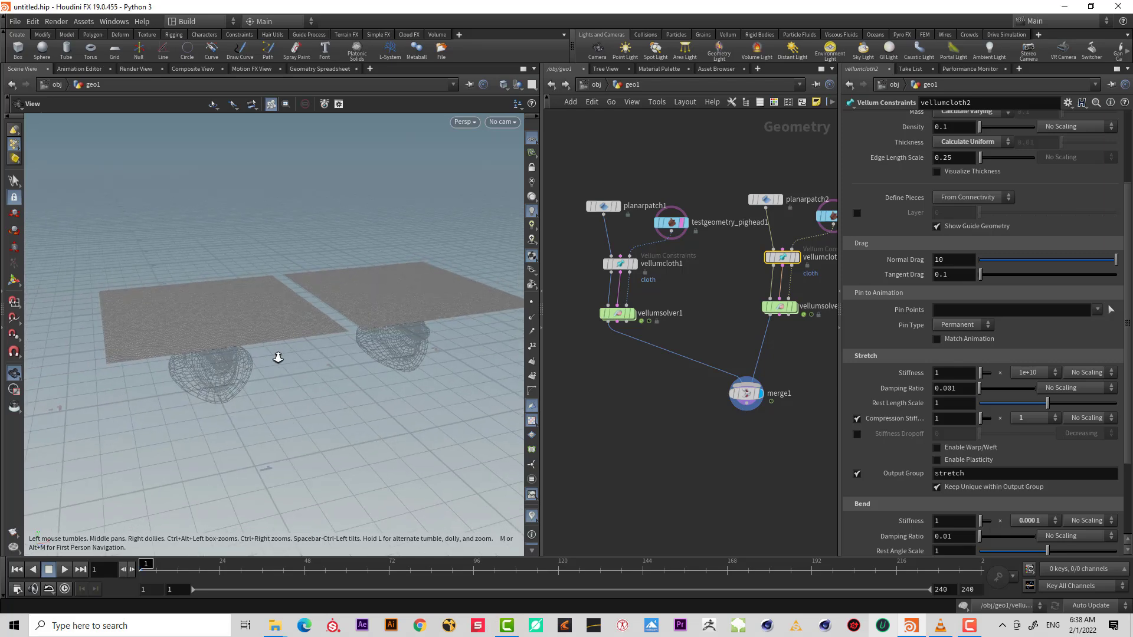
{"action": "left_click", "coordinate": [63, 571]}
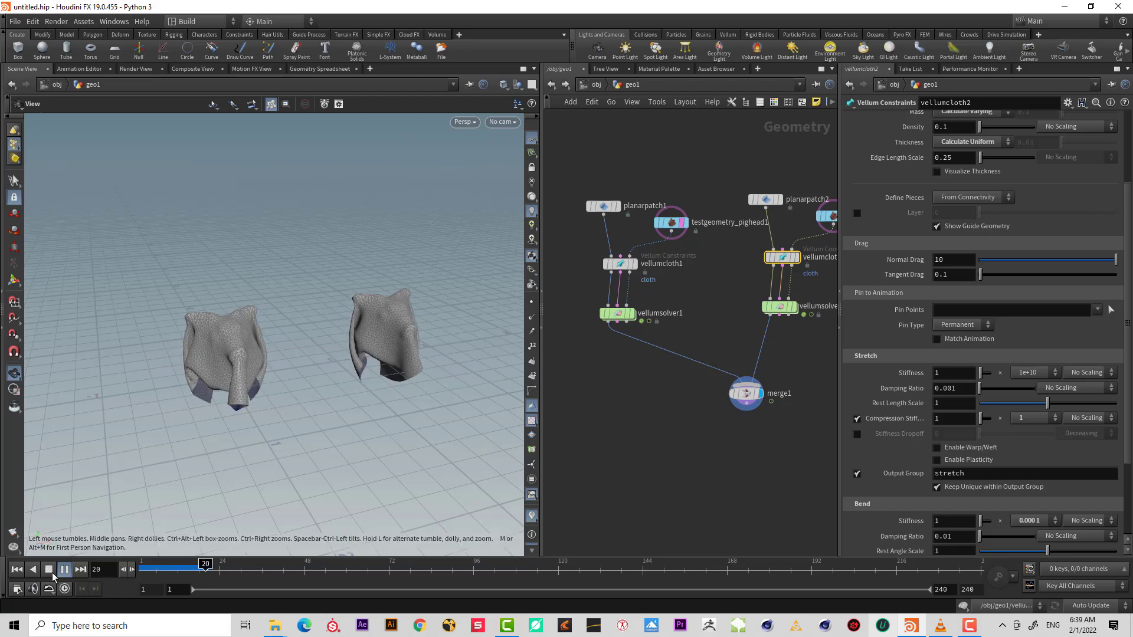
{"action": "right_click_drag", "start_coordinate": [331, 359], "coordinate": [384, 387]}
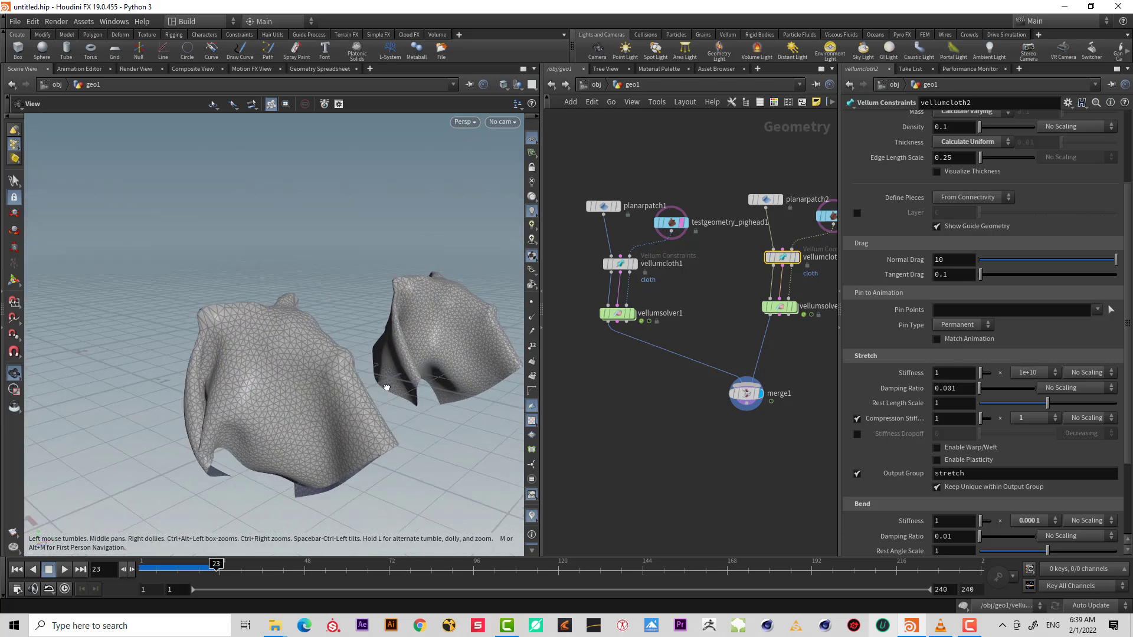
{"action": "left_click_drag", "start_coordinate": [384, 387], "coordinate": [372, 388]}
{"action": "middle_click_drag", "start_coordinate": [372, 387], "coordinate": [340, 378]}
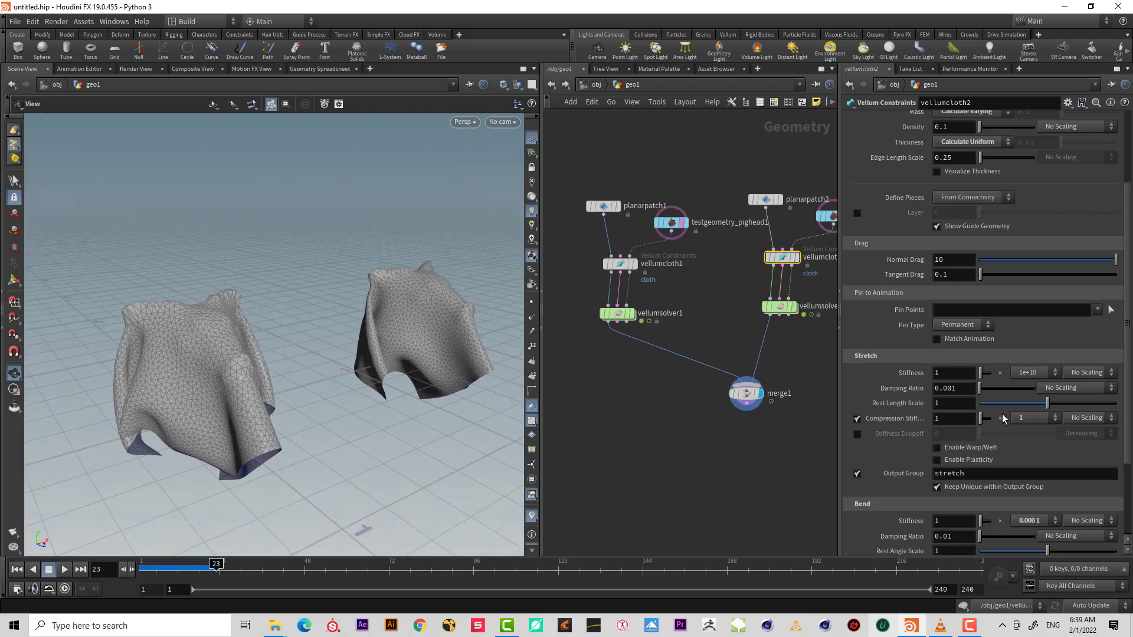
Set the second cloth node's compression stiffness to 0.001 and replay the simulation from the first frame.
{"action": "left_click", "coordinate": [1027, 419]}
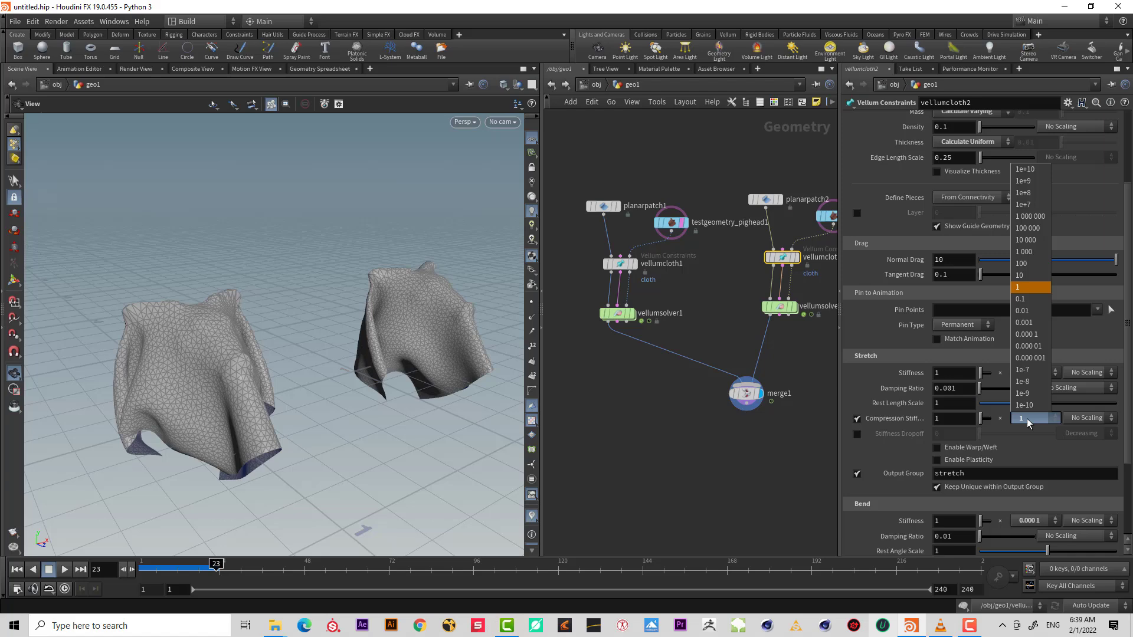
{"action": "left_click", "coordinate": [1027, 322]}
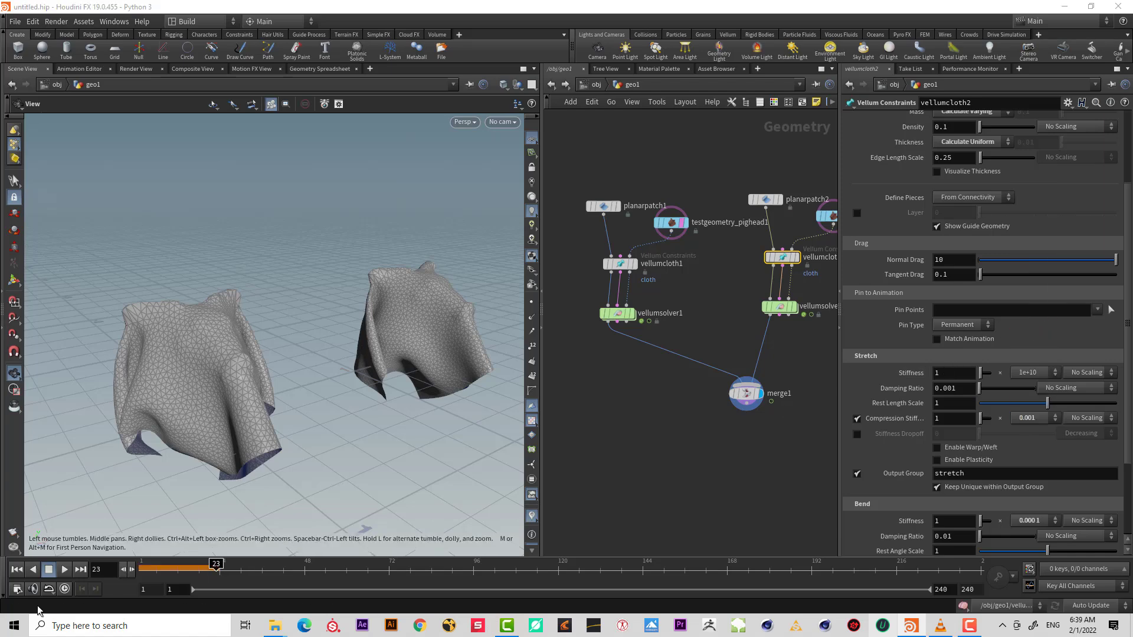
{"action": "left_click", "coordinate": [17, 569]}
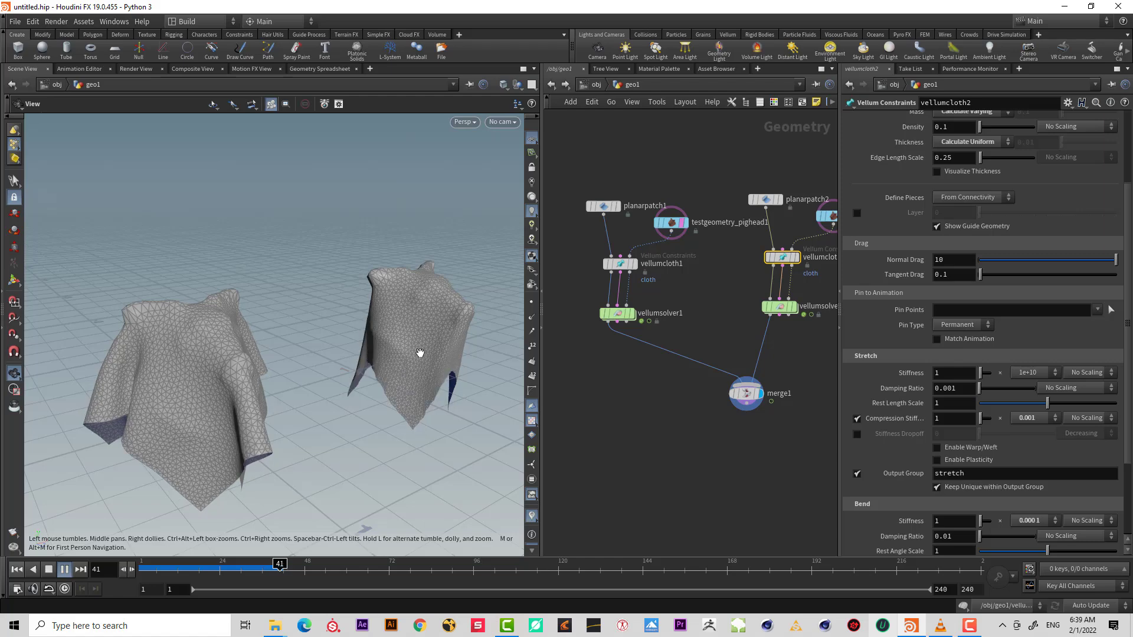
{"action": "left_click", "coordinate": [49, 569]}
{"action": "left_click_drag", "start_coordinate": [349, 391], "coordinate": [398, 259]}
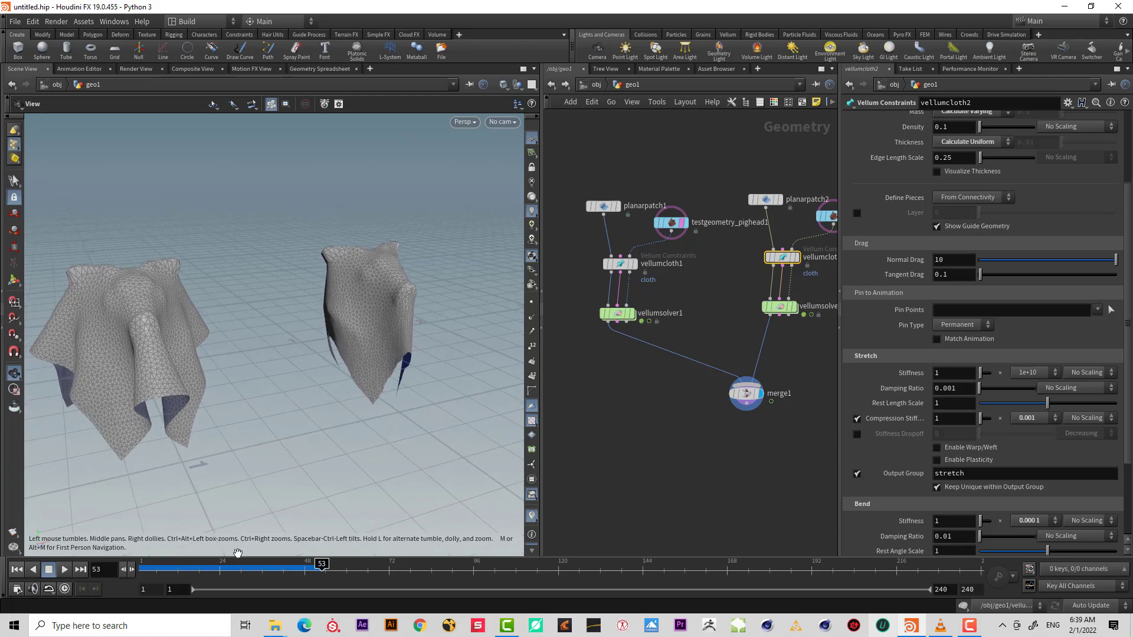
{"action": "mouse_move", "coordinate": [237, 569]}
{"action": "left_mouse_down"}
{"action": "mouse_move", "coordinate": [143, 571]}
{"action": "mouse_move", "coordinate": [244, 570]}
{"action": "left_mouse_up"}
{"action": "left_click_drag", "start_coordinate": [384, 296], "coordinate": [253, 482]}
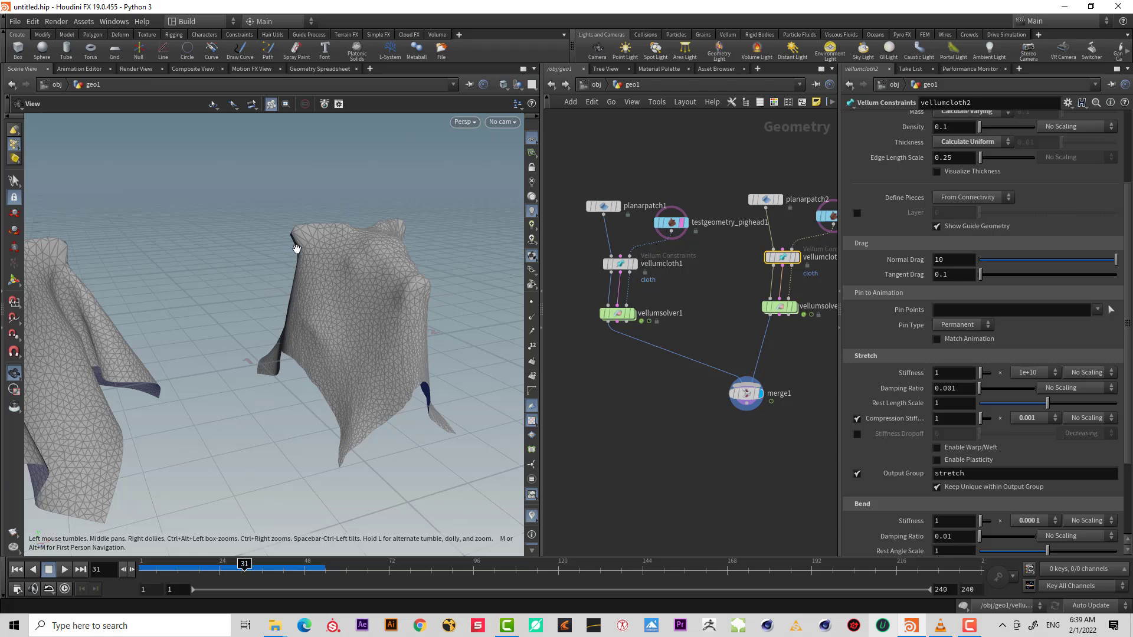
{"action": "right_click_drag", "start_coordinate": [318, 358], "coordinate": [255, 405]}
{"action": "left_click_drag", "start_coordinate": [218, 568], "coordinate": [89, 582]}
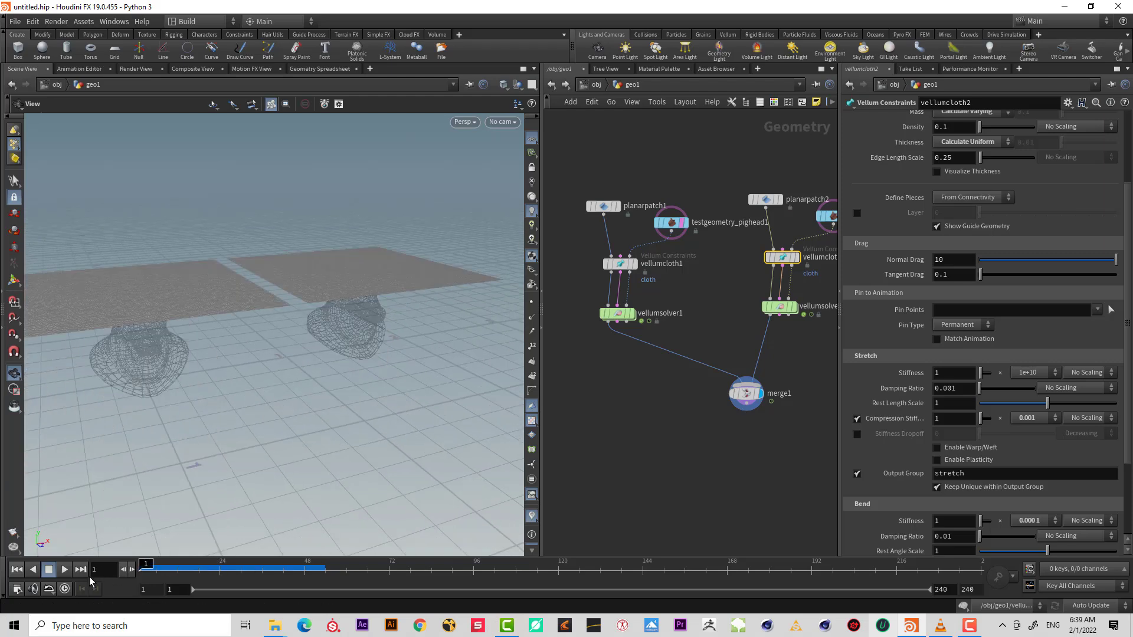
{"action": "left_click", "coordinate": [64, 570]}
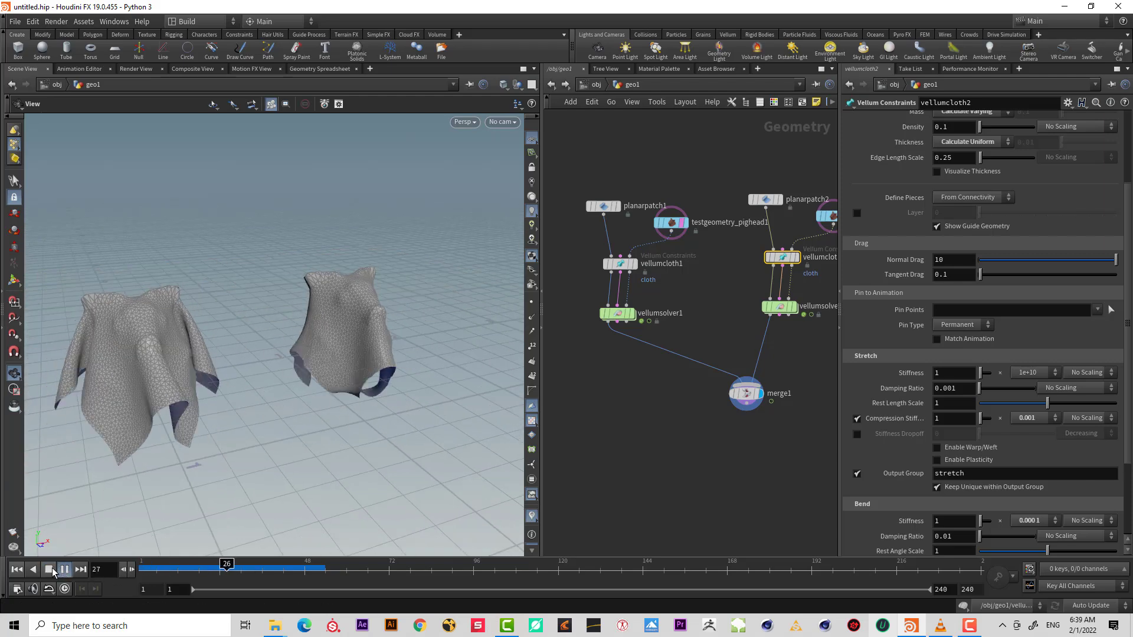
Set the second cloth node's compression stiffness to 0.00001 and replay the simulation from the first frame.
{"action": "left_click", "coordinate": [1026, 419]}
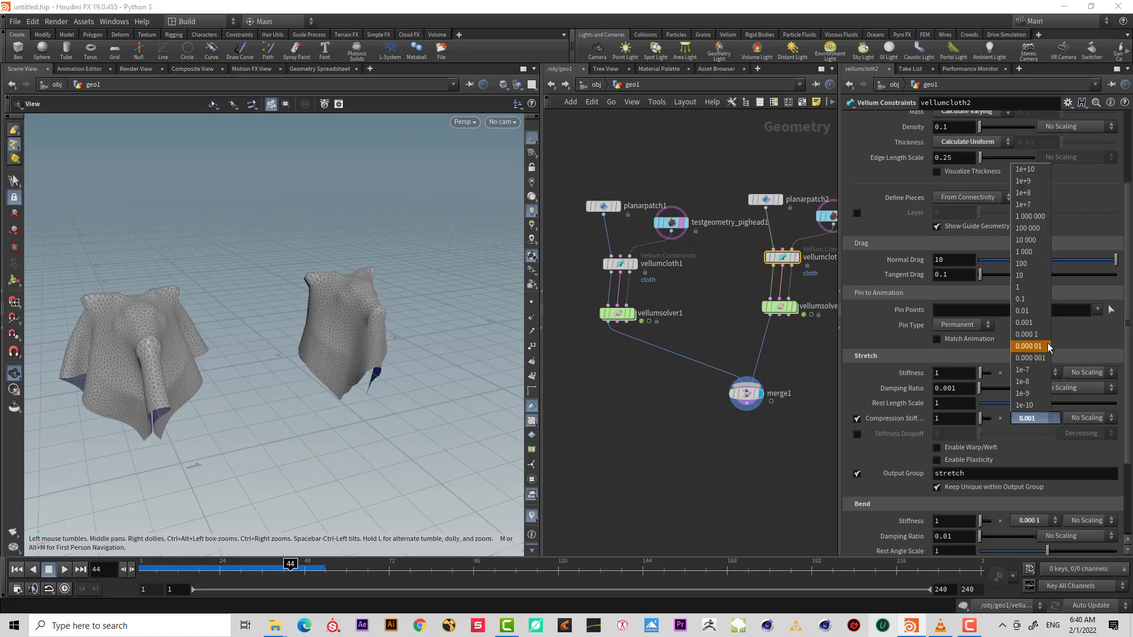
{"action": "left_click", "coordinate": [1030, 346]}
{"action": "left_click", "coordinate": [17, 570]}
{"action": "left_click", "coordinate": [61, 571]}
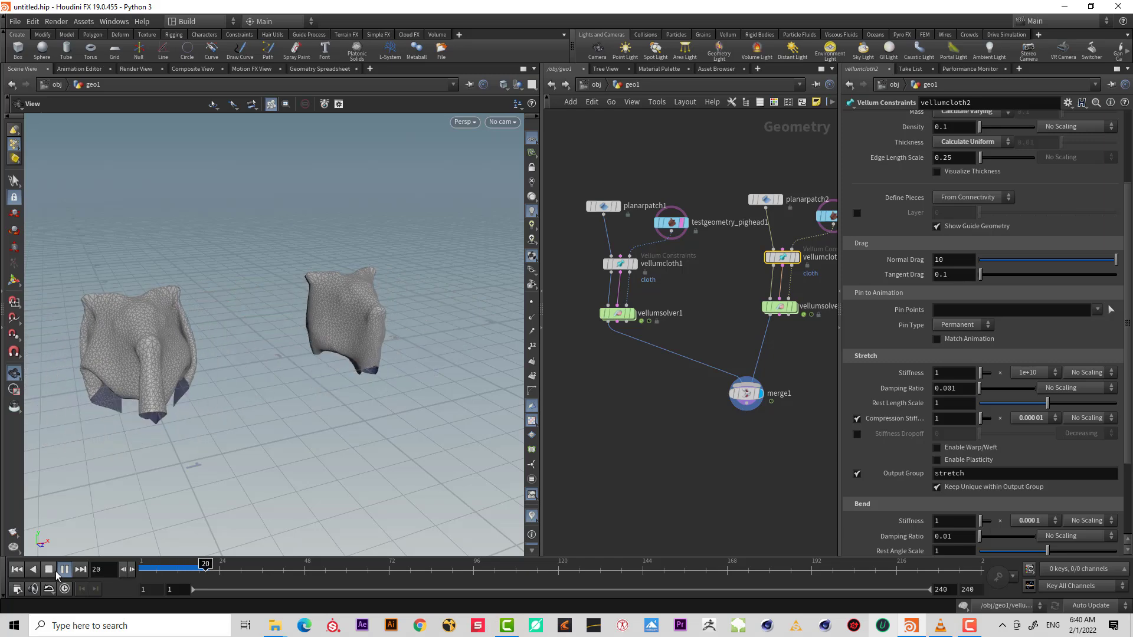
{"action": "left_click", "coordinate": [54, 572]}
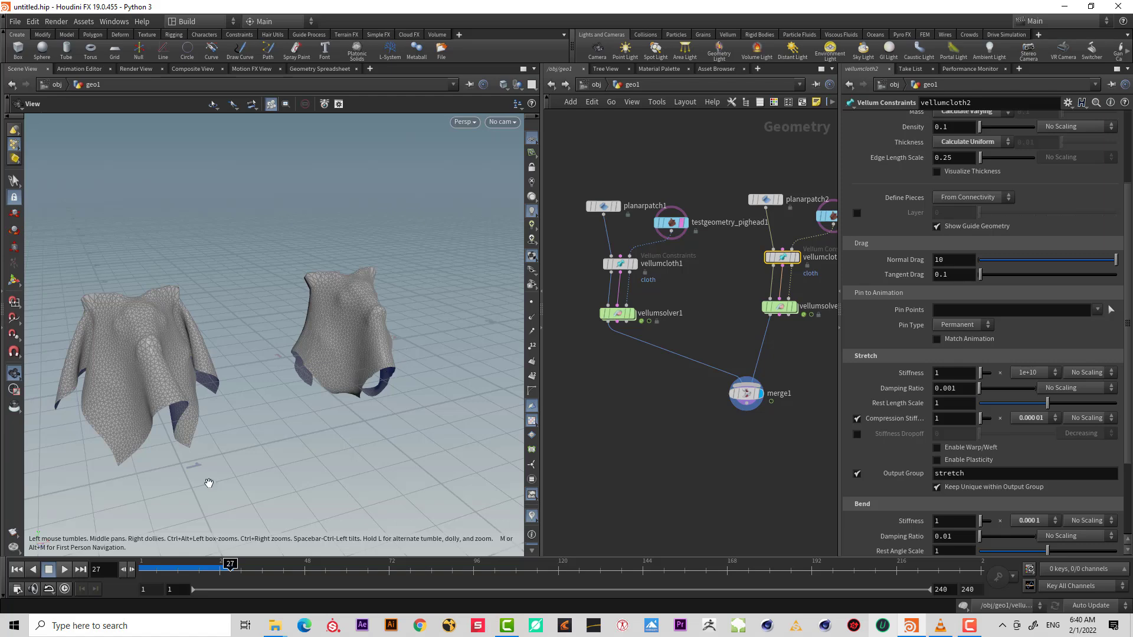
{"action": "left_click", "coordinate": [66, 570]}
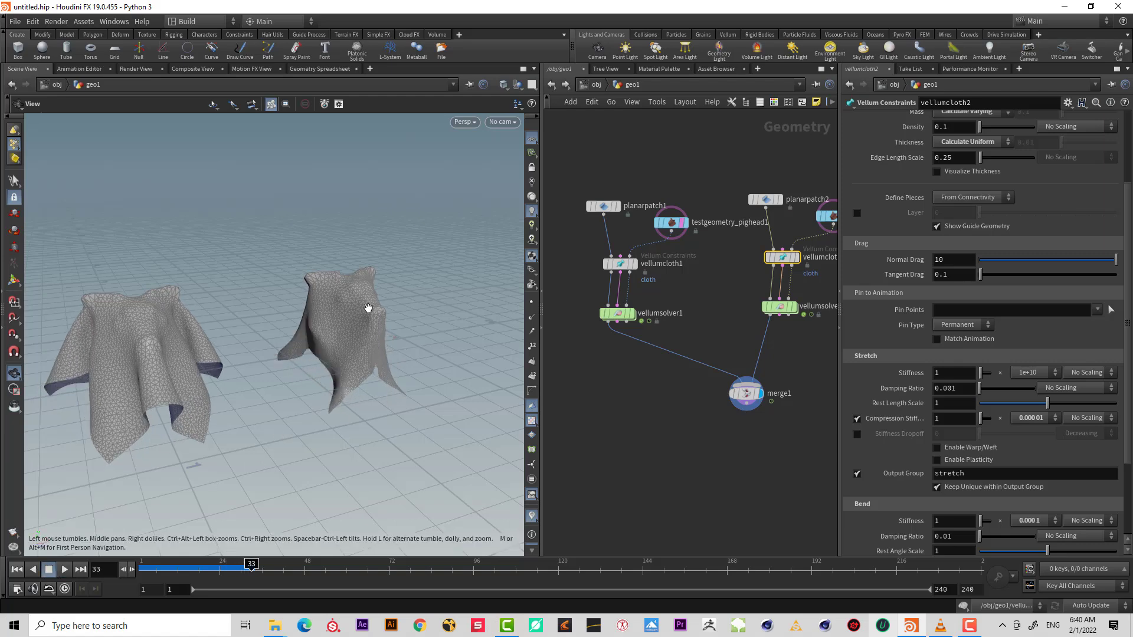
Switch the second cloth node's compression stiffness scaling to Scale by Attribute, using the compressstiffness attribute.
{"action": "left_click_drag", "start_coordinate": [366, 308], "coordinate": [277, 323]}
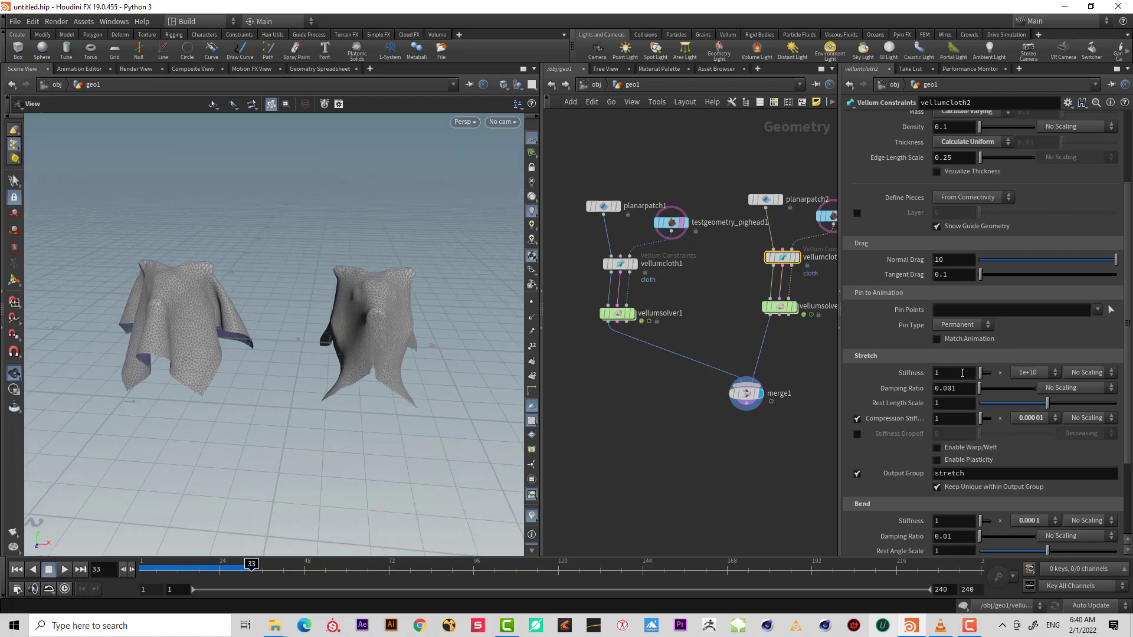
{"action": "left_click", "coordinate": [1102, 419]}
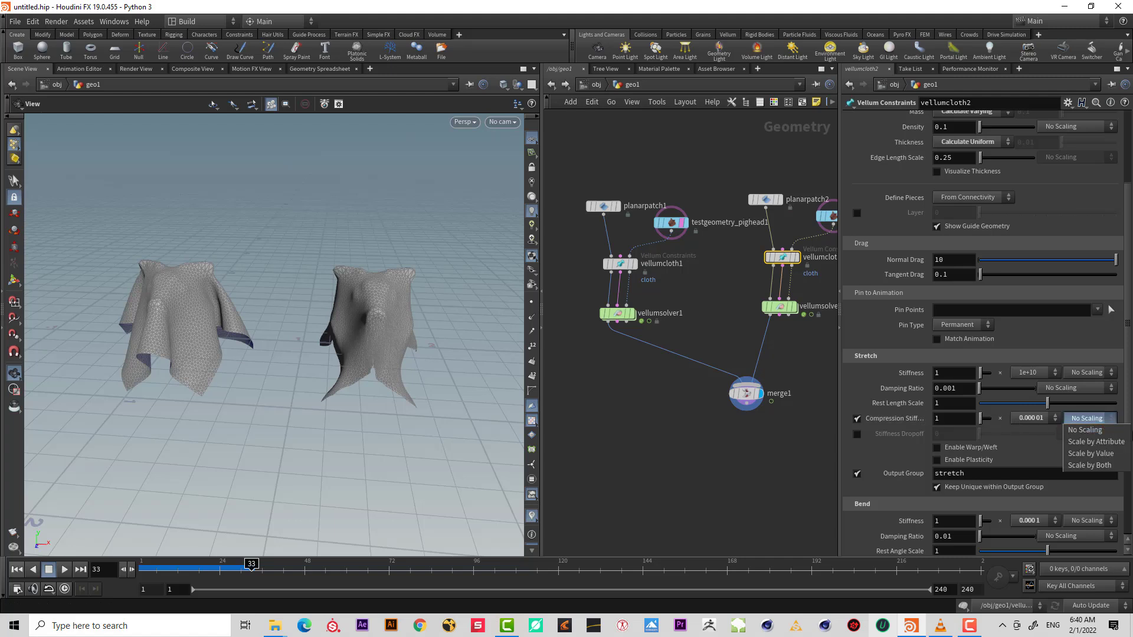
{"action": "left_click", "coordinate": [1095, 442]}
{"action": "left_click_drag", "start_coordinate": [1006, 433], "coordinate": [877, 436]}
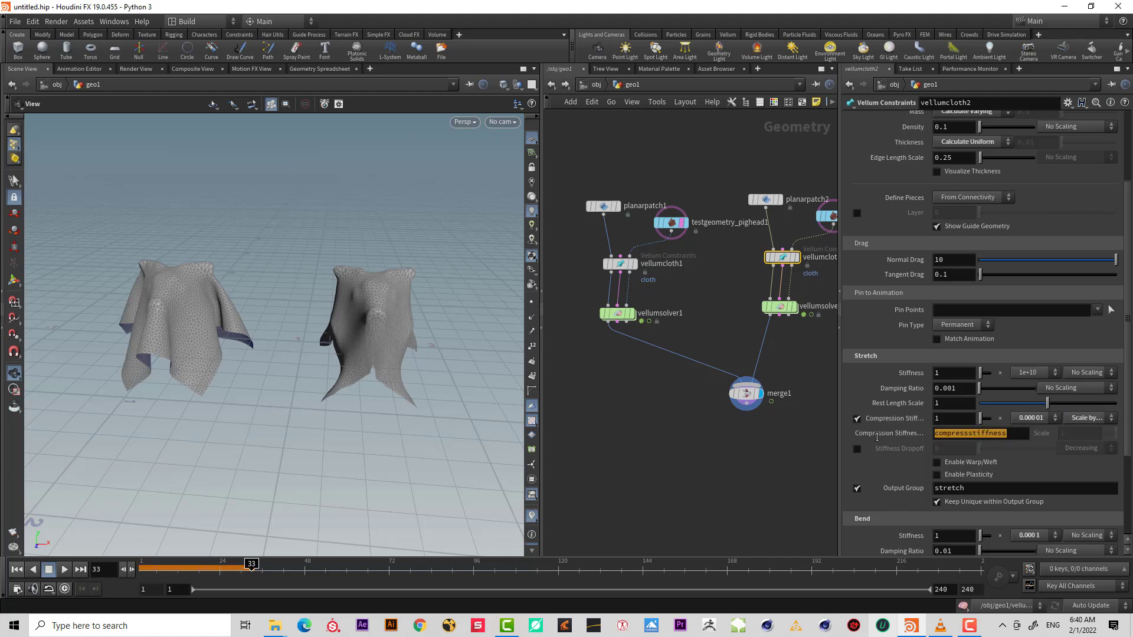
Insert an Attribute Paint node between the second planar patch and the second Vellum Cloth node.
{"action": "left_click", "coordinate": [688, 286]}
{"action": "middle_click_drag", "start_coordinate": [688, 285], "coordinate": [623, 317]}
{"action": "left_click", "coordinate": [710, 228]}
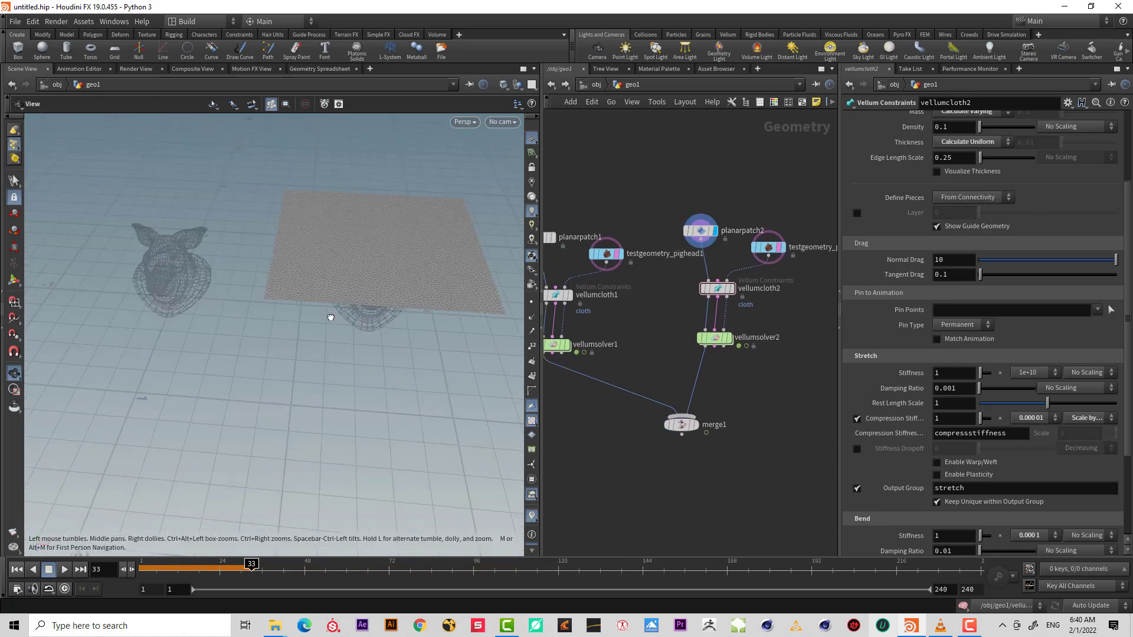
{"action": "left_click_drag", "start_coordinate": [330, 317], "coordinate": [540, 244]}
{"action": "key", "text": "Tab"}
{"action": "type", "text": "att"}
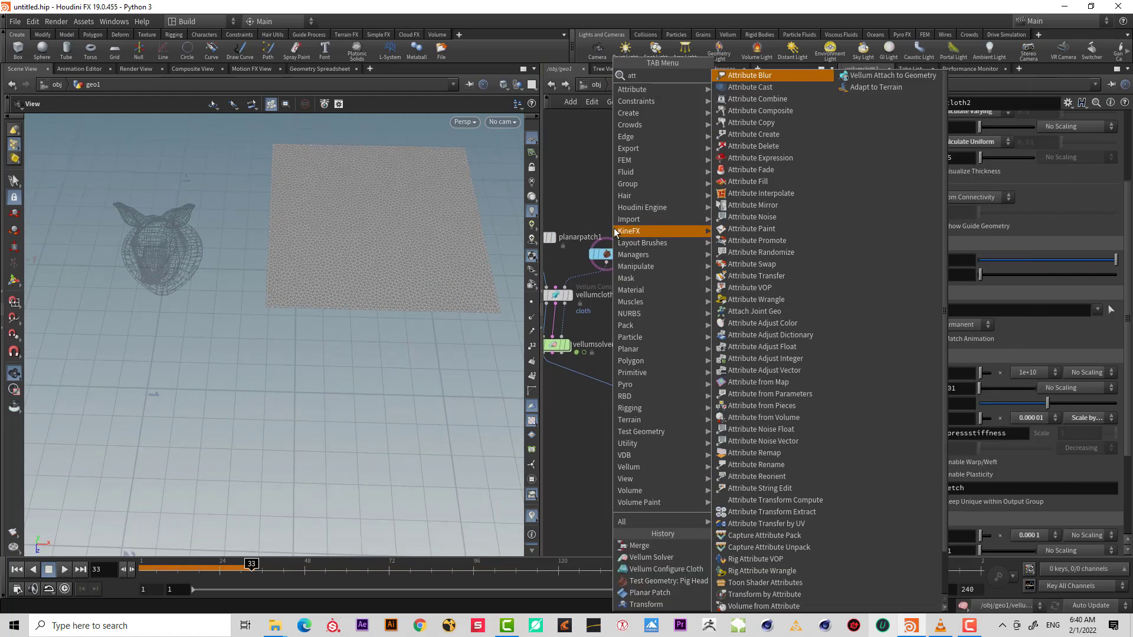
{"action": "key", "text": "Return"}
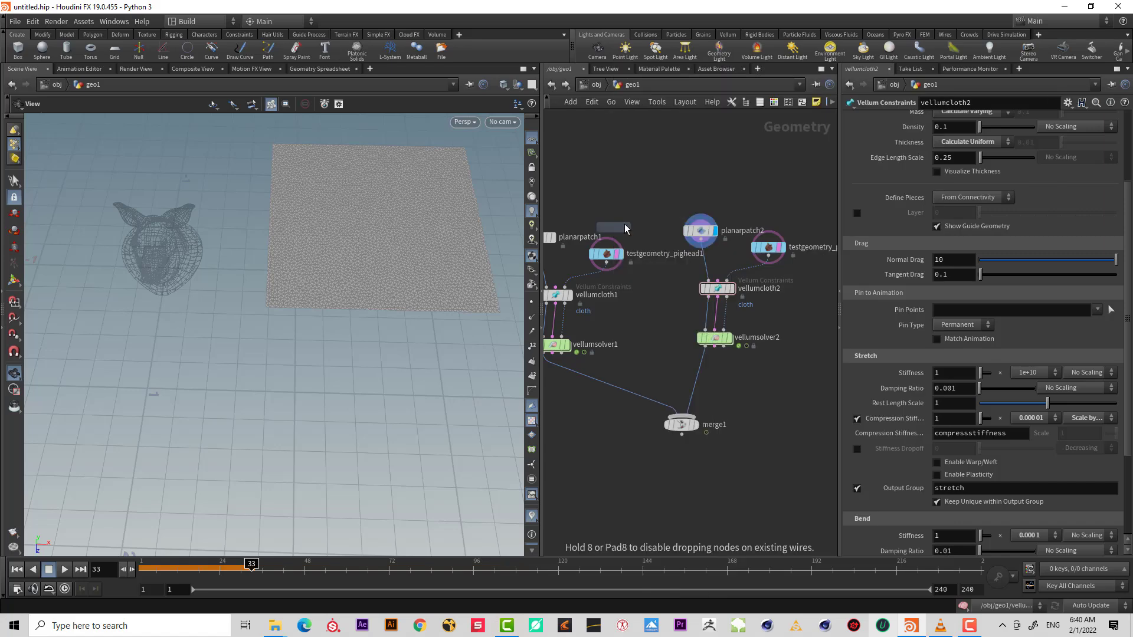
{"action": "left_click", "coordinate": [707, 259]}
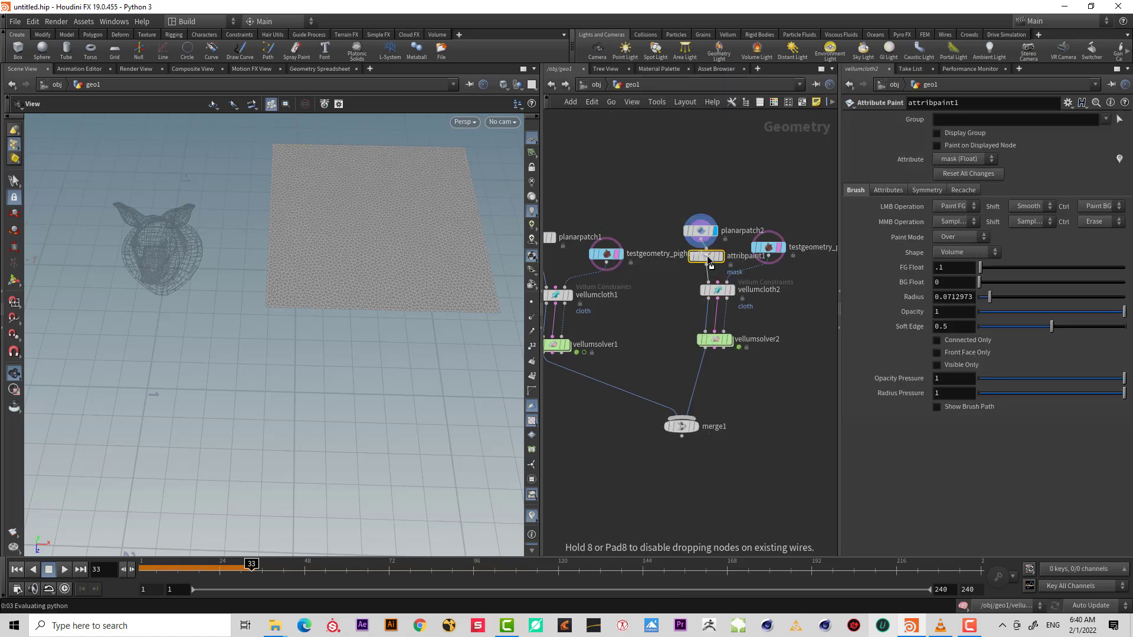
Insert an Attribute Wrangle node between the second planar patch and the Attribute Paint node.
{"action": "left_click_drag", "start_coordinate": [407, 243], "coordinate": [407, 278]}
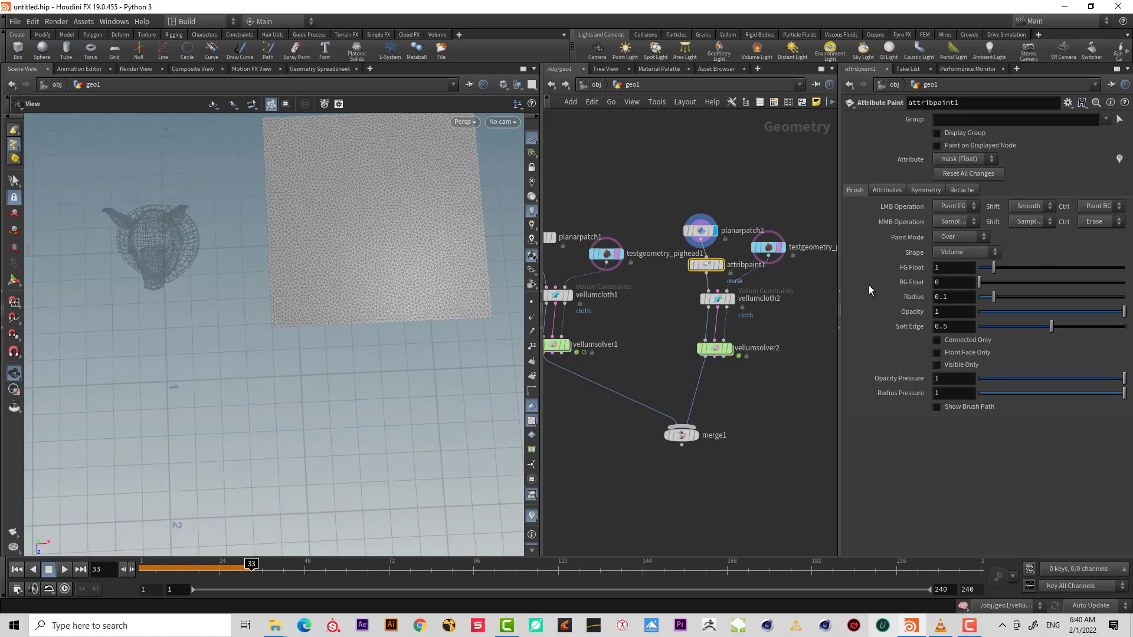
{"action": "middle_click_drag", "start_coordinate": [432, 289], "coordinate": [382, 336]}
{"action": "left_click_drag", "start_coordinate": [702, 231], "coordinate": [705, 187]}
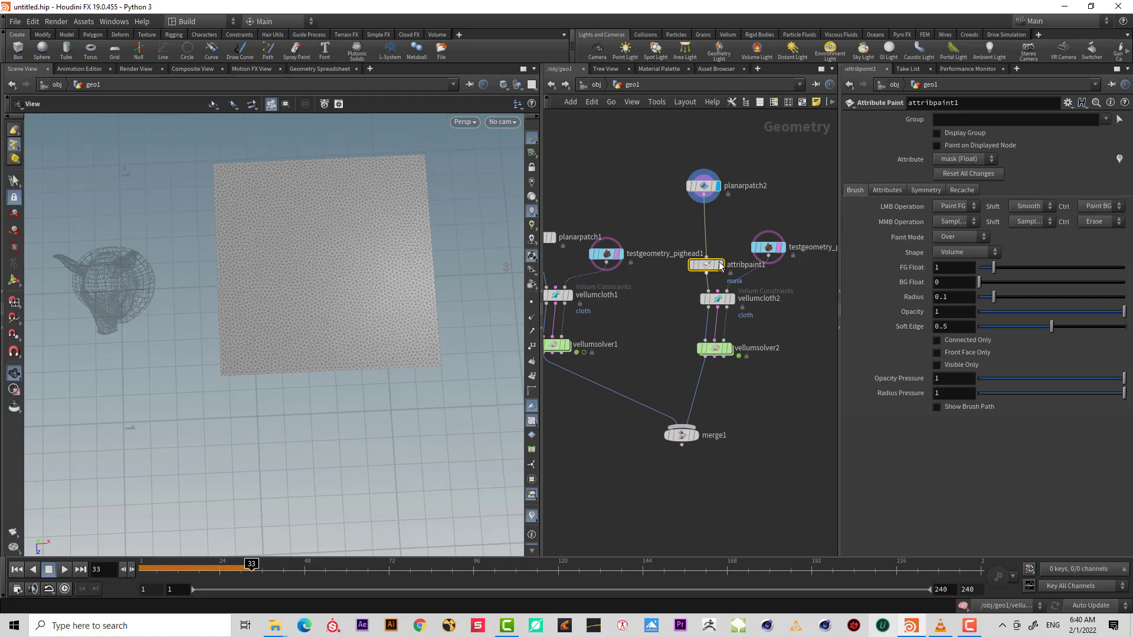
{"action": "key", "text": "Tab"}
{"action": "type", "text": "att"}
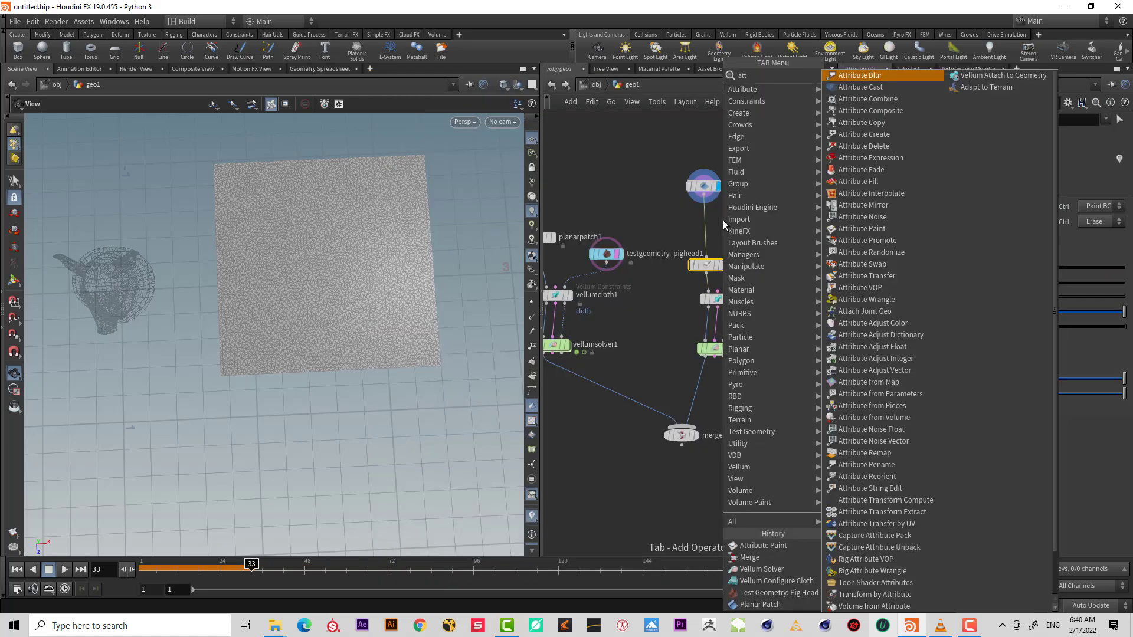
{"action": "key", "text": "Return"}
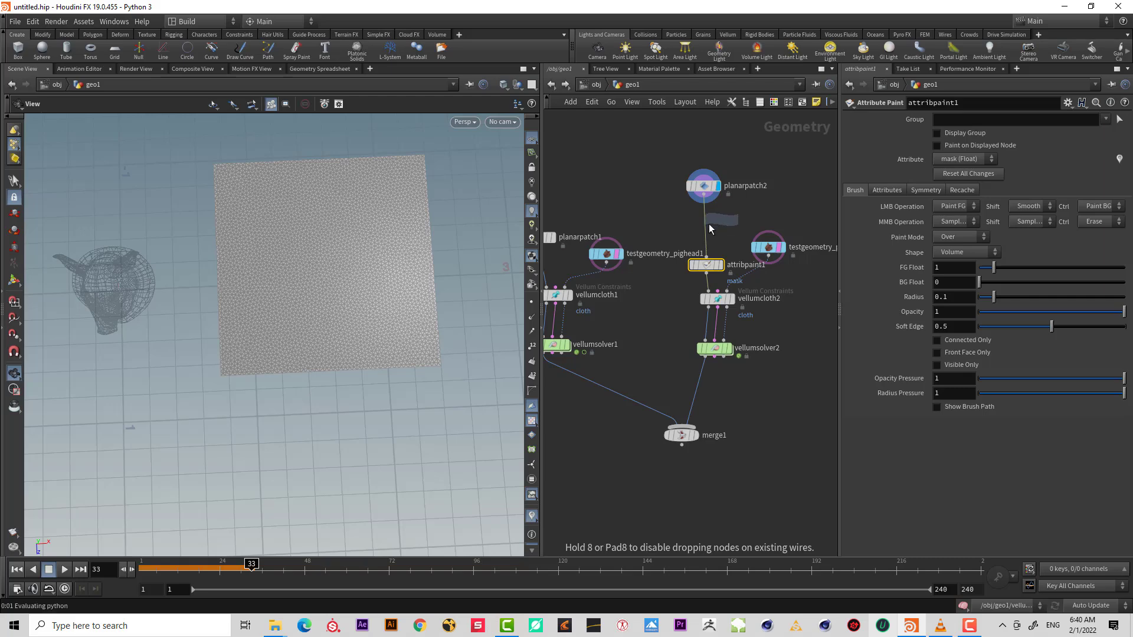
{"action": "left_click", "coordinate": [706, 233]}
Write the wrangle expression f@compressstiffness = 1; to initialise the attribute on all points.
{"action": "left_click", "coordinate": [881, 209]}
{"action": "type", "text": "f"}
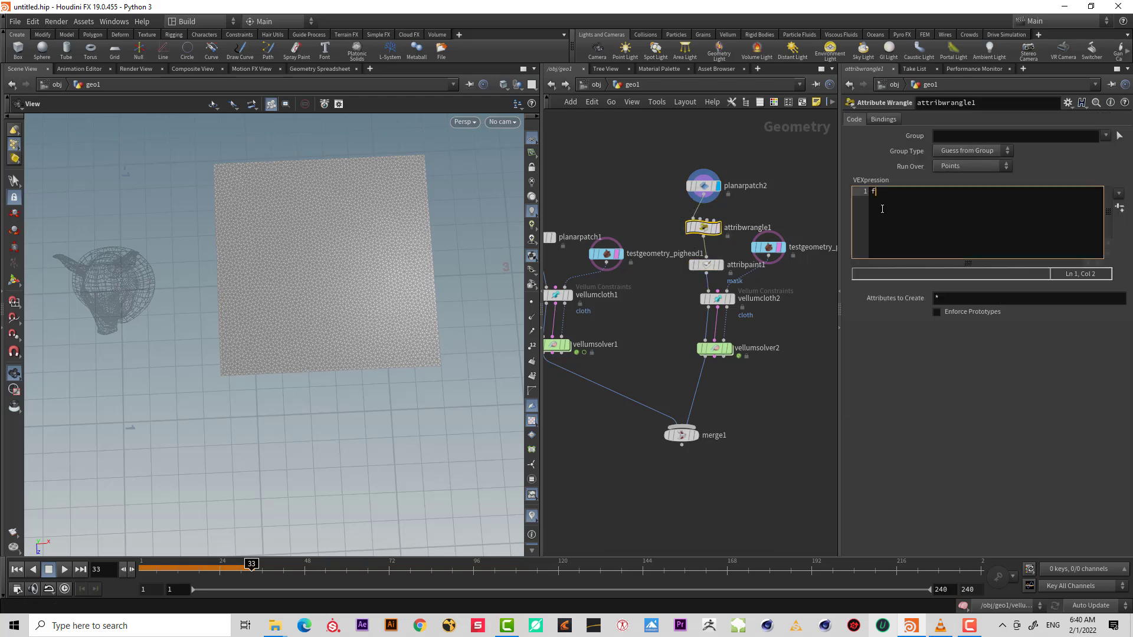
{"action": "type", "text": "@"}
{"action": "key", "text": "Escape"}
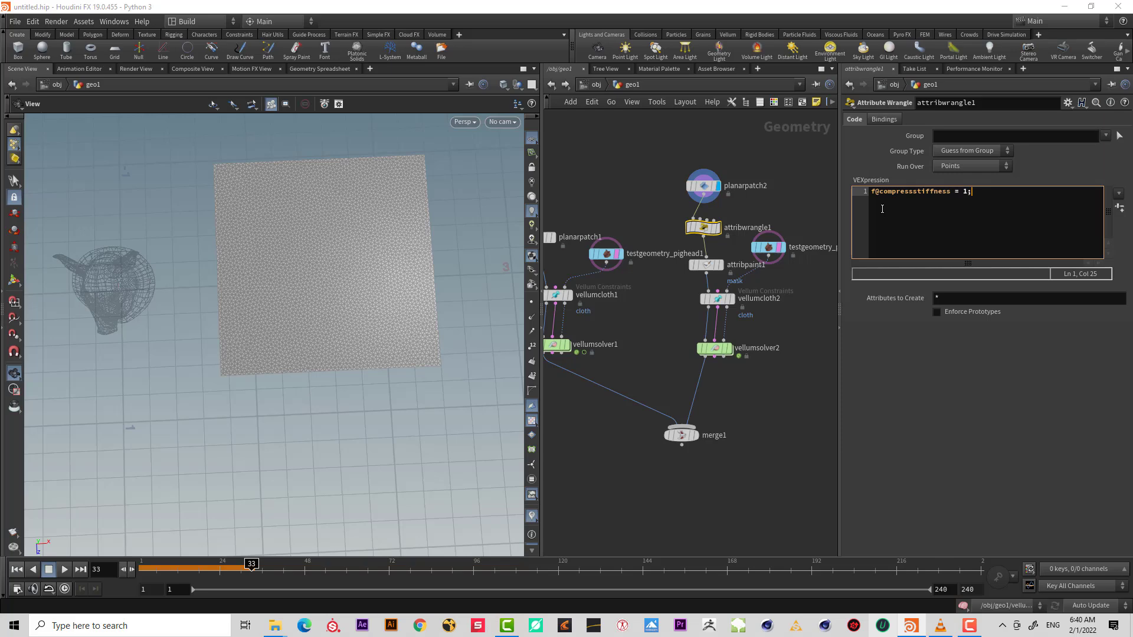
Set the Attribute Paint node's painted attribute name to compressstiffness.
{"action": "left_click", "coordinate": [706, 265]}
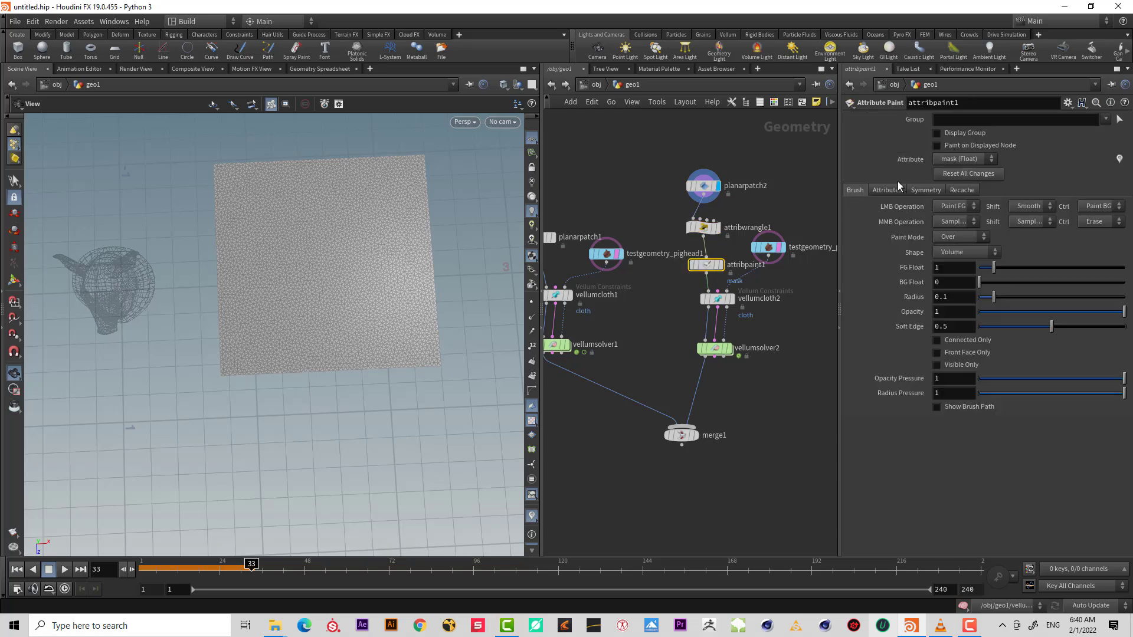
{"action": "left_click", "coordinate": [884, 190]}
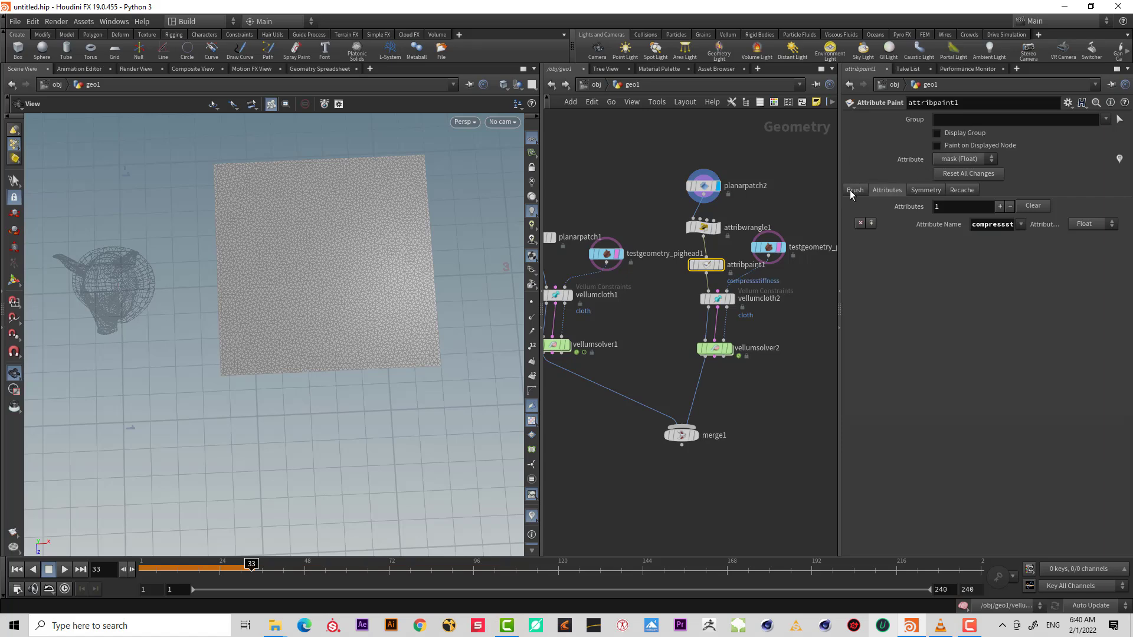
{"action": "left_click", "coordinate": [854, 190]}
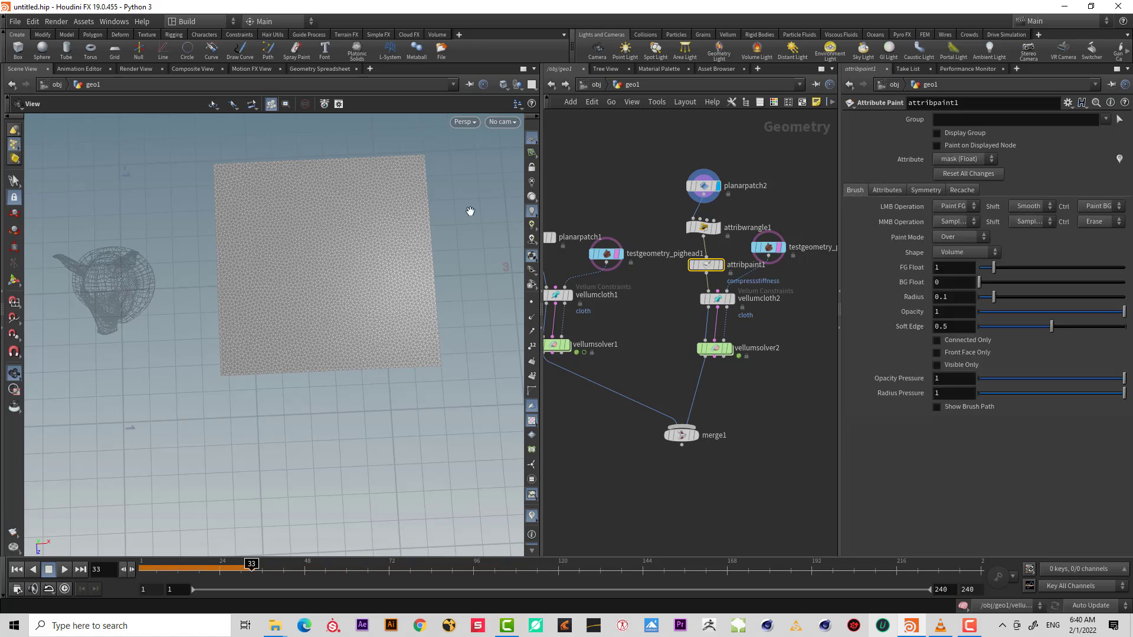
Activate the Attribute Paint tool in the viewport and set the foreground value to 0.1.
{"action": "left_click", "coordinate": [14, 280]}
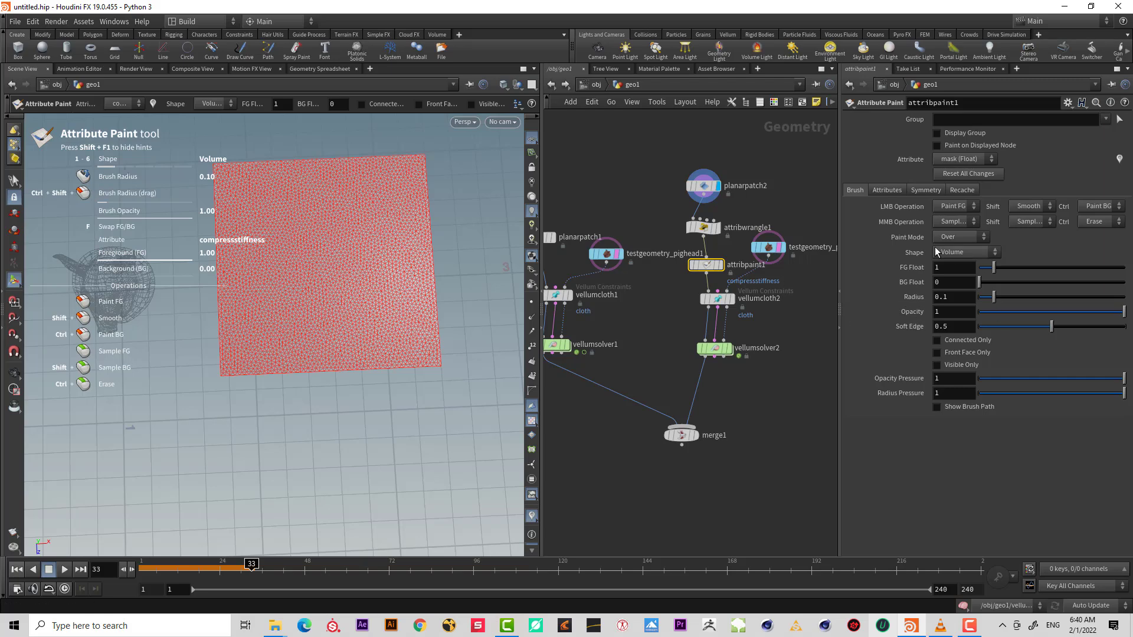
{"action": "type", "text": ".1"}
{"action": "key", "text": "Return"}
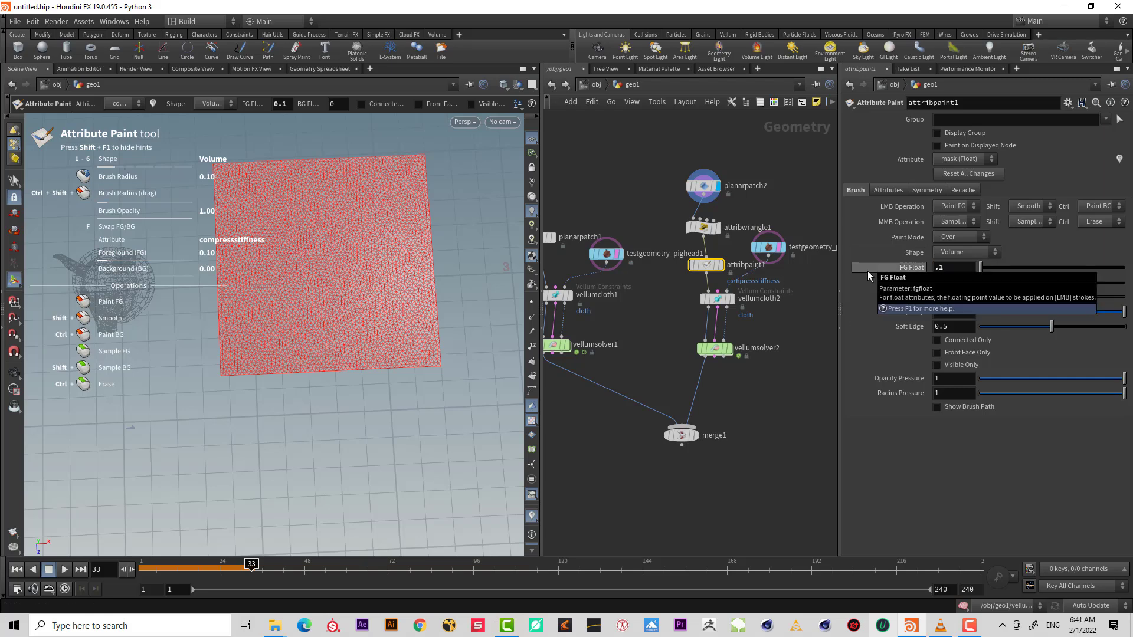
Enlarge the brush to about 0.23 radius and paint the 0.1 value over the left half of the patch.
{"action": "left_click_drag", "start_coordinate": [347, 269], "coordinate": [337, 259], "text": "alt"}
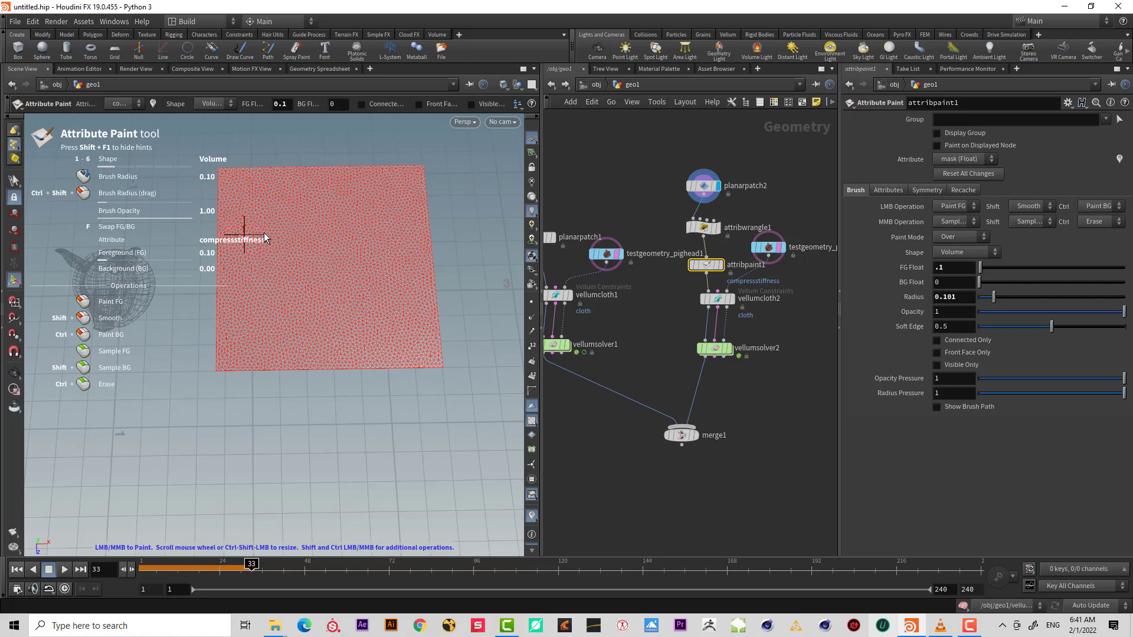
{"action": "scroll", "coordinate": [268, 236], "scroll_direction": "up", "scroll_amount": 5}
{"action": "mouse_move", "coordinate": [244, 172]}
{"action": "left_mouse_down"}
{"action": "mouse_move", "coordinate": [242, 265]}
{"action": "mouse_move", "coordinate": [219, 349]}
{"action": "mouse_move", "coordinate": [247, 341]}
{"action": "mouse_move", "coordinate": [273, 152]}
{"action": "mouse_move", "coordinate": [281, 364]}
{"action": "mouse_move", "coordinate": [286, 232]}
{"action": "mouse_move", "coordinate": [307, 159]}
{"action": "mouse_move", "coordinate": [322, 374]}
{"action": "left_mouse_up"}
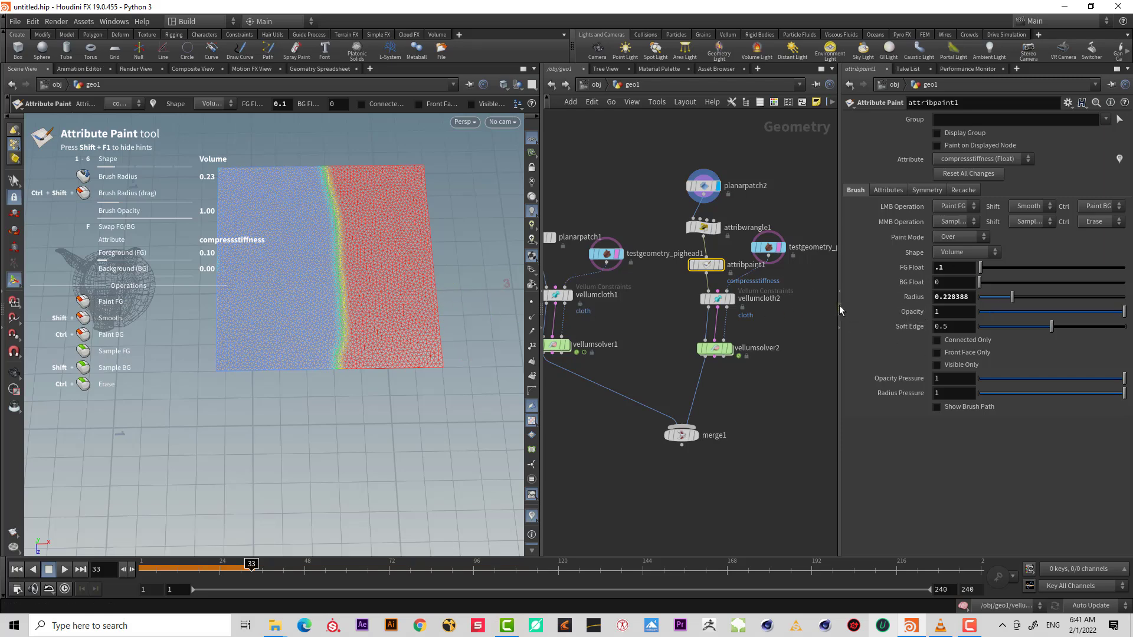
Set the second cloth node's compression stiffness scale factor to 0.1.
{"action": "left_click_drag", "start_coordinate": [771, 315], "coordinate": [672, 288]}
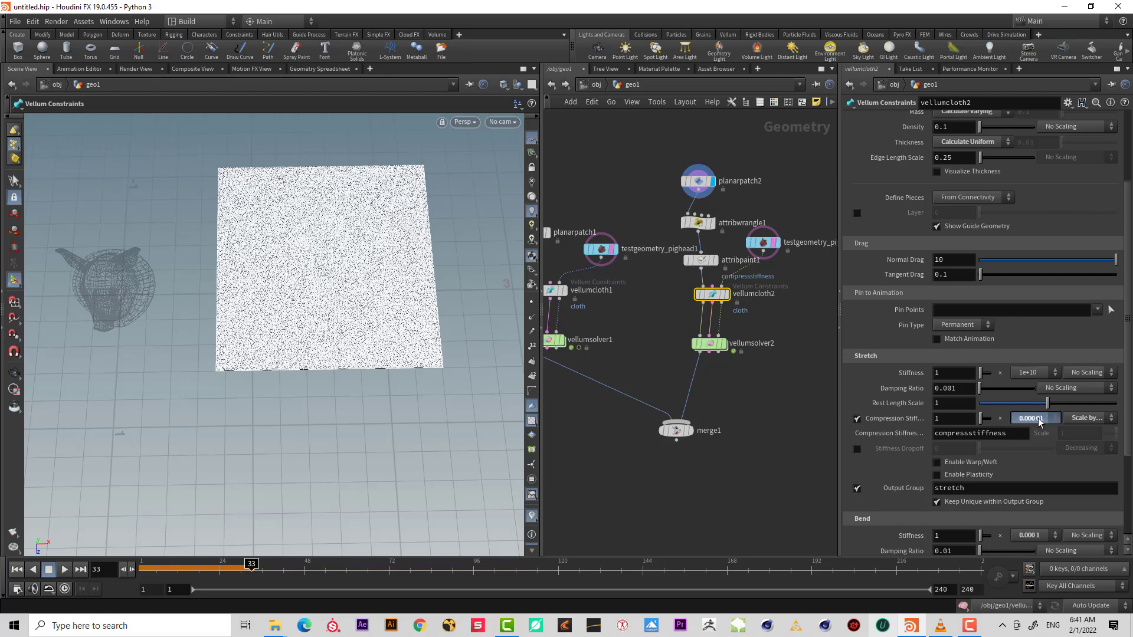
{"action": "left_click", "coordinate": [1037, 417]}
{"action": "left_click", "coordinate": [1036, 299]}
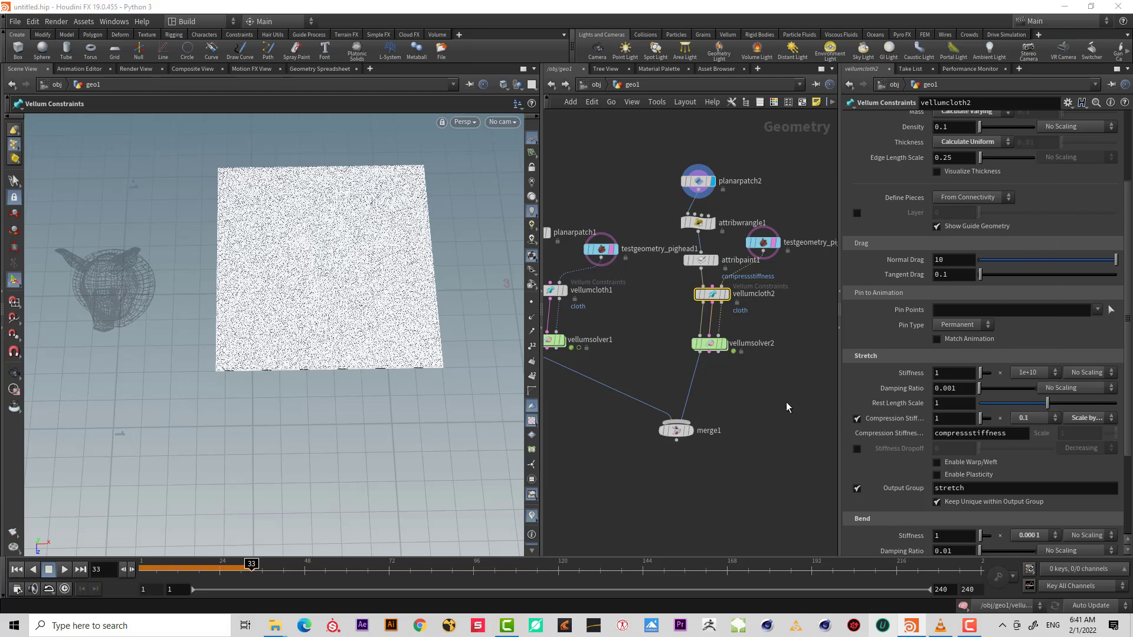
Return to the first frame and display the second Vellum Solver output with the pig head as reference.
{"action": "left_click", "coordinate": [142, 572]}
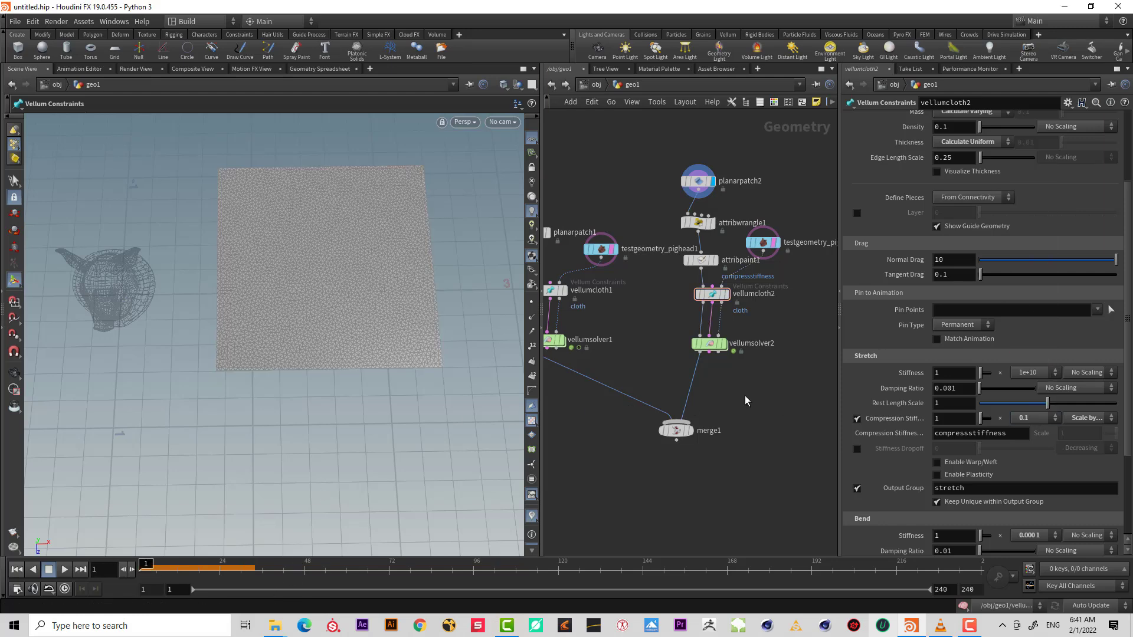
{"action": "left_click", "coordinate": [723, 344]}
{"action": "right_click_drag", "start_coordinate": [295, 317], "coordinate": [329, 288], "text": "alt"}
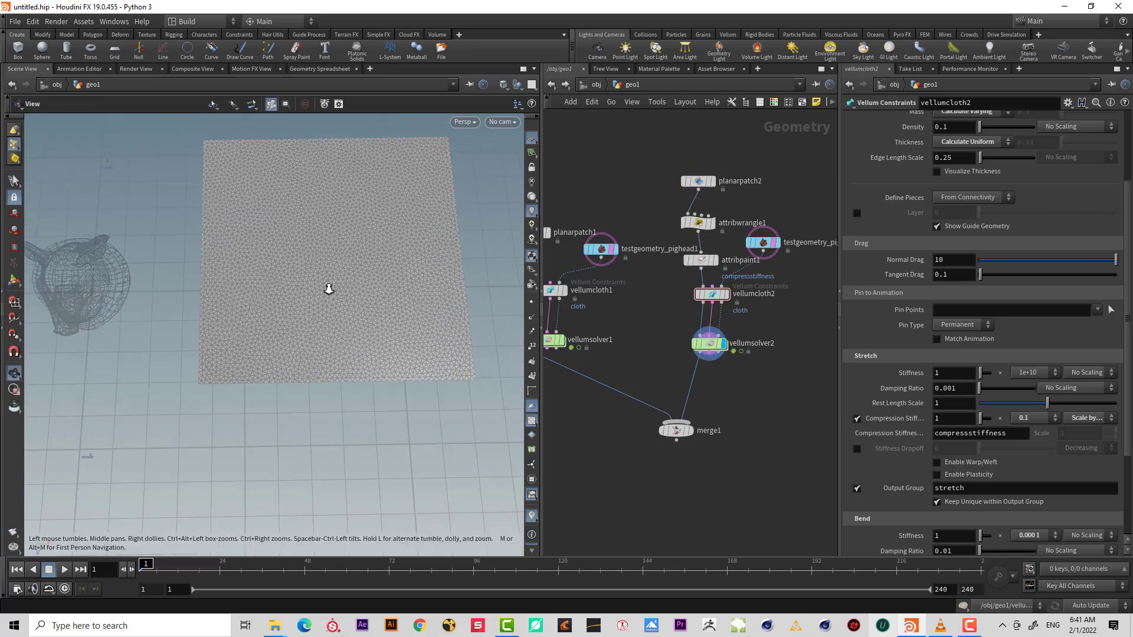
{"action": "mouse_move", "coordinate": [329, 289]}
{"action": "left_mouse_down", "text": "alt"}
{"action": "mouse_move", "coordinate": [334, 299]}
{"action": "mouse_move", "coordinate": [335, 283]}
{"action": "left_mouse_up", "text": "alt"}
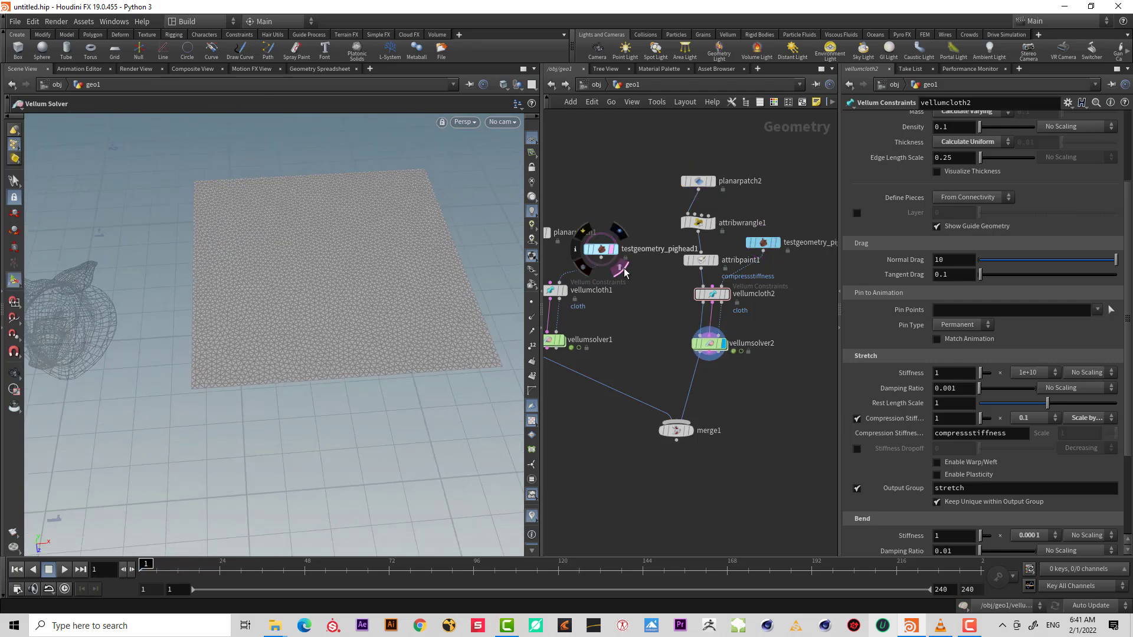
{"action": "left_click", "coordinate": [617, 265]}
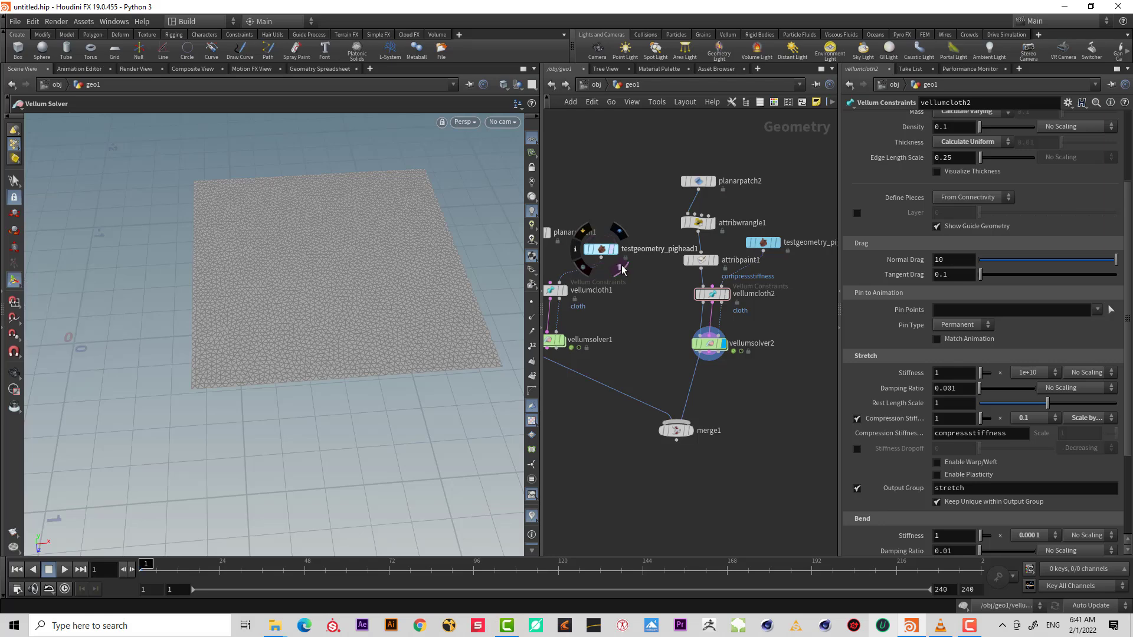
{"action": "left_click_drag", "start_coordinate": [233, 348], "coordinate": [248, 307]}
{"action": "key", "text": "Return"}
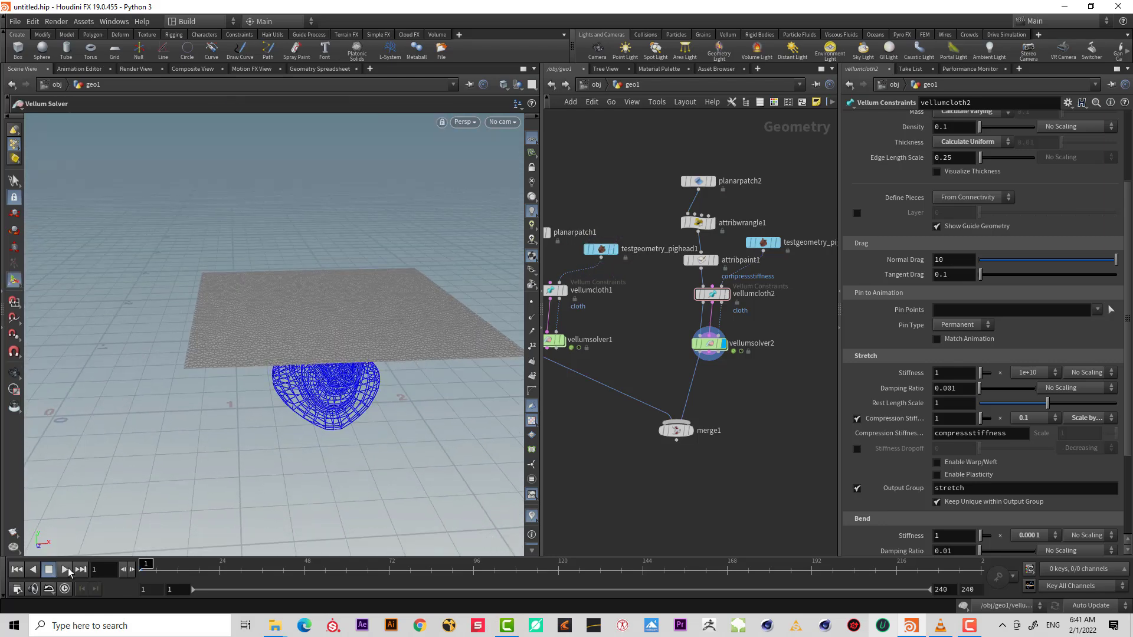
Play the simulation to view the drape with painted compression stiffness.
{"action": "left_click", "coordinate": [66, 570]}
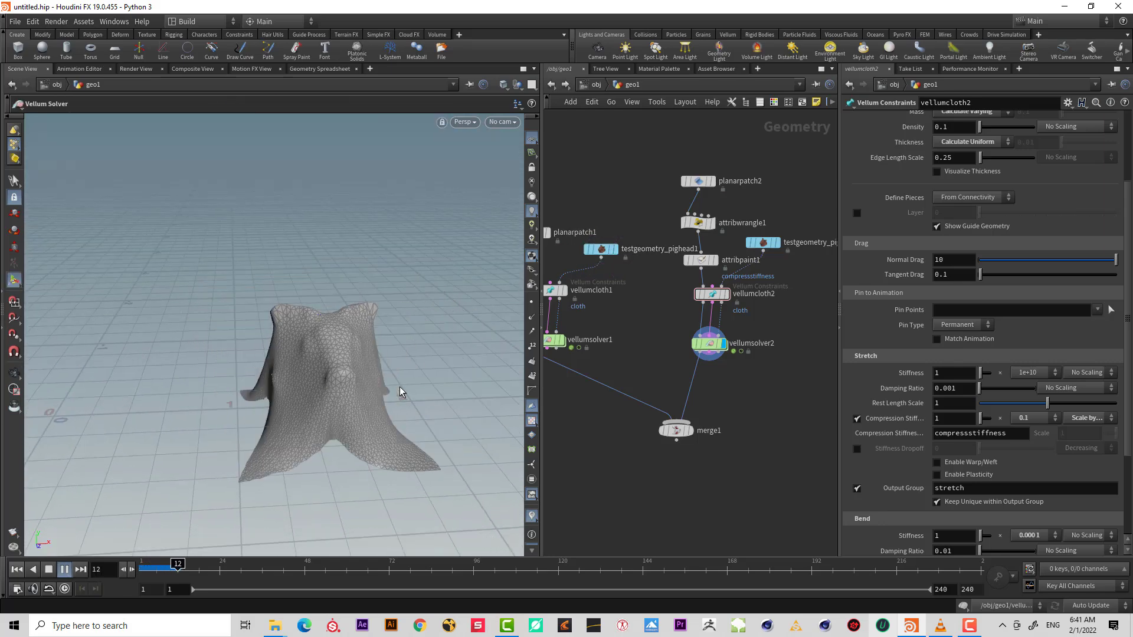
{"action": "left_click", "coordinate": [63, 571]}
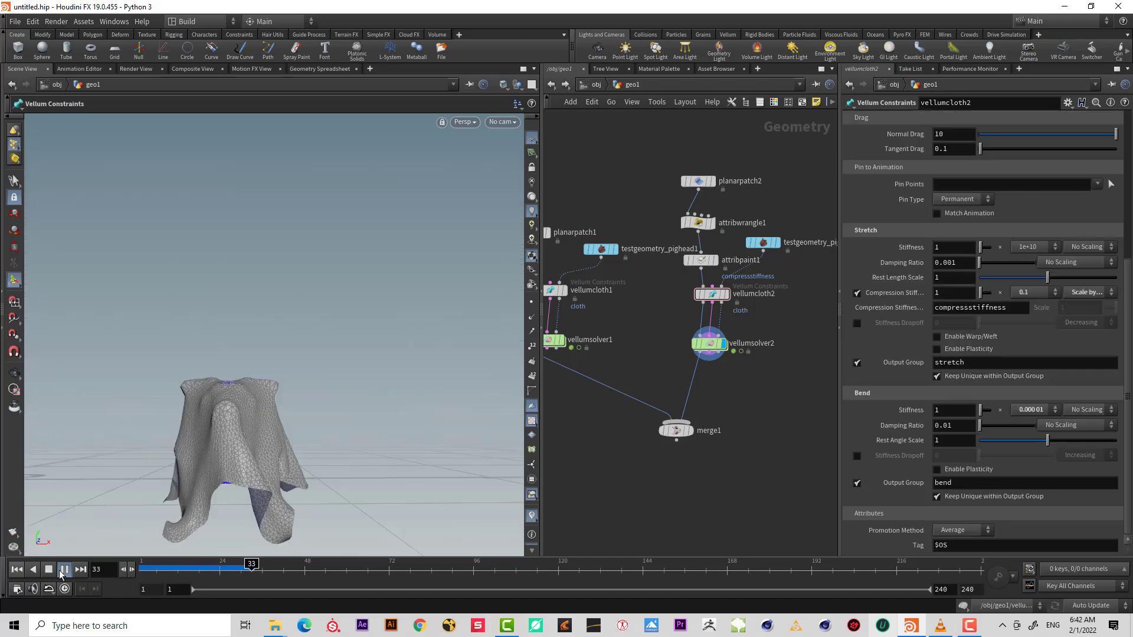
{"action": "left_click", "coordinate": [63, 569]}
Select the Attribute Paint node, set the foreground value to 0.001, and paint it over the patch's upper left area.
{"action": "middle_click_drag", "start_coordinate": [789, 319], "coordinate": [769, 354]}
{"action": "left_click", "coordinate": [697, 282]}
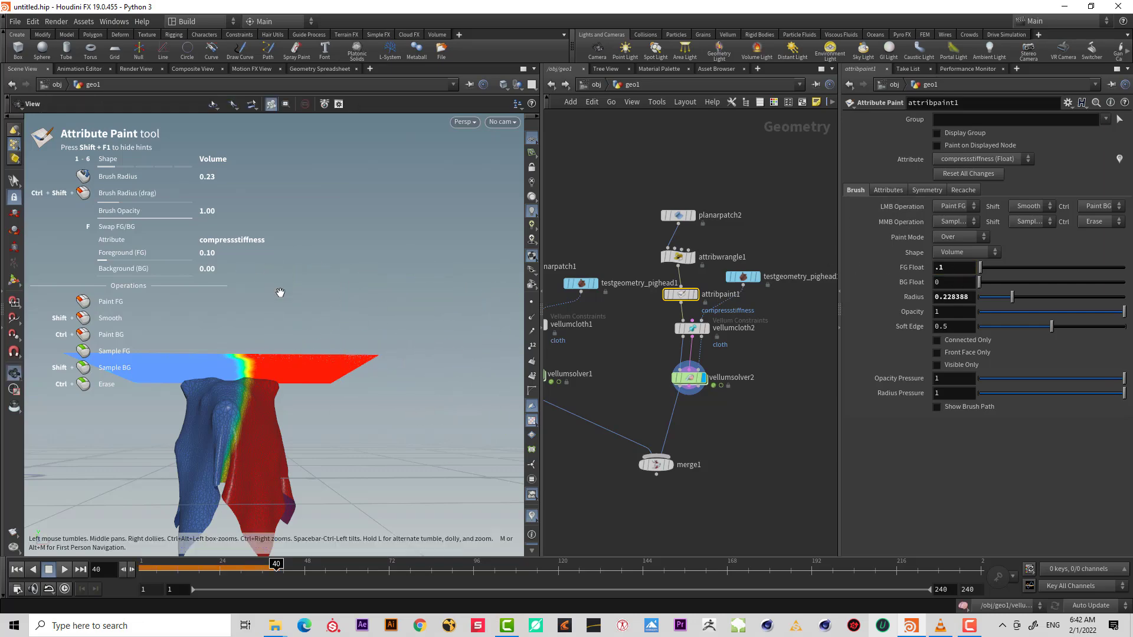
{"action": "left_click_drag", "start_coordinate": [277, 292], "coordinate": [303, 384], "text": "alt"}
{"action": "right_click_drag", "start_coordinate": [304, 384], "coordinate": [278, 336], "text": "alt"}
{"action": "middle_click_drag", "start_coordinate": [278, 336], "coordinate": [338, 309], "text": "alt"}
{"action": "left_click_drag", "start_coordinate": [339, 308], "coordinate": [322, 331], "text": "alt"}
{"action": "left_click", "coordinate": [951, 267]}
{"action": "type", "text": ".005"}
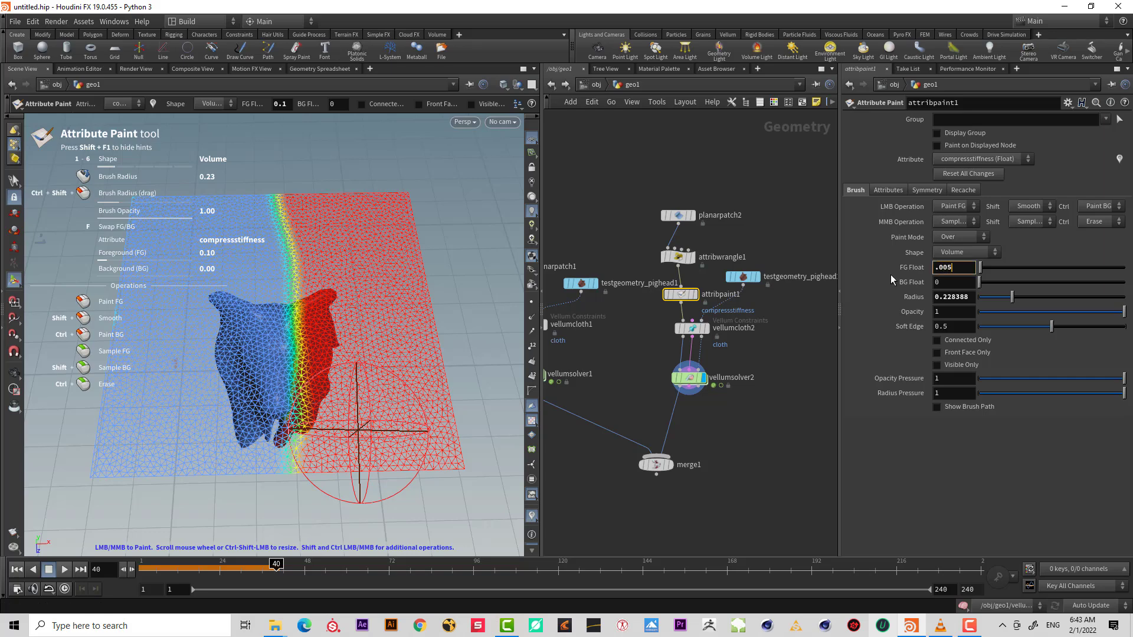
{"action": "key", "text": "BackSpace"}
{"action": "type", "text": "1"}
{"action": "key", "text": "Return"}
{"action": "mouse_move", "coordinate": [148, 195]}
{"action": "left_mouse_down"}
{"action": "mouse_move", "coordinate": [126, 214]}
{"action": "mouse_move", "coordinate": [120, 465]}
{"action": "mouse_move", "coordinate": [180, 194]}
{"action": "mouse_move", "coordinate": [177, 531]}
{"action": "mouse_move", "coordinate": [243, 250]}
{"action": "mouse_move", "coordinate": [242, 530]}
{"action": "mouse_move", "coordinate": [247, 283]}
{"action": "mouse_move", "coordinate": [277, 248]}
{"action": "left_mouse_up"}
Display the second solver again and replay the simulation from the first frame.
{"action": "left_click", "coordinate": [805, 370]}
{"action": "mouse_move", "coordinate": [806, 371]}
{"action": "left_mouse_down"}
{"action": "mouse_move", "coordinate": [640, 303]}
{"action": "mouse_move", "coordinate": [696, 341]}
{"action": "mouse_move", "coordinate": [682, 322]}
{"action": "left_mouse_up"}
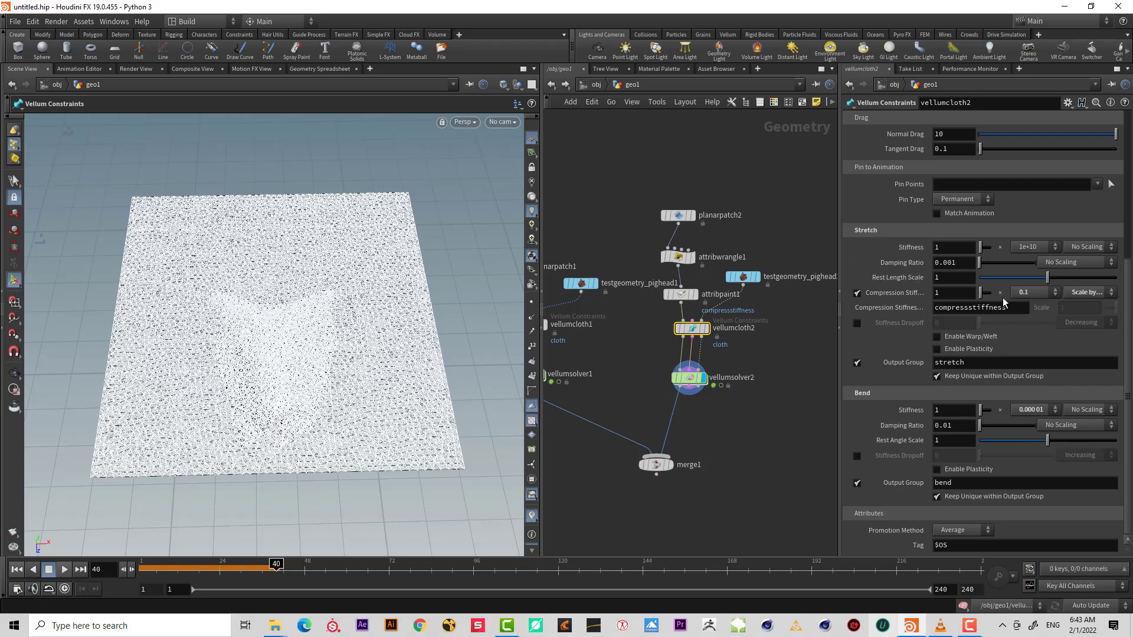
{"action": "left_click", "coordinate": [728, 448]}
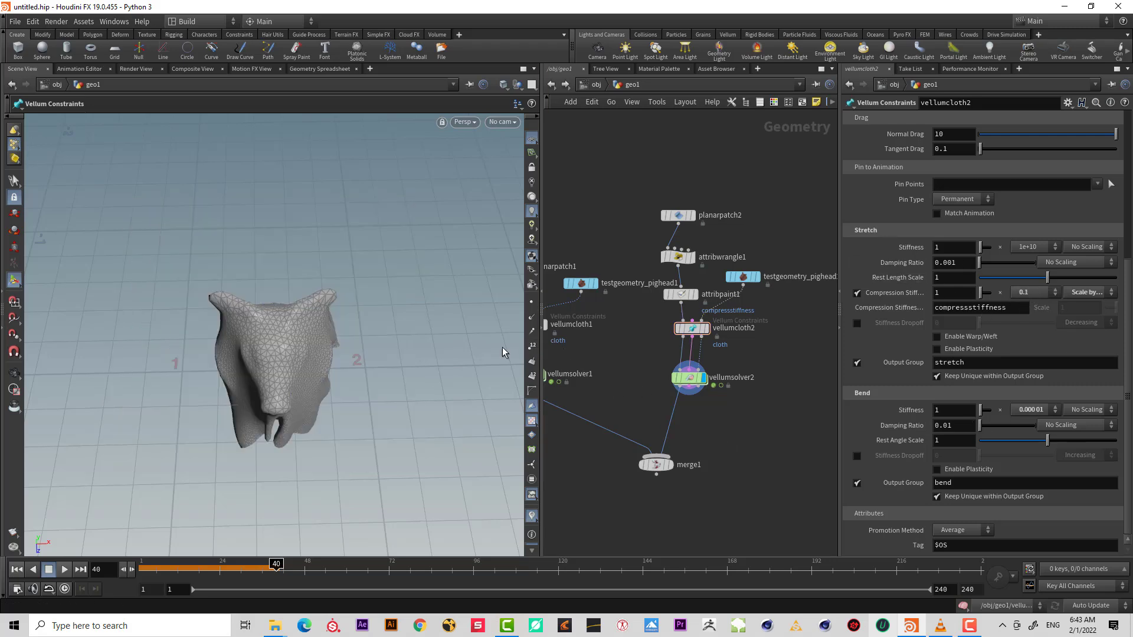
{"action": "left_click_drag", "start_coordinate": [354, 371], "coordinate": [351, 289], "text": "alt"}
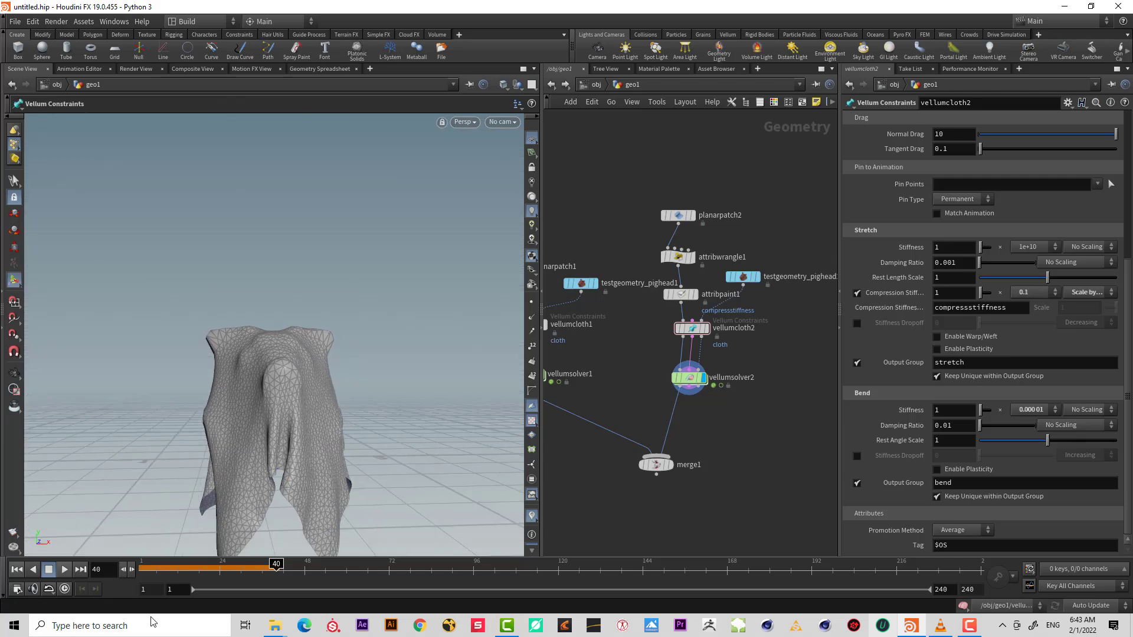
{"action": "left_click", "coordinate": [55, 571]}
{"action": "left_click", "coordinate": [64, 571]}
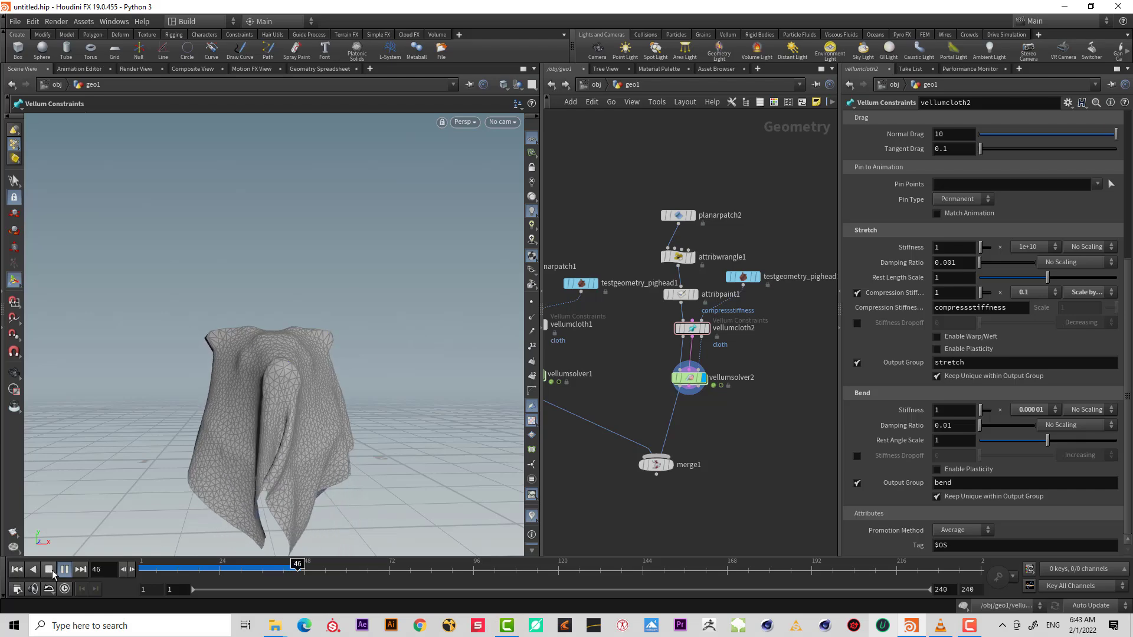
Stop playback and inspect the draped patch with painted compression stiffness up close.
{"action": "left_click", "coordinate": [52, 571]}
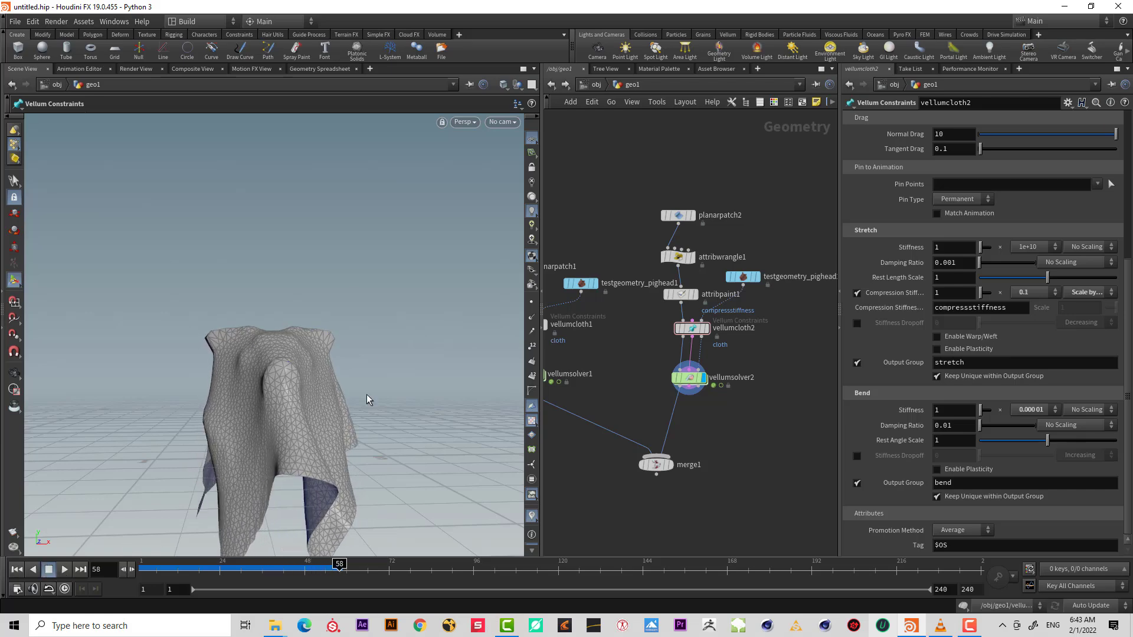
{"action": "key", "text": "Escape"}
{"action": "left_click_drag", "start_coordinate": [331, 412], "coordinate": [284, 410]}
{"action": "scroll", "coordinate": [360, 407], "scroll_direction": "up", "scroll_amount": 4}
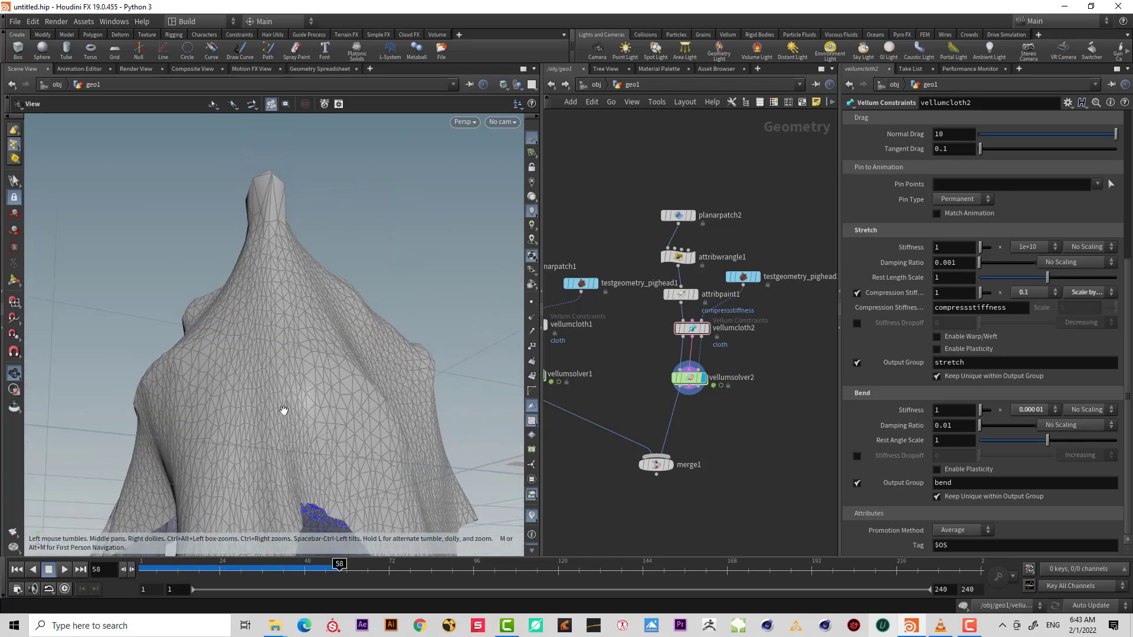
{"action": "left_click_drag", "start_coordinate": [341, 382], "coordinate": [295, 404]}
{"action": "scroll", "coordinate": [319, 410], "scroll_direction": "down", "scroll_amount": 4}
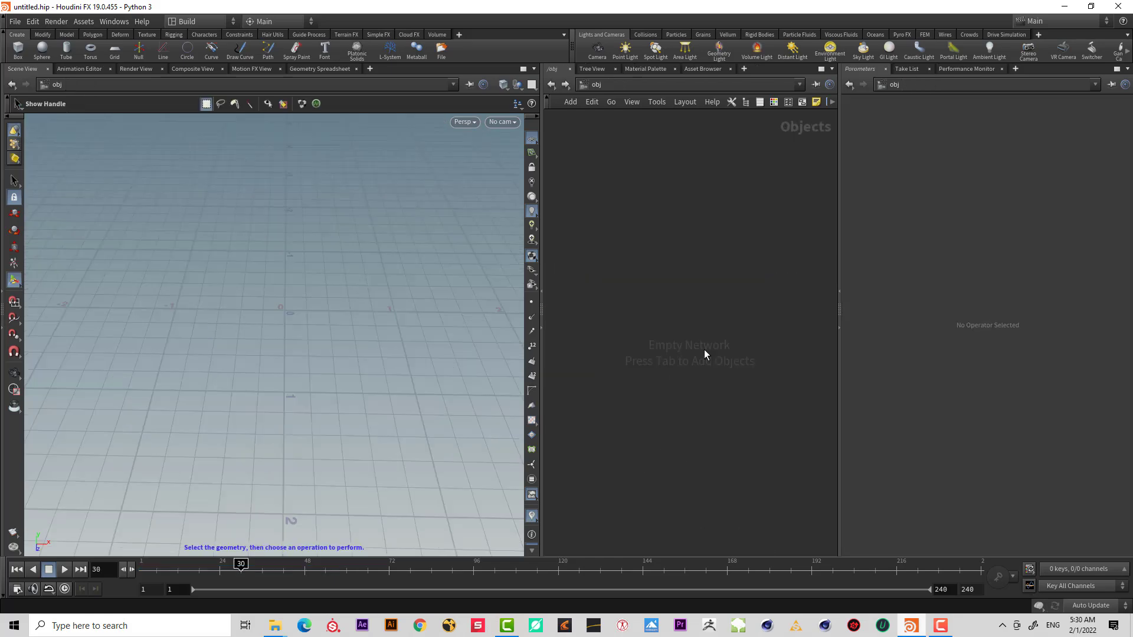
Create a new Geometry object, dive inside it, and add a Planar Patch node.
{"action": "key", "text": "Tab"}
{"action": "type", "text": "geo"}
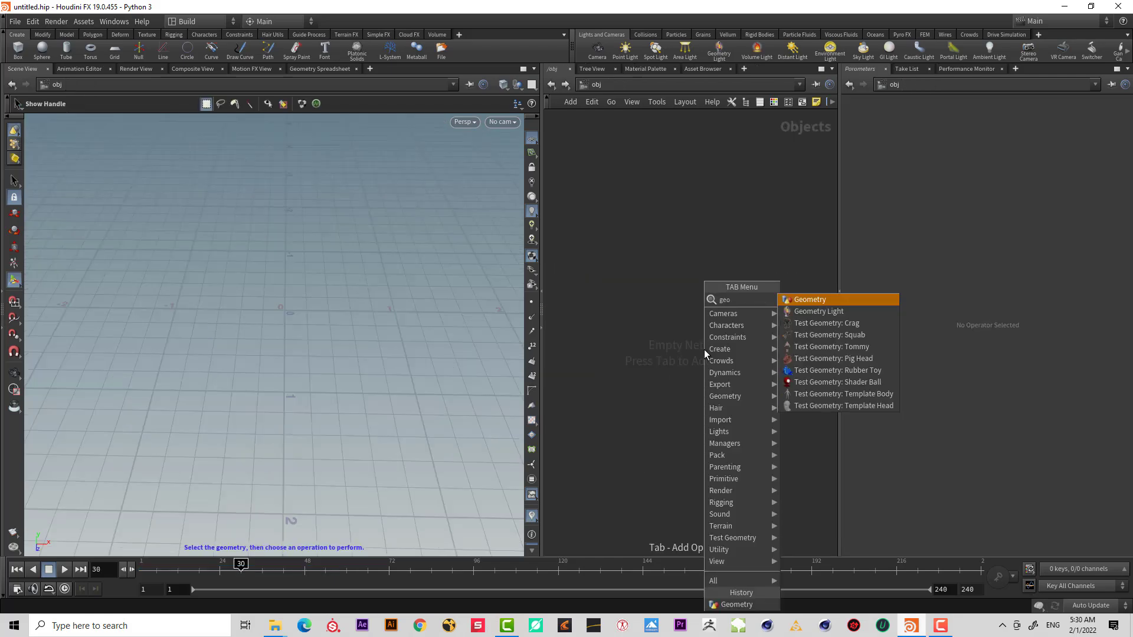
{"action": "key", "text": "Return"}
{"action": "left_click", "coordinate": [703, 349]}
{"action": "key", "text": "i"}
{"action": "key", "text": "Tab"}
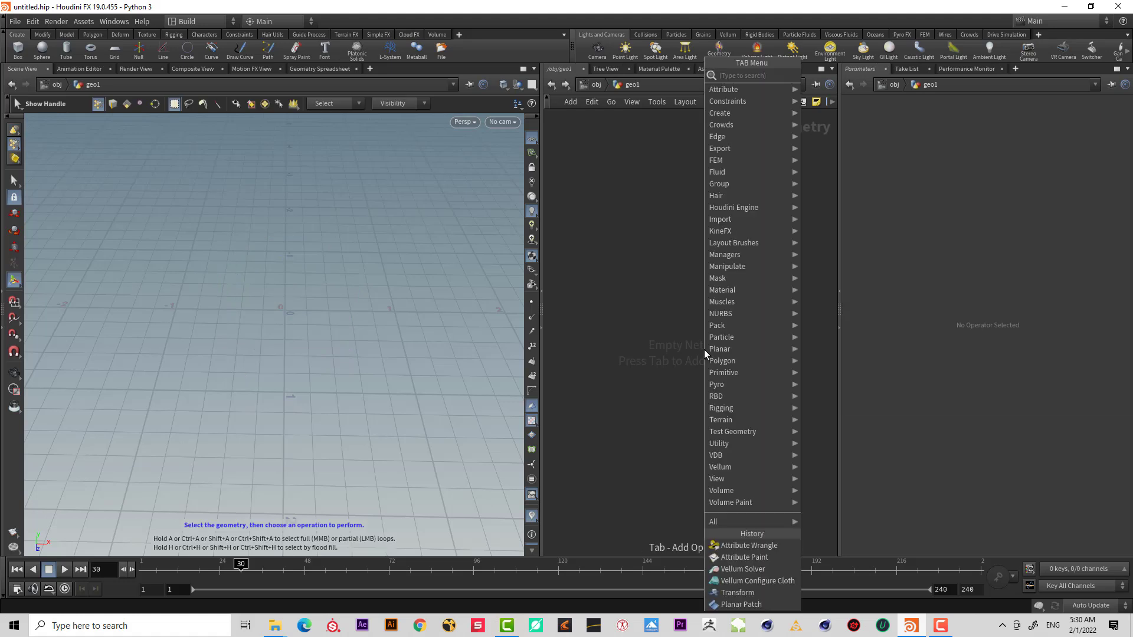
{"action": "mouse_move", "coordinate": [705, 352]}
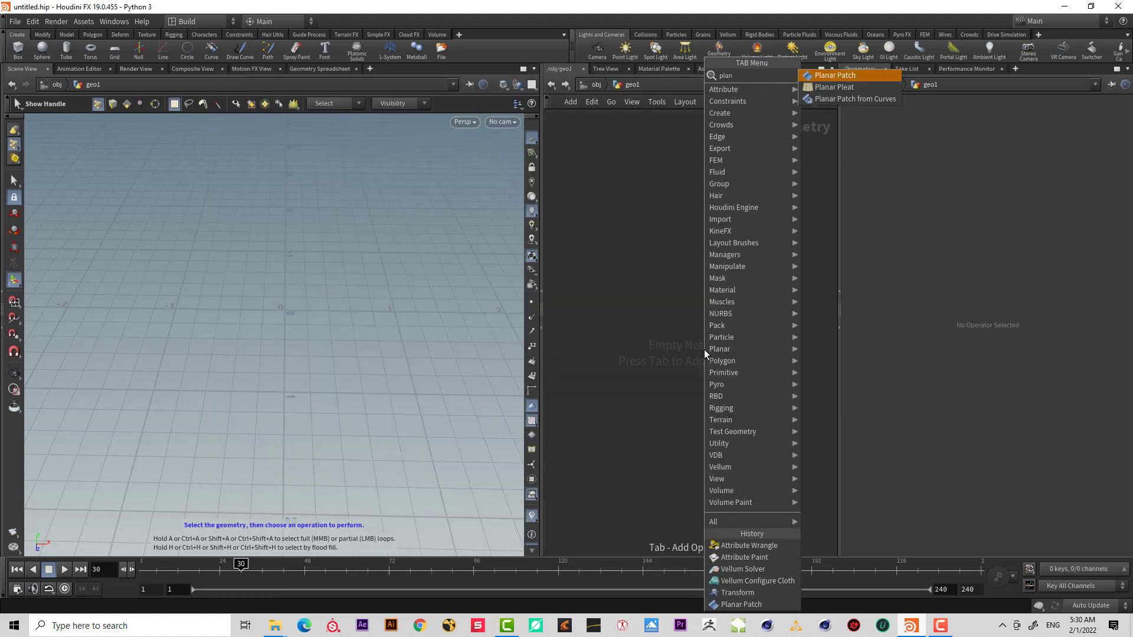
{"action": "key", "text": "Return"}
{"action": "left_click", "coordinate": [677, 292]}
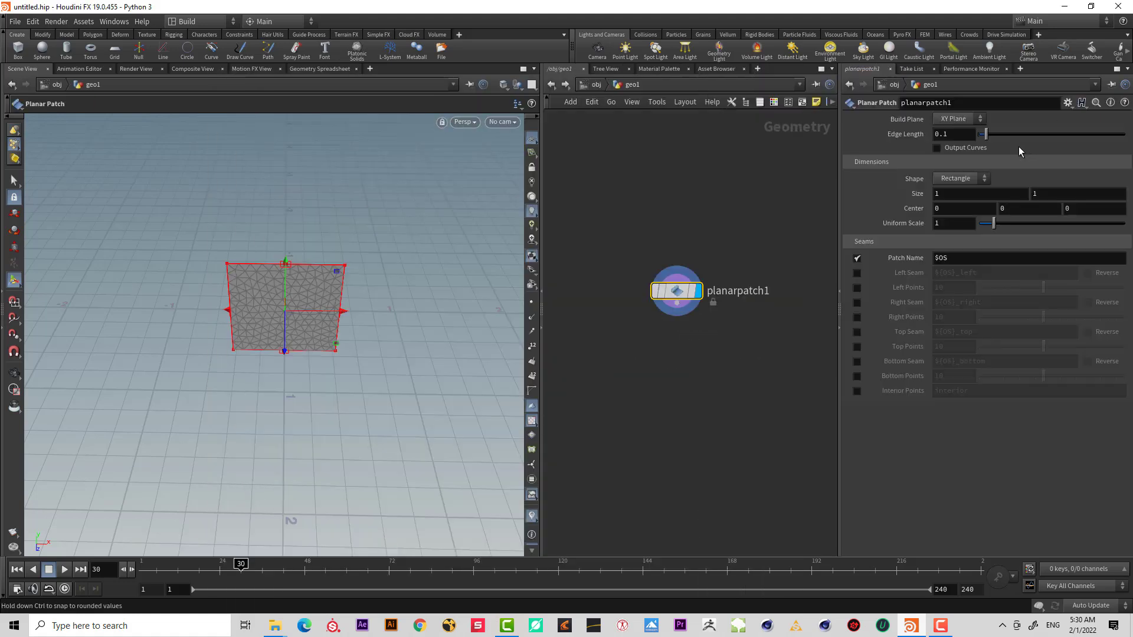
Set the planar patch's build plane to ZX Plane and its edge length to 0.02.
{"action": "left_click", "coordinate": [959, 119]}
{"action": "left_click", "coordinate": [966, 156]}
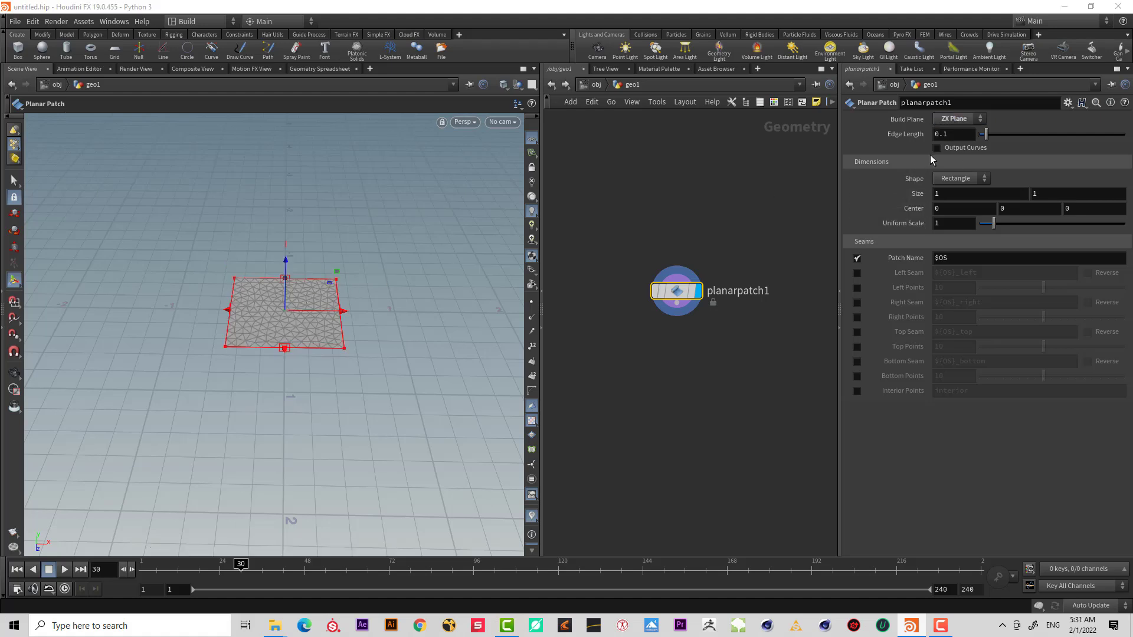
{"action": "double_click", "coordinate": [963, 134]}
{"action": "type", "text": "05"}
{"action": "key", "text": "Return"}
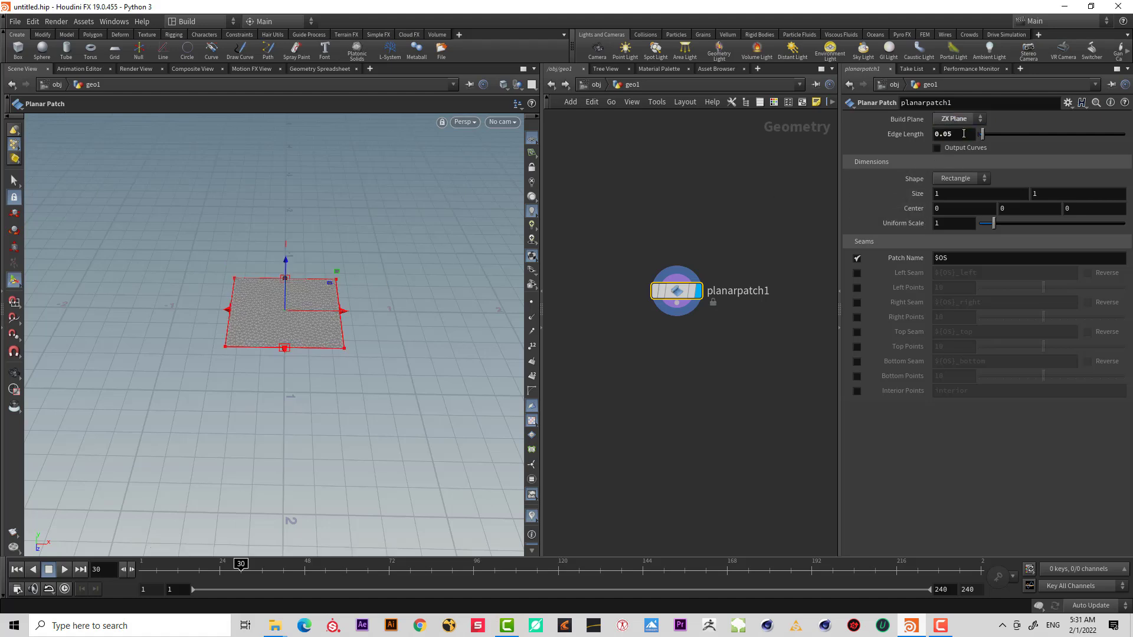
{"action": "double_click", "coordinate": [967, 132]}
{"action": "key", "text": "Return"}
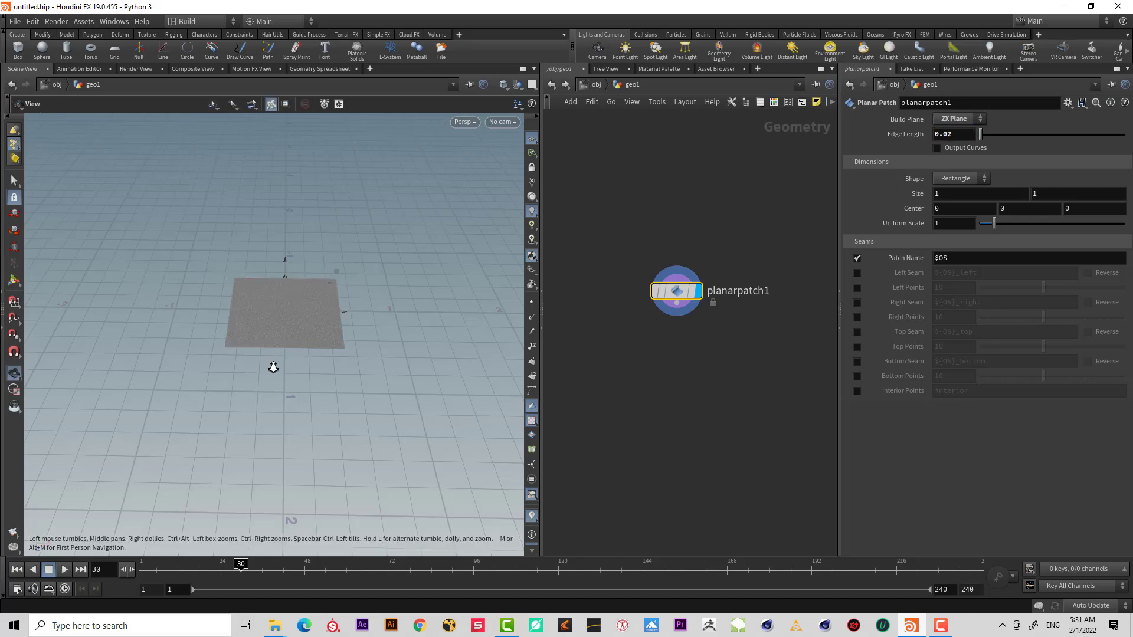
Append a Transform node below the planar patch.
{"action": "right_click_drag", "start_coordinate": [273, 368], "coordinate": [371, 344], "text": "alt"}
{"action": "left_click_drag", "start_coordinate": [370, 344], "coordinate": [381, 384], "text": "alt"}
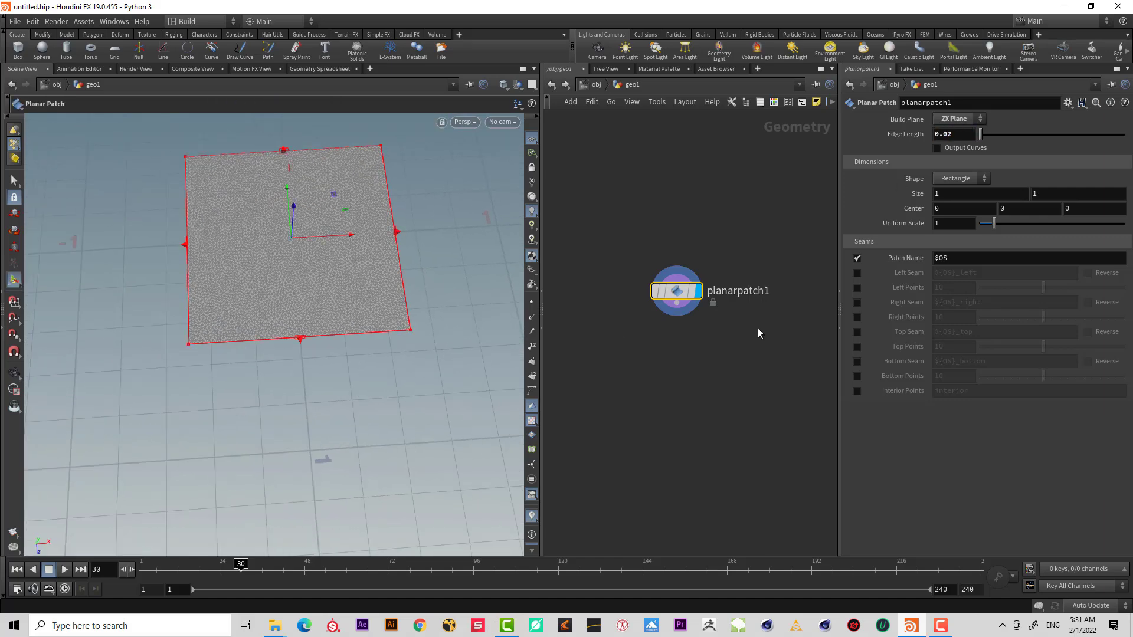
{"action": "middle_click_drag", "start_coordinate": [749, 326], "coordinate": [769, 300]}
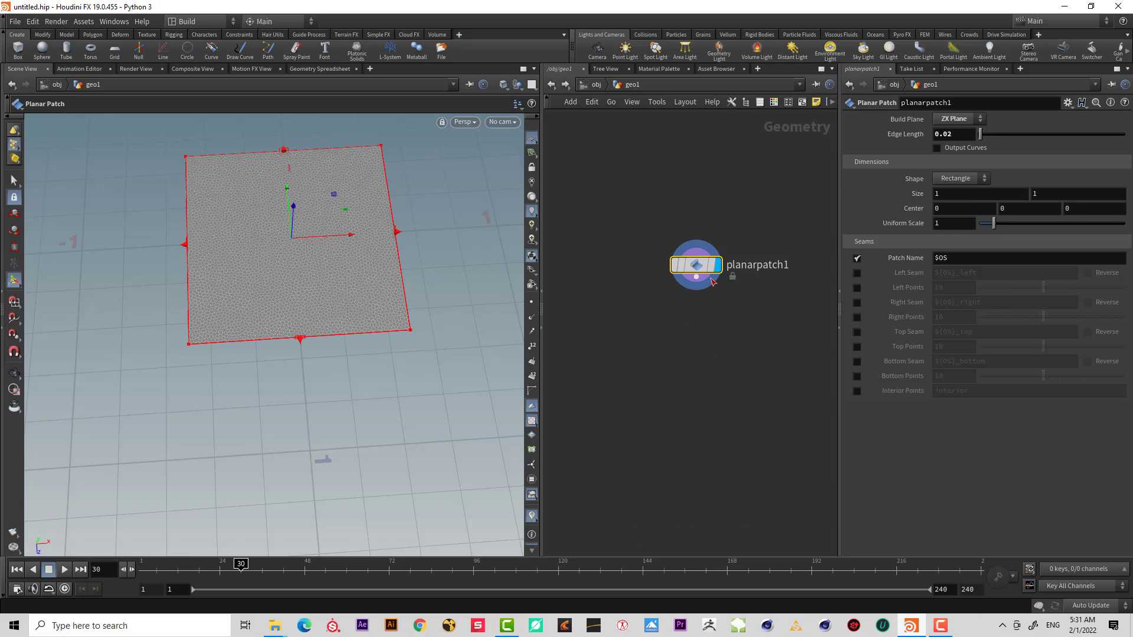
{"action": "left_click_drag", "start_coordinate": [696, 276], "coordinate": [710, 349]}
{"action": "key", "text": "Tab"}
{"action": "type", "text": "tran"}
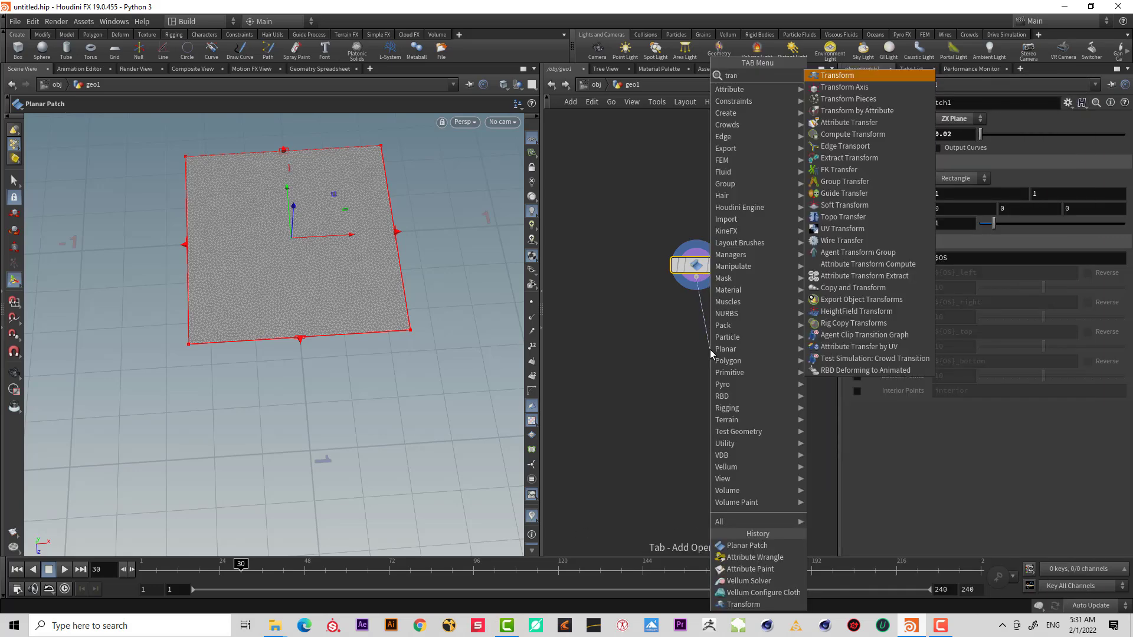
{"action": "key", "text": "Return"}
{"action": "left_click_drag", "start_coordinate": [709, 349], "coordinate": [703, 327]}
{"action": "left_click", "coordinate": [723, 324]}
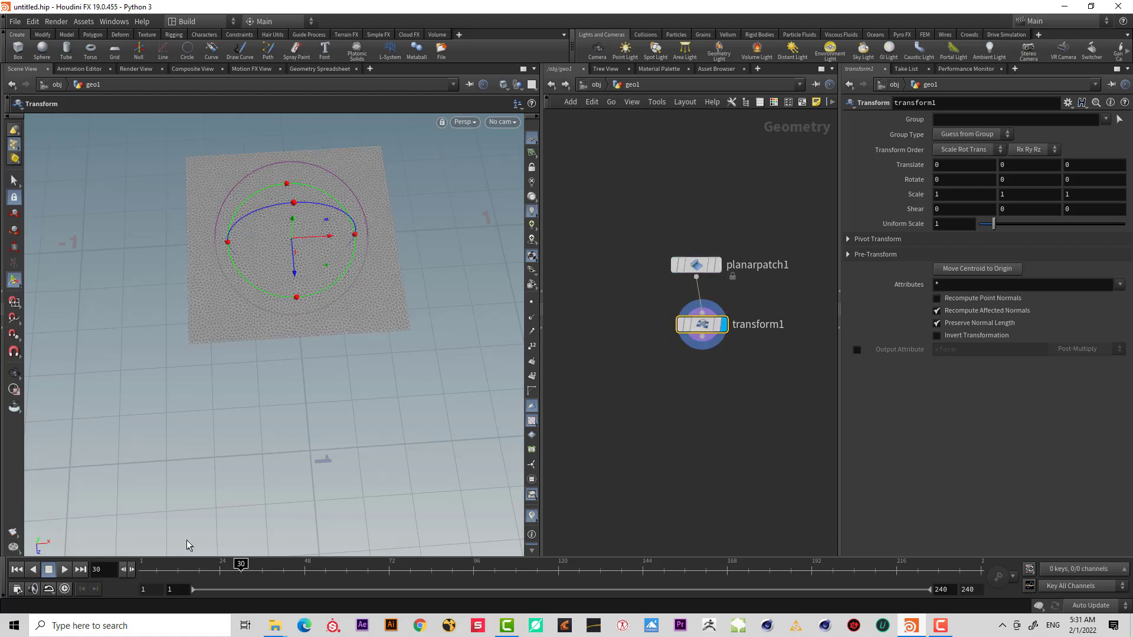
Keyframe the Transform's X scale at 1 on frame 1 and at 4 on frame 24.
{"action": "left_click", "coordinate": [16, 569]}
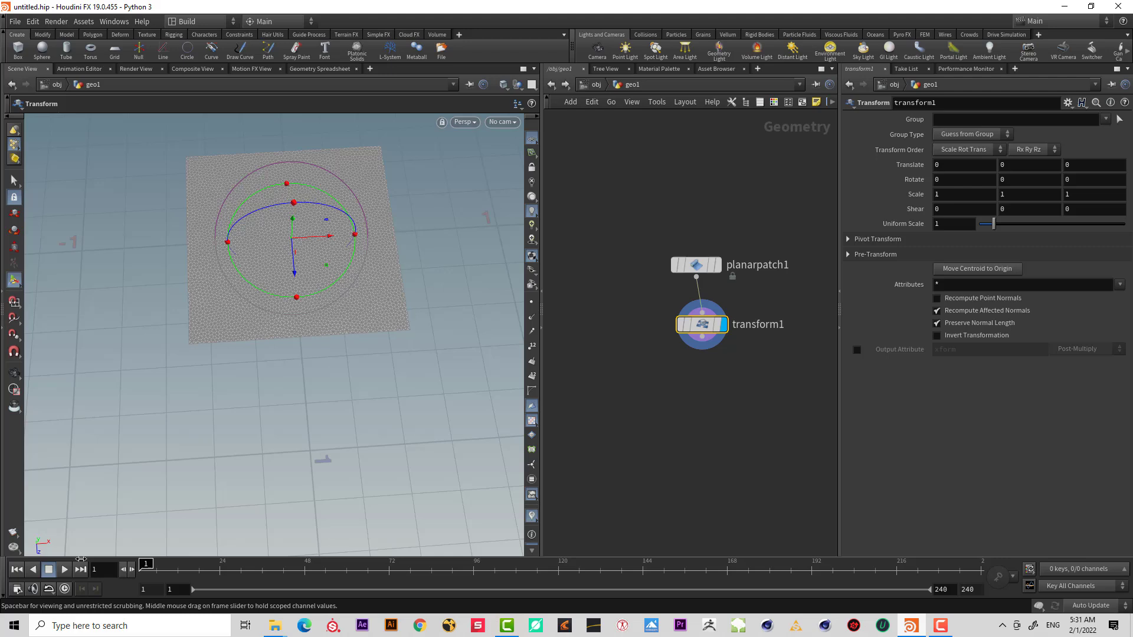
{"action": "left_click", "coordinate": [941, 192], "text": "alt"}
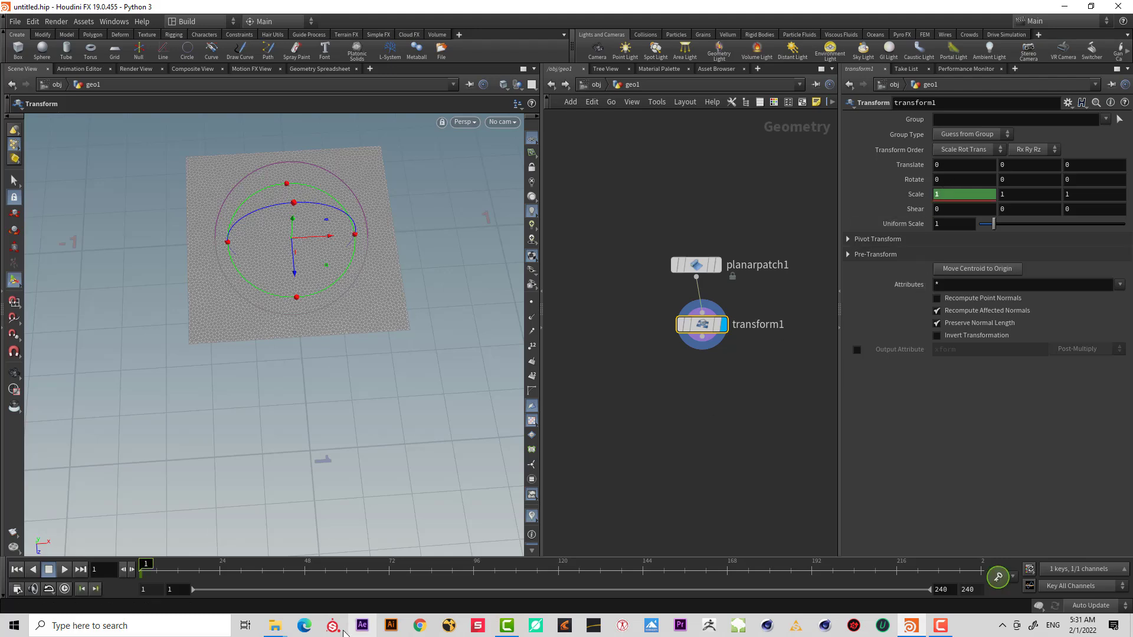
{"action": "left_click", "coordinate": [220, 572]}
{"action": "left_click", "coordinate": [965, 196]}
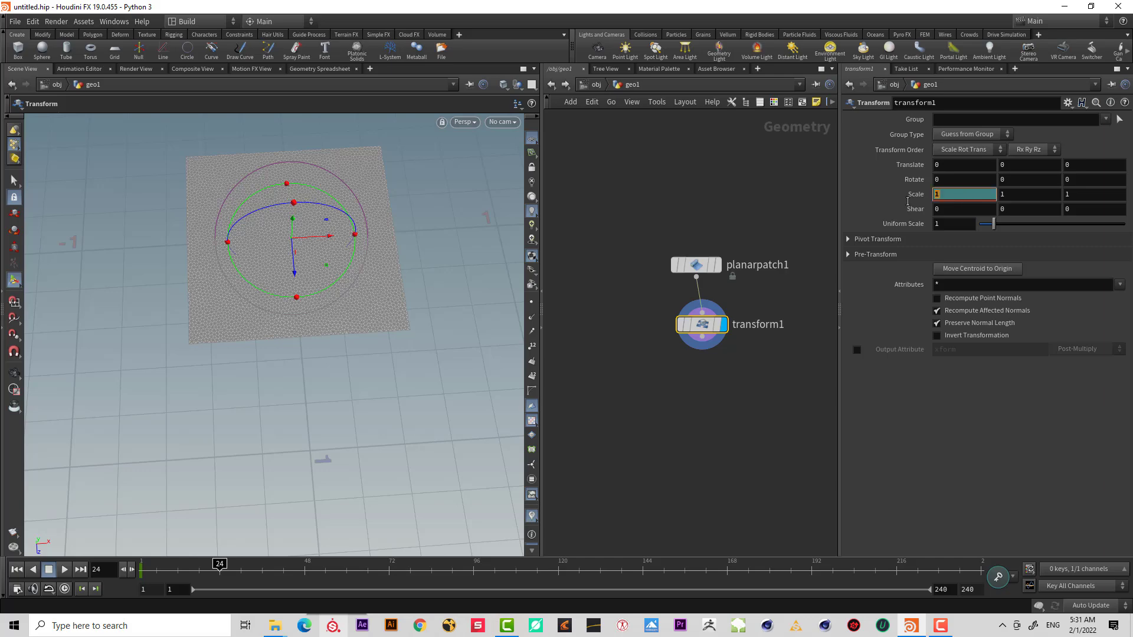
{"action": "type", "text": "4"}
{"action": "key", "text": "Return"}
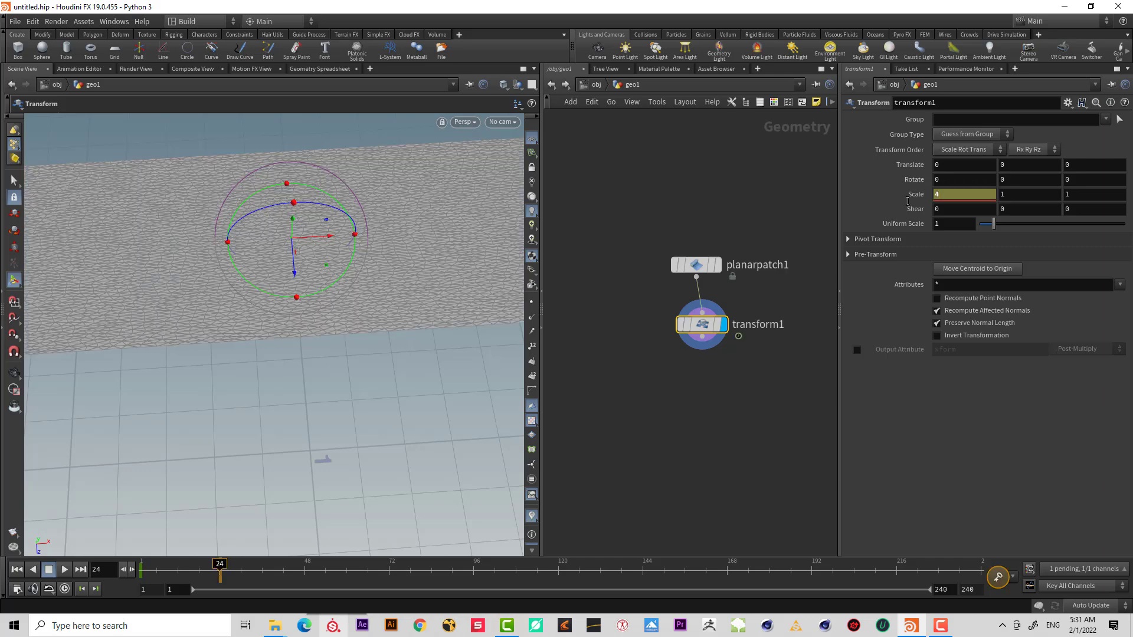
{"action": "left_click", "coordinate": [913, 196], "text": "alt"}
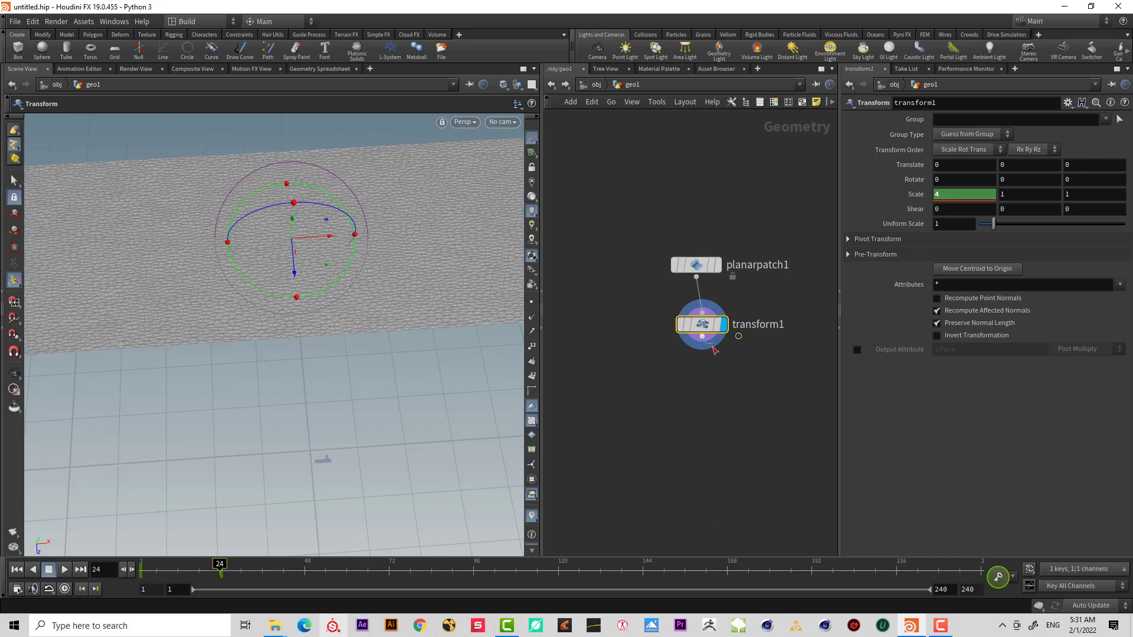
Append a Vellum Configure Cloth node below the Transform.
{"action": "key", "text": "Tab"}
{"action": "type", "text": "vel"}
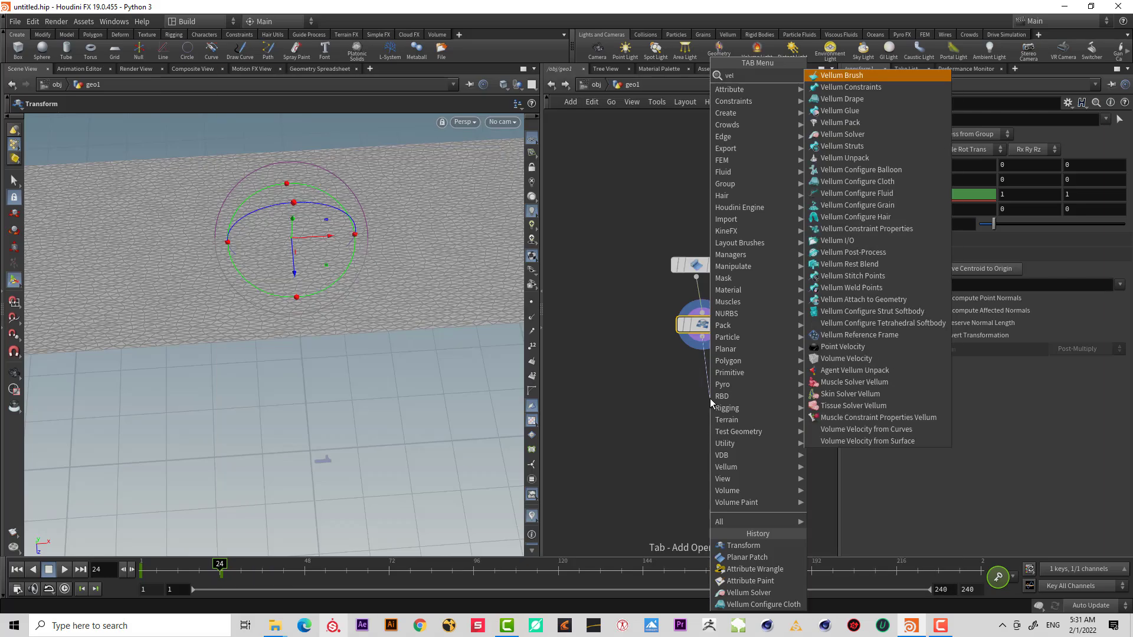
{"action": "type", "text": " clo"}
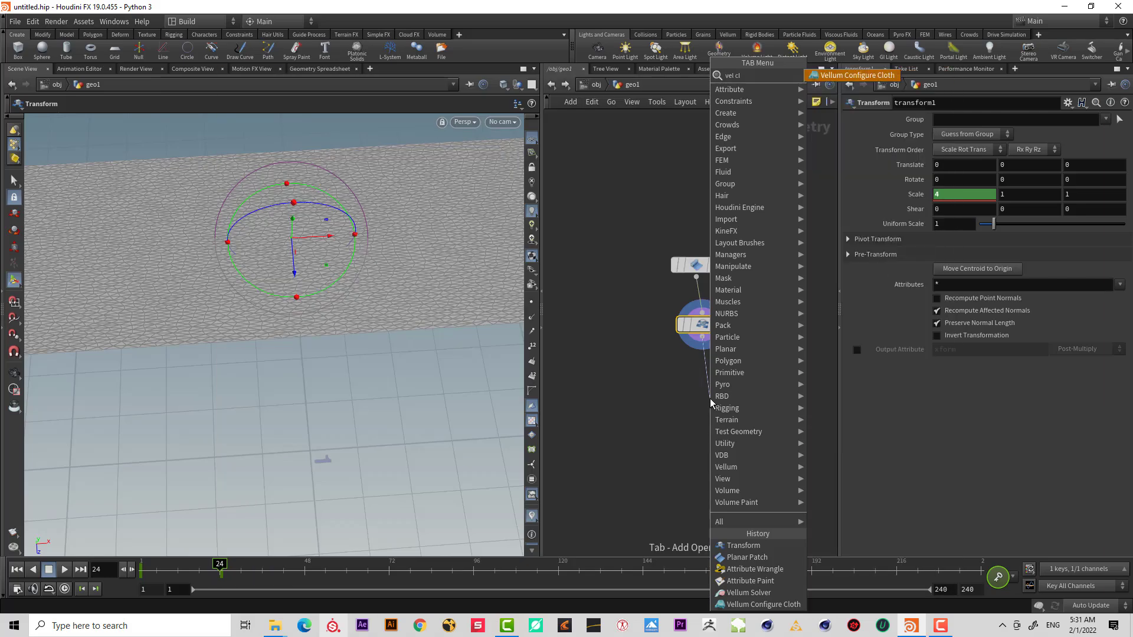
{"action": "key", "text": "Return"}
{"action": "left_click", "coordinate": [710, 410]}
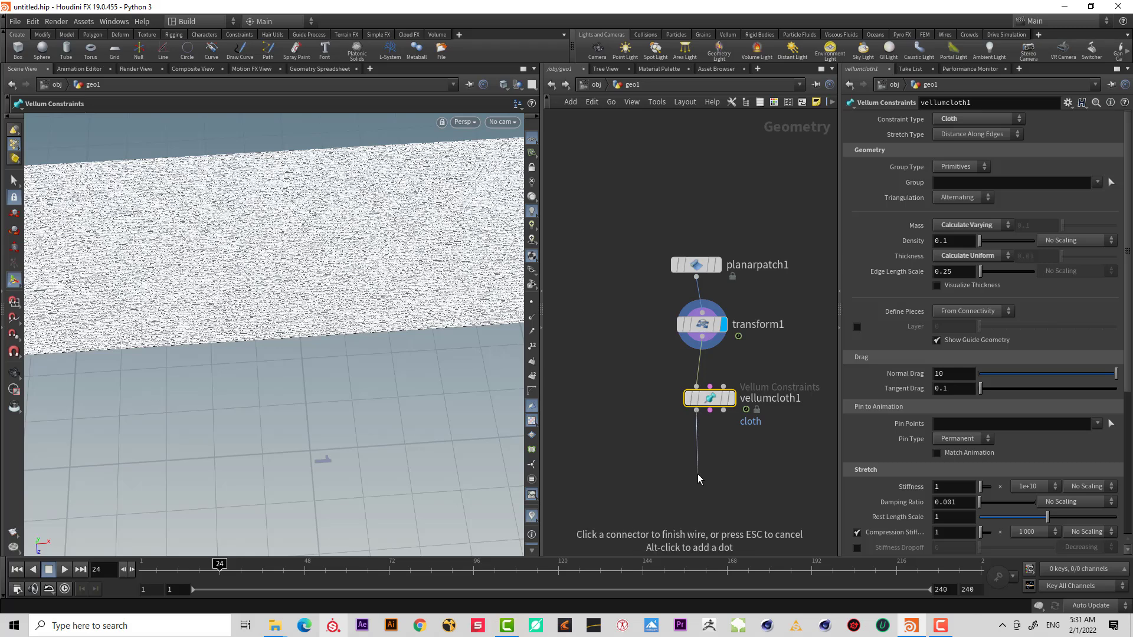
Append a Vellum Solver below the cloth configuration node.
{"action": "key", "text": "Tab"}
{"action": "type", "text": "vel so"}
{"action": "key", "text": "Return"}
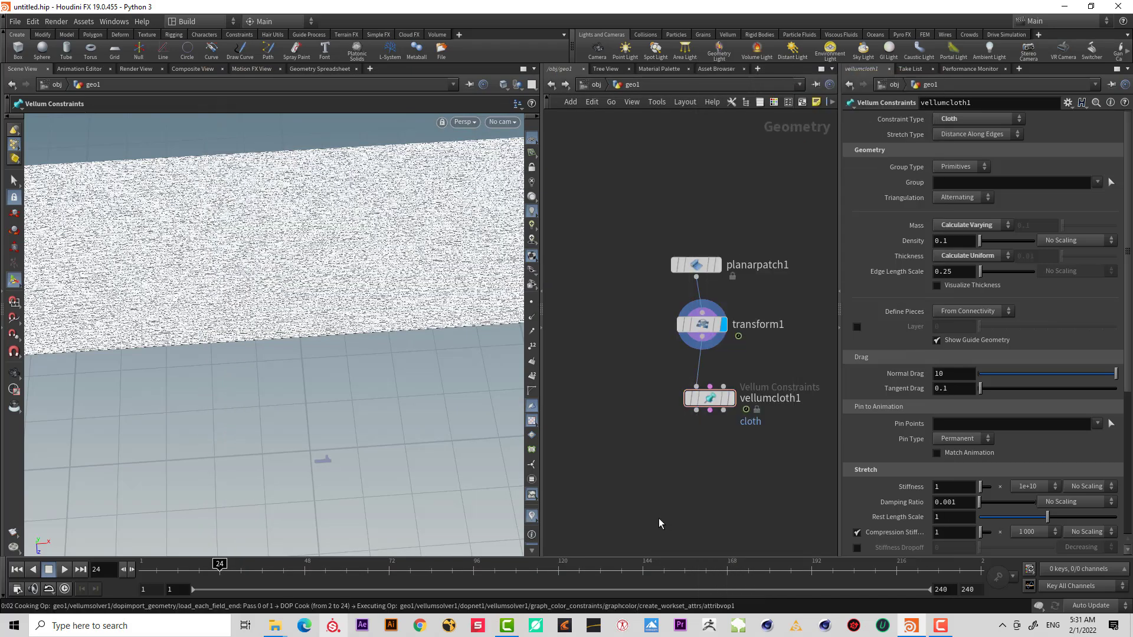
{"action": "key", "text": "Escape"}
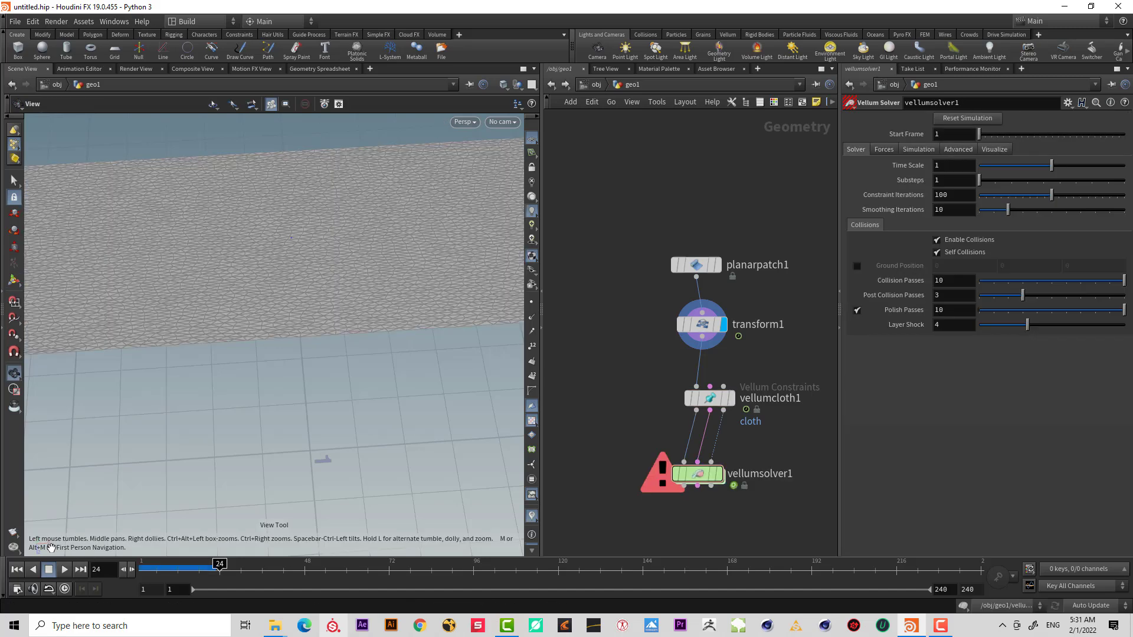
Tidy the network layout and display the Vellum Solver output from the first frame.
{"action": "left_click", "coordinate": [17, 569]}
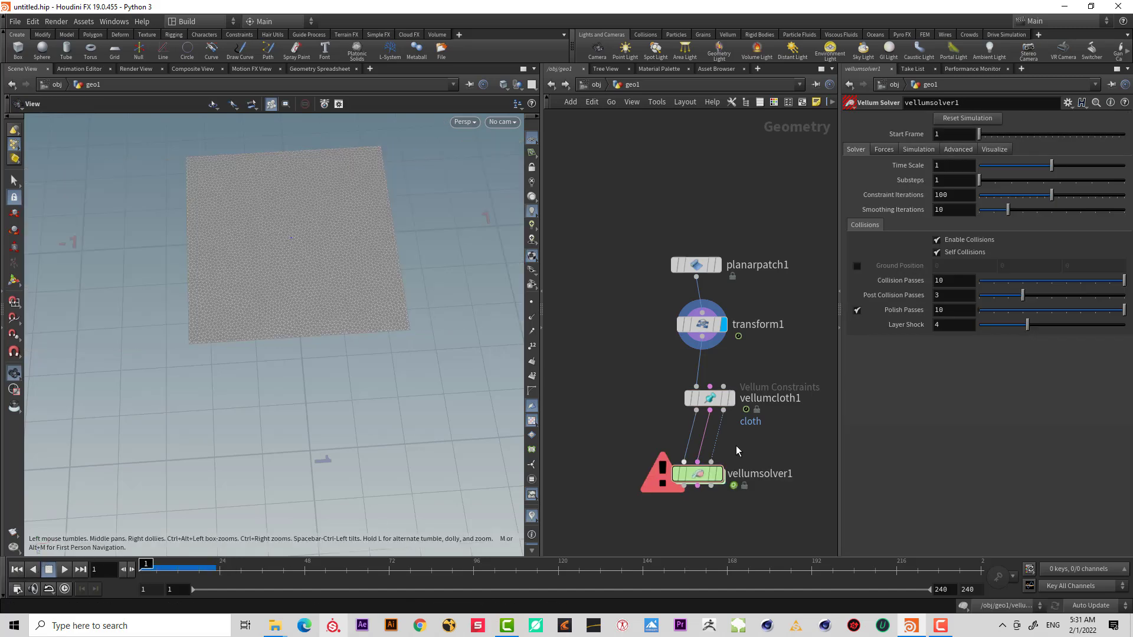
{"action": "key", "text": "l"}
{"action": "double_click", "coordinate": [774, 438]}
{"action": "key", "text": "Return"}
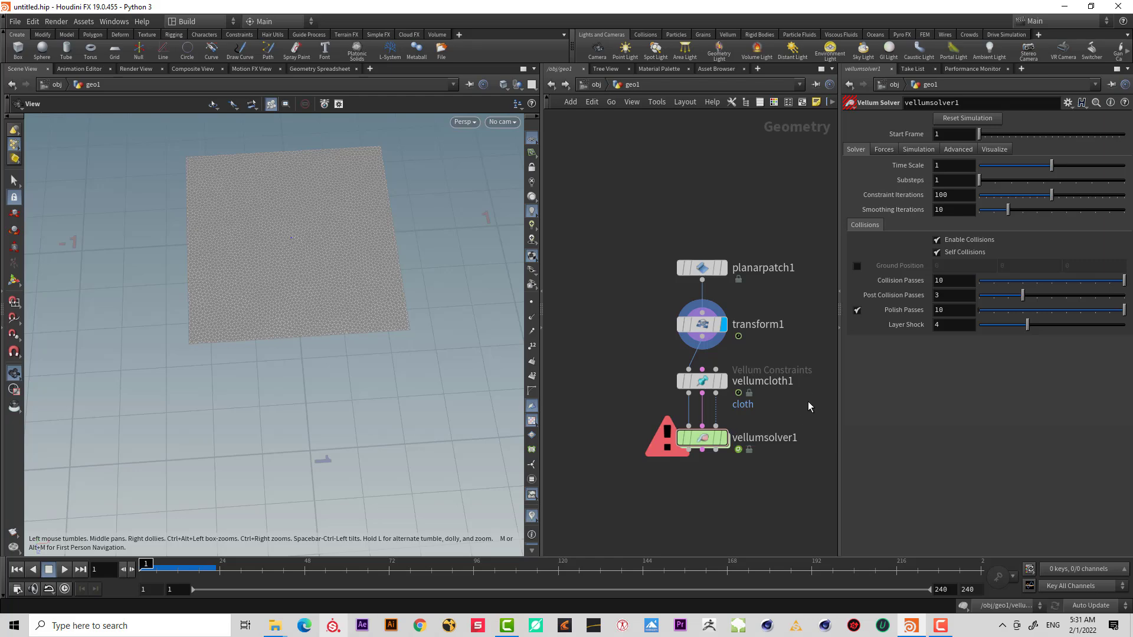
{"action": "left_click_drag", "start_coordinate": [806, 403], "coordinate": [613, 361]}
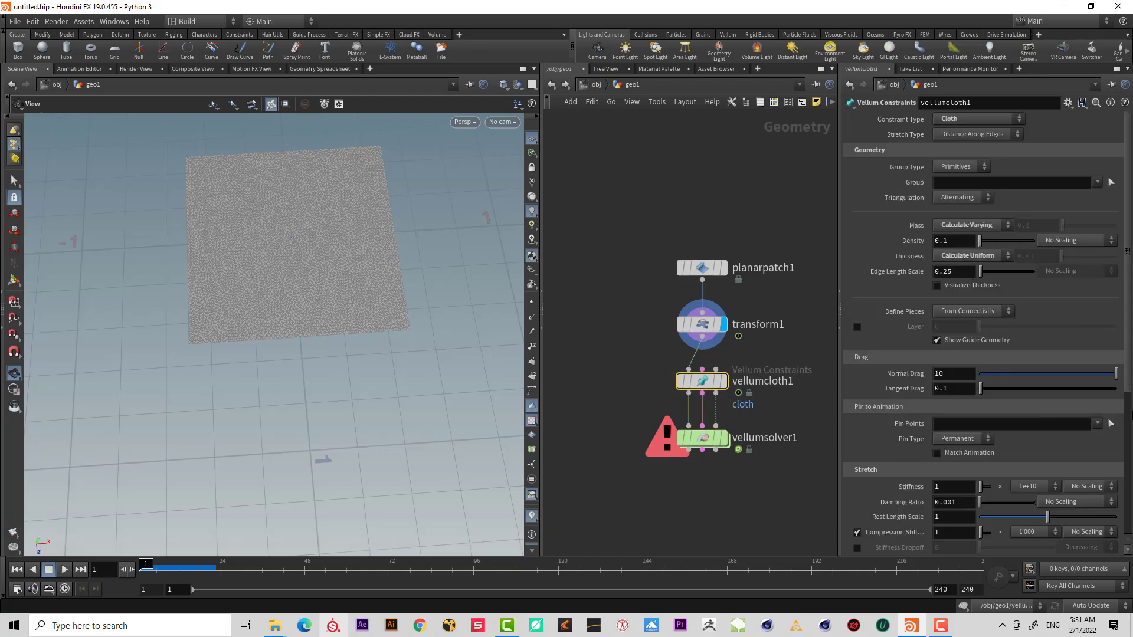
{"action": "left_click", "coordinate": [723, 437]}
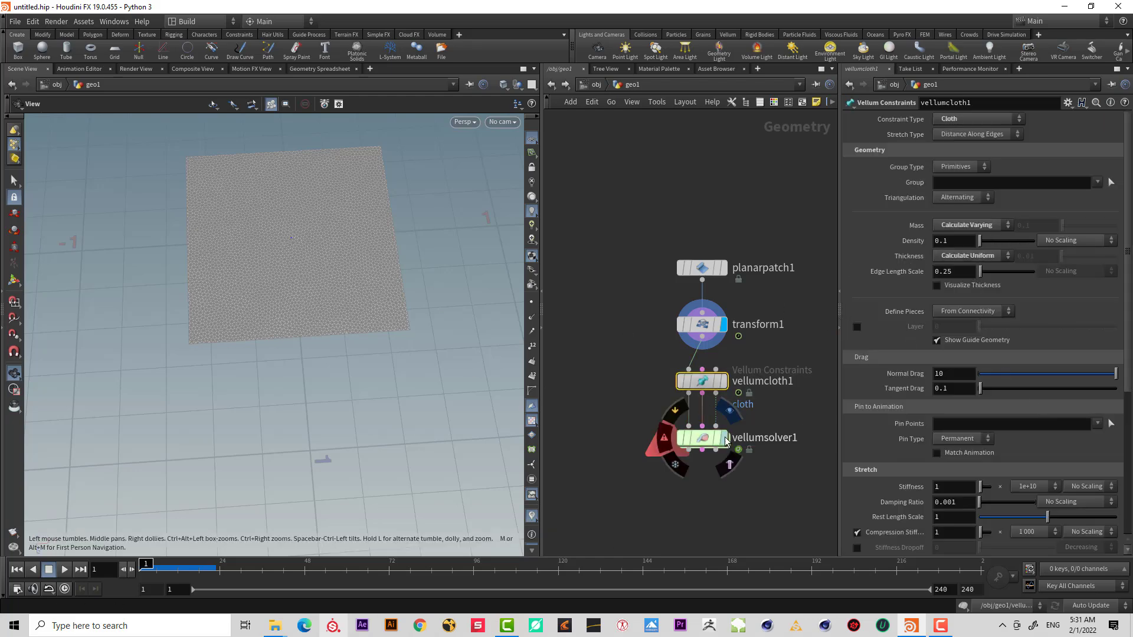
{"action": "scroll", "coordinate": [313, 240], "scroll_direction": "up", "scroll_amount": 5}
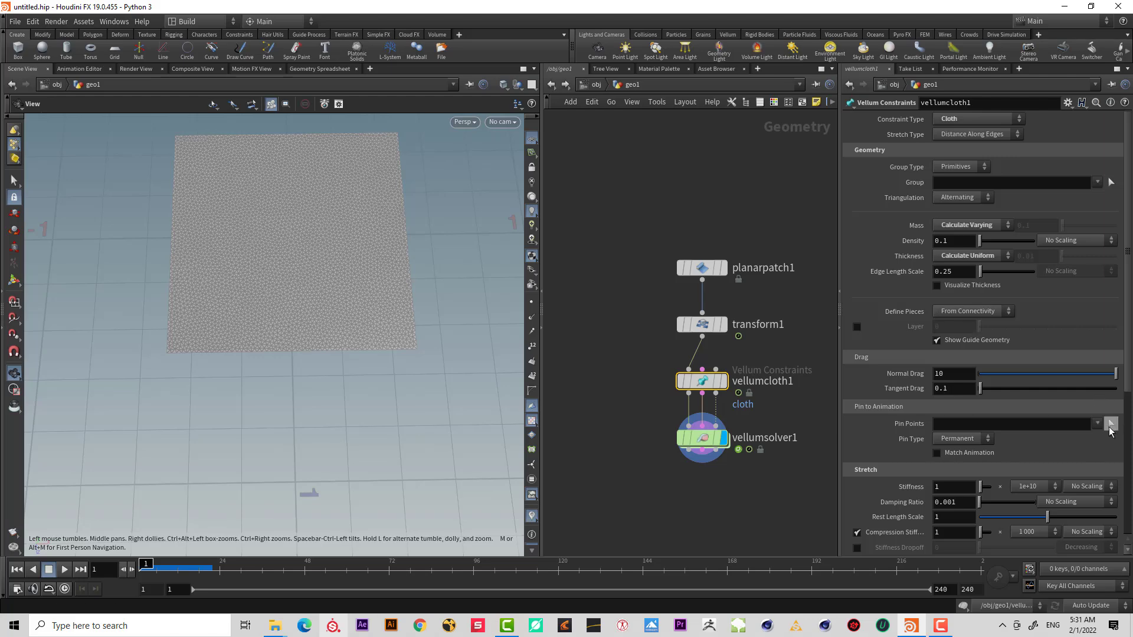
Set the cloth's Pin Points by selecting the points along the patch's left and right edges in top view.
{"action": "left_click", "coordinate": [1109, 425]}
{"action": "key", "text": "space+2"}
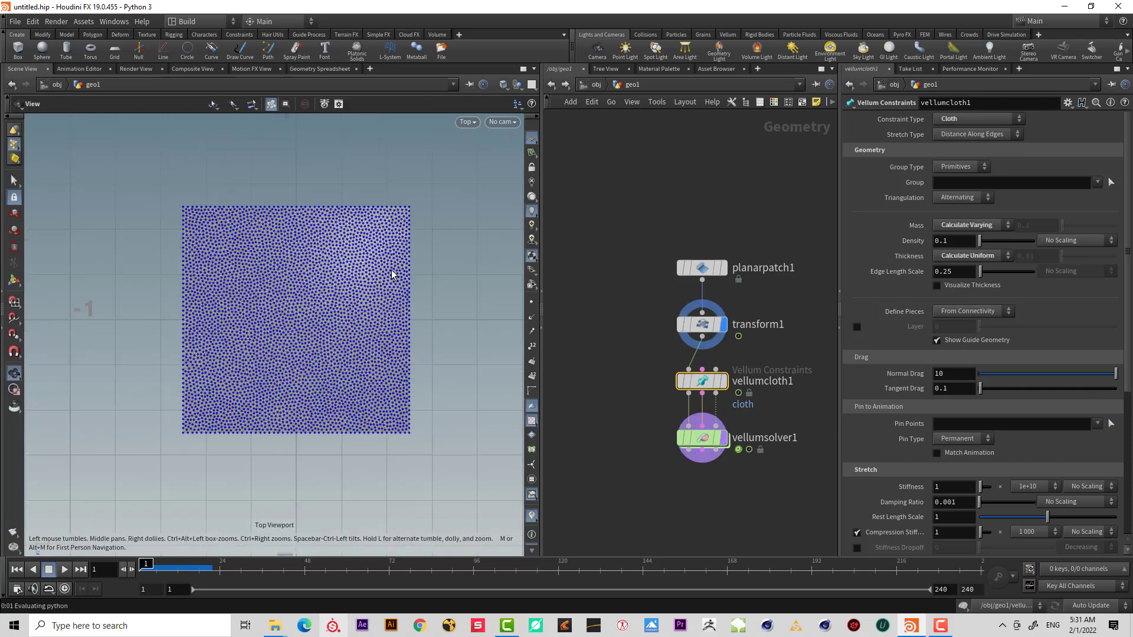
{"action": "left_click_drag", "start_coordinate": [455, 186], "coordinate": [409, 520]}
{"action": "left_click_drag", "start_coordinate": [108, 180], "coordinate": [184, 497]}
{"action": "key", "text": "Return"}
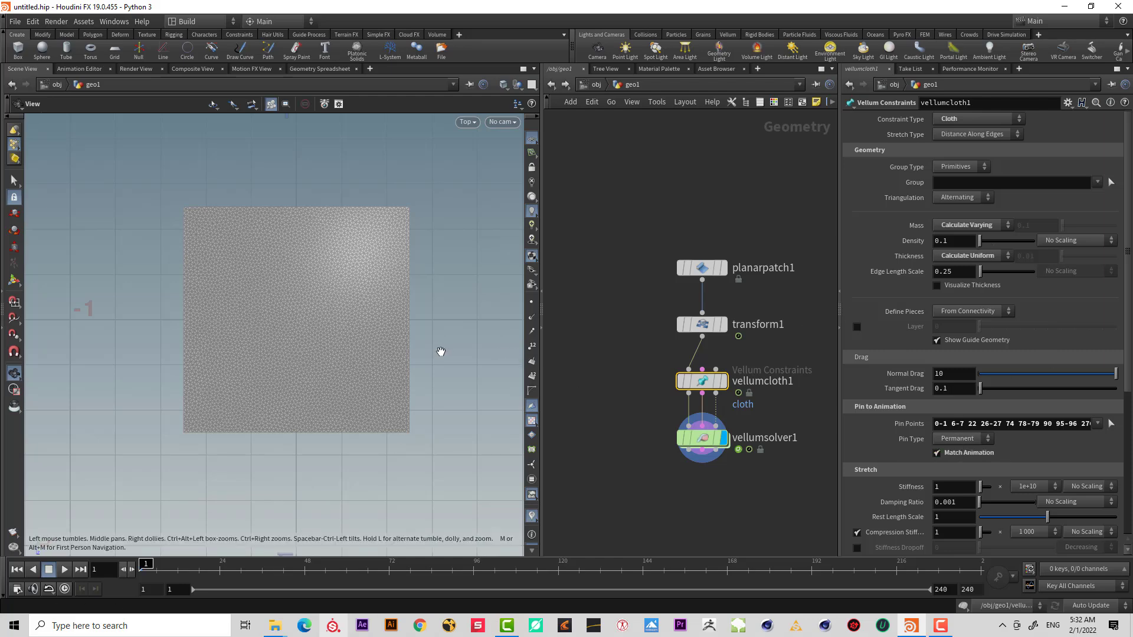
Play the simulation to watch the pinned patch being stretched.
{"action": "left_click_drag", "start_coordinate": [441, 352], "coordinate": [278, 341]}
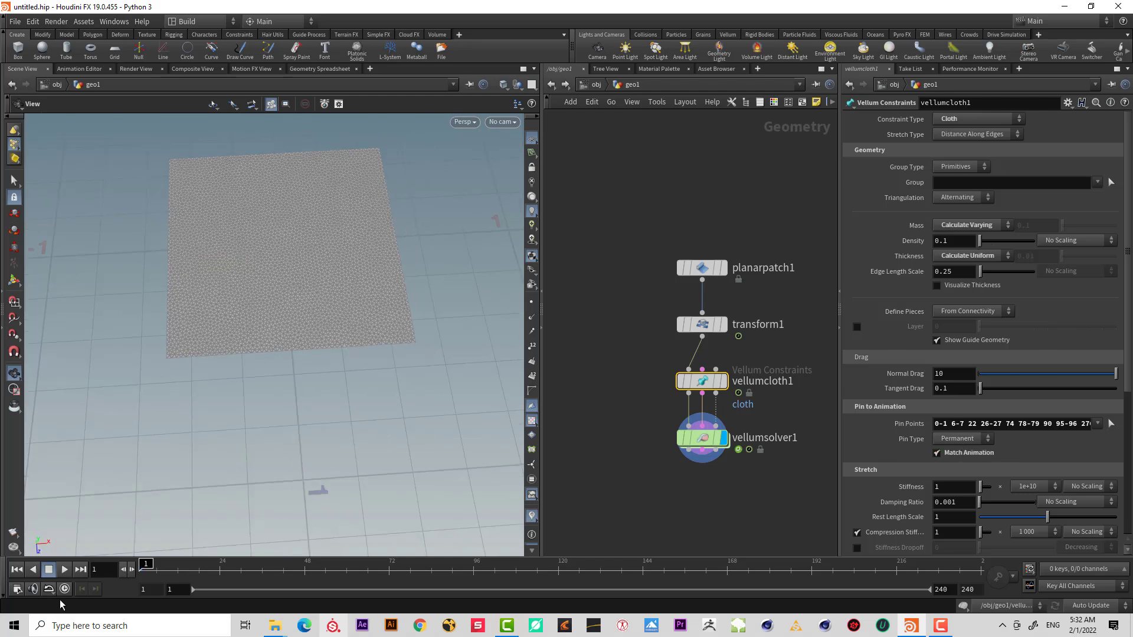
{"action": "left_click", "coordinate": [63, 569]}
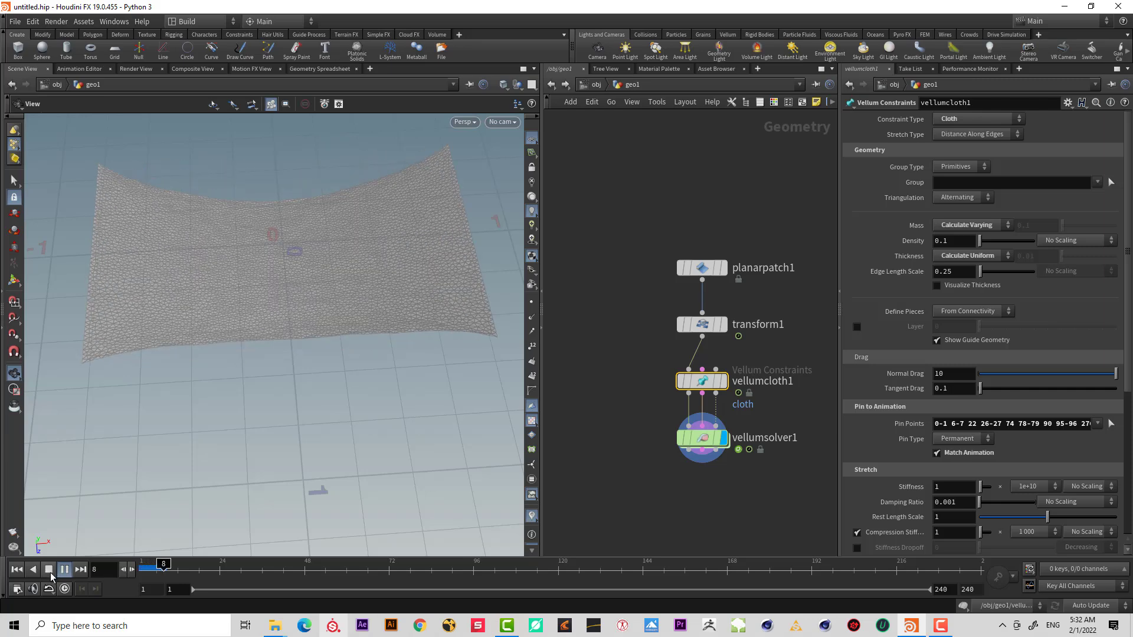
{"action": "left_click", "coordinate": [50, 575]}
{"action": "scroll", "coordinate": [210, 395], "scroll_direction": "down", "scroll_amount": 5}
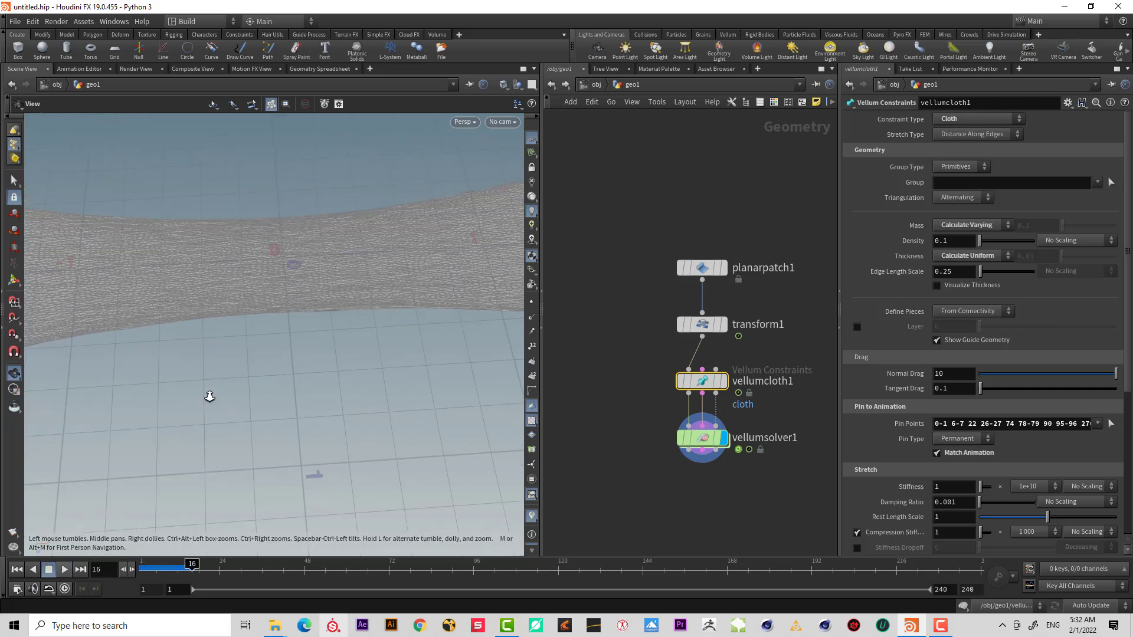
{"action": "left_click", "coordinate": [65, 568]}
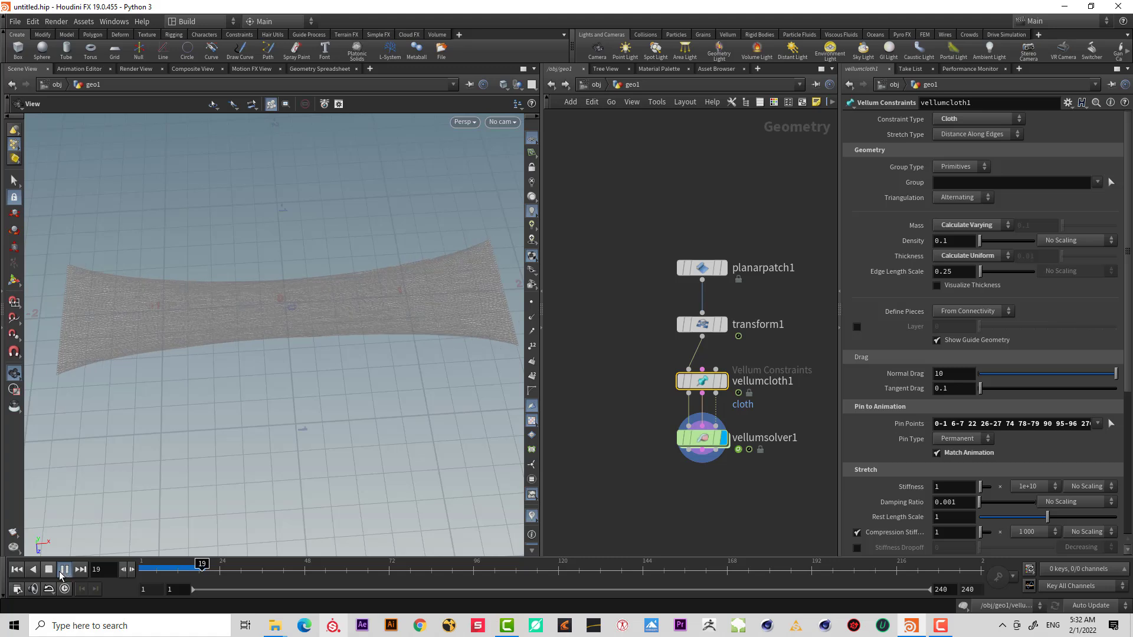
{"action": "left_click", "coordinate": [47, 571]}
{"action": "scroll", "coordinate": [286, 355], "scroll_direction": "down", "scroll_amount": 2}
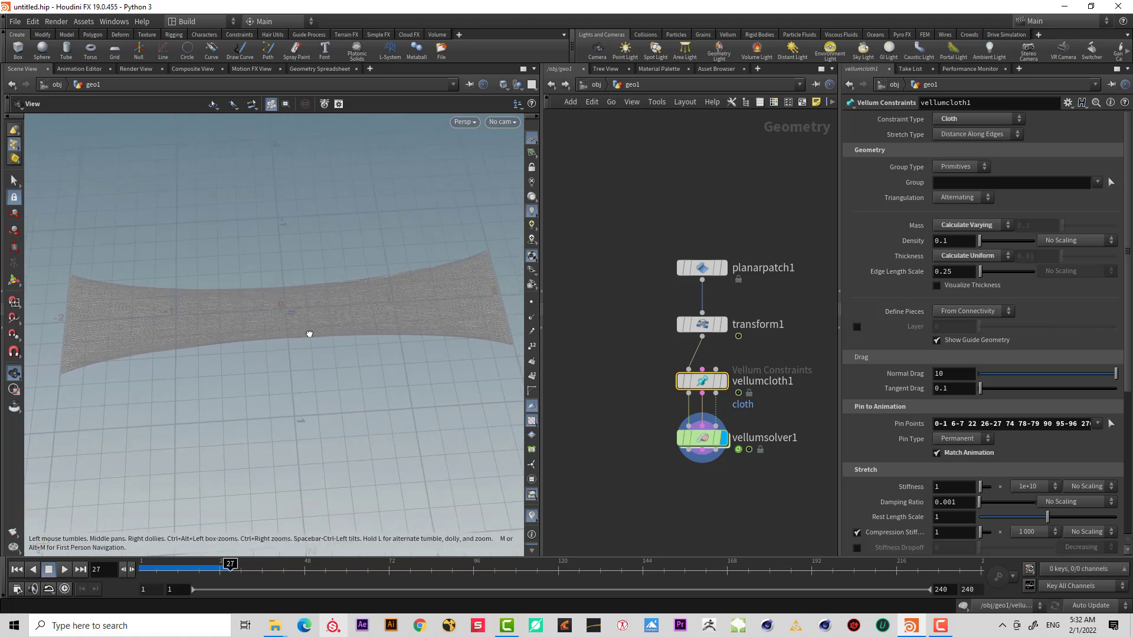
Set the cloth constraint's Stretch Type to Triangle Stretch.
{"action": "left_click_drag", "start_coordinate": [308, 334], "coordinate": [308, 351]}
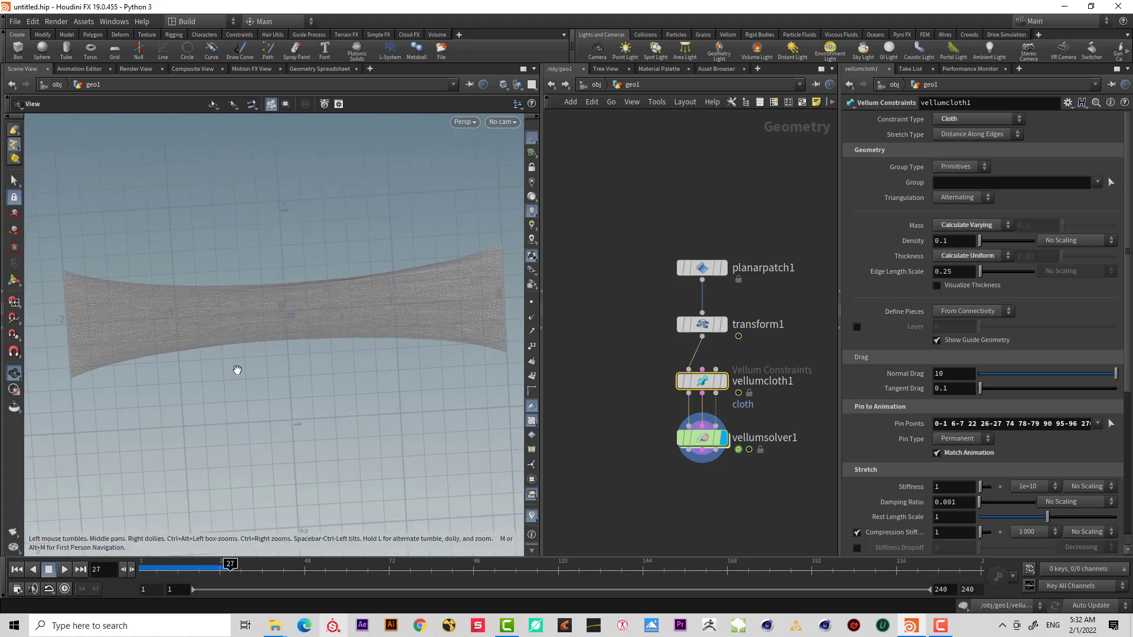
{"action": "right_click_drag", "start_coordinate": [278, 298], "coordinate": [276, 246]}
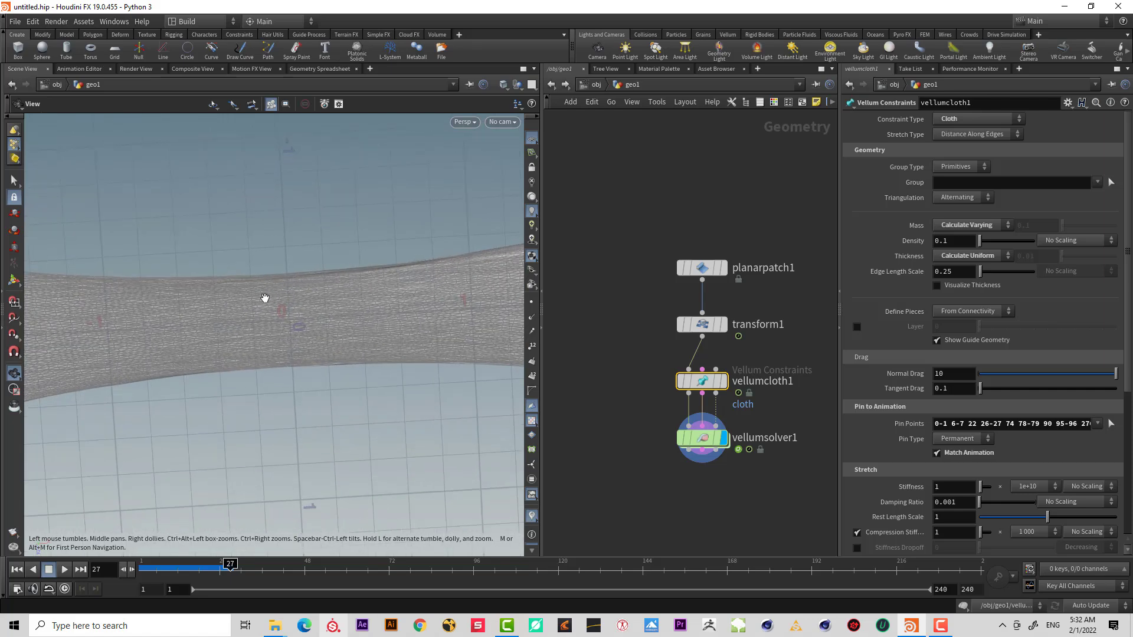
{"action": "mouse_move", "coordinate": [300, 300]}
{"action": "right_mouse_down"}
{"action": "mouse_move", "coordinate": [301, 319]}
{"action": "mouse_move", "coordinate": [307, 283]}
{"action": "right_mouse_up"}
{"action": "left_click_drag", "start_coordinate": [745, 219], "coordinate": [687, 302]}
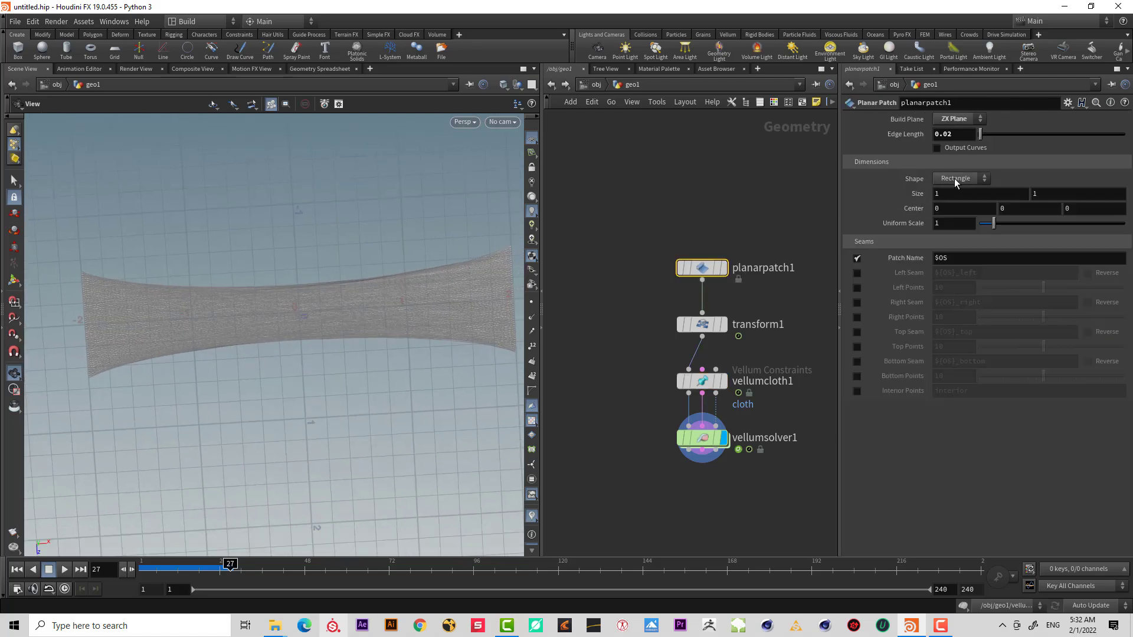
{"action": "left_click_drag", "start_coordinate": [752, 377], "coordinate": [748, 381]}
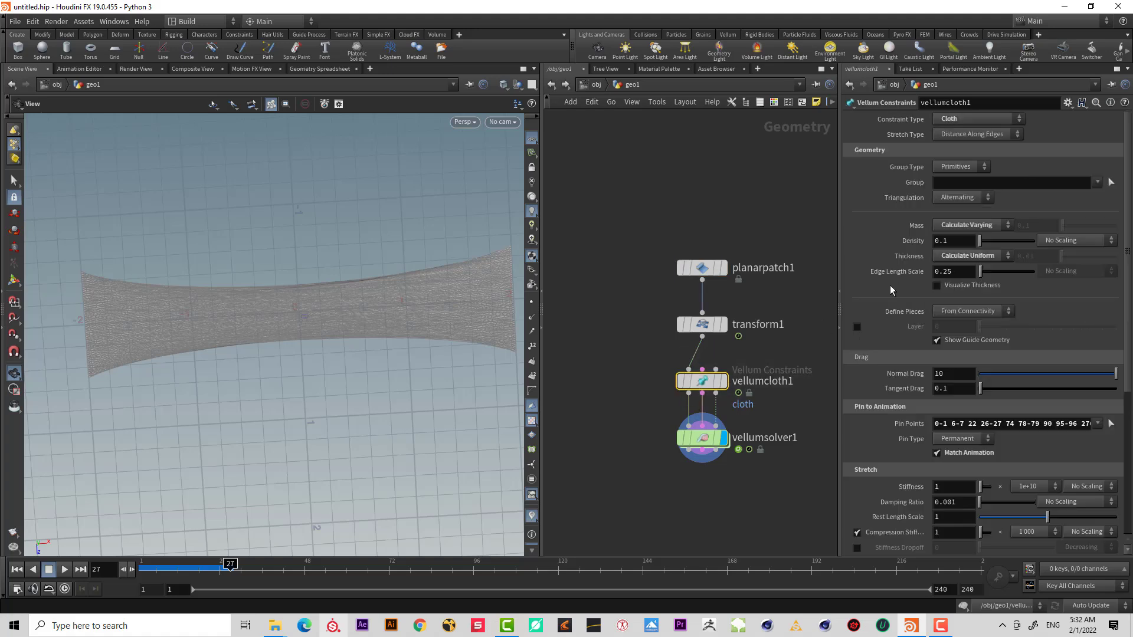
{"action": "left_click", "coordinate": [985, 135]}
{"action": "left_click", "coordinate": [986, 158]}
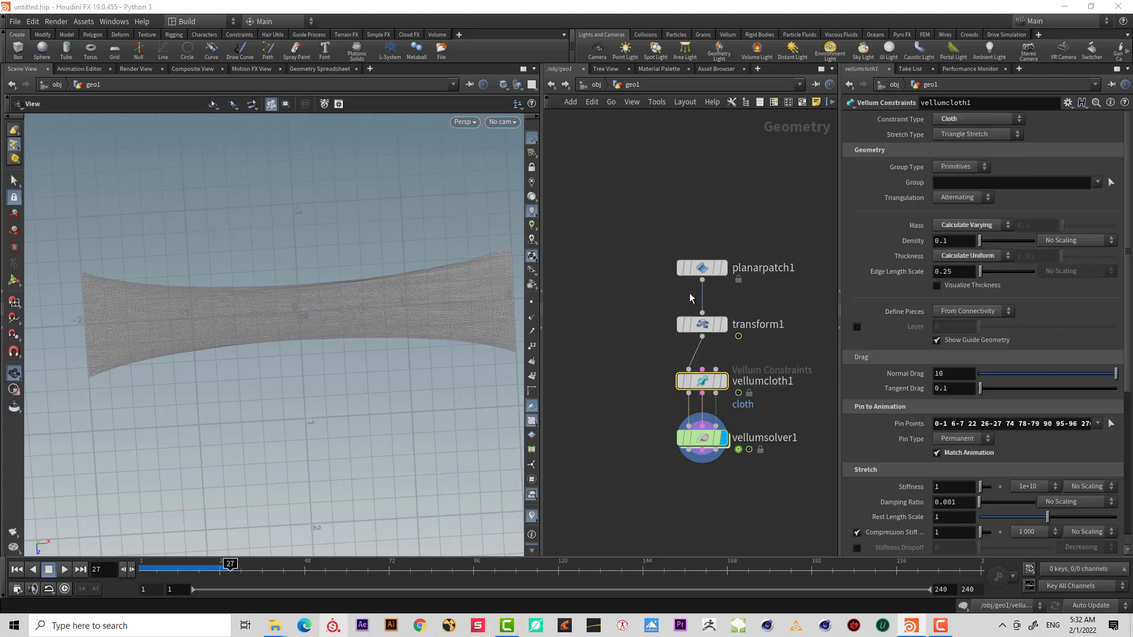
Replay the simulation from the first frame to watch the stretched patch.
{"action": "left_click", "coordinate": [17, 569]}
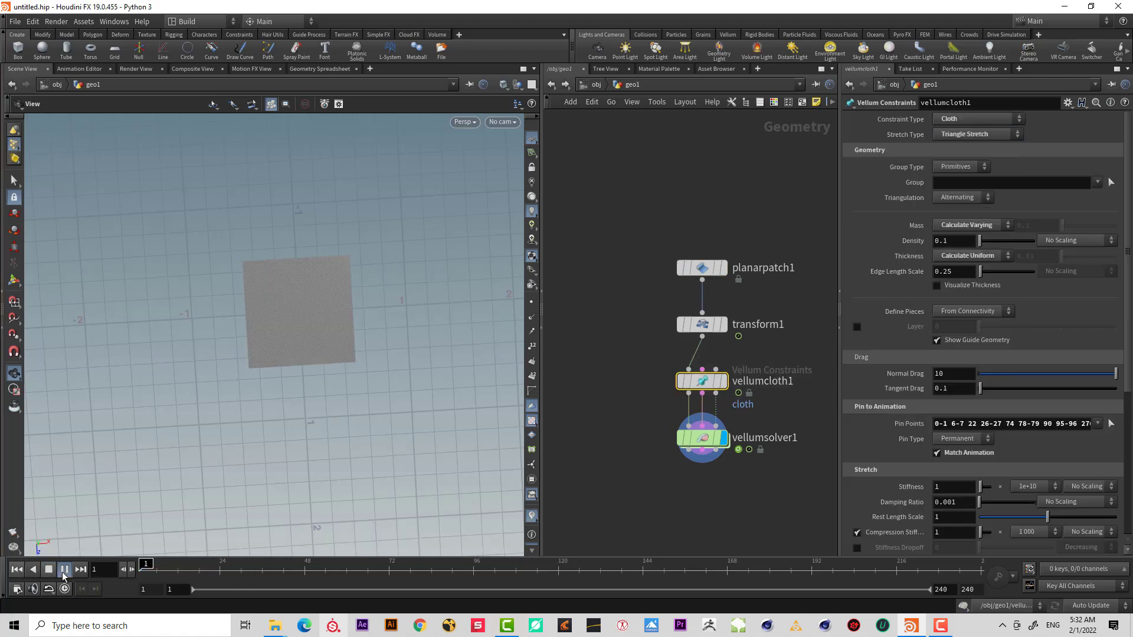
{"action": "left_click", "coordinate": [64, 570]}
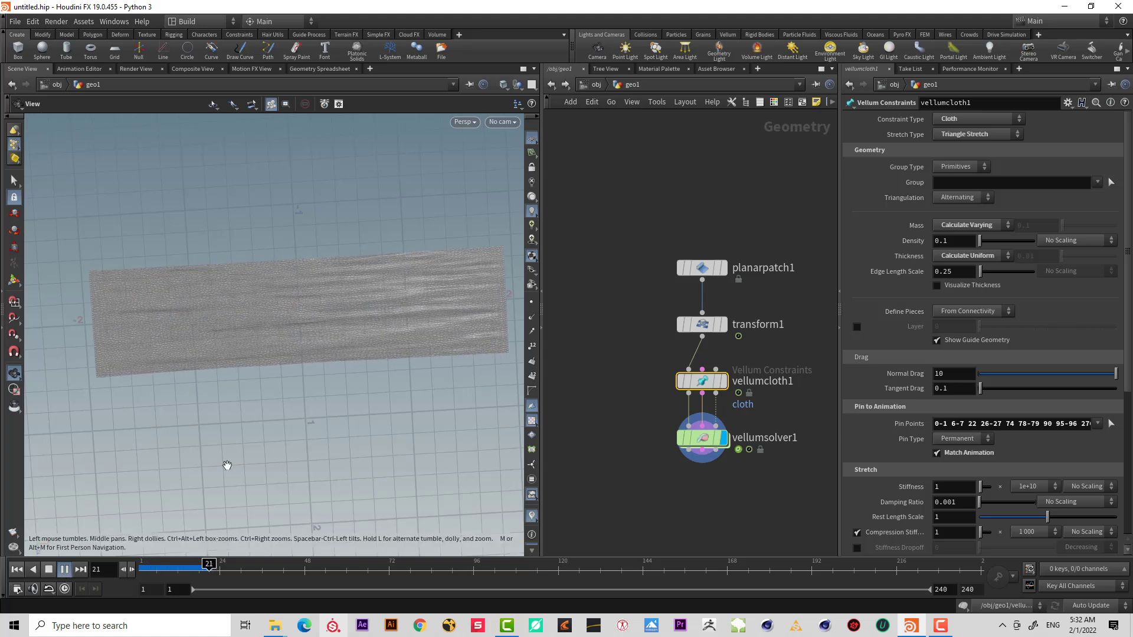
{"action": "left_click", "coordinate": [65, 570]}
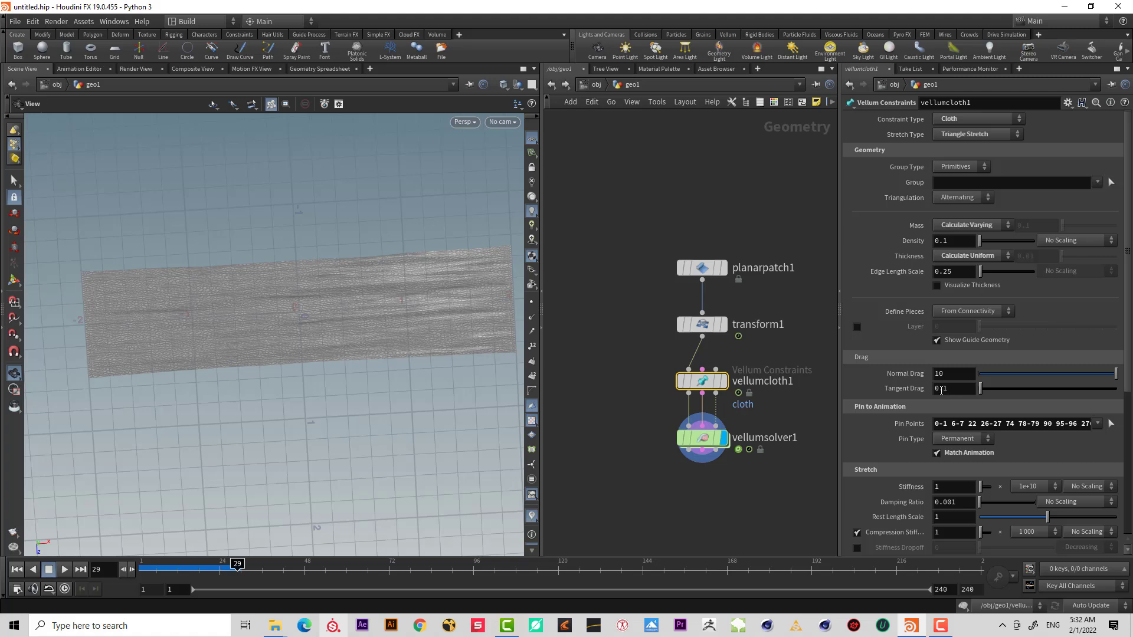
Set the stretch Damping Ratio to 0.01.
{"action": "scroll", "coordinate": [1129, 351], "scroll_direction": "down", "scroll_amount": 5}
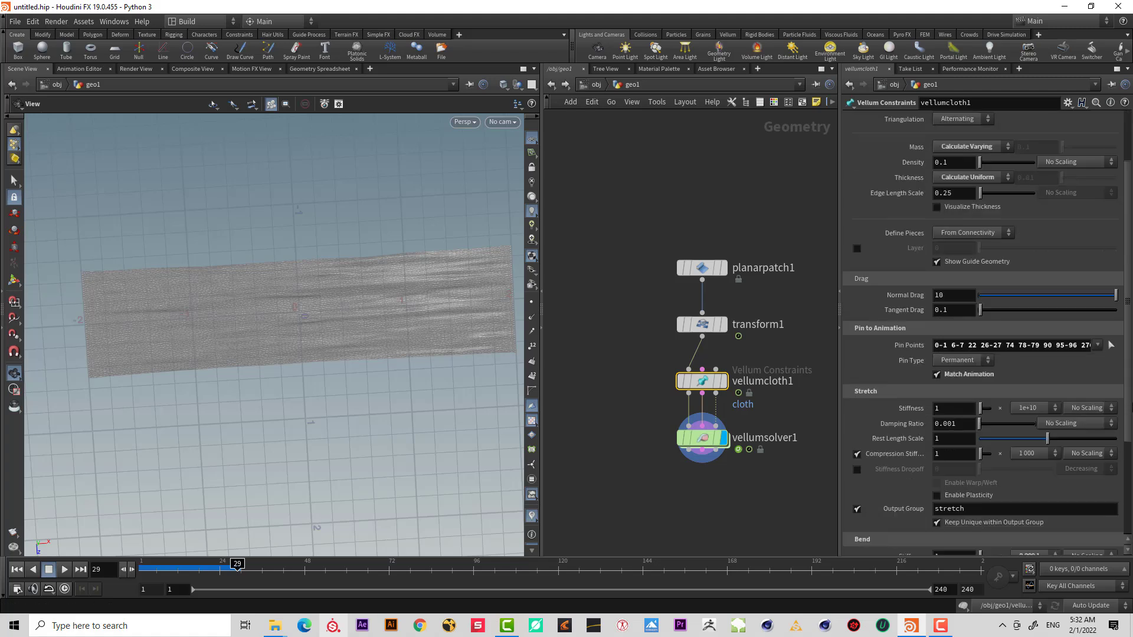
{"action": "double_click", "coordinate": [947, 410]}
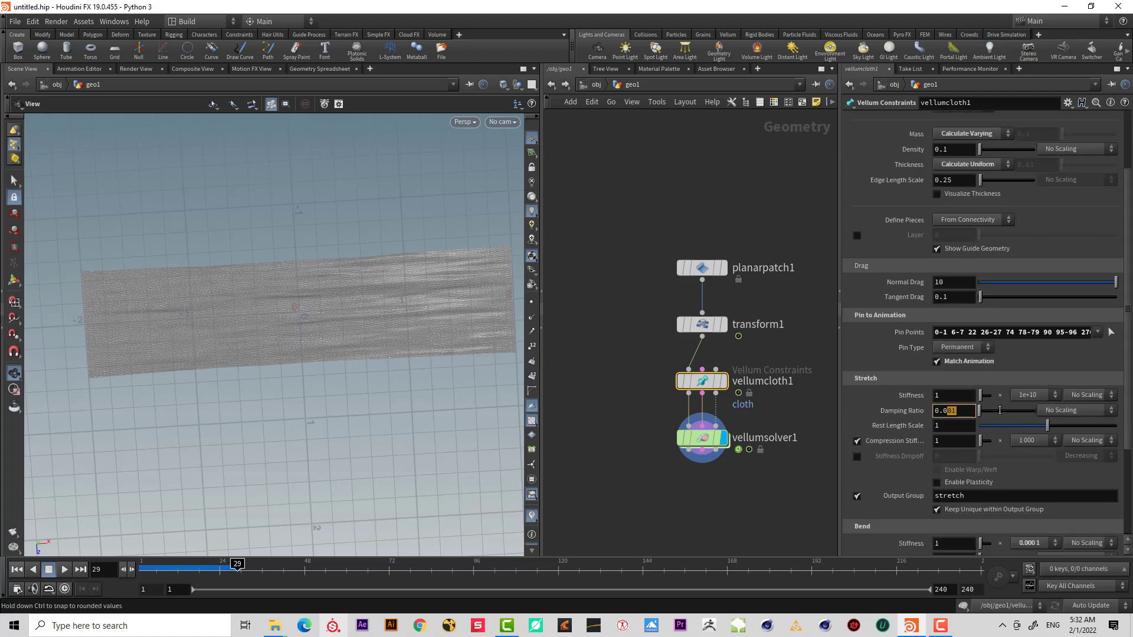
{"action": "type", "text": "01"}
{"action": "key", "text": "Return"}
{"action": "left_click_drag", "start_coordinate": [325, 357], "coordinate": [392, 285]}
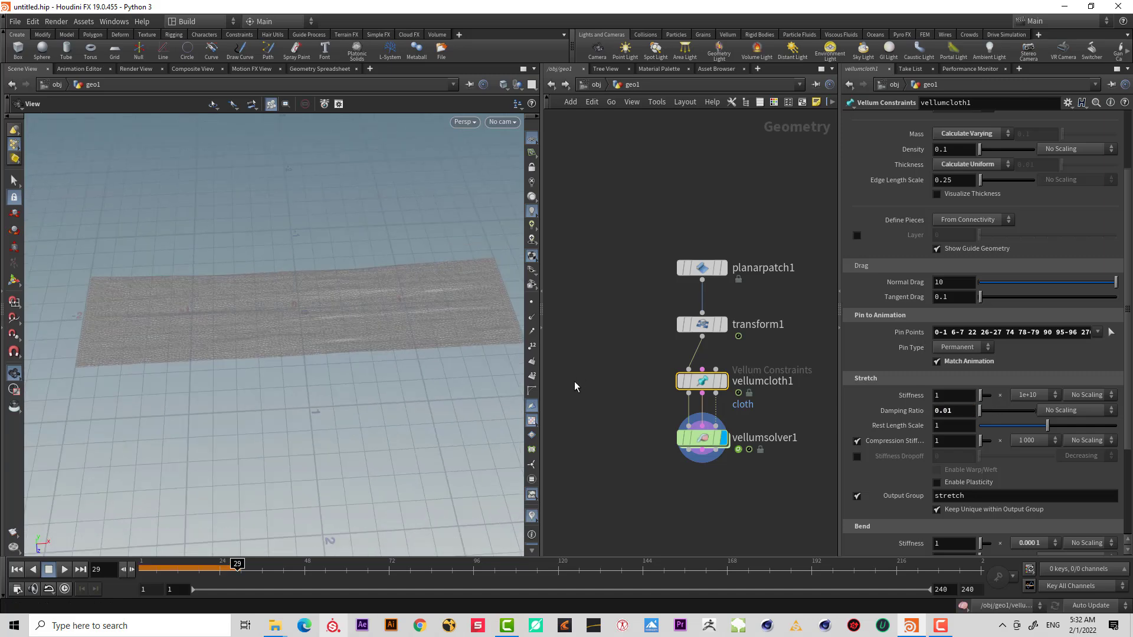
Enable Stiffness Dropoff and set it to 0.05.
{"action": "left_click", "coordinate": [857, 457]}
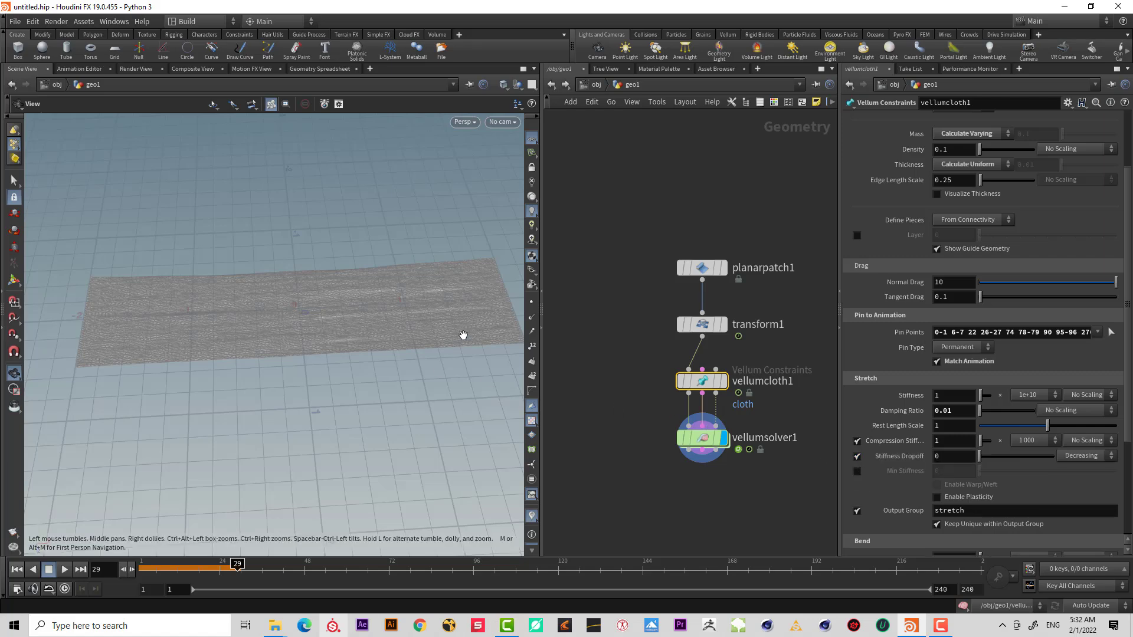
{"action": "left_click_drag", "start_coordinate": [435, 331], "coordinate": [349, 331]}
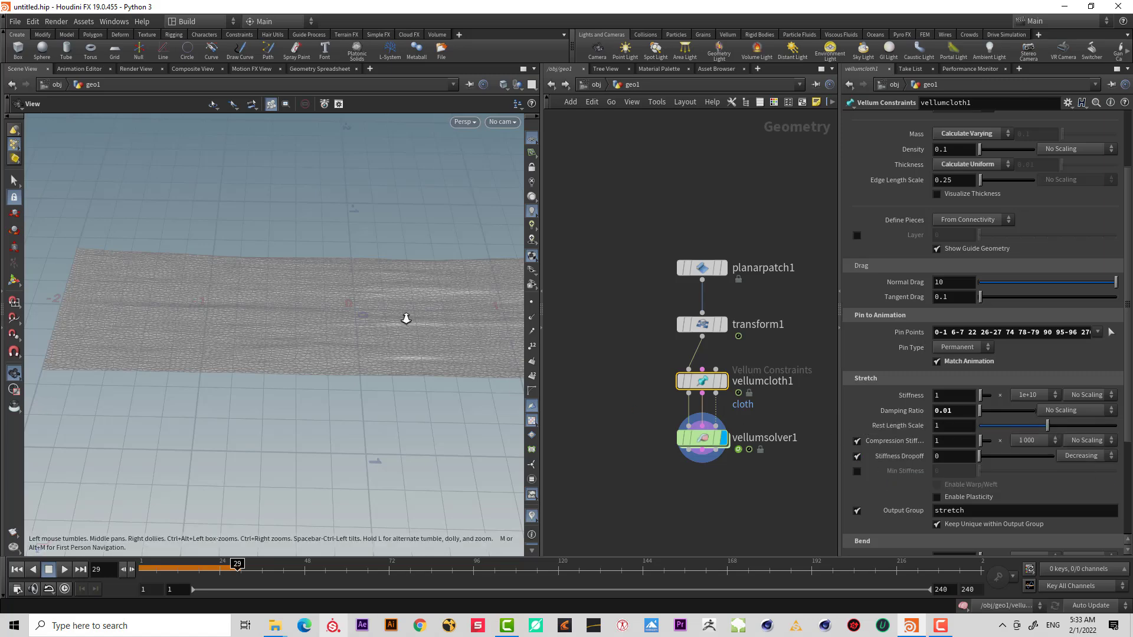
{"action": "left_click_drag", "start_coordinate": [406, 318], "coordinate": [436, 323]}
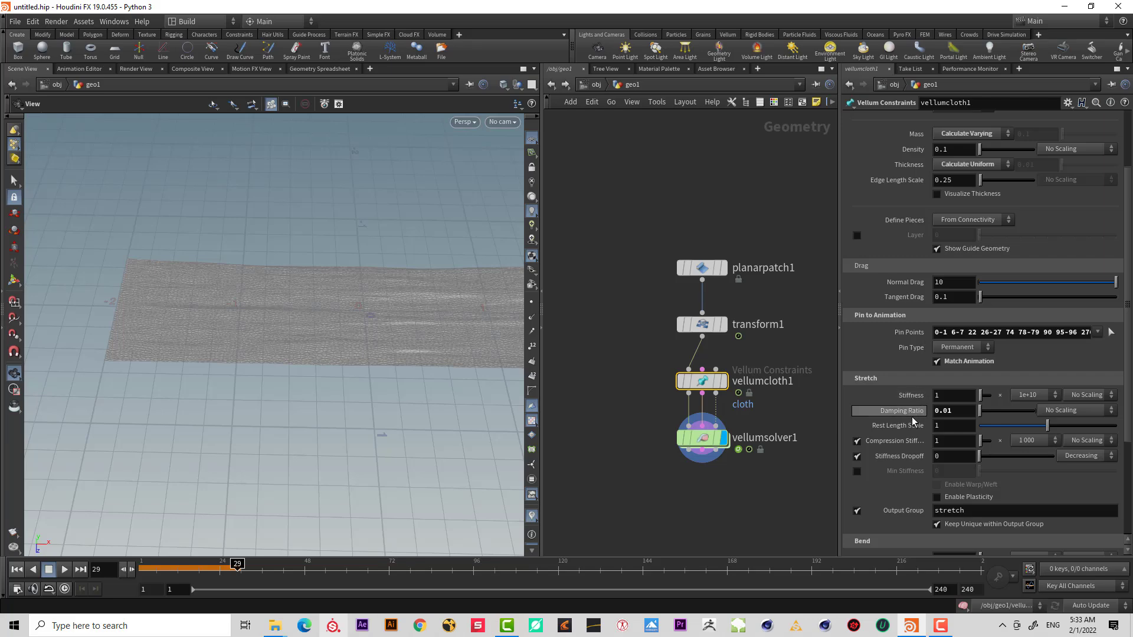
{"action": "left_click_drag", "start_coordinate": [338, 316], "coordinate": [141, 566]}
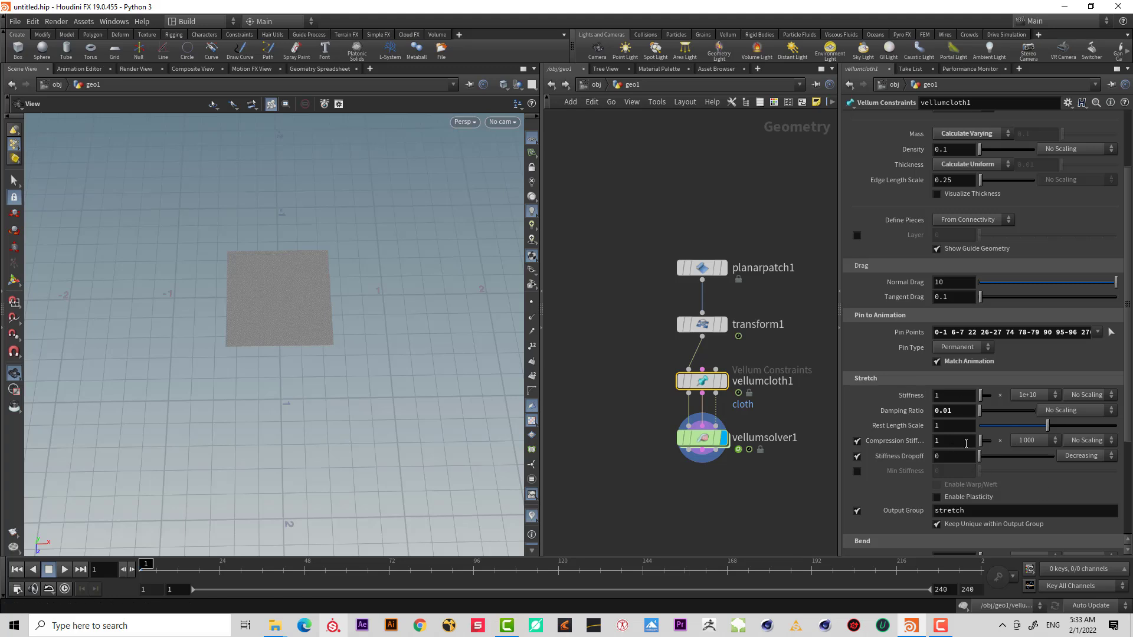
{"action": "left_click", "coordinate": [938, 443]}
{"action": "key", "text": "Tab"}
{"action": "type", "text": ".05"}
{"action": "key", "text": "Return"}
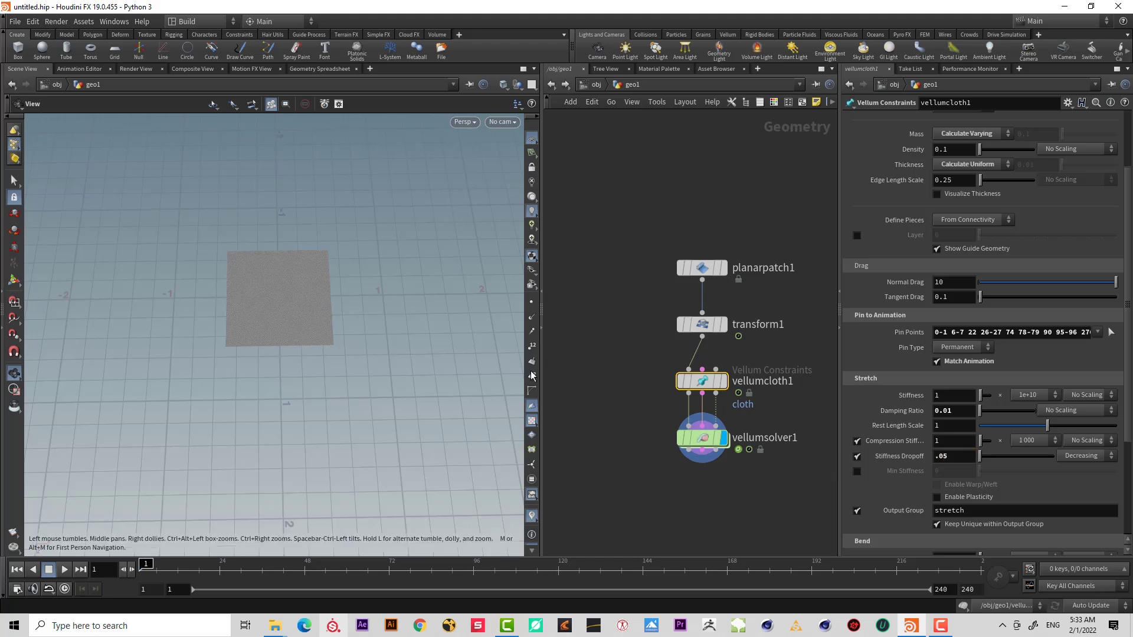
Set the Vellum Solver's Substeps to 5 and play the simulation.
{"action": "left_click_drag", "start_coordinate": [773, 421], "coordinate": [544, 499]}
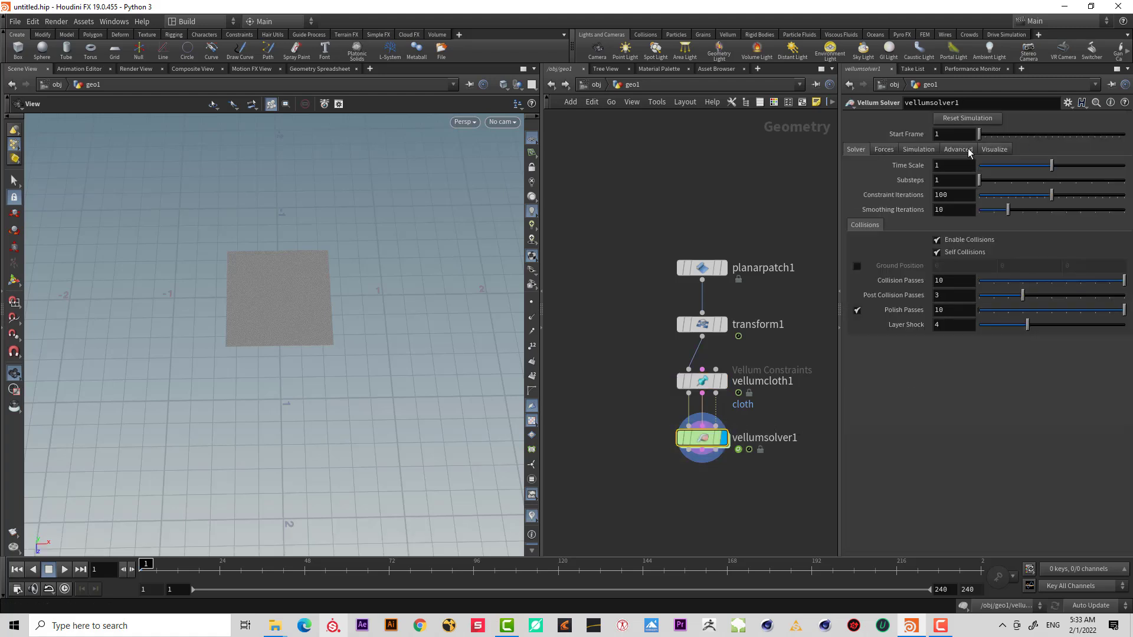
{"action": "left_click", "coordinate": [954, 183]}
{"action": "type", "text": "5"}
{"action": "key", "text": "Return"}
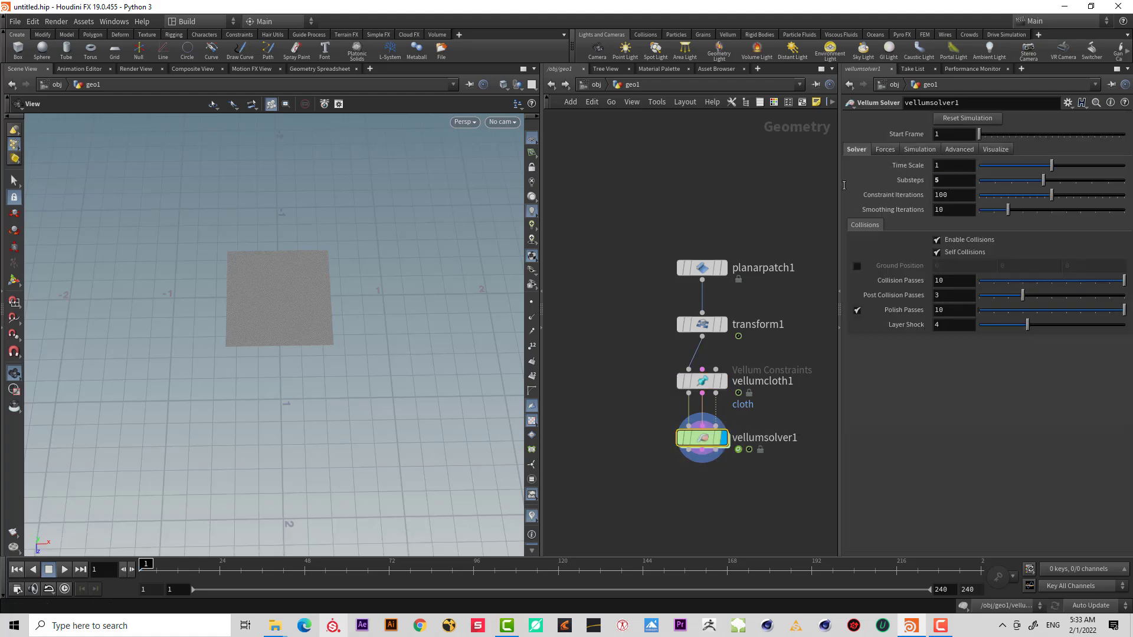
{"action": "left_click", "coordinate": [64, 570]}
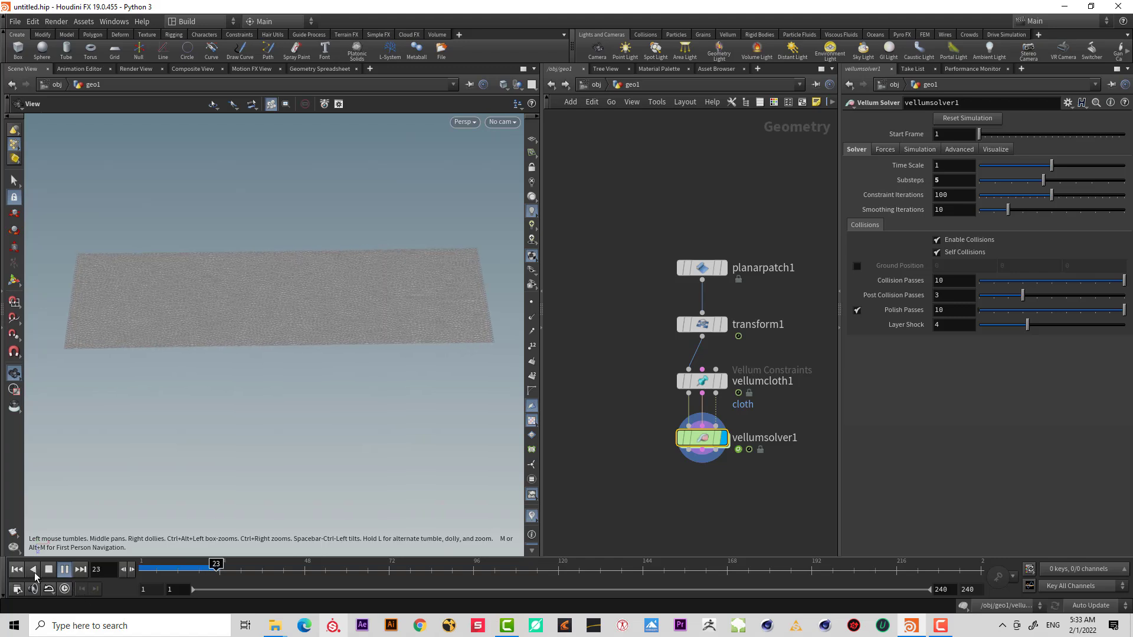
{"action": "left_click", "coordinate": [46, 571]}
Set the cloth's Stiffness Dropoff to 0.005.
{"action": "left_click", "coordinate": [767, 381]}
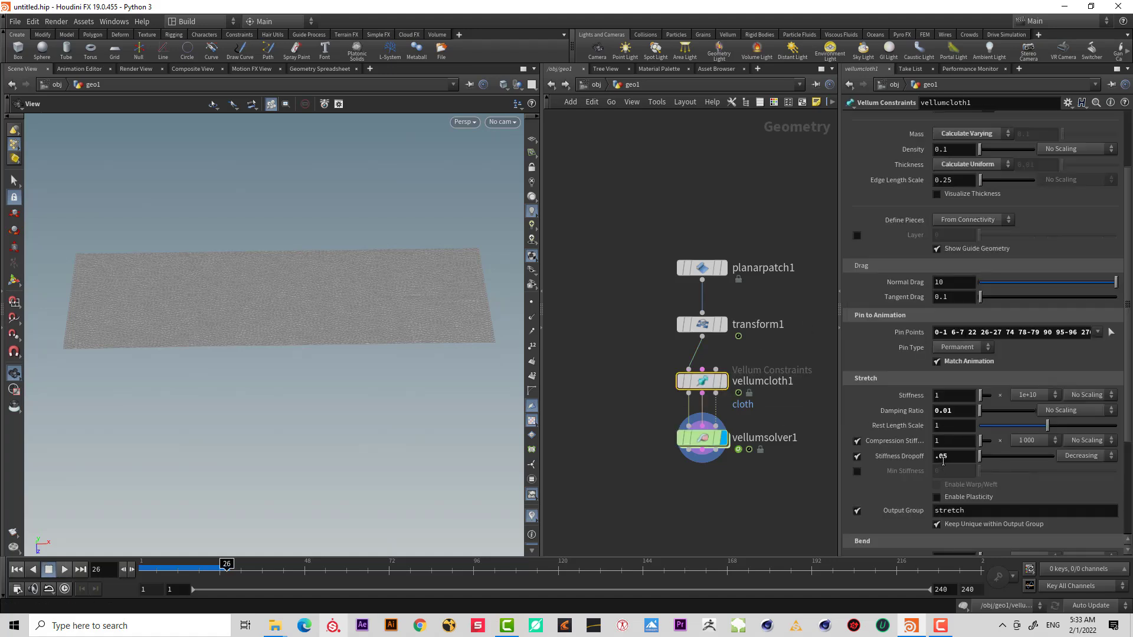
{"action": "left_click", "coordinate": [941, 456]}
{"action": "type", "text": "0"}
{"action": "key", "text": "Return"}
Replay and scrub the simulation to examine how the stretched cloth wrinkles.
{"action": "left_click", "coordinate": [16, 568]}
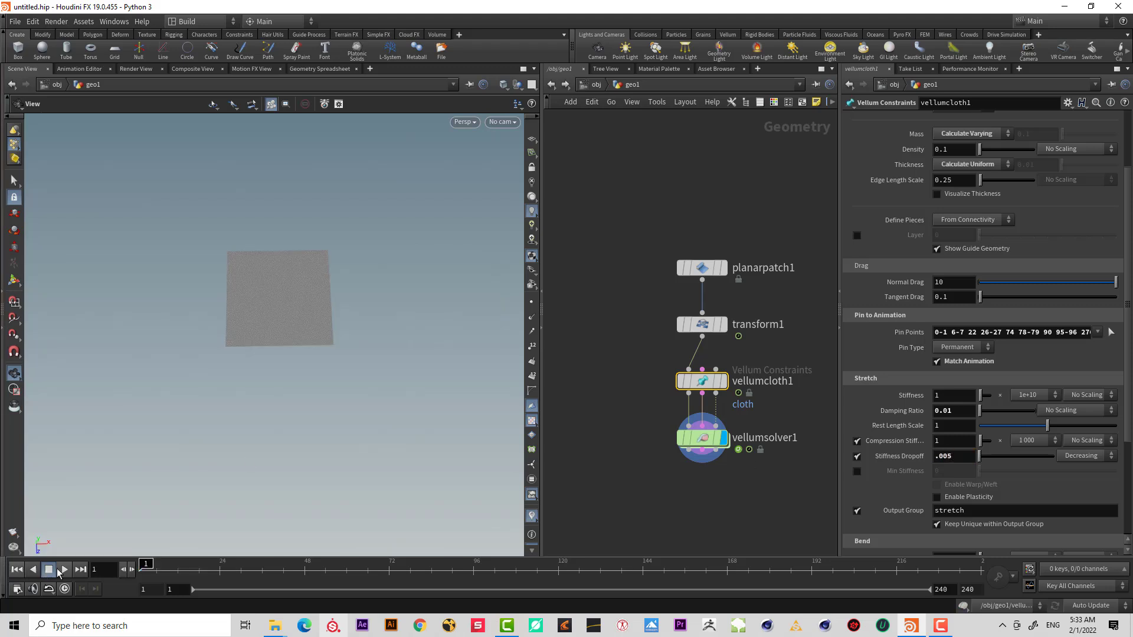
{"action": "left_click", "coordinate": [64, 569]}
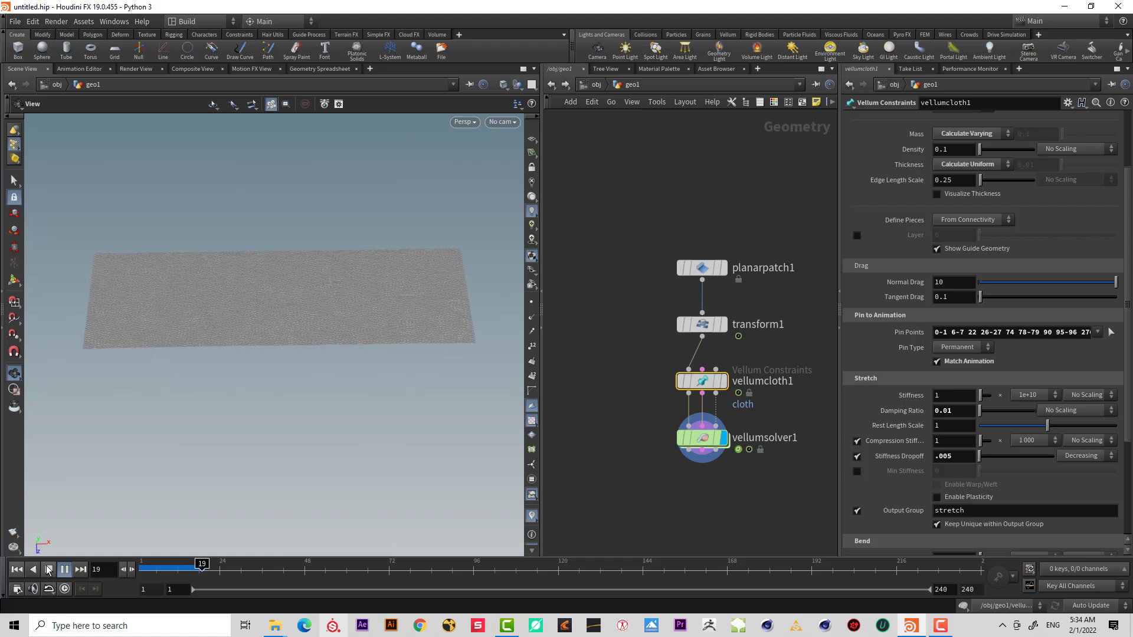
{"action": "left_click", "coordinate": [48, 569]}
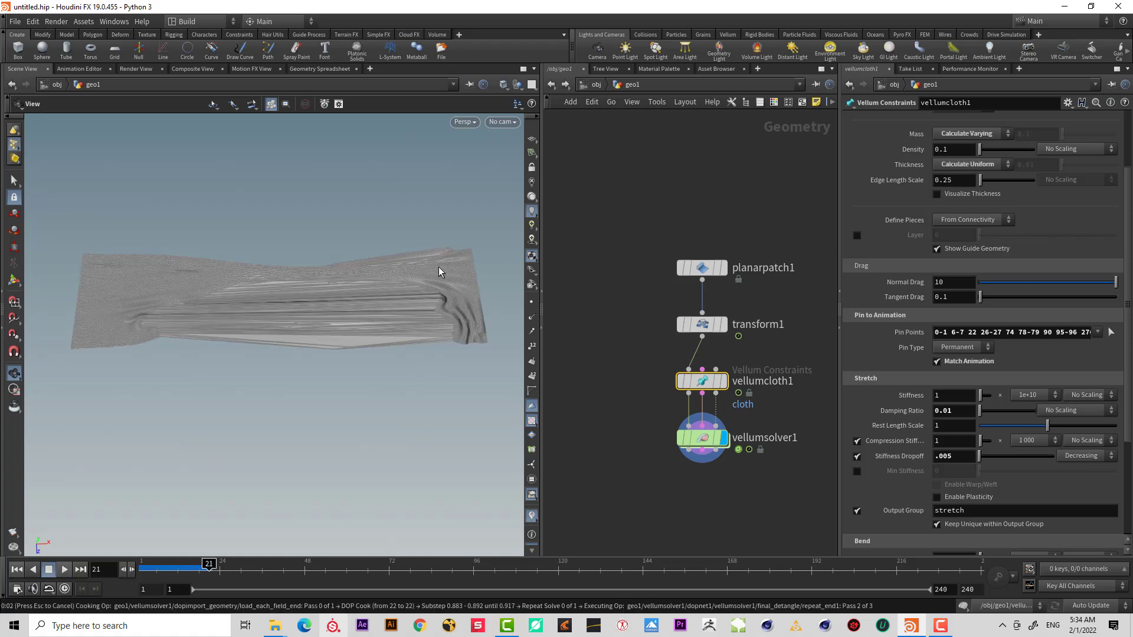
{"action": "left_click", "coordinate": [180, 575]}
{"action": "left_click_drag", "start_coordinate": [204, 572], "coordinate": [208, 571]}
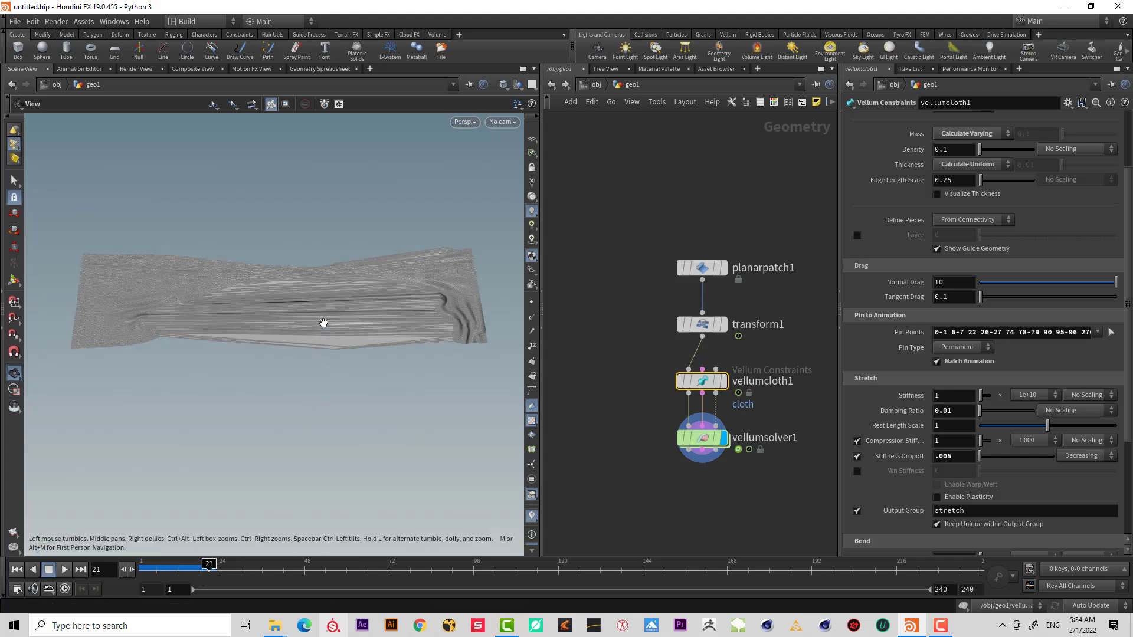
{"action": "left_click", "coordinate": [64, 568]}
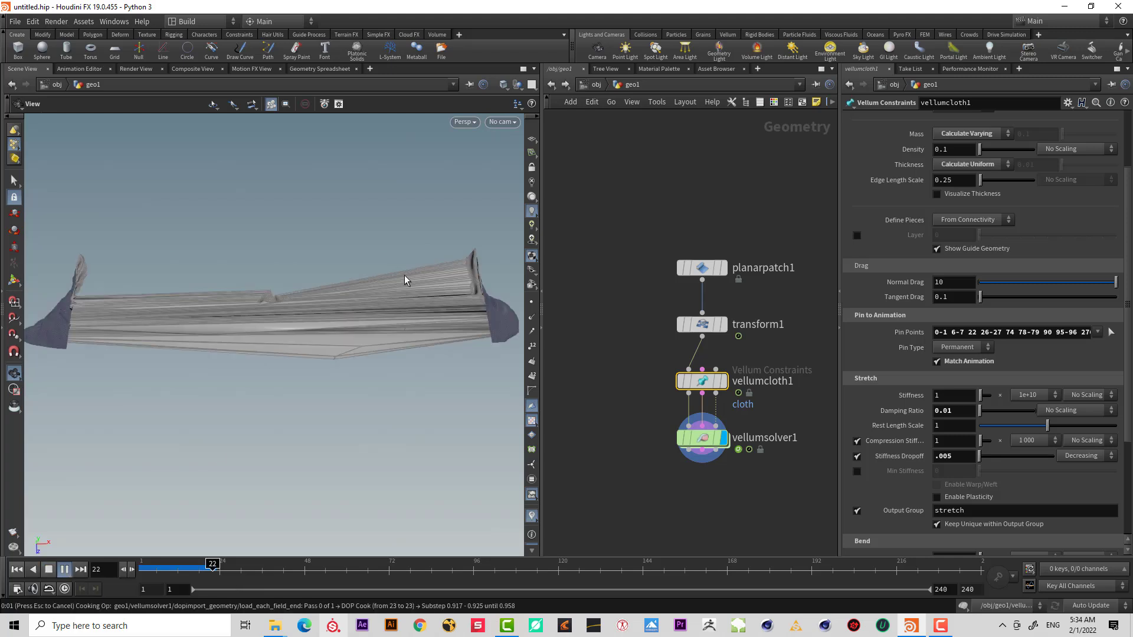
{"action": "left_click", "coordinate": [49, 570]}
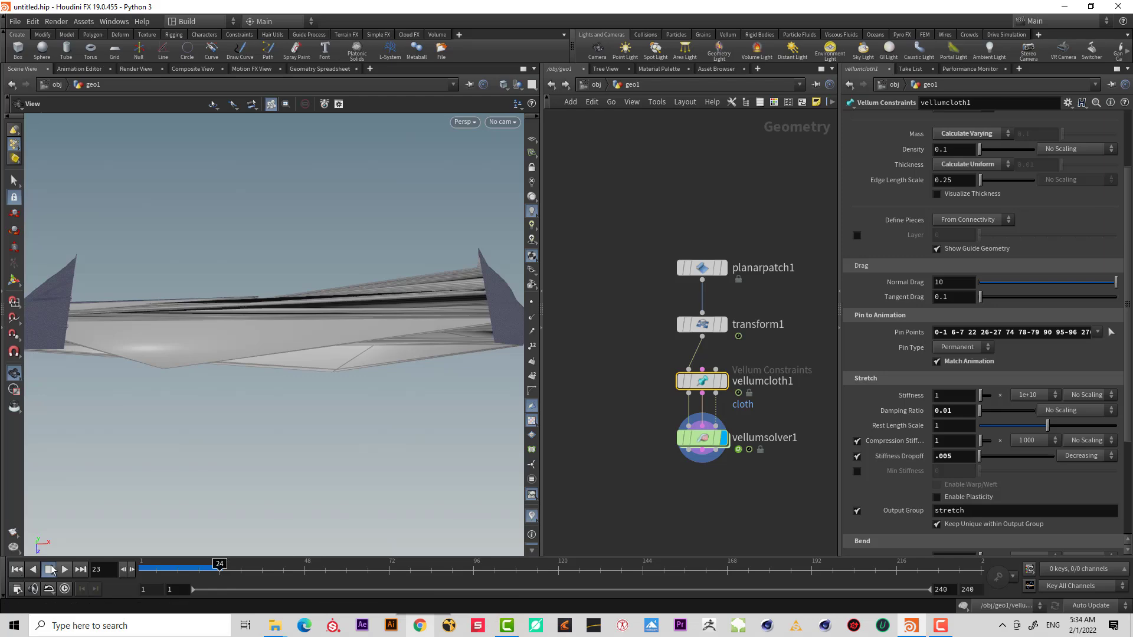
{"action": "left_click", "coordinate": [17, 570]}
{"action": "mouse_move", "coordinate": [185, 578]}
{"action": "left_mouse_down"}
{"action": "mouse_move", "coordinate": [197, 576]}
{"action": "mouse_move", "coordinate": [146, 575]}
{"action": "mouse_move", "coordinate": [179, 572]}
{"action": "left_mouse_up"}
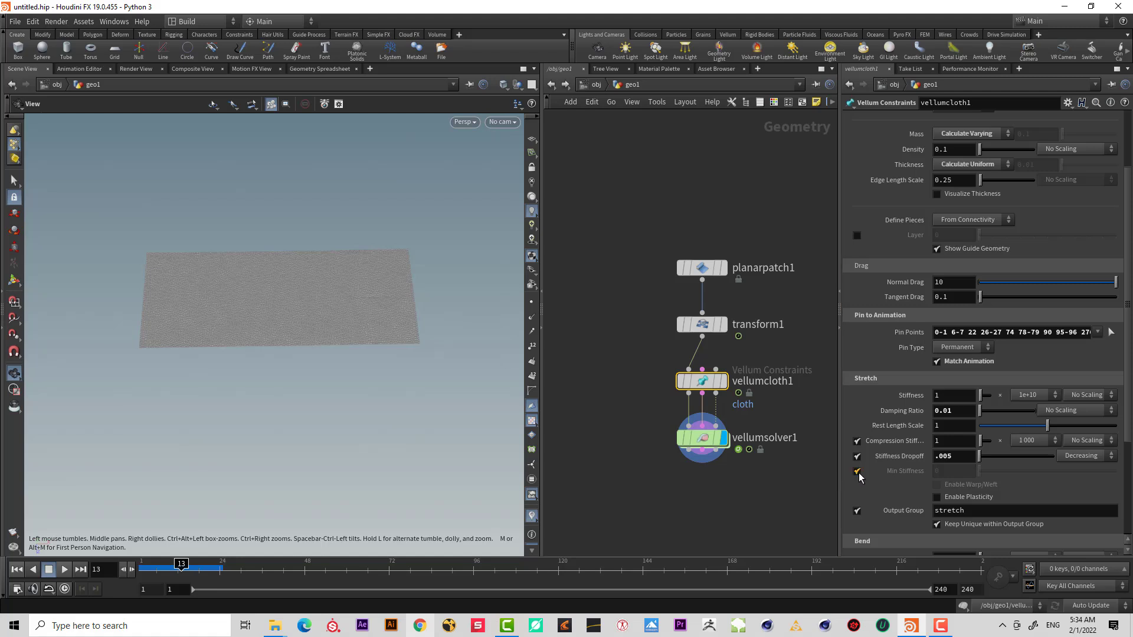
Enable Min Stiffness and set it to 0.05.
{"action": "left_click", "coordinate": [938, 472]}
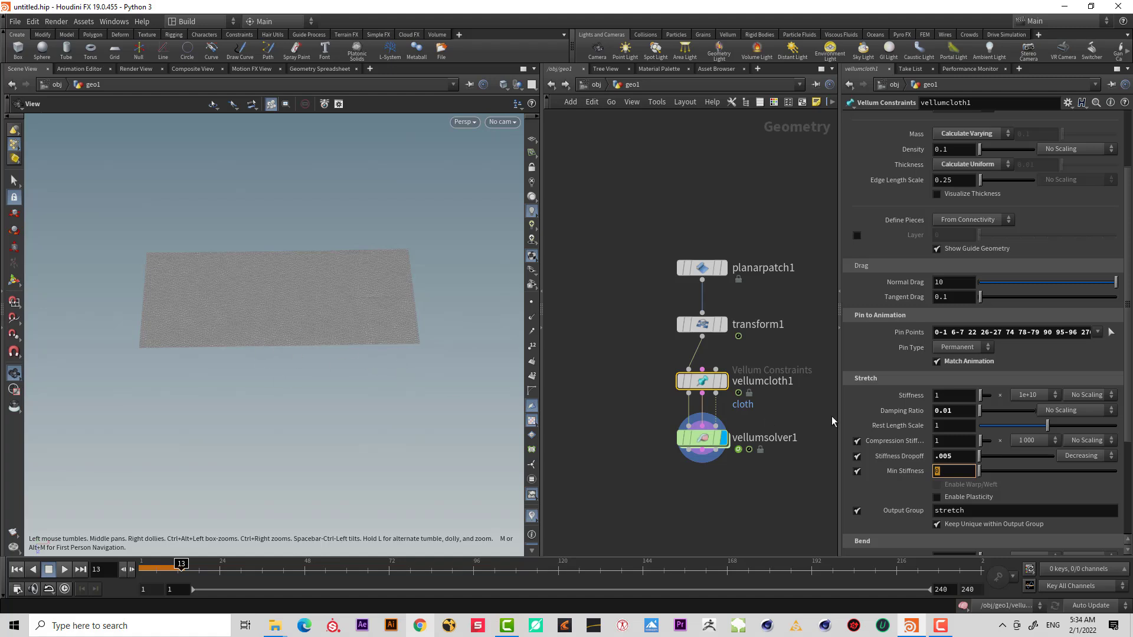
{"action": "type", "text": ".05"}
{"action": "key", "text": "Return"}
{"action": "left_click", "coordinate": [16, 570]}
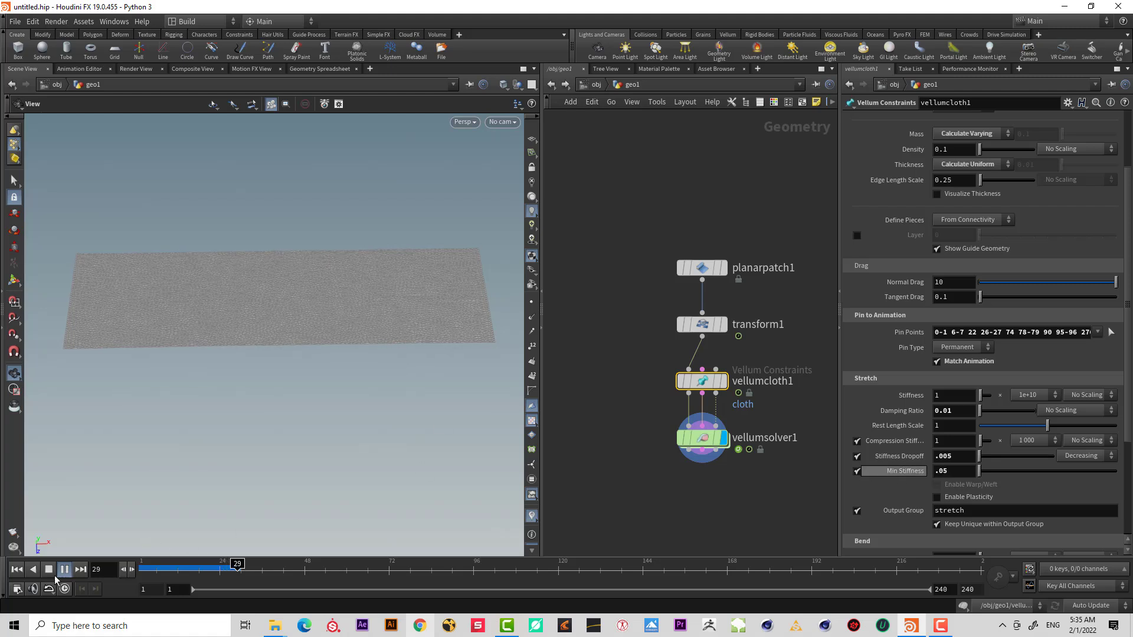
Set Min Stiffness to 0.1.
{"action": "key", "text": "Escape"}
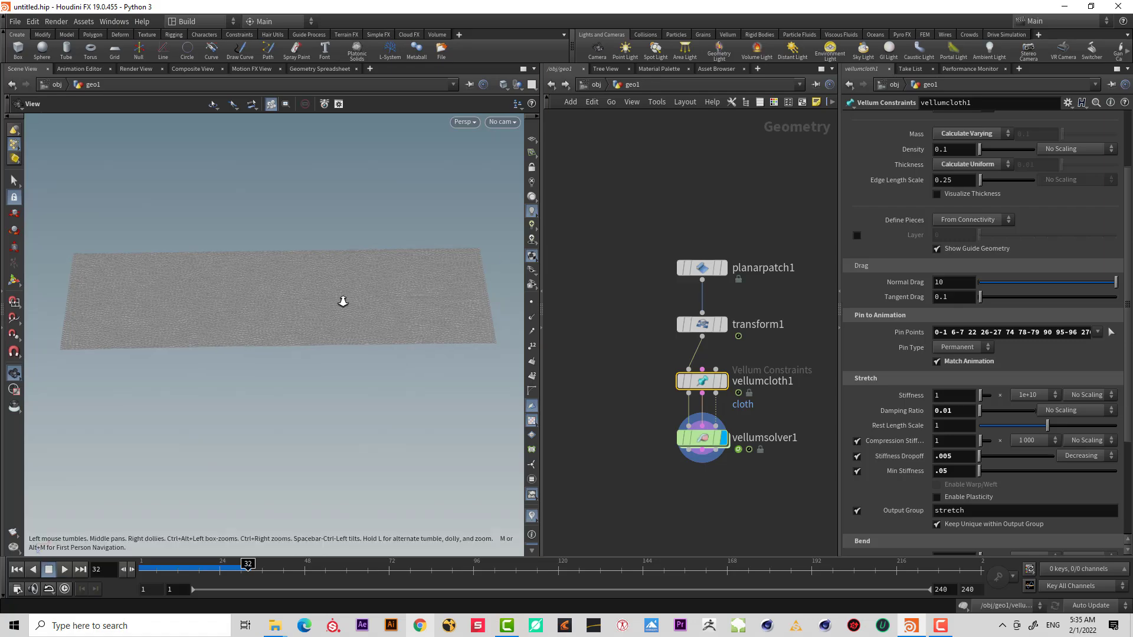
{"action": "right_click_drag", "start_coordinate": [342, 301], "coordinate": [197, 529]}
{"action": "left_click", "coordinate": [941, 471]}
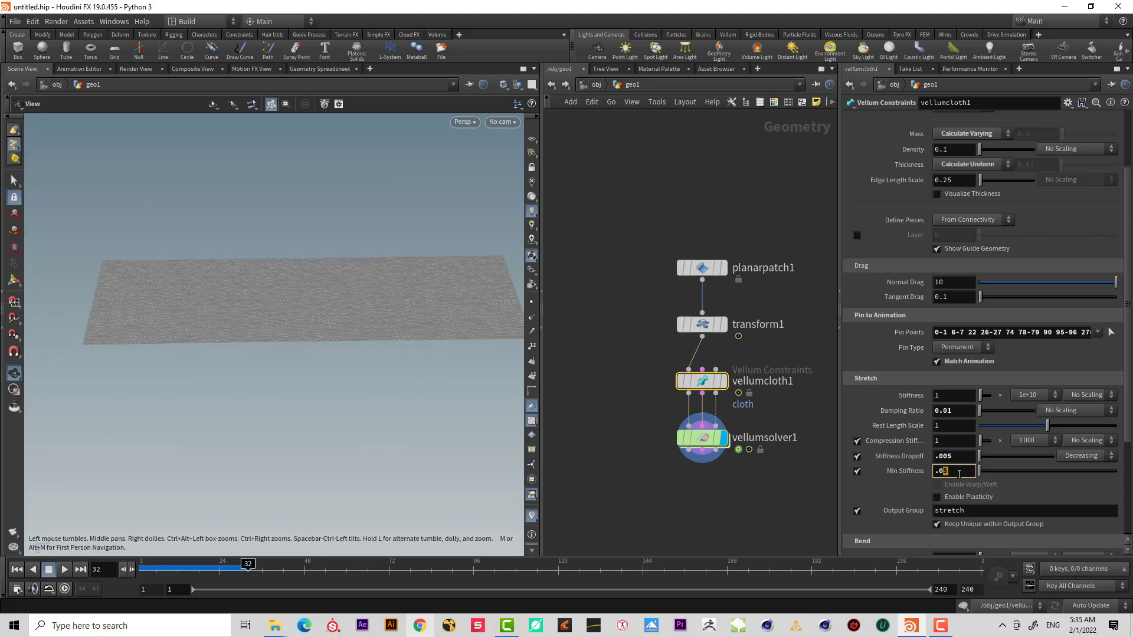
{"action": "type", "text": "1"}
{"action": "key", "text": "Return"}
Replay the simulation and orbit around to inspect the cloth surface.
{"action": "left_click", "coordinate": [17, 569]}
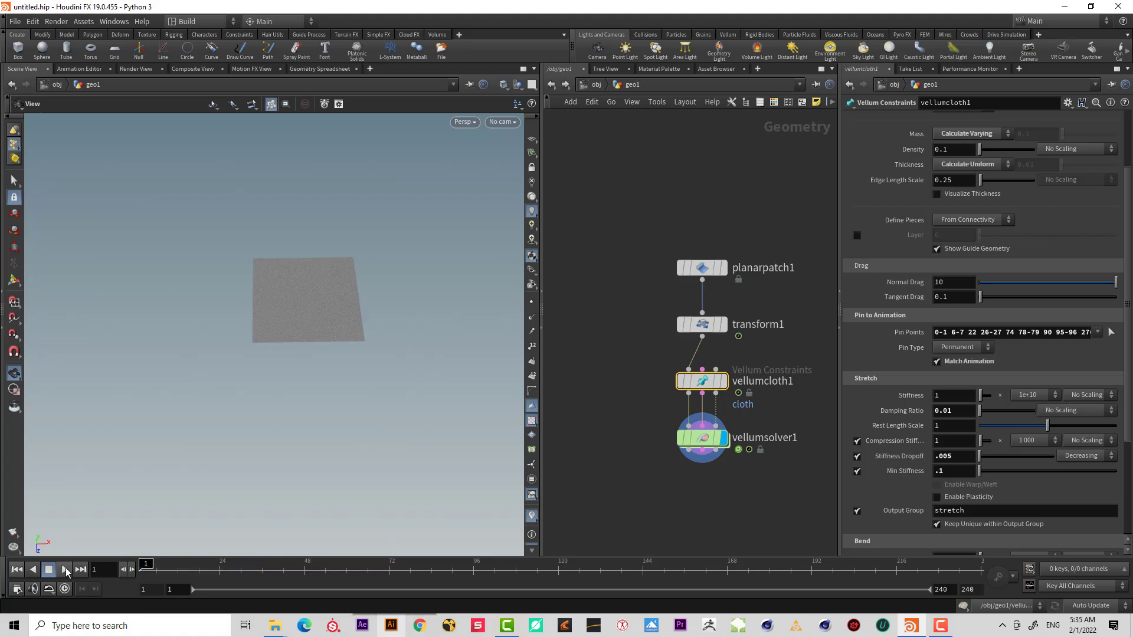
{"action": "left_click", "coordinate": [65, 569]}
{"action": "left_click", "coordinate": [942, 625]}
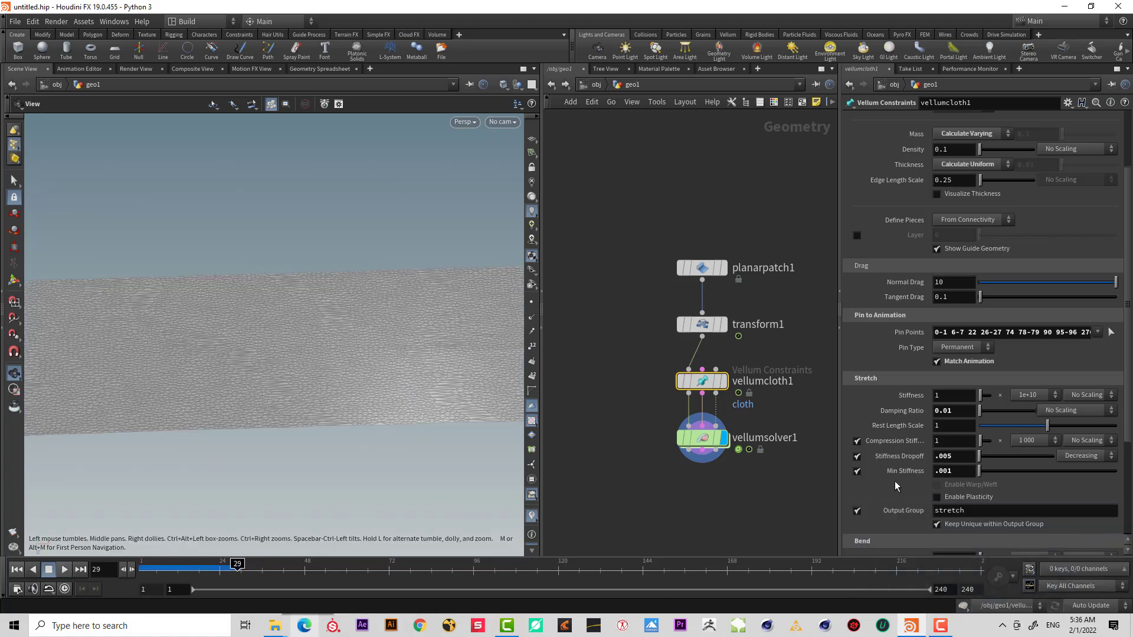
{"action": "left_click_drag", "start_coordinate": [285, 403], "coordinate": [349, 399]}
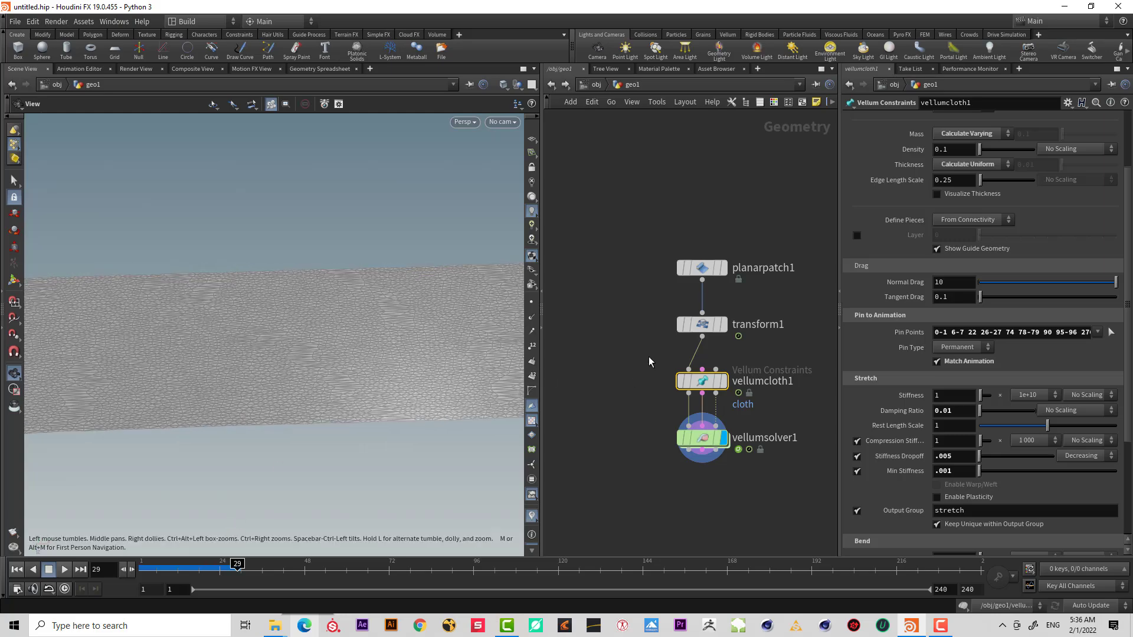
{"action": "left_click_drag", "start_coordinate": [412, 264], "coordinate": [260, 295]}
{"action": "left_click_drag", "start_coordinate": [271, 346], "coordinate": [340, 329]}
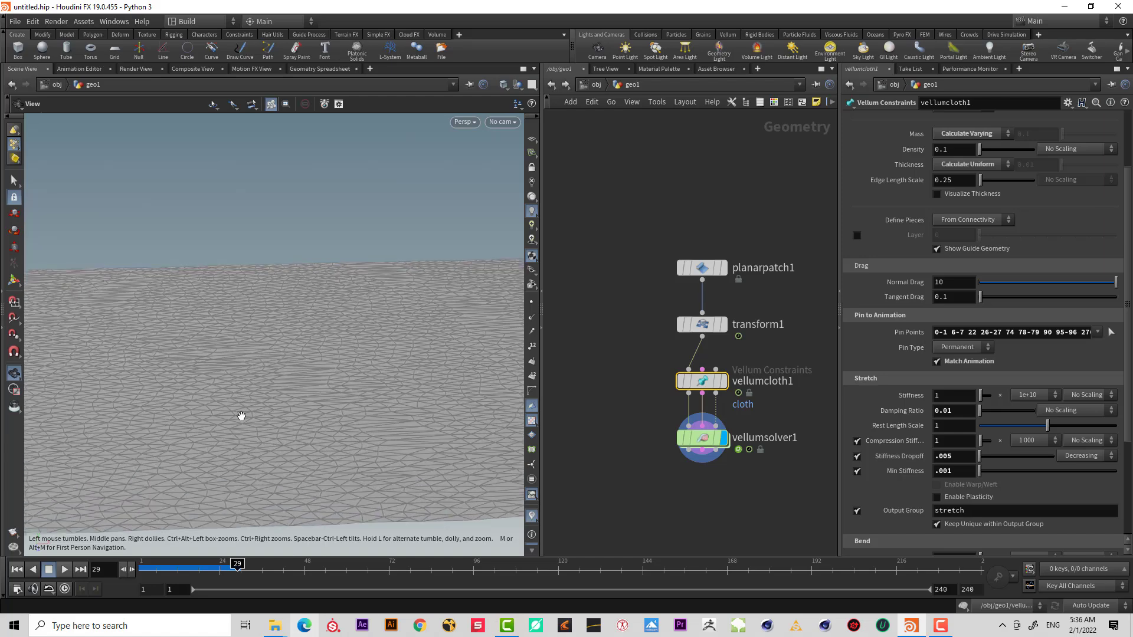
Orbit the viewport and inspect the planar patch and cloth node parameters.
{"action": "left_click_drag", "start_coordinate": [323, 321], "coordinate": [334, 319]}
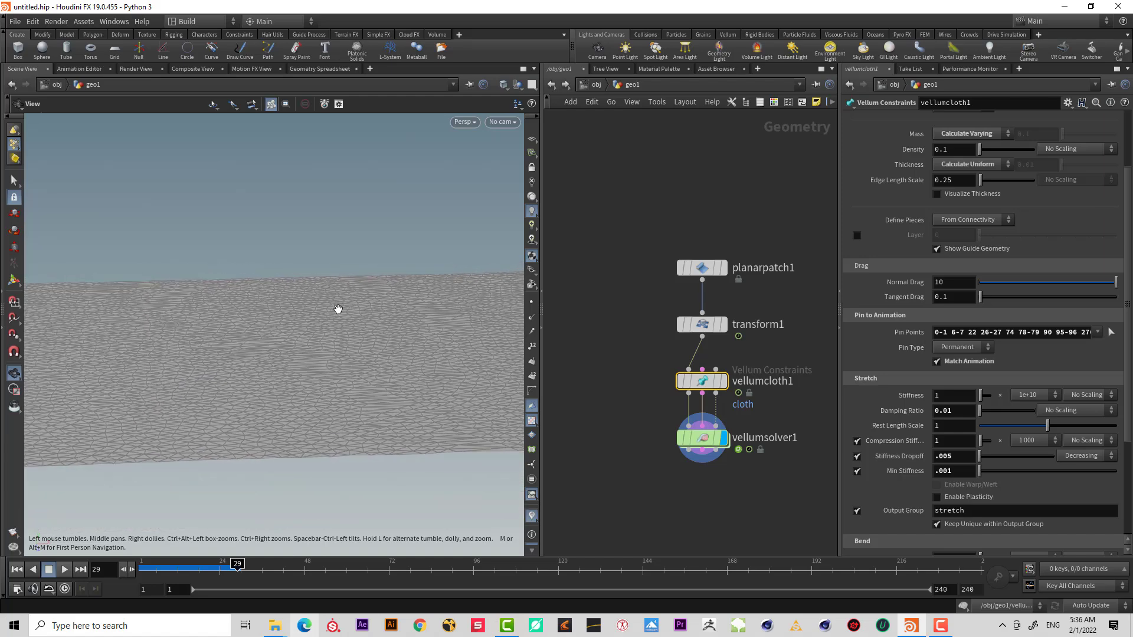
{"action": "left_click_drag", "start_coordinate": [664, 230], "coordinate": [791, 281]}
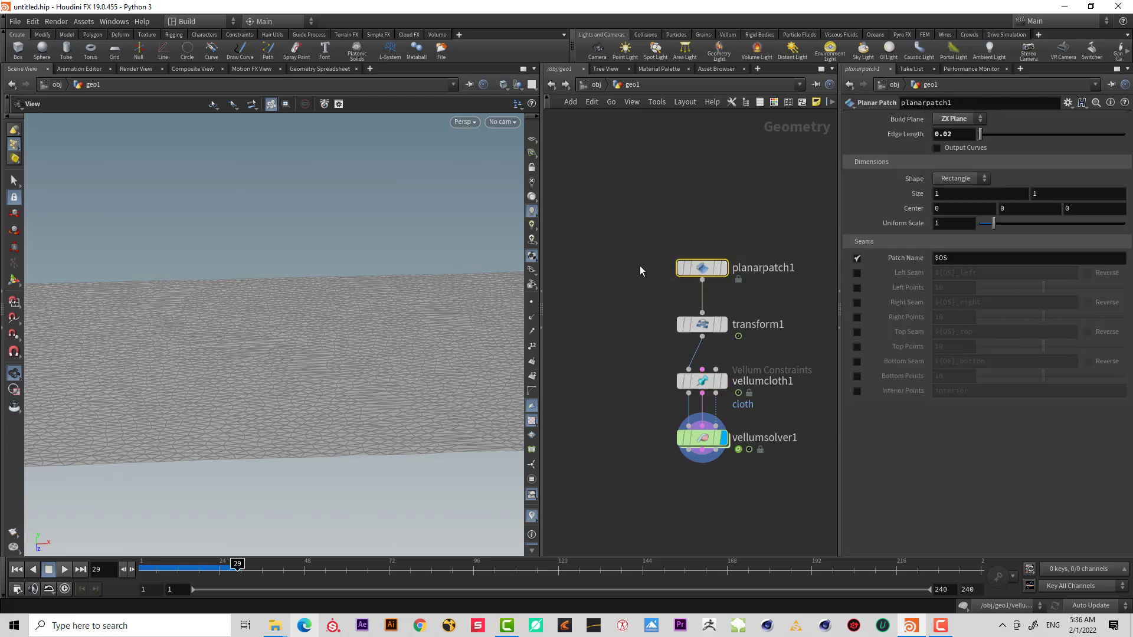
{"action": "mouse_move", "coordinate": [670, 296]}
{"action": "left_click_drag", "start_coordinate": [797, 408], "coordinate": [660, 359]}
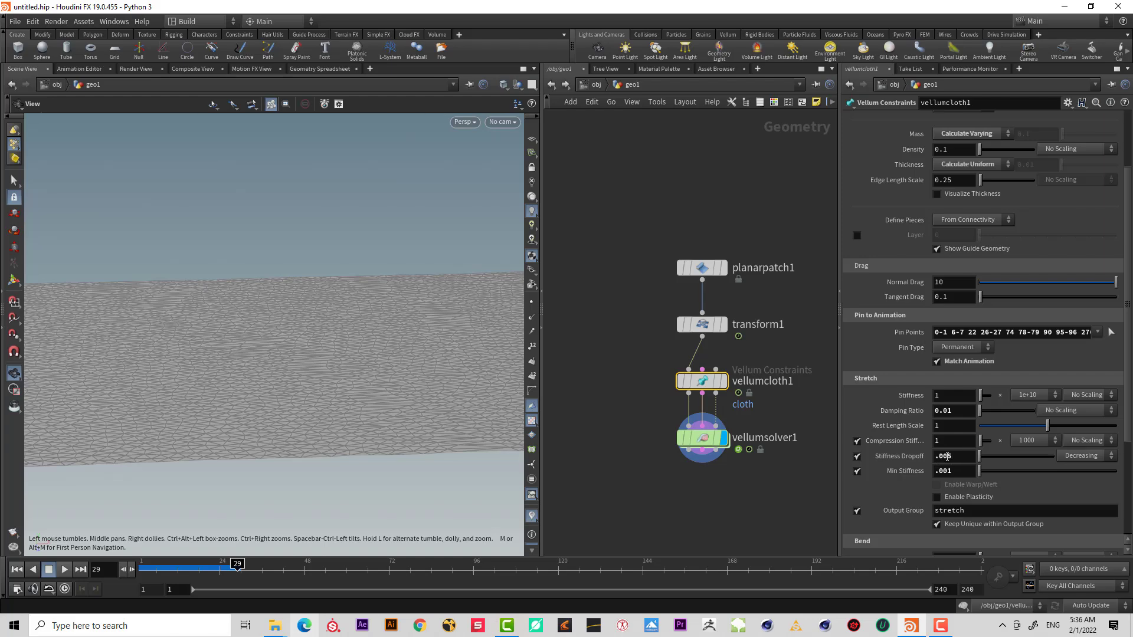
{"action": "left_click_drag", "start_coordinate": [375, 396], "coordinate": [315, 357]}
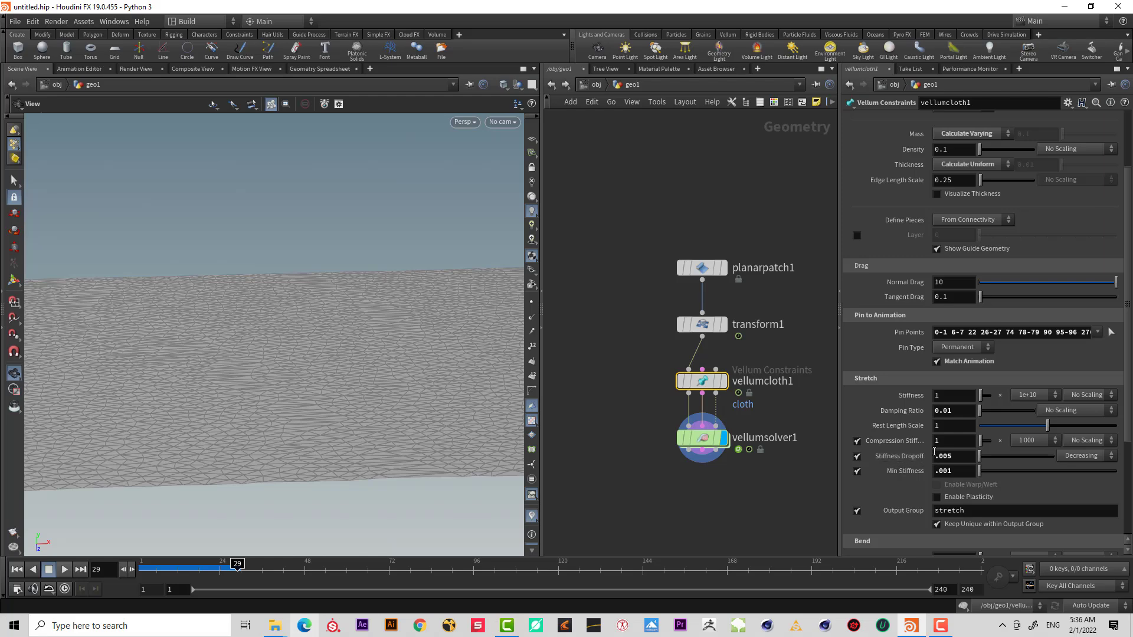
{"action": "left_click_drag", "start_coordinate": [275, 319], "coordinate": [491, 284]}
{"action": "left_click_drag", "start_coordinate": [679, 278], "coordinate": [677, 280]}
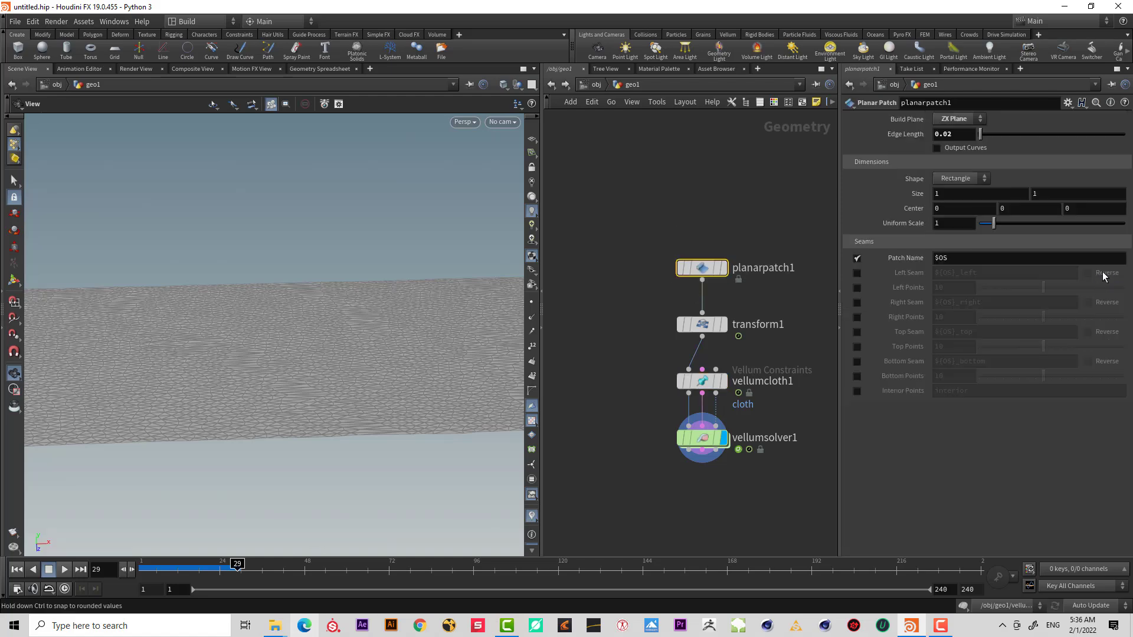
{"action": "left_click_drag", "start_coordinate": [469, 246], "coordinate": [366, 442]}
Set the Vellum solver's false color mode to Stretch Distance.
{"action": "left_click", "coordinate": [702, 438]}
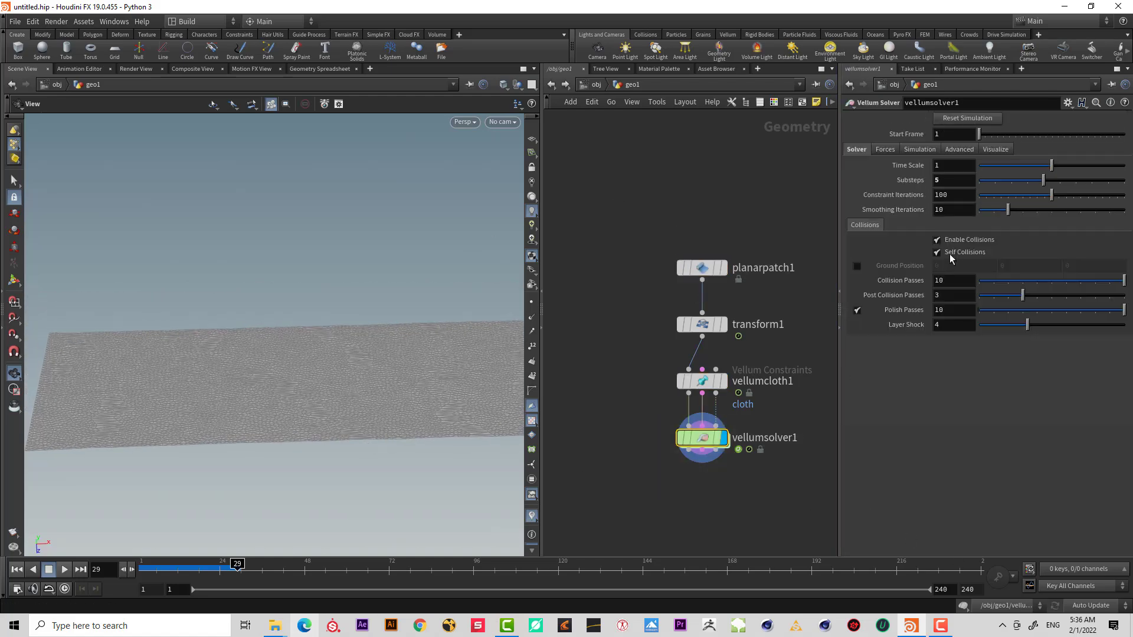
{"action": "left_click", "coordinate": [997, 149]}
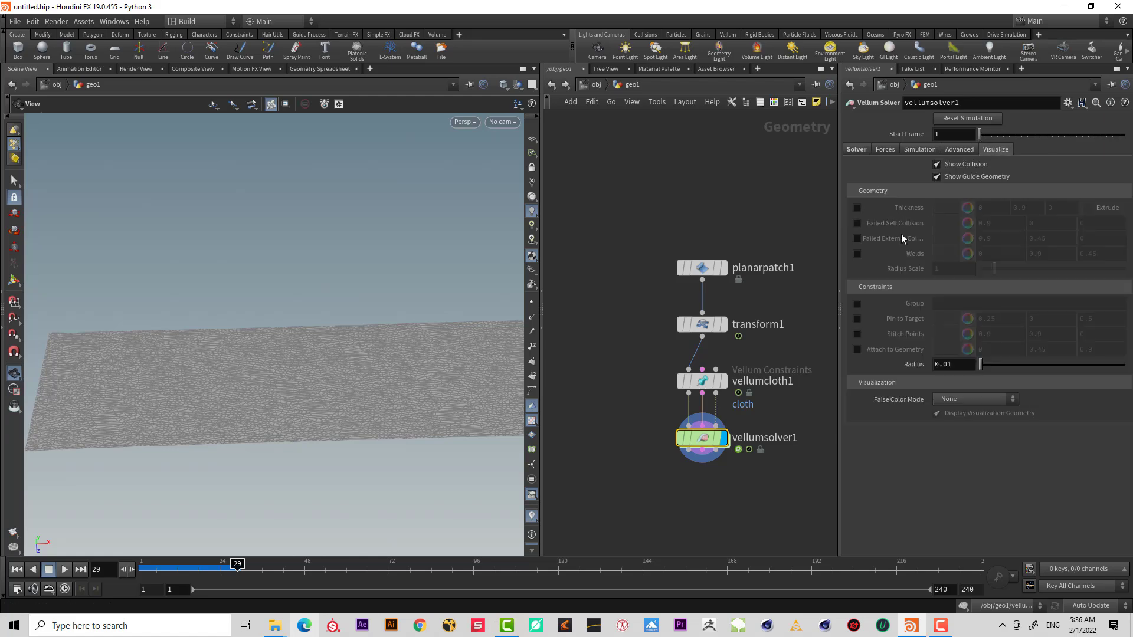
{"action": "left_click", "coordinate": [964, 401]}
{"action": "left_click", "coordinate": [977, 447]}
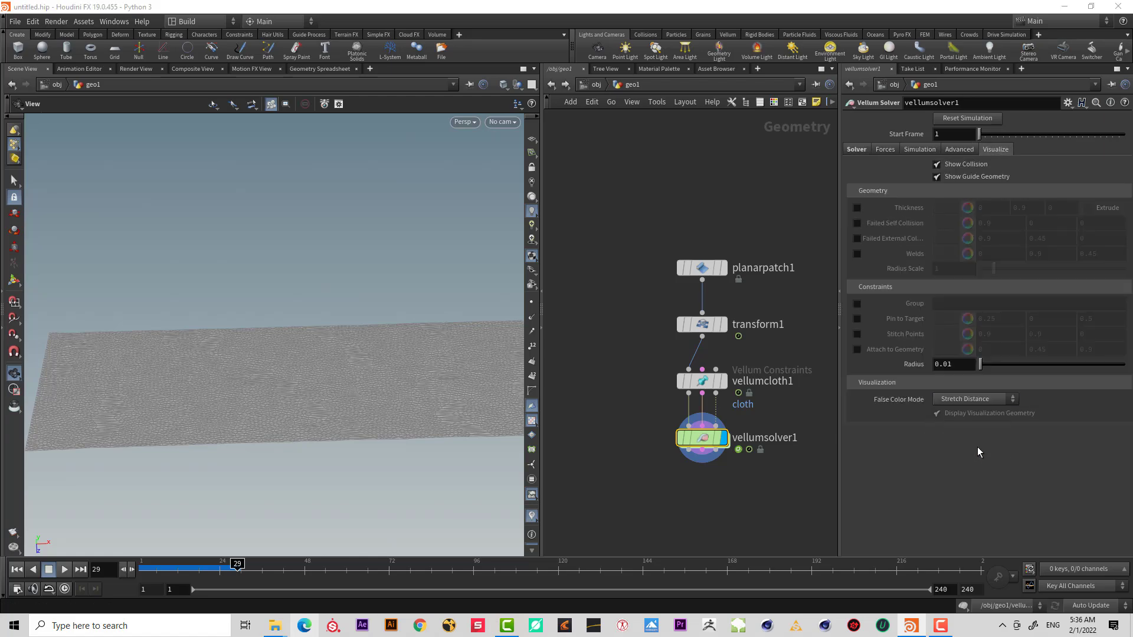
Orbit around the color-coded cloth to examine where it stretches most.
{"action": "scroll", "coordinate": [504, 344], "scroll_direction": "up", "scroll_amount": 3}
{"action": "left_click_drag", "start_coordinate": [503, 345], "coordinate": [288, 373]}
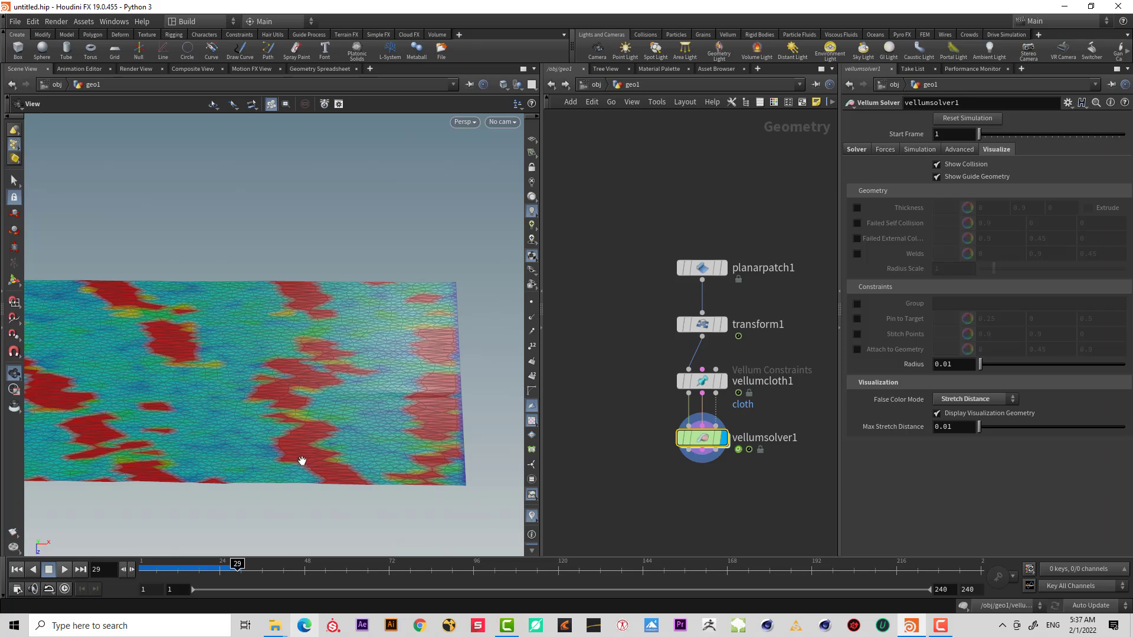
{"action": "left_click_drag", "start_coordinate": [315, 441], "coordinate": [125, 430]}
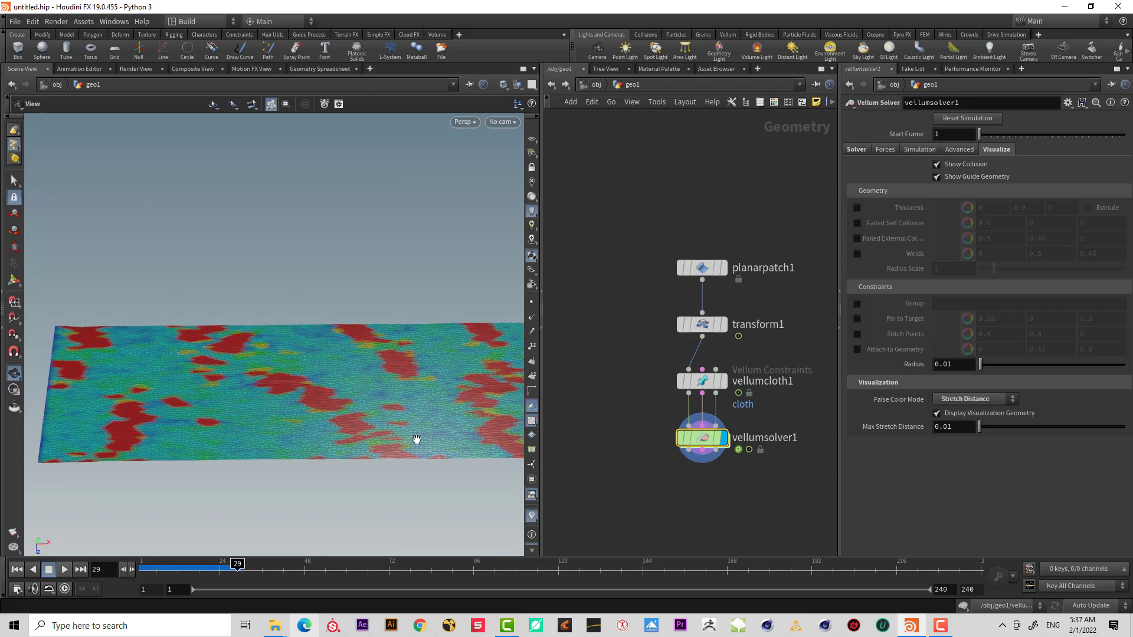
{"action": "left_click_drag", "start_coordinate": [416, 440], "coordinate": [507, 289]}
{"action": "left_click", "coordinate": [594, 85]}
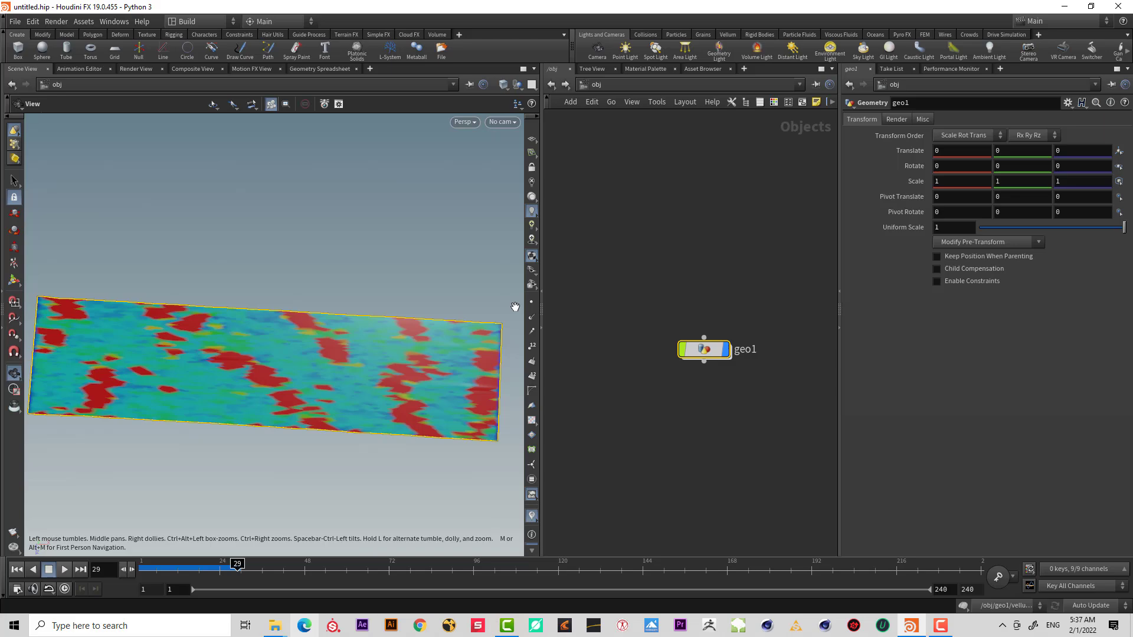
{"action": "double_click", "coordinate": [703, 348]}
{"action": "scroll", "coordinate": [355, 365], "scroll_direction": "up", "scroll_amount": 2}
{"action": "left_click_drag", "start_coordinate": [355, 365], "coordinate": [308, 405]}
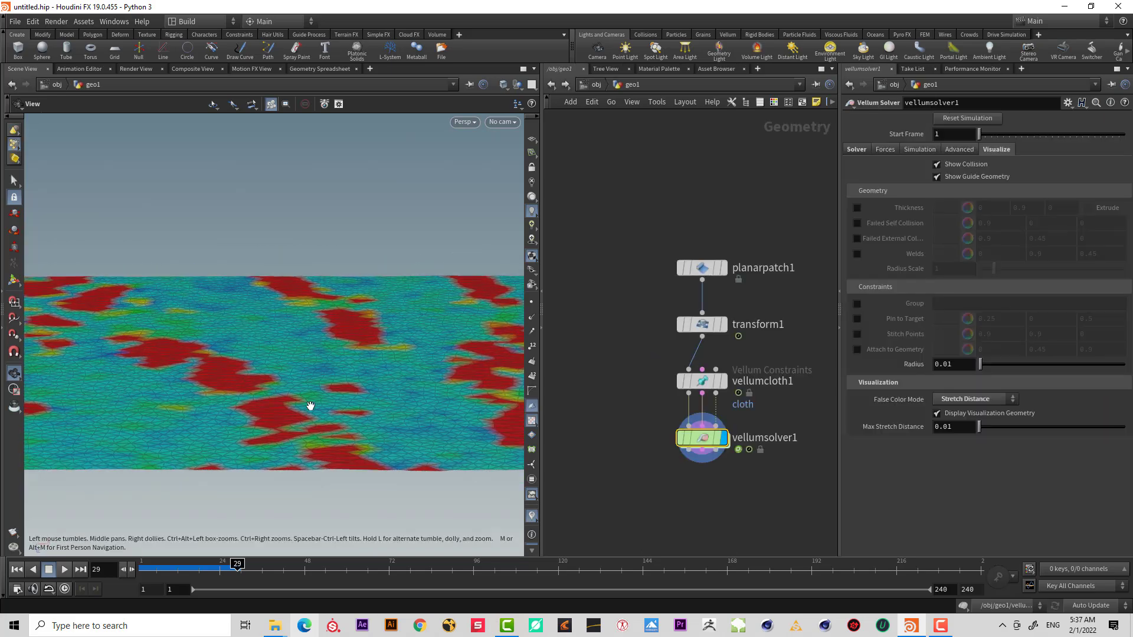
{"action": "left_click_drag", "start_coordinate": [776, 245], "coordinate": [692, 404]}
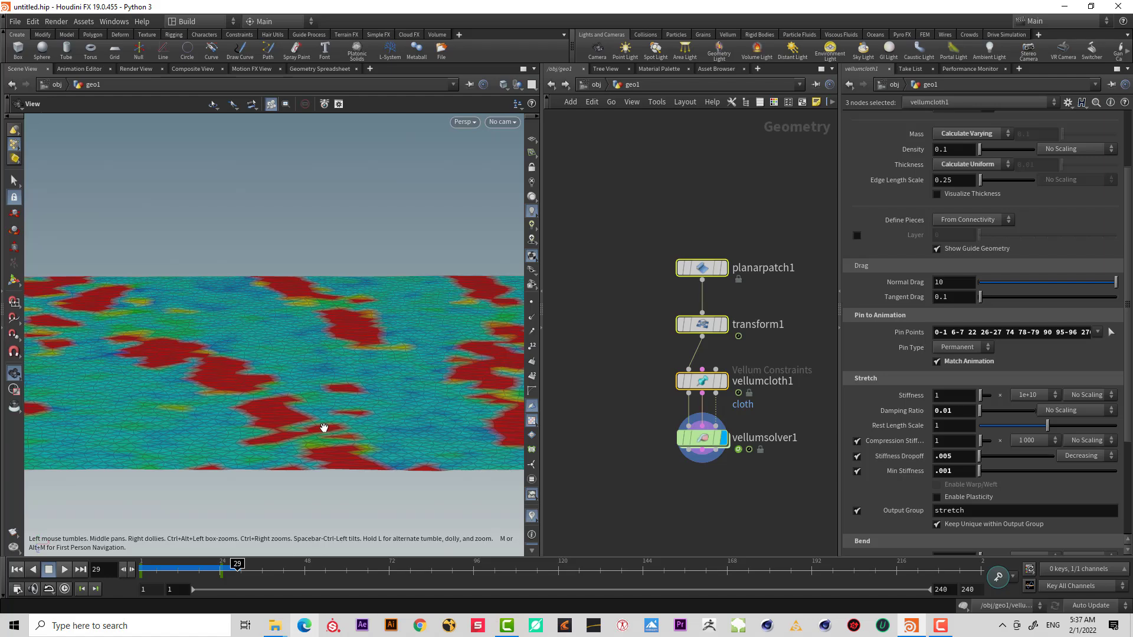
{"action": "left_click_drag", "start_coordinate": [345, 393], "coordinate": [353, 348]}
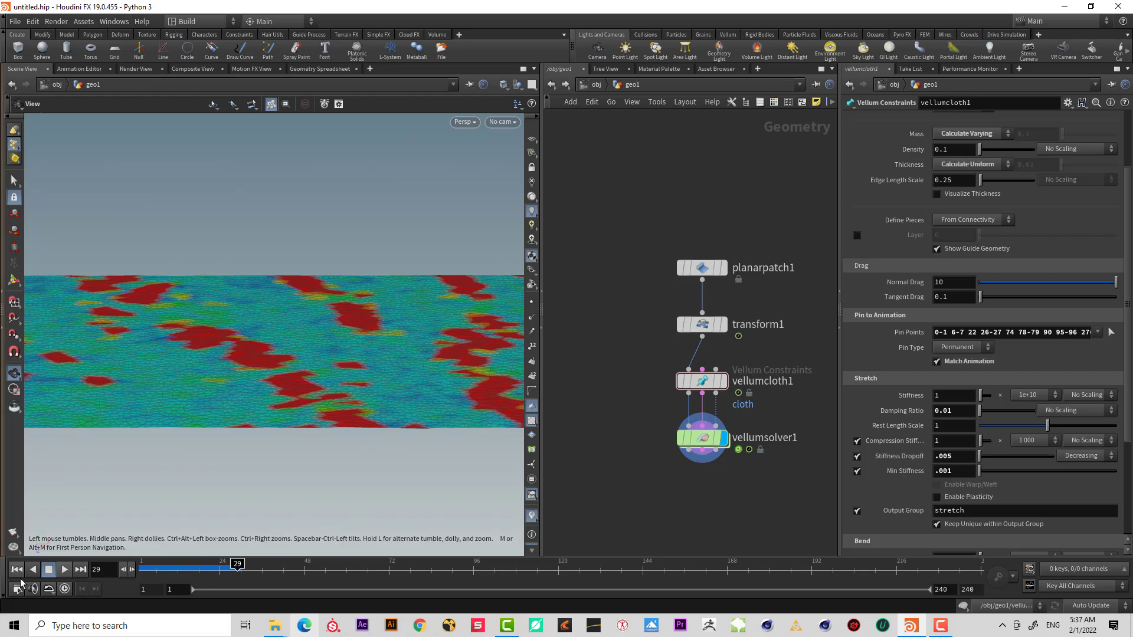
Set the planar patch's Edge Length to 0.05 and rewind to the first frame.
{"action": "left_click_drag", "start_coordinate": [793, 293], "coordinate": [550, 190]}
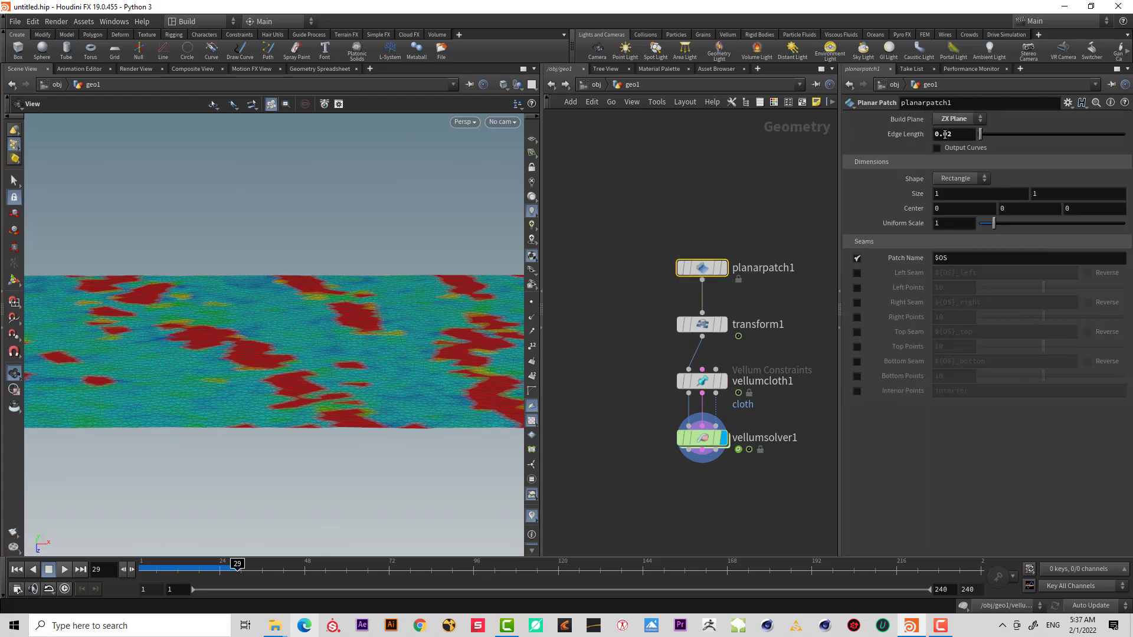
{"action": "type", "text": "5"}
{"action": "key", "text": "Return"}
{"action": "left_click", "coordinate": [17, 569]}
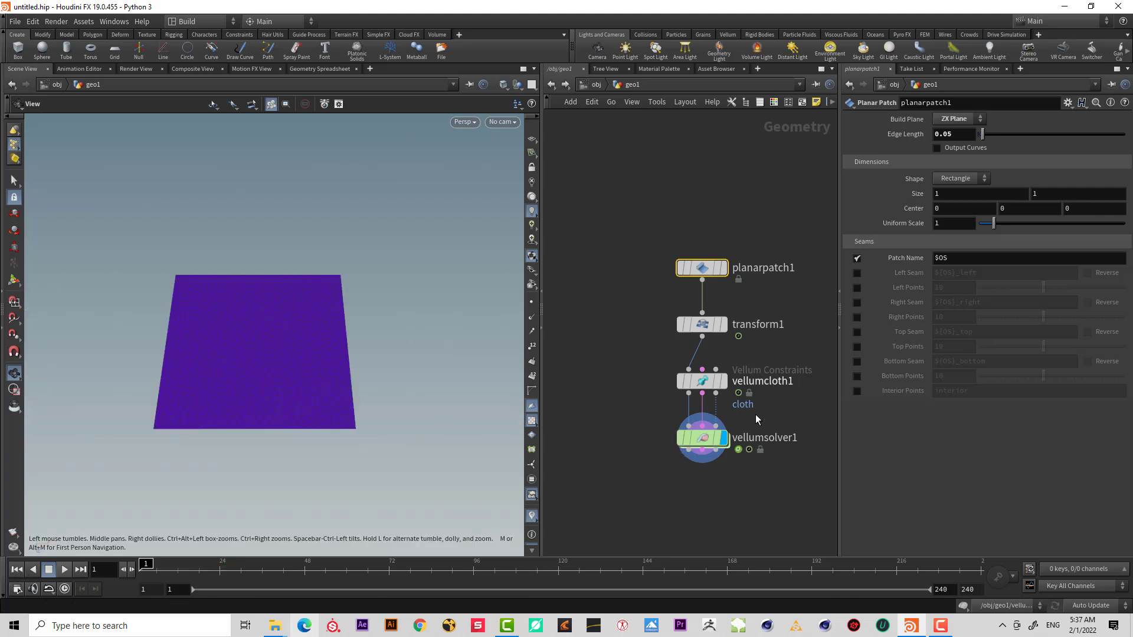
Set the Vellum solver's false color mode back to None.
{"action": "left_click_drag", "start_coordinate": [755, 414], "coordinate": [621, 472]}
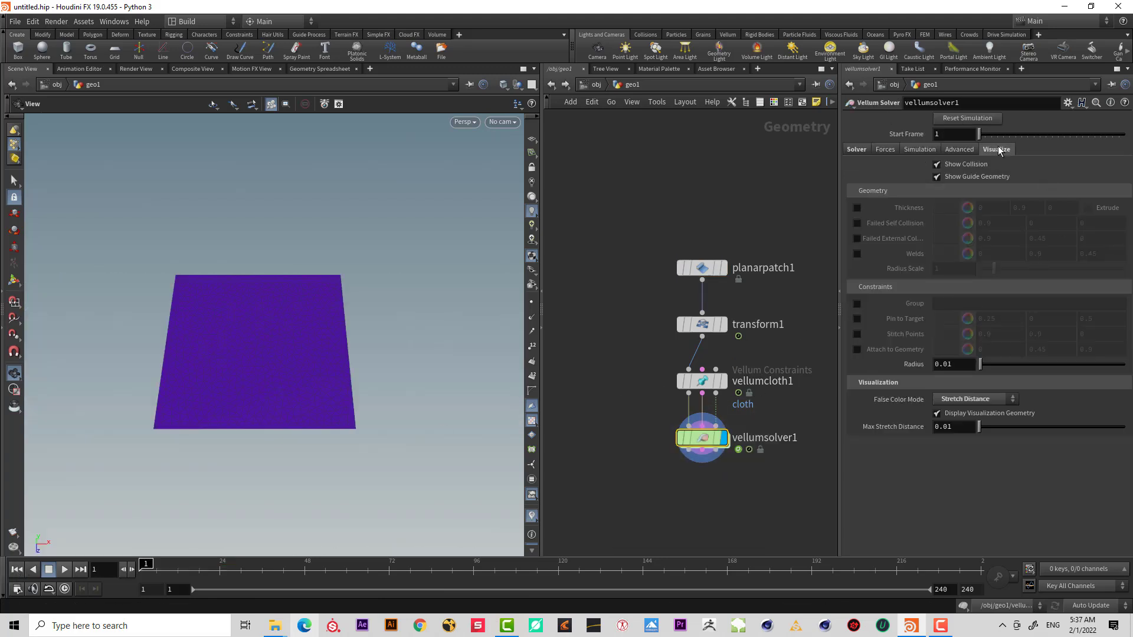
{"action": "left_click", "coordinate": [955, 404]}
{"action": "left_click", "coordinate": [958, 413]}
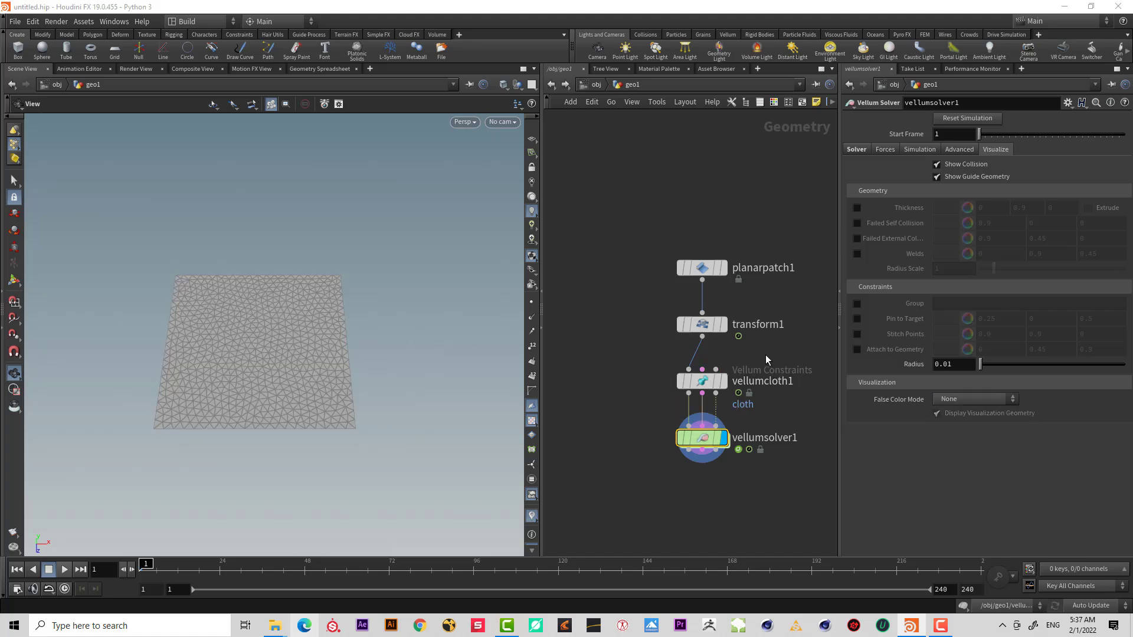
Reselect the cloth's pin points as the patch's left and right edge points from the top view.
{"action": "left_click", "coordinate": [762, 381]}
{"action": "left_click", "coordinate": [1111, 332]}
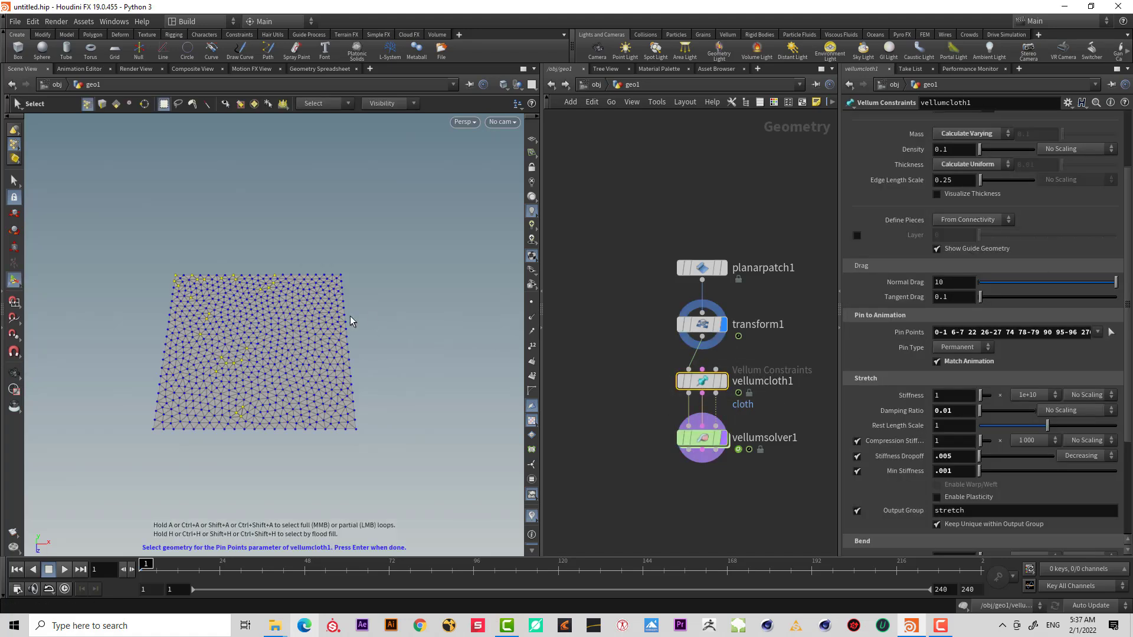
{"action": "left_click_drag", "start_coordinate": [349, 317], "coordinate": [351, 431], "text": "alt"}
{"action": "key", "text": "space+2"}
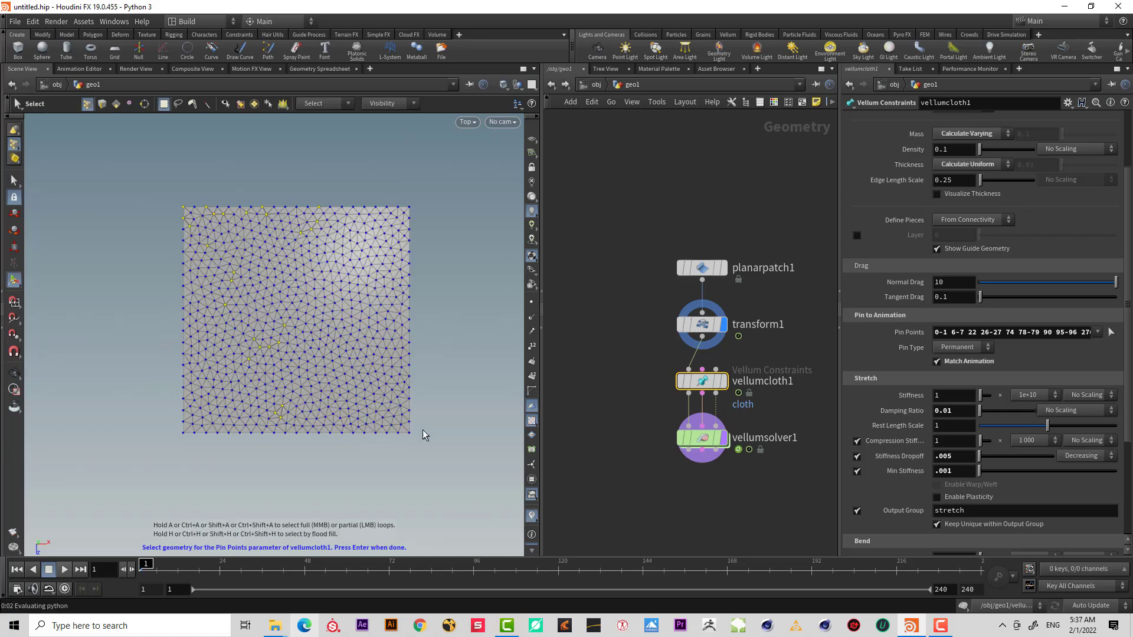
{"action": "left_click_drag", "start_coordinate": [450, 438], "coordinate": [409, 202]}
{"action": "left_click_drag", "start_coordinate": [131, 174], "coordinate": [189, 491], "text": "shift"}
{"action": "key", "text": "Return"}
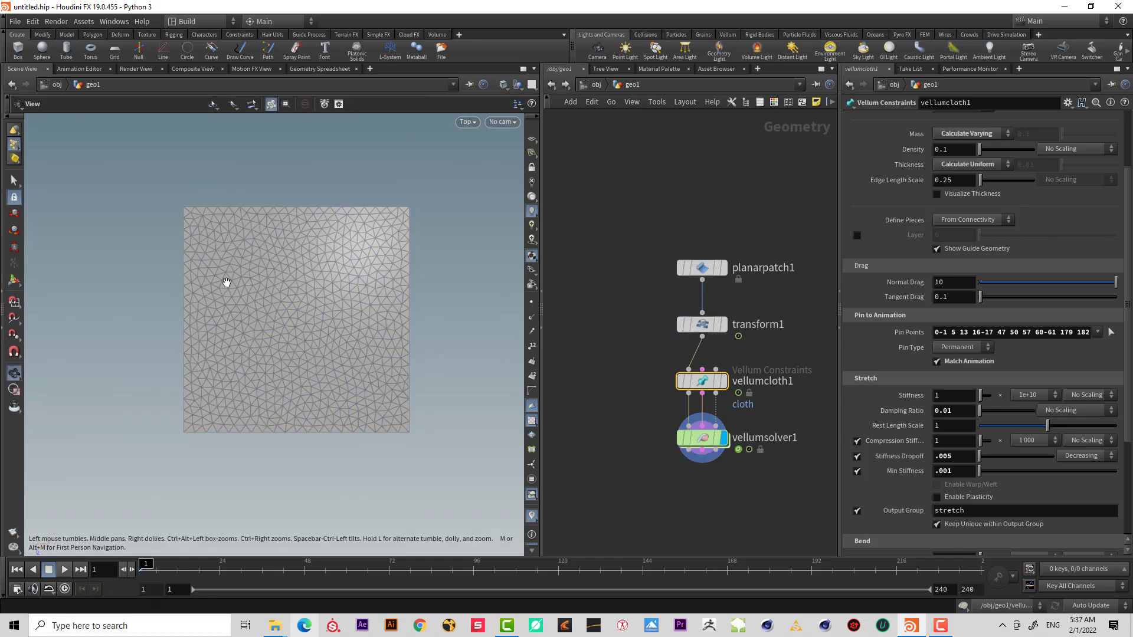
Replay the simulation to check the stretch with the new pins.
{"action": "left_click_drag", "start_coordinate": [228, 284], "coordinate": [262, 324]}
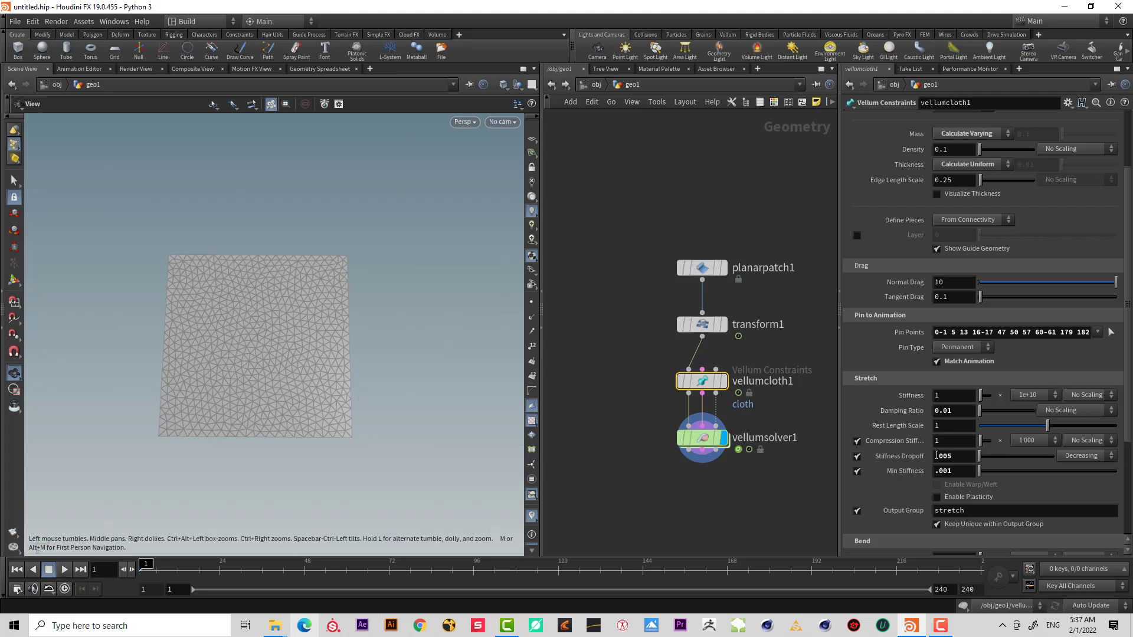
{"action": "left_click", "coordinate": [64, 569]}
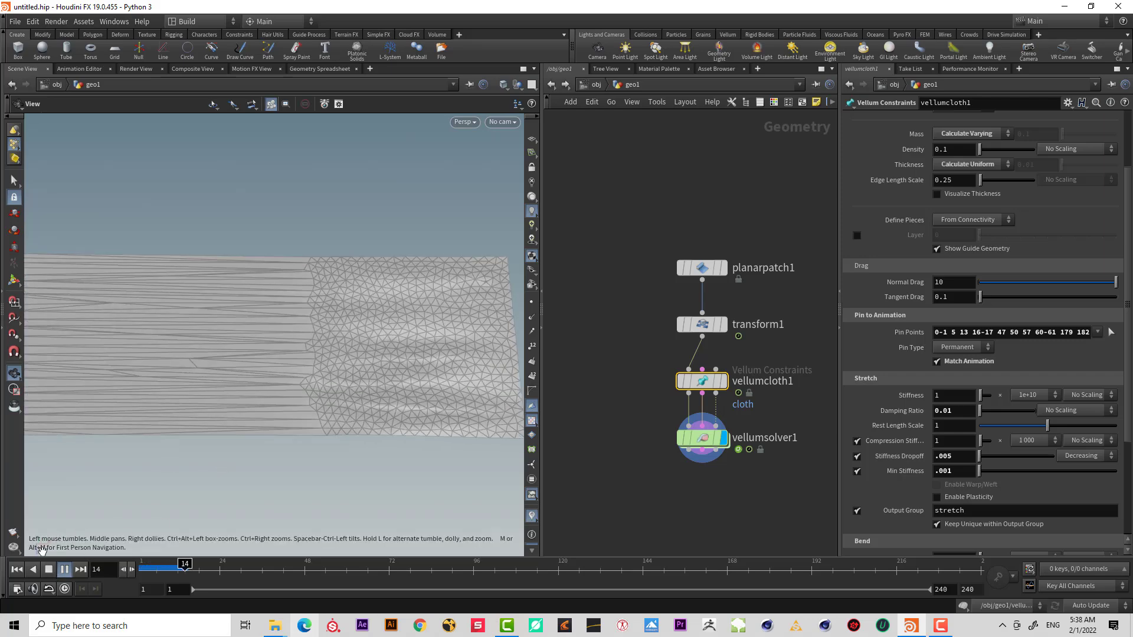
{"action": "left_click", "coordinate": [17, 570]}
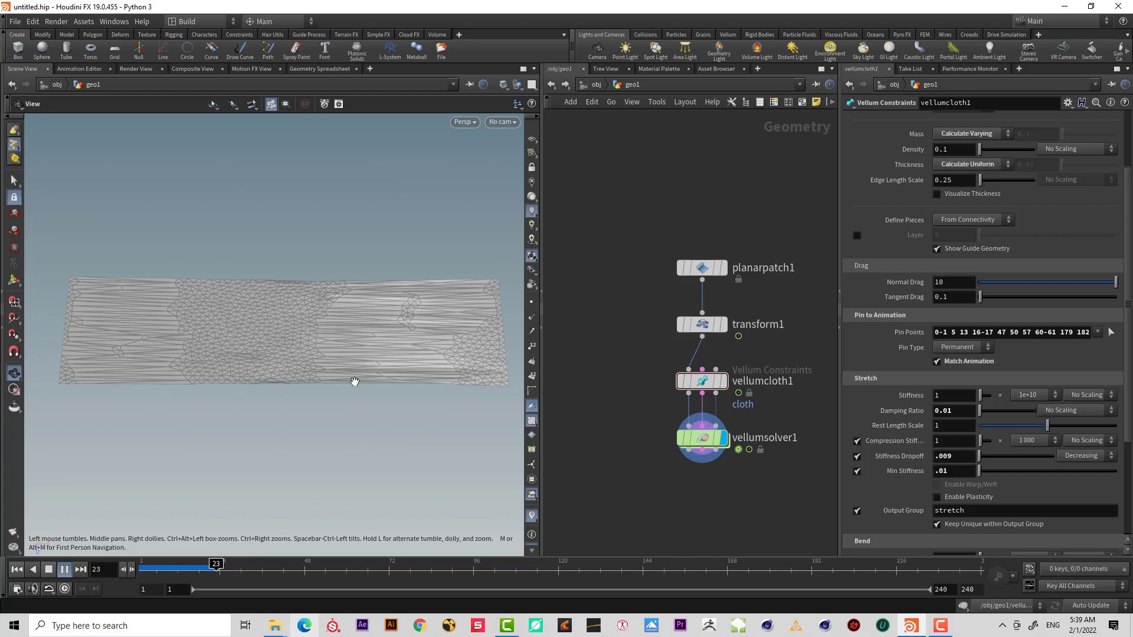
Set Min Stiffness to 0.05 and rewind the simulation.
{"action": "left_click", "coordinate": [64, 570]}
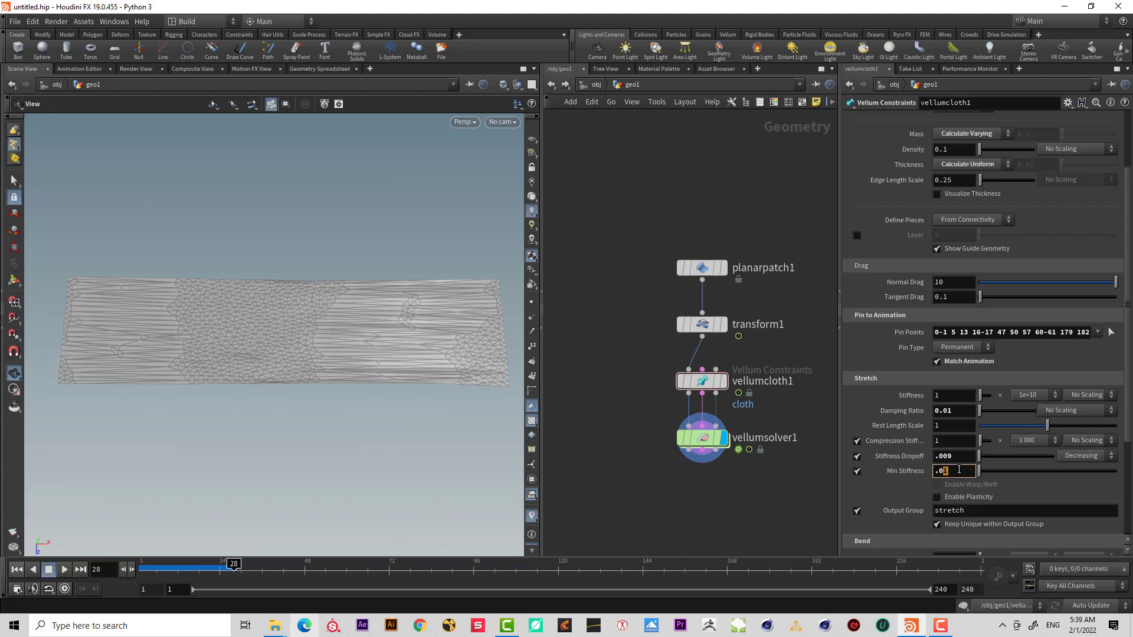
{"action": "key", "text": "Return"}
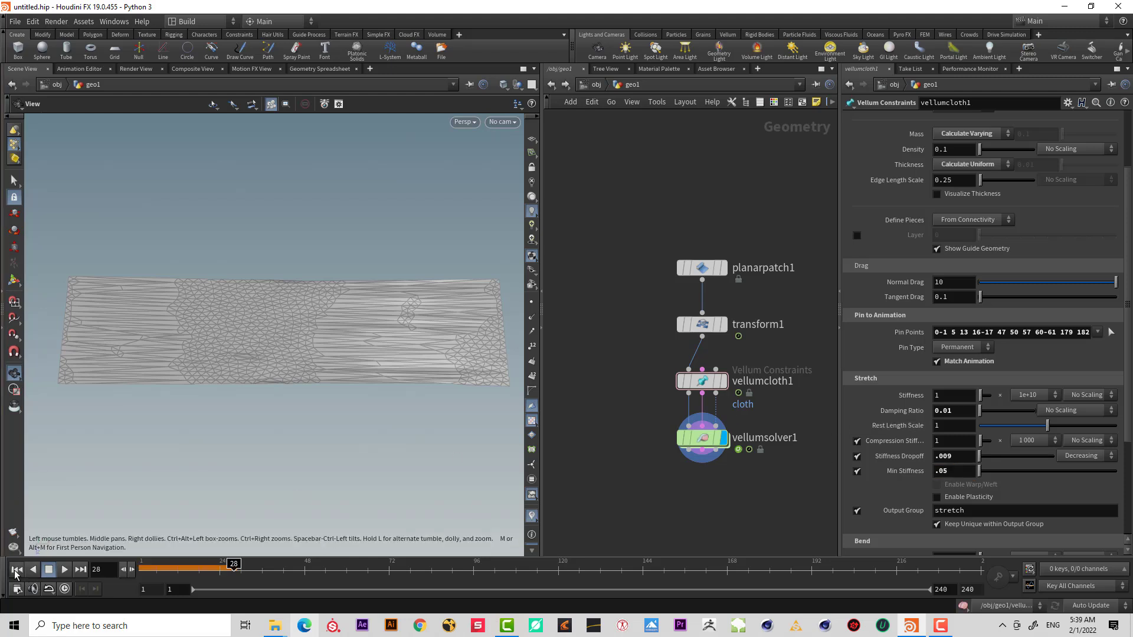
{"action": "left_click", "coordinate": [16, 569]}
Replay and scrub the simulation, orbiting to inspect the cloth surface.
{"action": "left_click", "coordinate": [65, 570]}
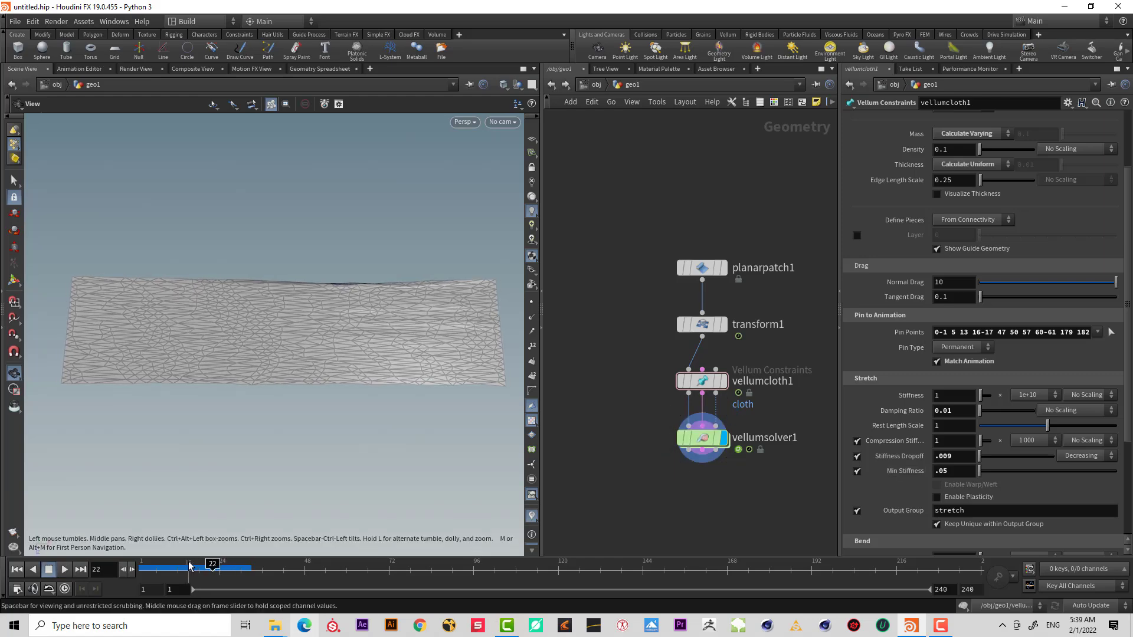
{"action": "left_click_drag", "start_coordinate": [188, 571], "coordinate": [229, 571]}
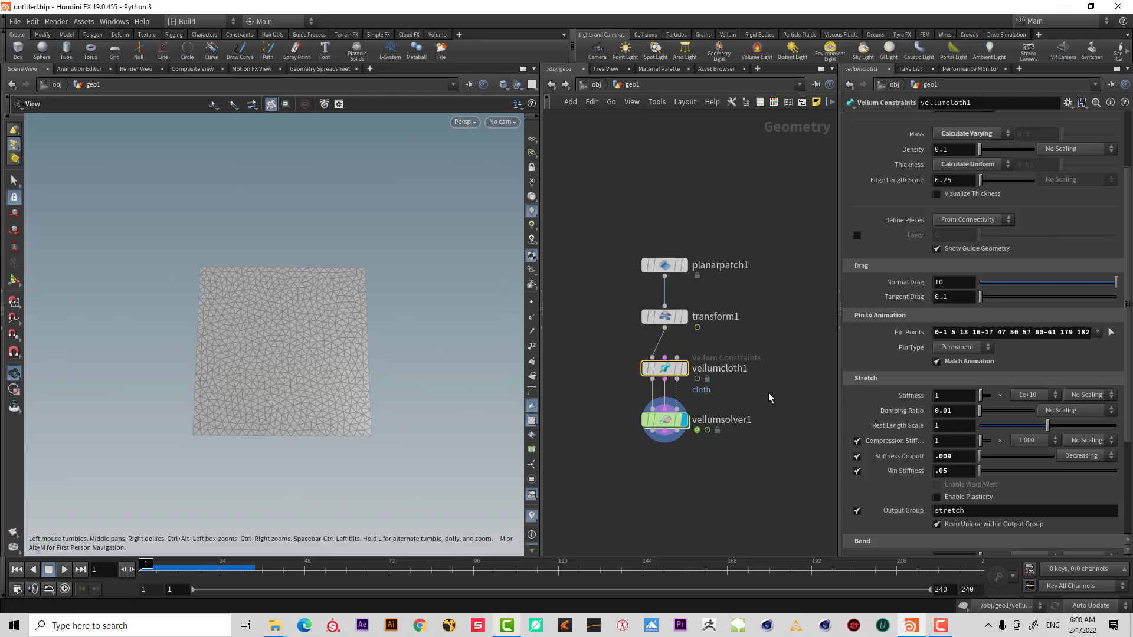
{"action": "left_click_drag", "start_coordinate": [768, 392], "coordinate": [606, 355]}
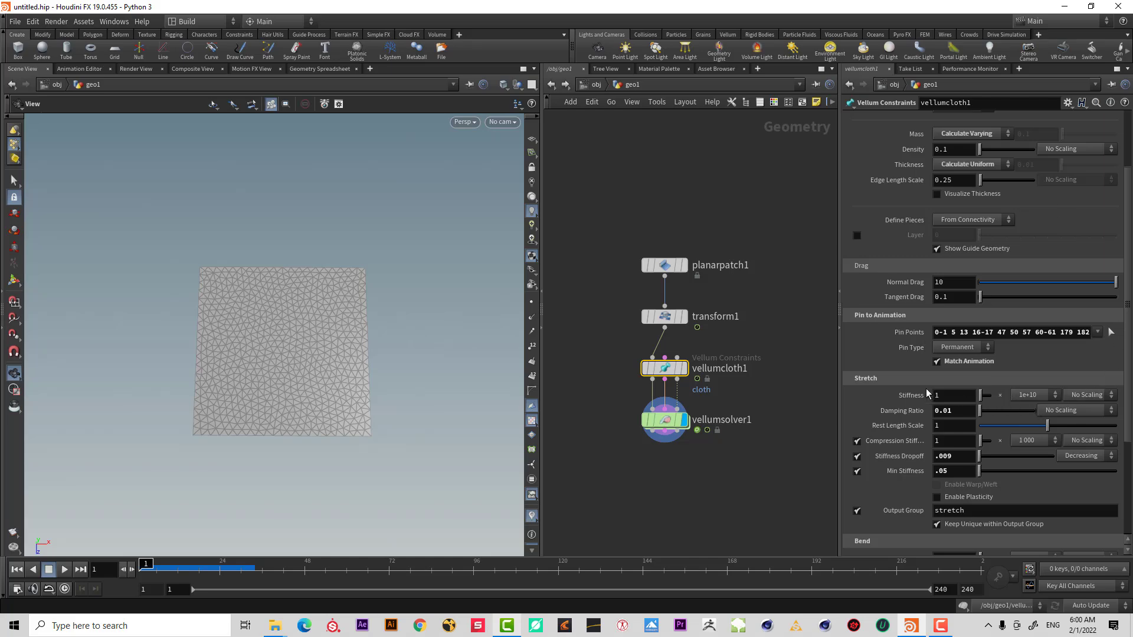
{"action": "left_click", "coordinate": [64, 570]}
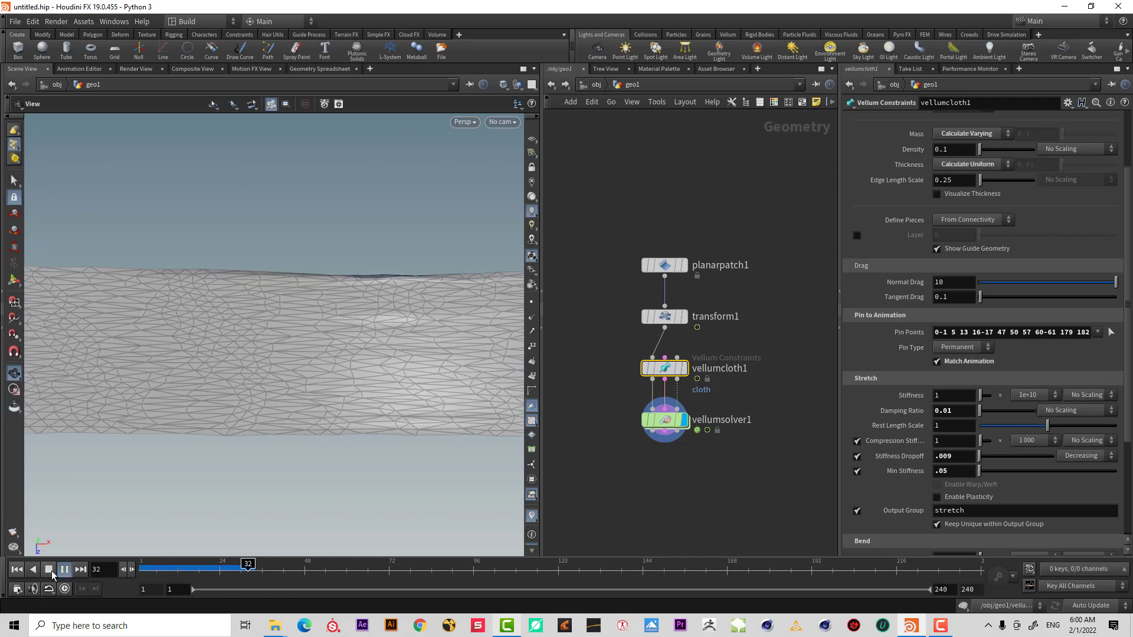
{"action": "right_click_drag", "start_coordinate": [353, 361], "coordinate": [250, 423]}
{"action": "left_click_drag", "start_coordinate": [160, 570], "coordinate": [226, 570]}
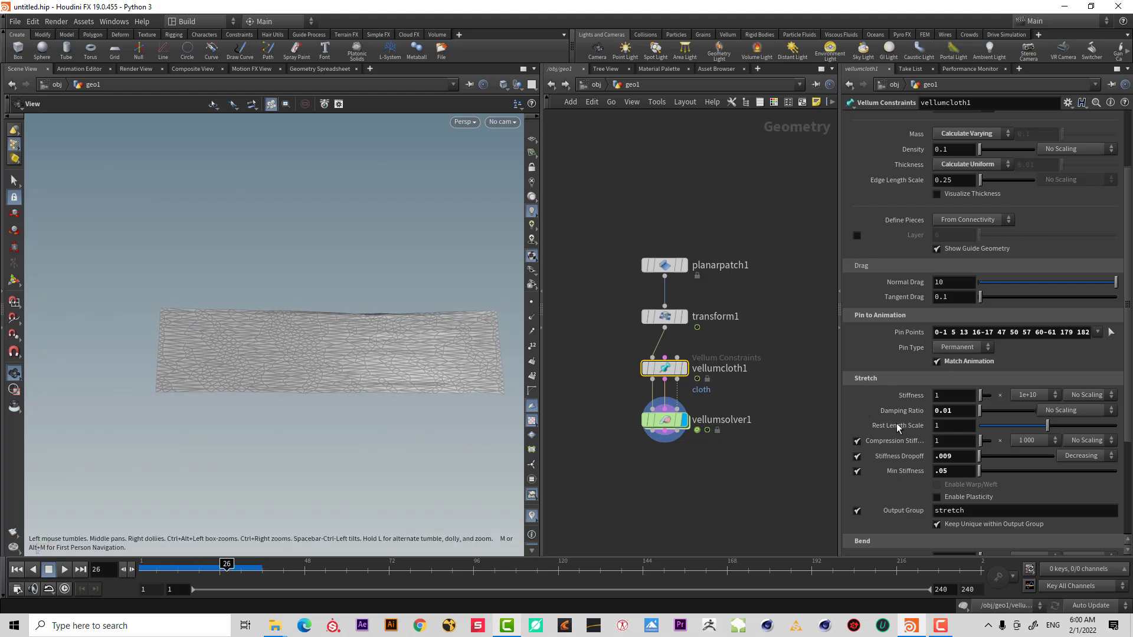
Set Min Stiffness to 0.01 and replay the simulation.
{"action": "scroll", "coordinate": [703, 400], "scroll_direction": "up", "scroll_amount": 2}
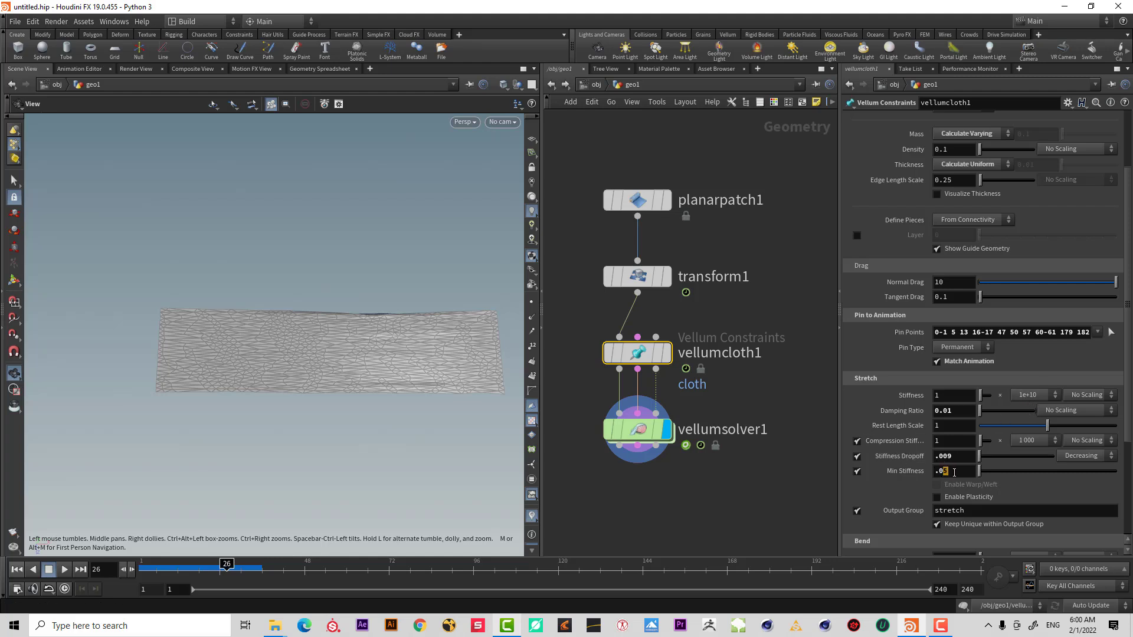
{"action": "key", "text": "Return"}
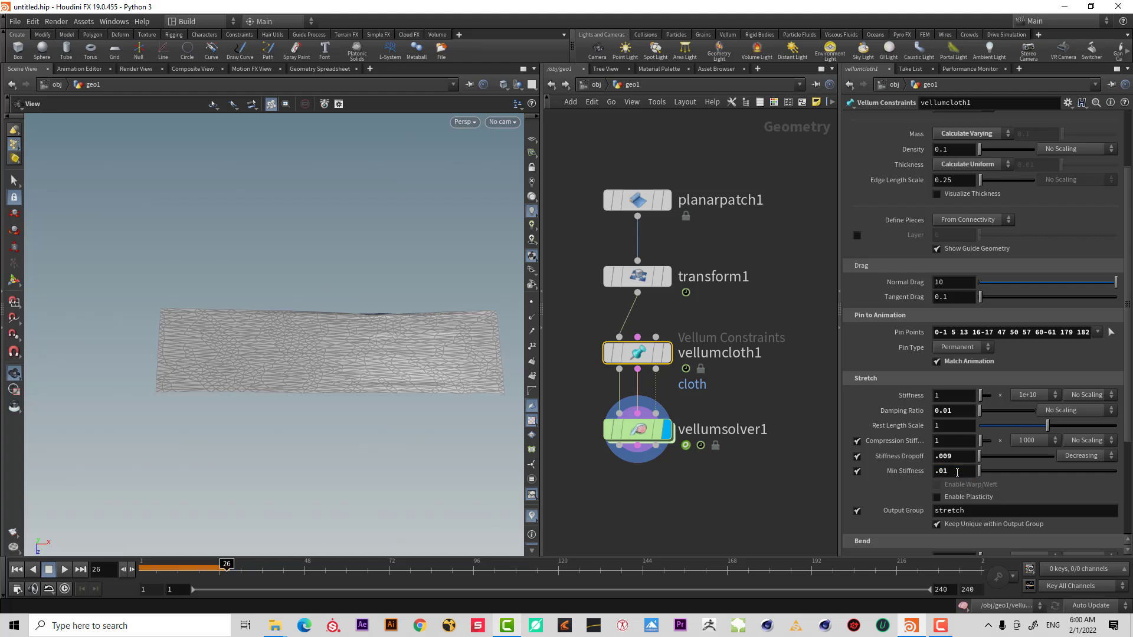
{"action": "left_click", "coordinate": [17, 570]}
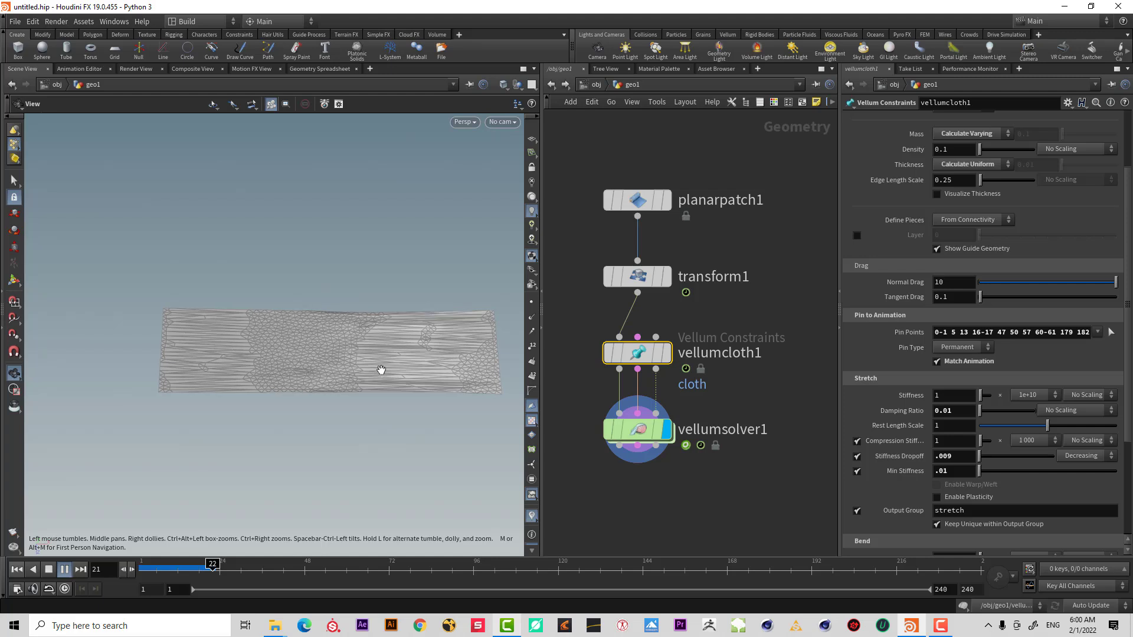
Set the stretch stiffness multiplier to 1, then rewind and replay the simulation.
{"action": "left_click", "coordinate": [50, 570]}
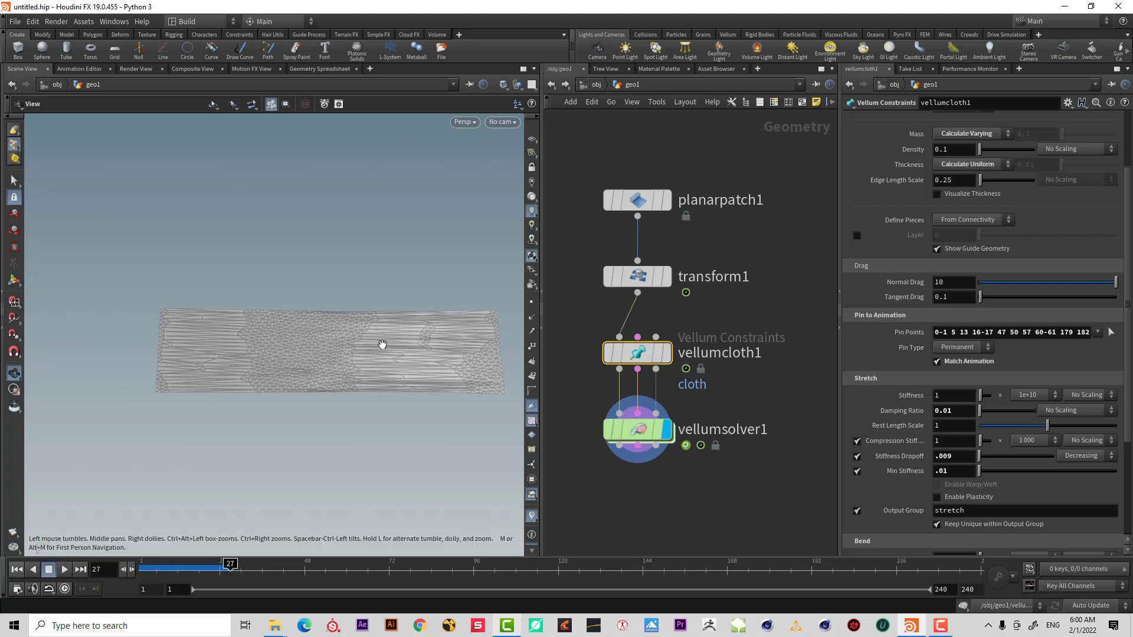
{"action": "left_click", "coordinate": [1036, 395]}
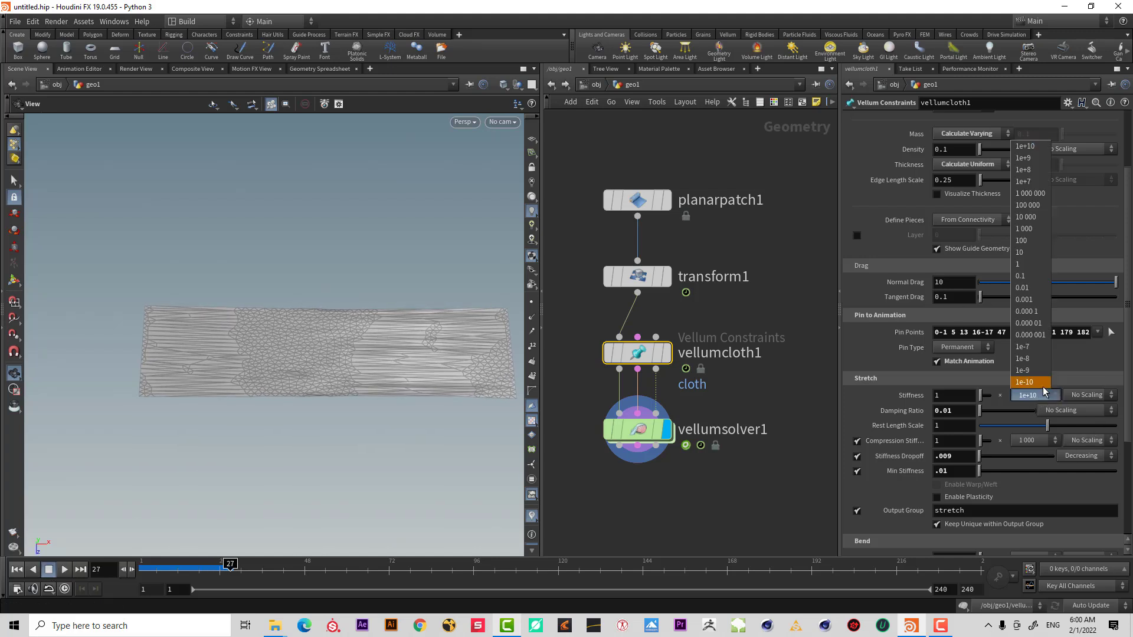
{"action": "left_click", "coordinate": [1049, 266]}
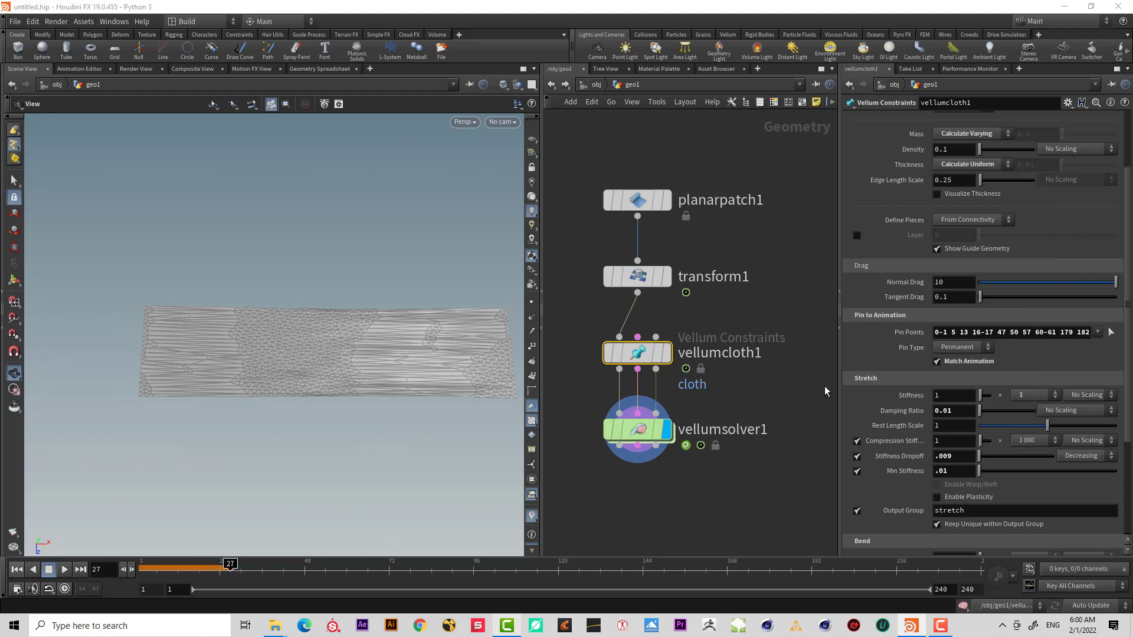
{"action": "left_click", "coordinate": [16, 570]}
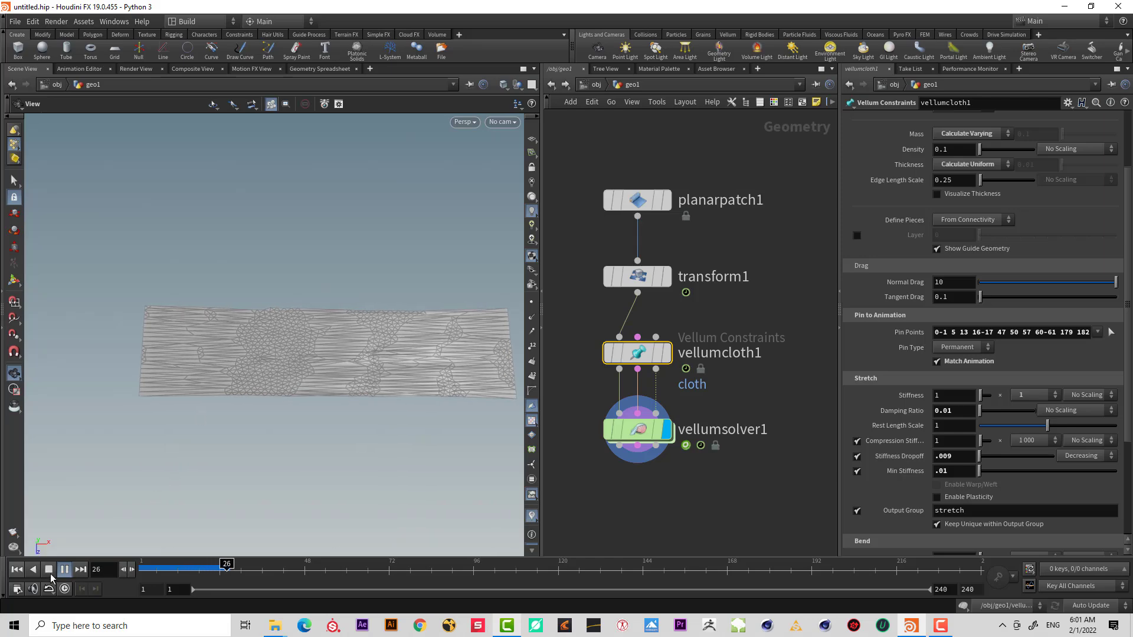
{"action": "left_click", "coordinate": [49, 571]}
{"action": "left_click_drag", "start_coordinate": [310, 332], "coordinate": [293, 355]}
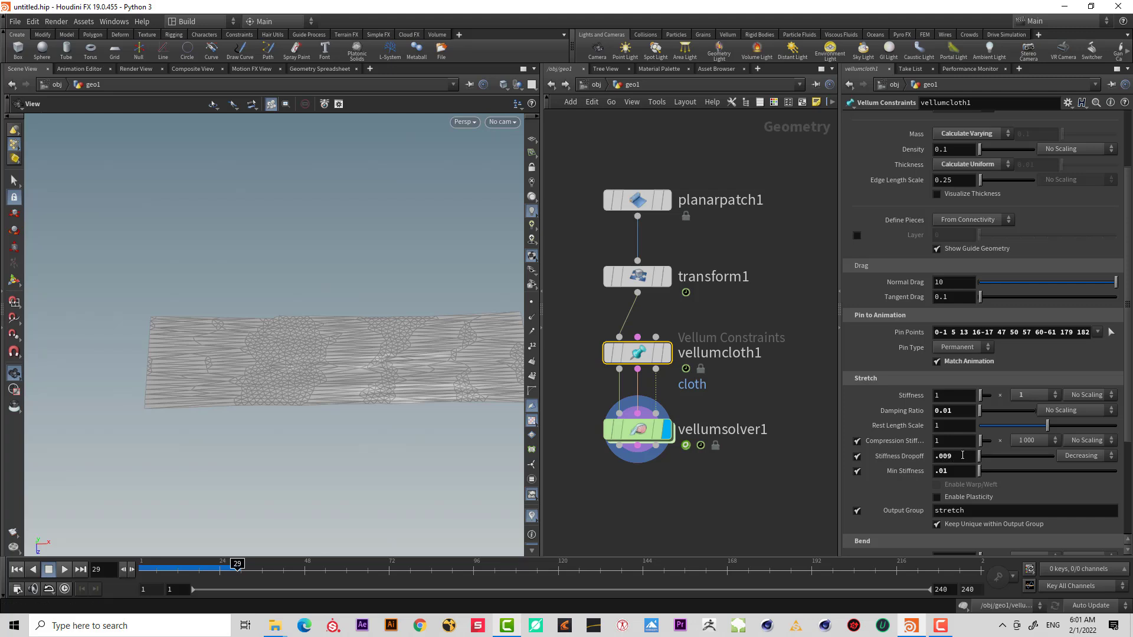
Scrub the simulation and inspect the stretched cloth from several angles.
{"action": "left_click", "coordinate": [1035, 395]}
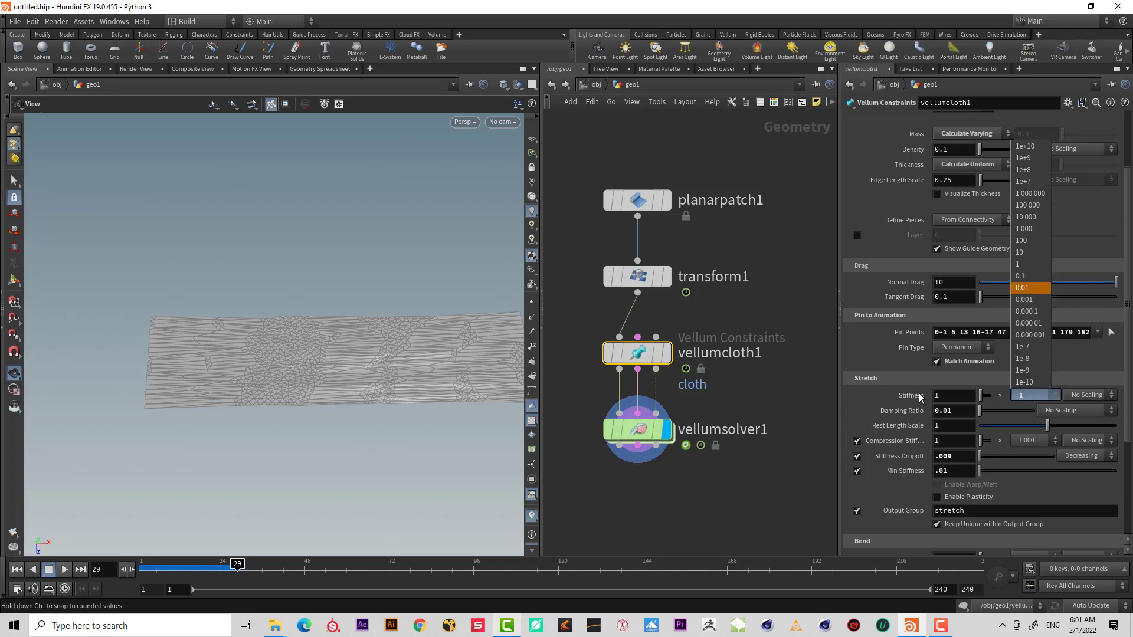
{"action": "left_click", "coordinate": [1010, 485]}
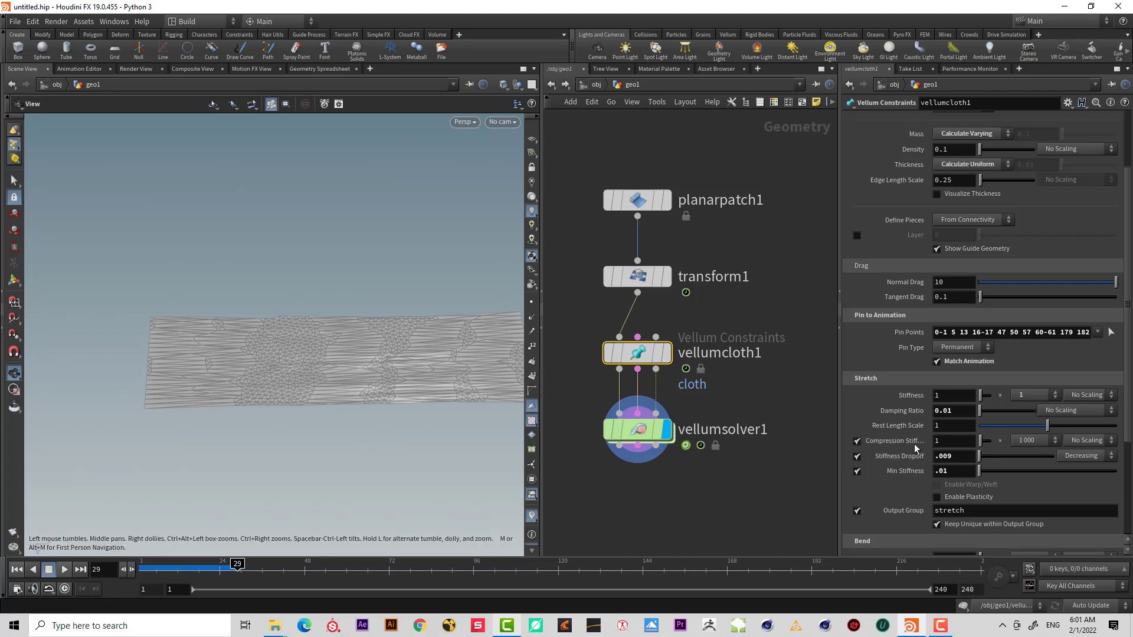
{"action": "mouse_move", "coordinate": [903, 447]}
{"action": "left_click_drag", "start_coordinate": [320, 379], "coordinate": [352, 393]}
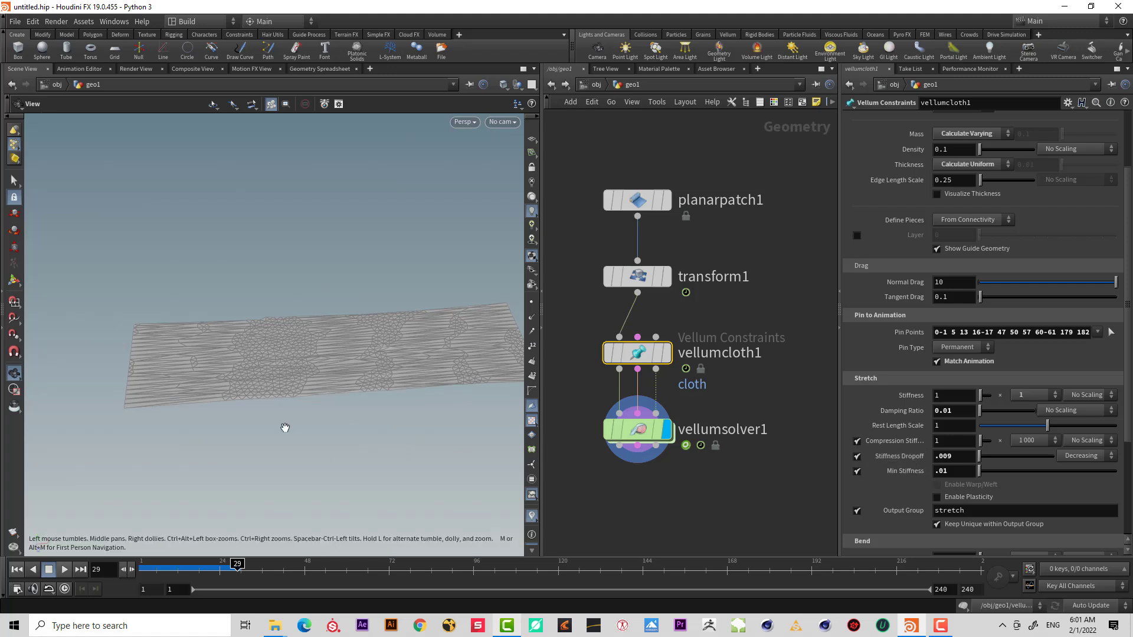
{"action": "left_click_drag", "start_coordinate": [302, 388], "coordinate": [326, 372]}
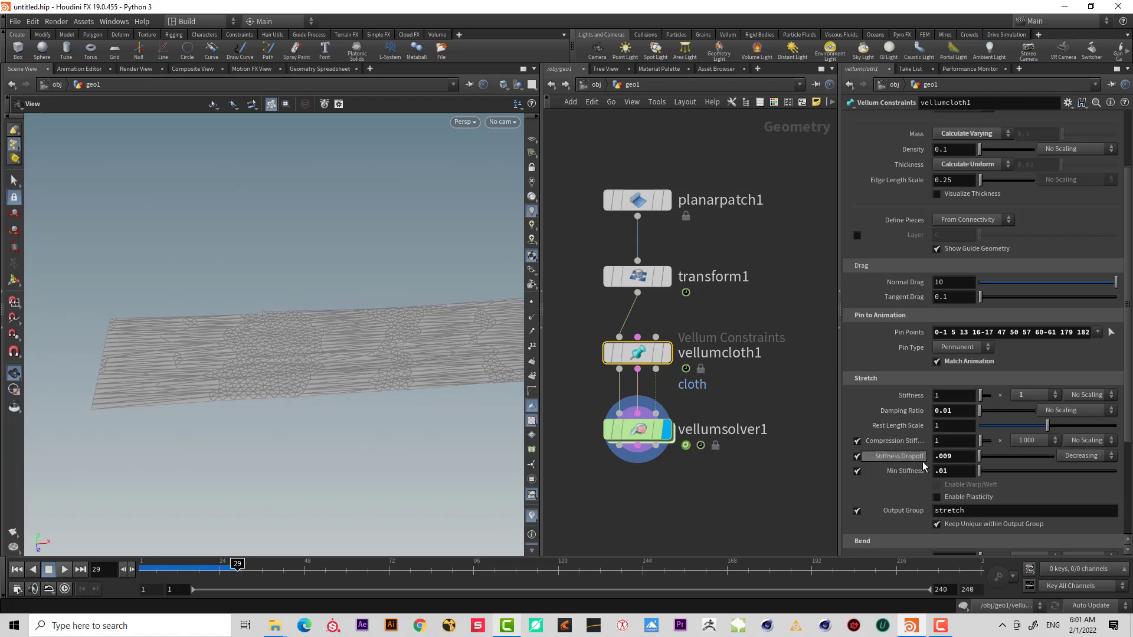
{"action": "left_click", "coordinate": [1036, 398]}
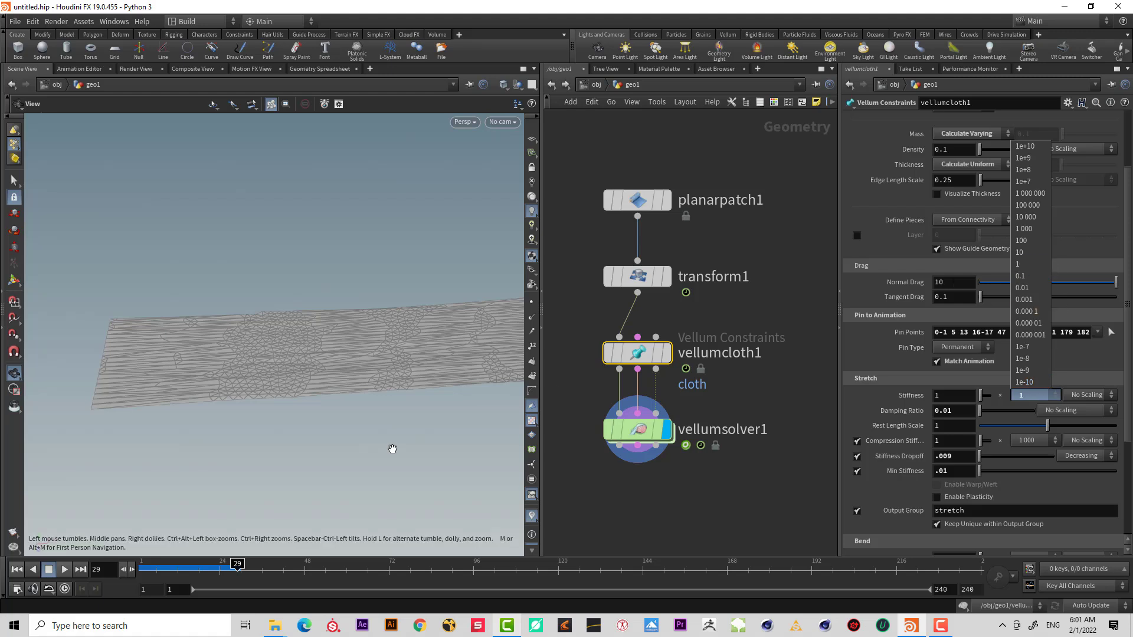
{"action": "left_click", "coordinate": [1035, 264]}
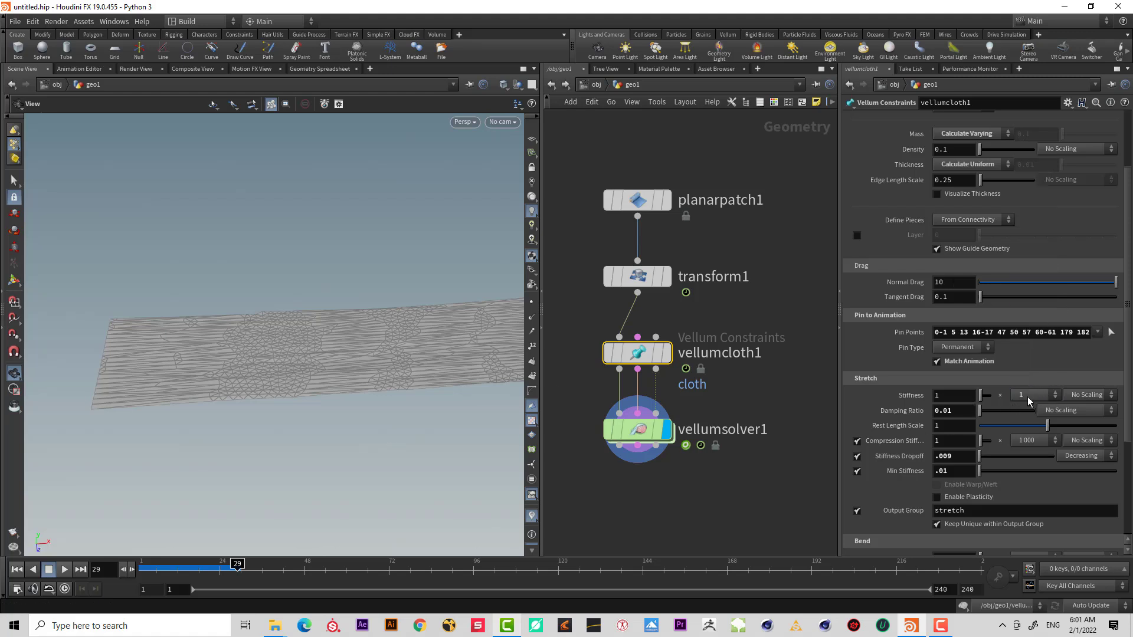
{"action": "left_click_drag", "start_coordinate": [399, 382], "coordinate": [324, 410]}
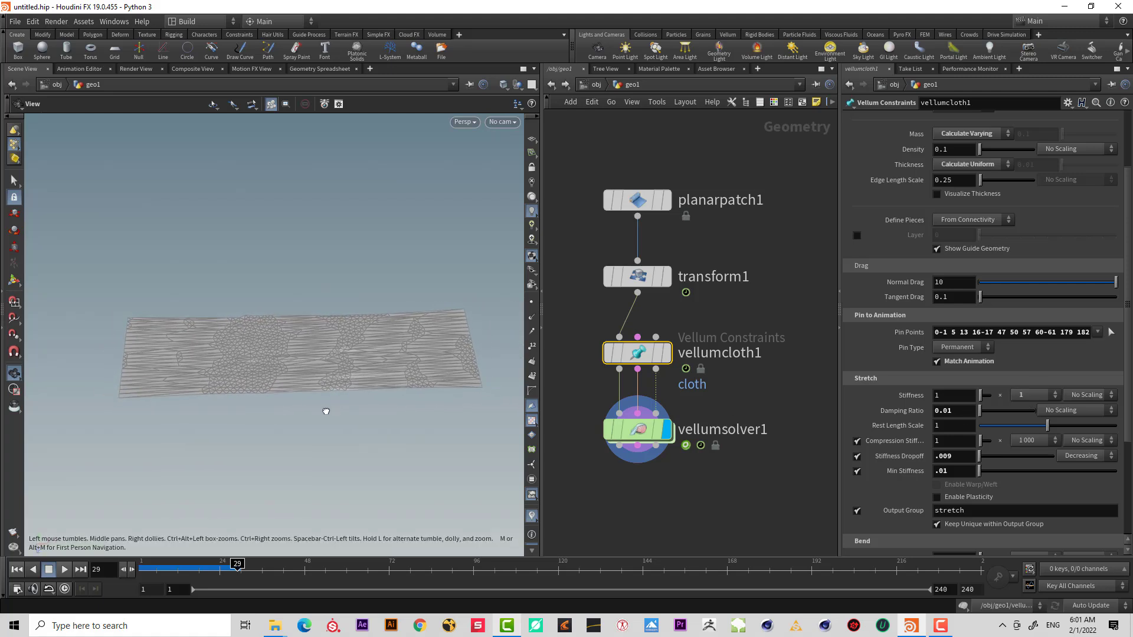
{"action": "left_click_drag", "start_coordinate": [386, 366], "coordinate": [330, 407]}
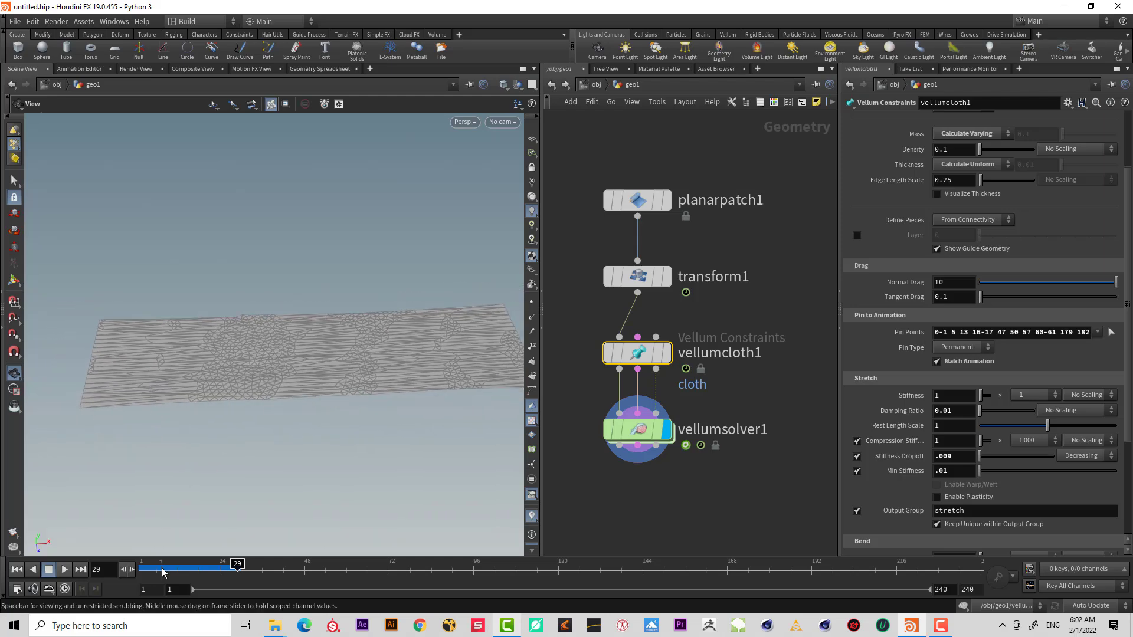
{"action": "left_click_drag", "start_coordinate": [141, 568], "coordinate": [230, 567]}
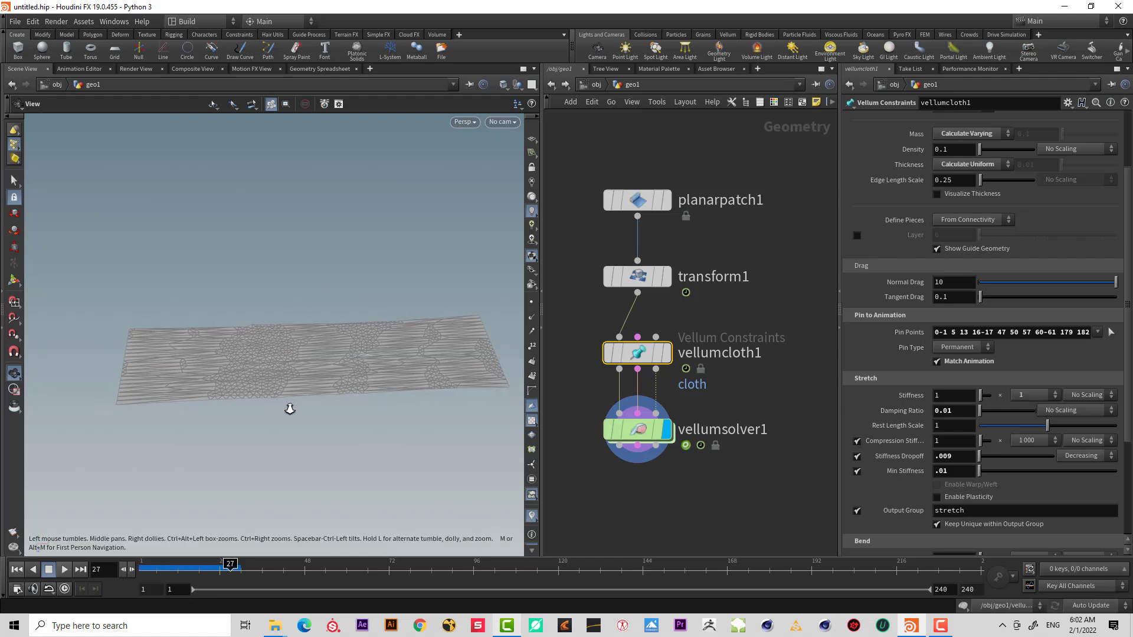
{"action": "left_click_drag", "start_coordinate": [296, 440], "coordinate": [321, 438]}
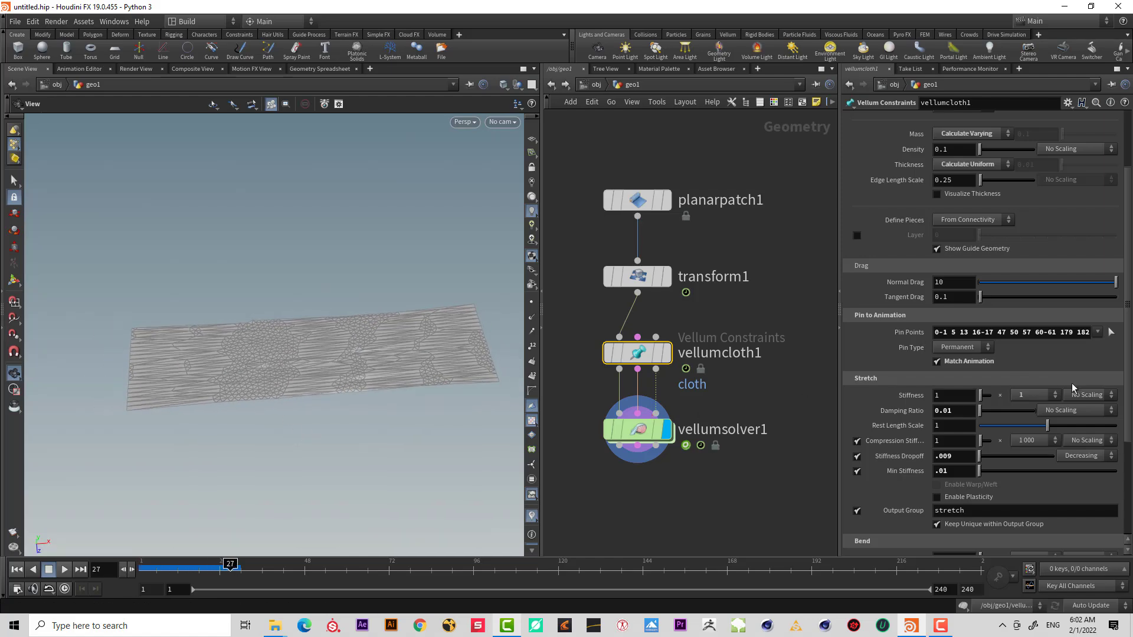
Set the stretch stiffness multiplier back to 1e+10 and rewind the simulation.
{"action": "left_click", "coordinate": [1055, 395]}
{"action": "left_click", "coordinate": [1023, 145]}
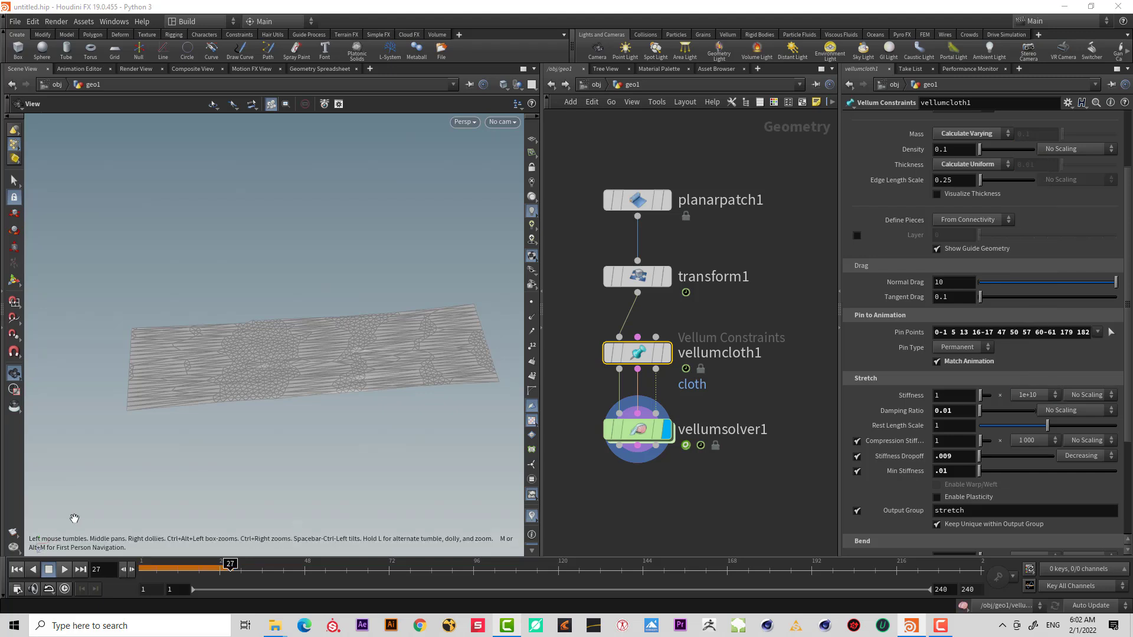
{"action": "left_click", "coordinate": [17, 569]}
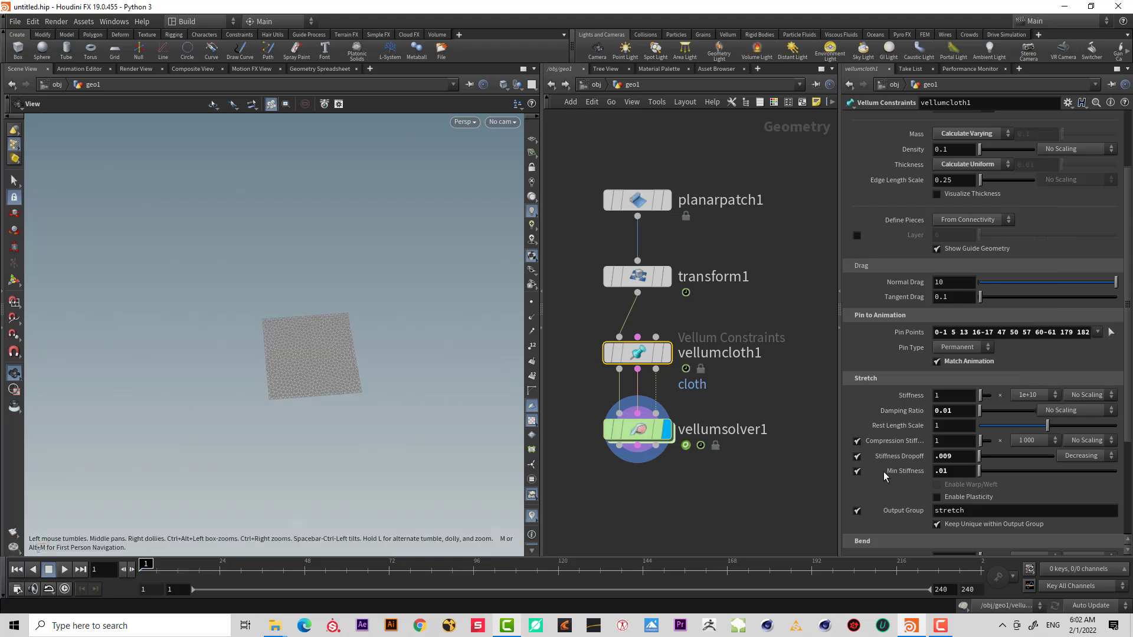
Set Min Stiffness to 0.05 and inspect the cloth patch at the first frame.
{"action": "left_click", "coordinate": [959, 470]}
{"action": "type", "text": "5"}
{"action": "key", "text": "Return"}
{"action": "scroll", "coordinate": [417, 320], "scroll_direction": "up", "scroll_amount": 2}
{"action": "left_click_drag", "start_coordinate": [416, 321], "coordinate": [448, 375]}
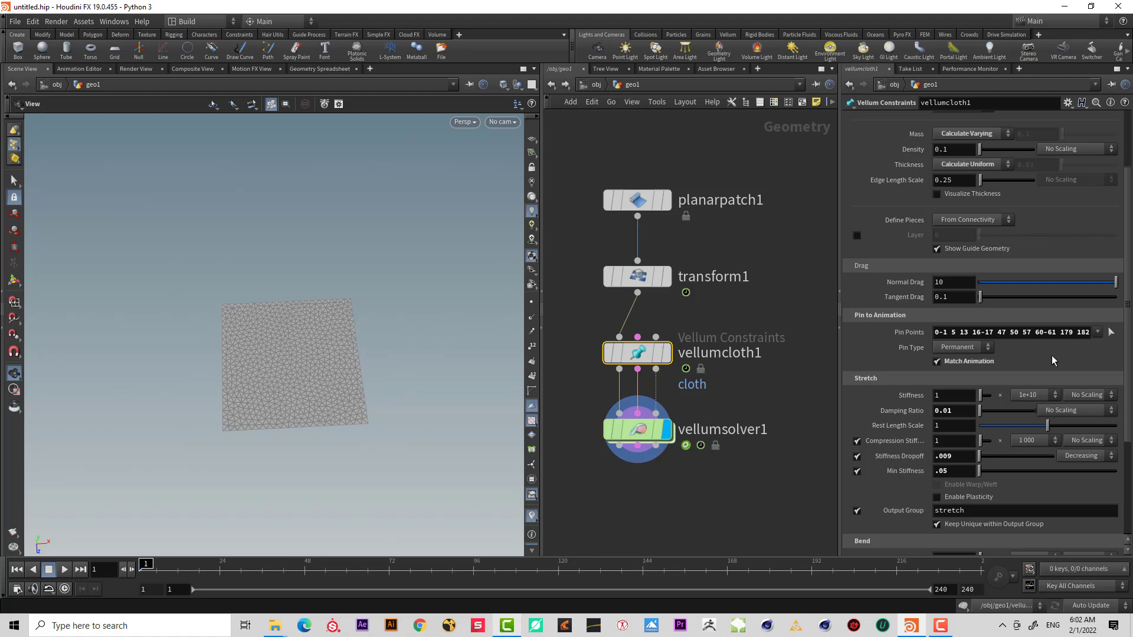
{"action": "left_click_drag", "start_coordinate": [276, 348], "coordinate": [278, 361]}
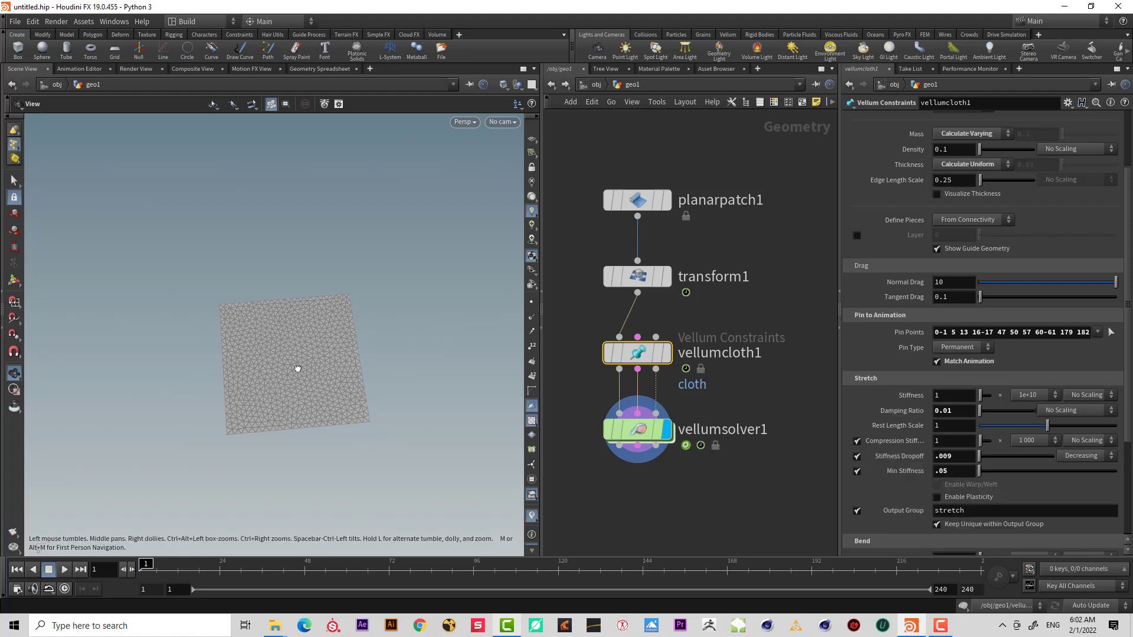
{"action": "left_click_drag", "start_coordinate": [296, 370], "coordinate": [260, 324]}
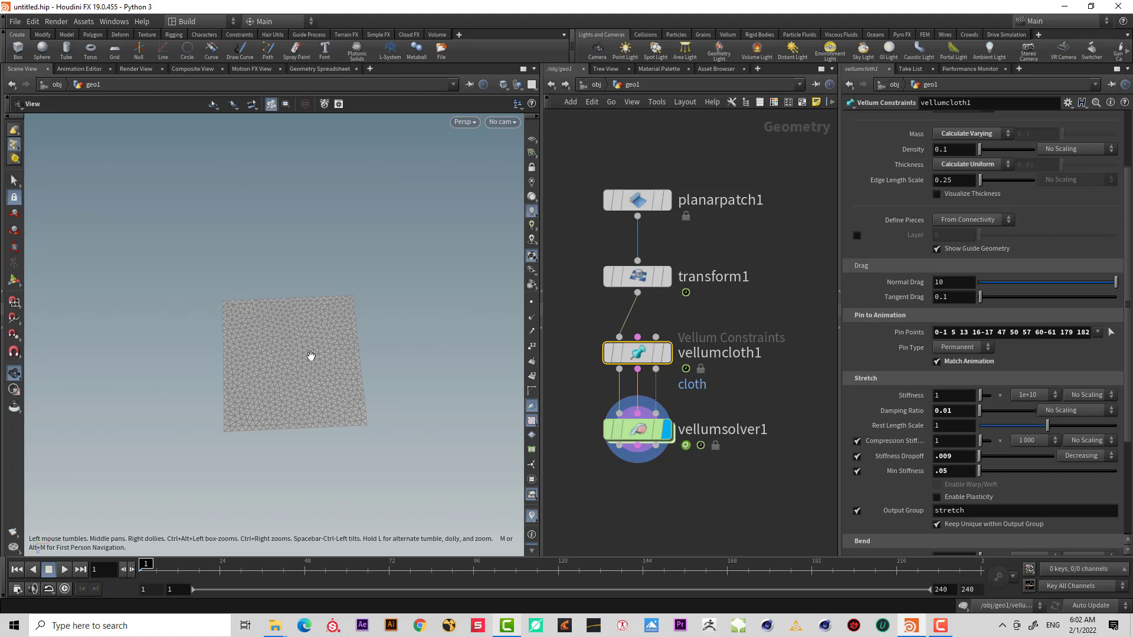
{"action": "right_click_drag", "start_coordinate": [284, 323], "coordinate": [328, 312]}
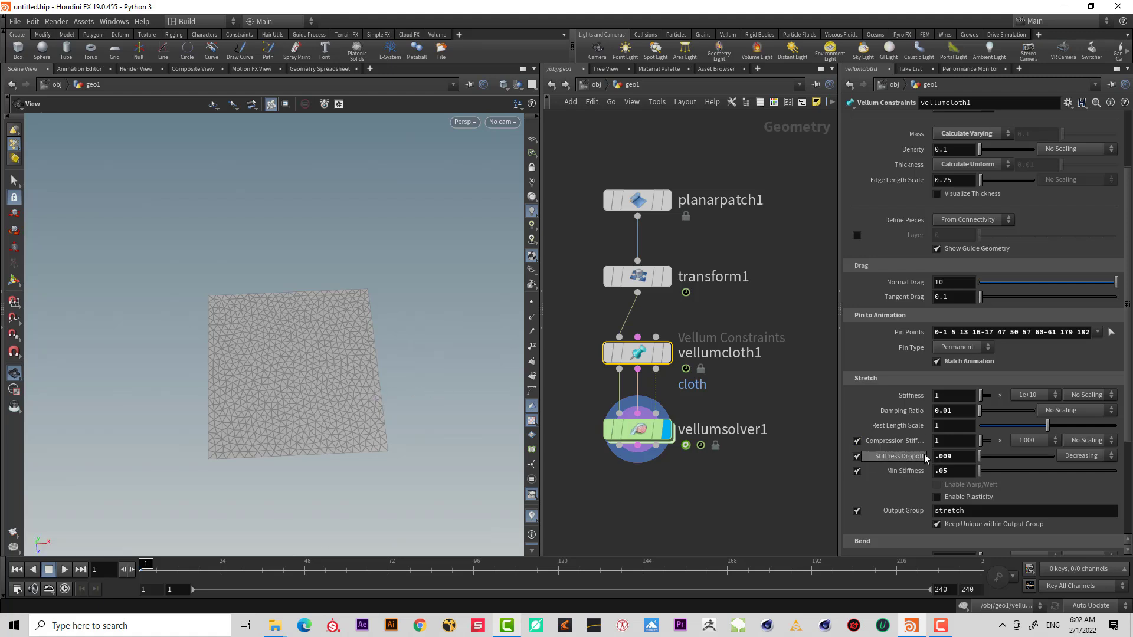
Set the stretch stiffness scaling to Scale by Attribute and copy the stretchstiffness attribute name.
{"action": "left_click", "coordinate": [1085, 395]}
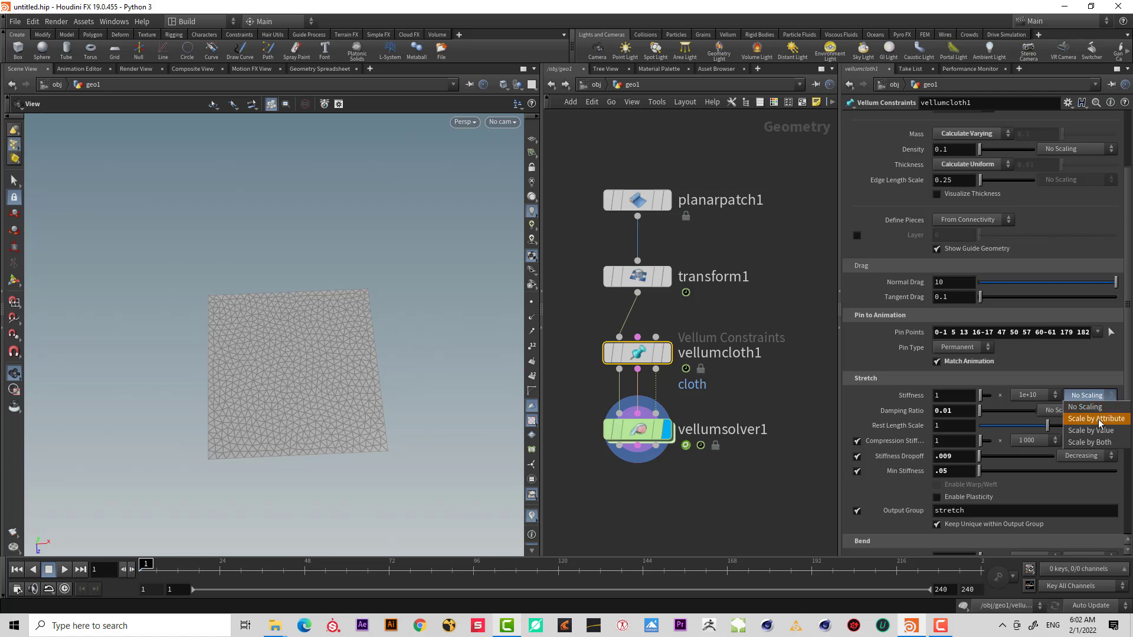
{"action": "left_click", "coordinate": [1100, 418]}
{"action": "left_click", "coordinate": [975, 410]}
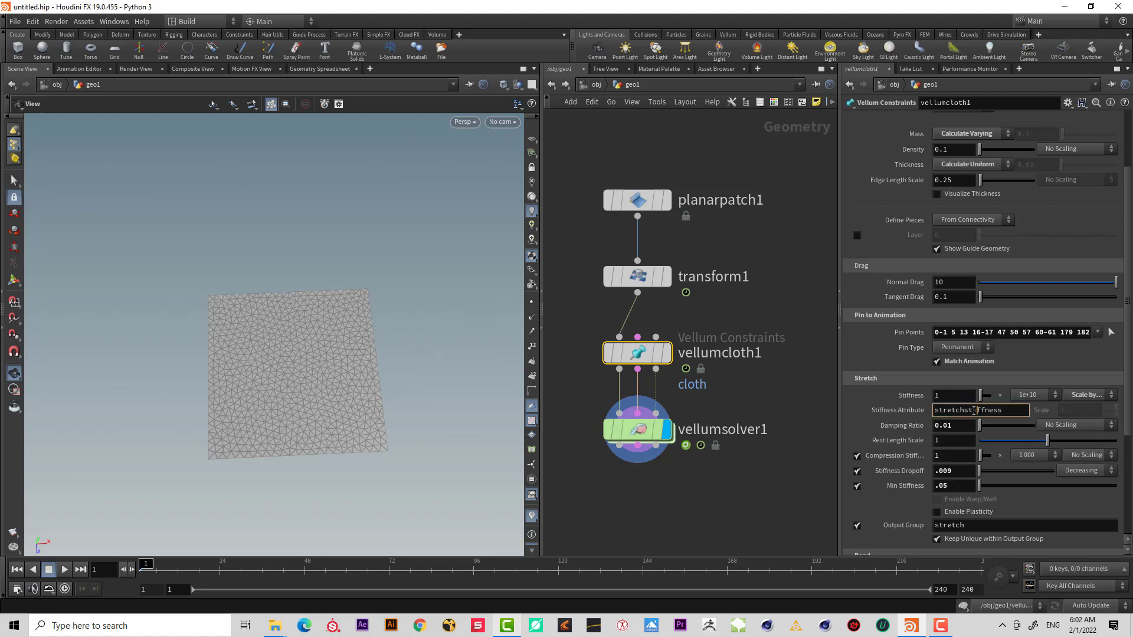
{"action": "double_click", "coordinate": [974, 410]}
Insert an Attribute Wrangle node between planarpatch1 and transform1.
{"action": "left_click", "coordinate": [758, 307]}
{"action": "middle_click_drag", "start_coordinate": [758, 304], "coordinate": [764, 358]}
{"action": "left_click_drag", "start_coordinate": [648, 253], "coordinate": [647, 192]}
{"action": "middle_click_drag", "start_coordinate": [659, 234], "coordinate": [699, 222]}
{"action": "mouse_move", "coordinate": [717, 270]}
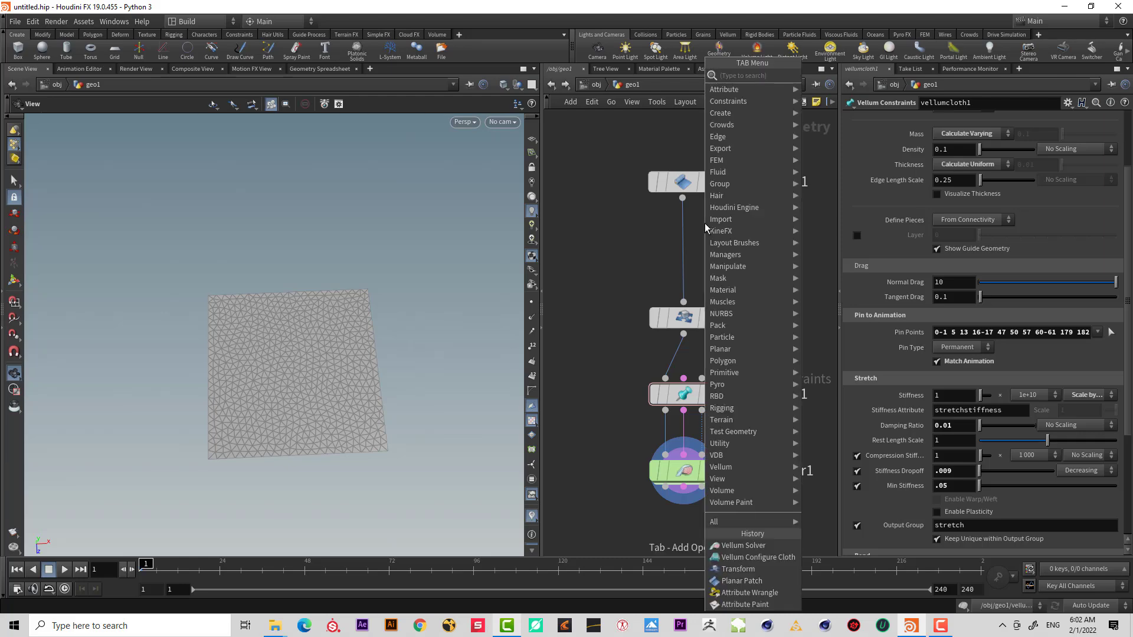
{"action": "key", "text": "Tab"}
{"action": "type", "text": "attwr"}
{"action": "key", "text": "Return"}
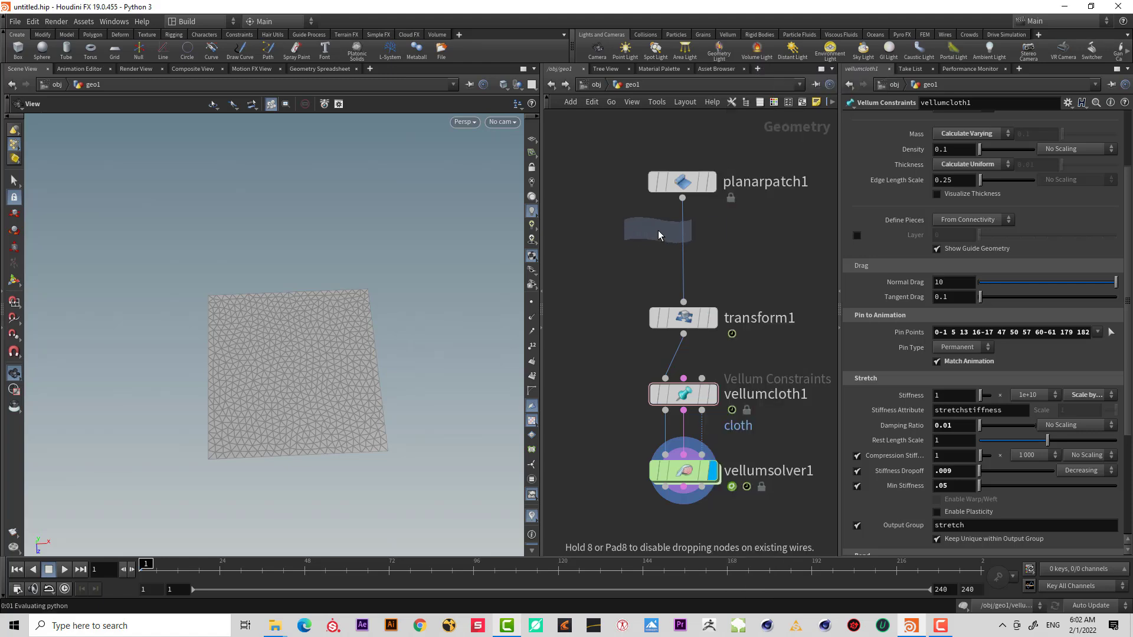
{"action": "left_click", "coordinate": [679, 251]}
Write VEX code in the wrangle setting f@stretchstiffness = 1.
{"action": "left_click", "coordinate": [963, 240]}
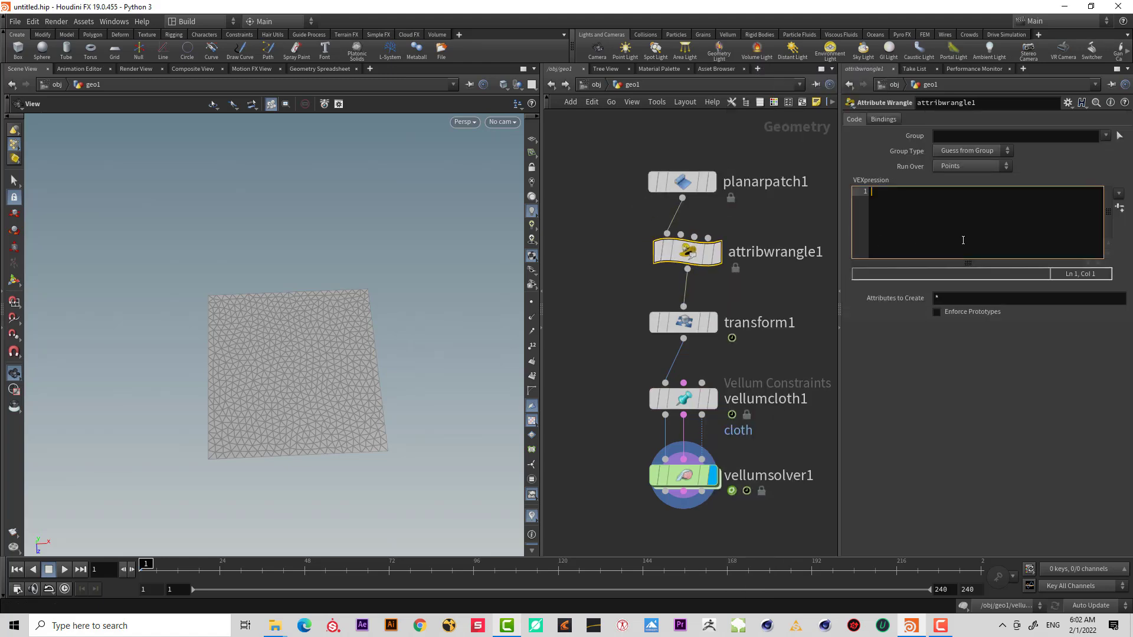
{"action": "type", "text": "f@stretchstiffness = 1;"}
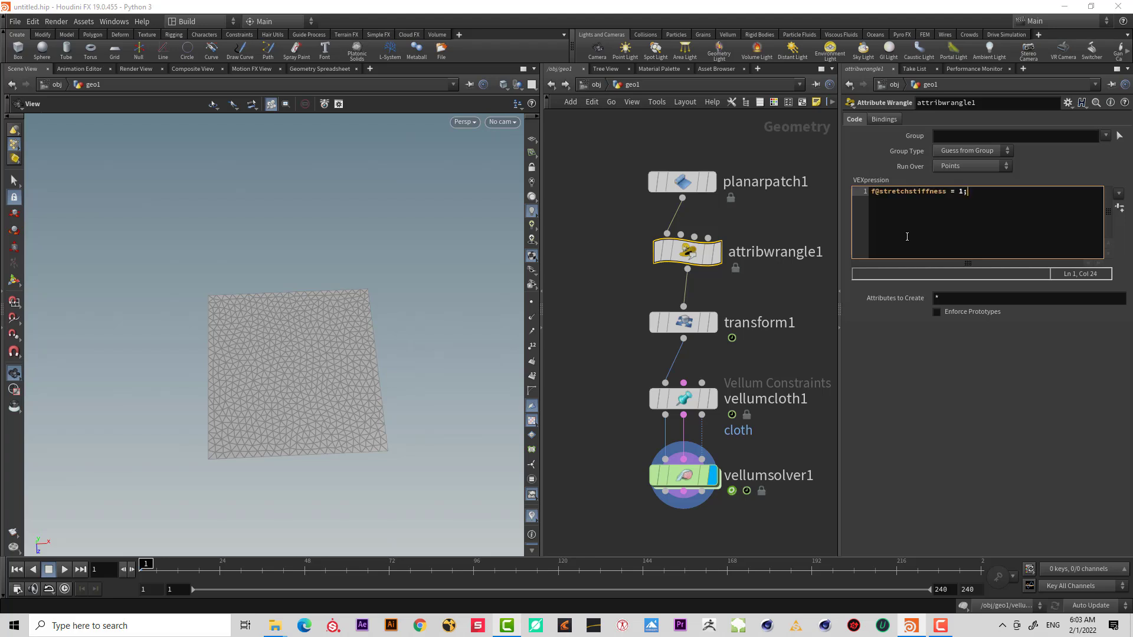
Insert an Attribute Paint node below the attribute wrangle.
{"action": "left_click_drag", "start_coordinate": [771, 296], "coordinate": [675, 143]}
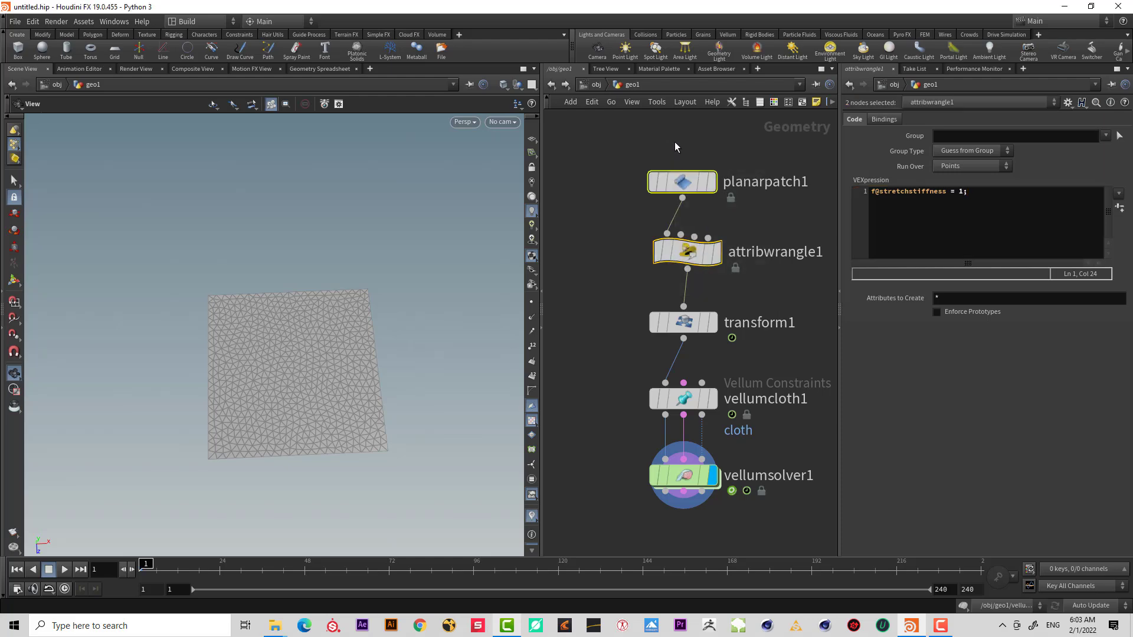
{"action": "key", "text": "Tab"}
{"action": "type", "text": "a"}
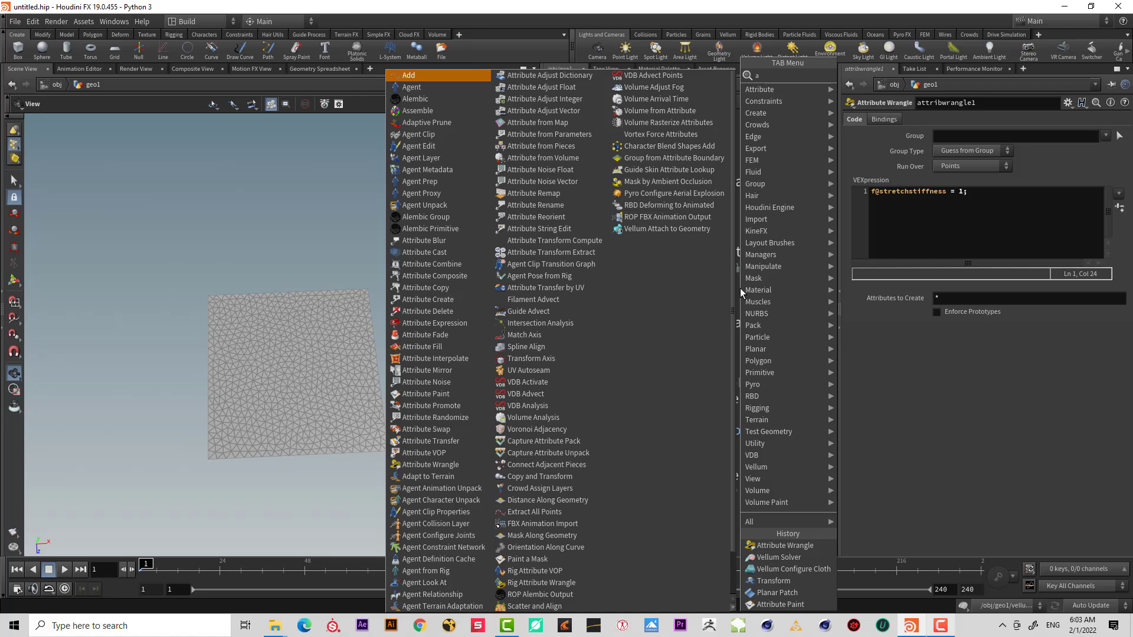
{"action": "type", "text": "tt"}
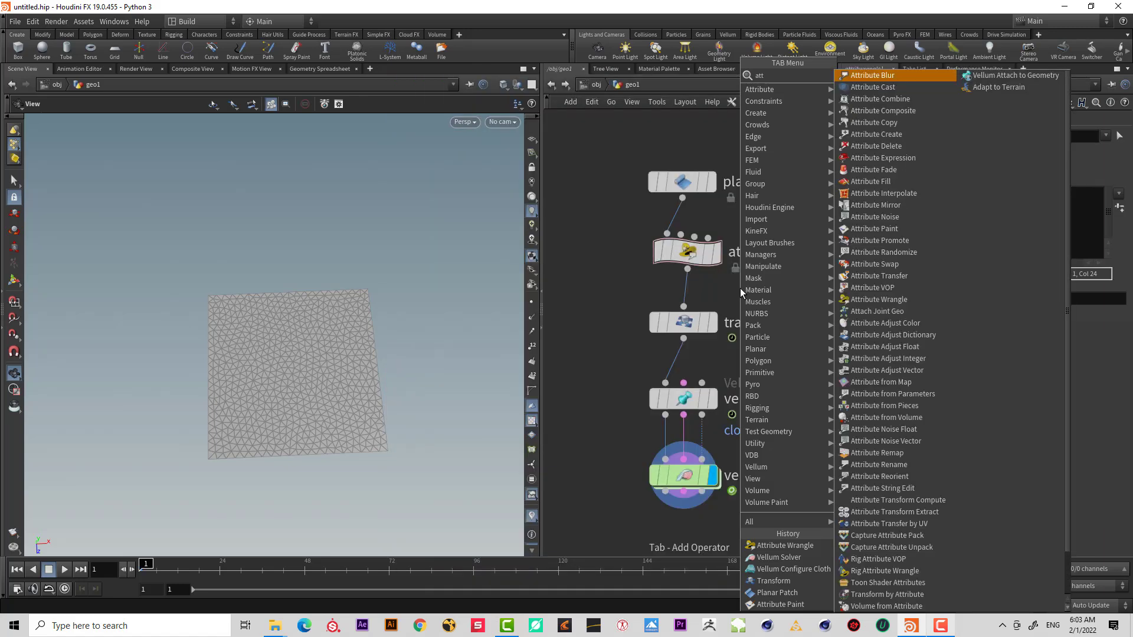
{"action": "type", "text": "pa"}
{"action": "key", "text": "Return"}
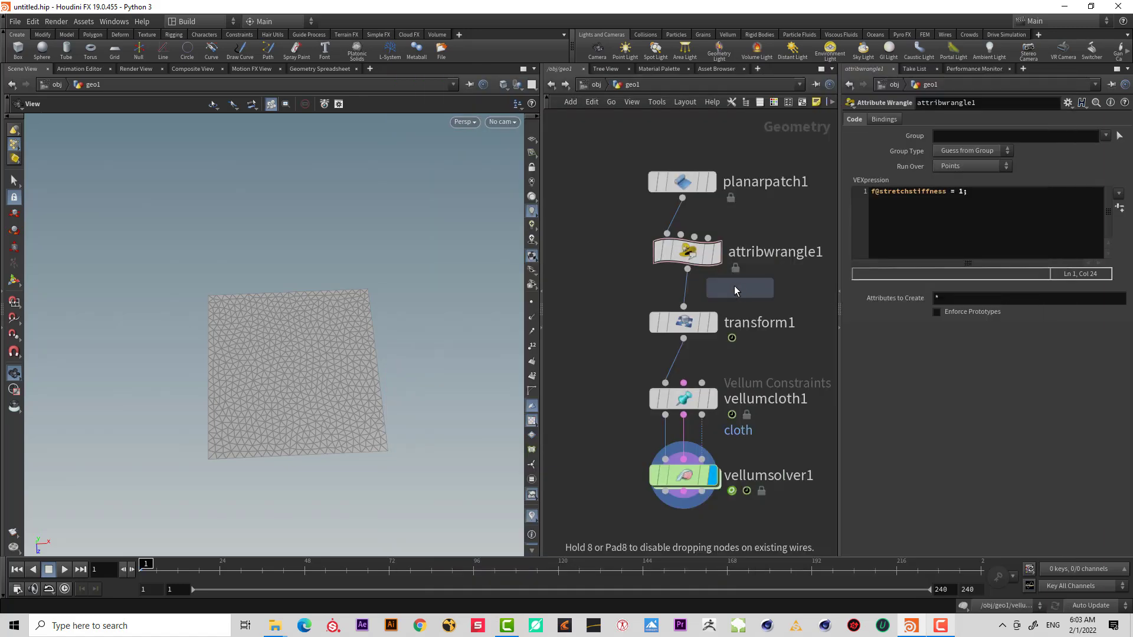
{"action": "left_click", "coordinate": [685, 292]}
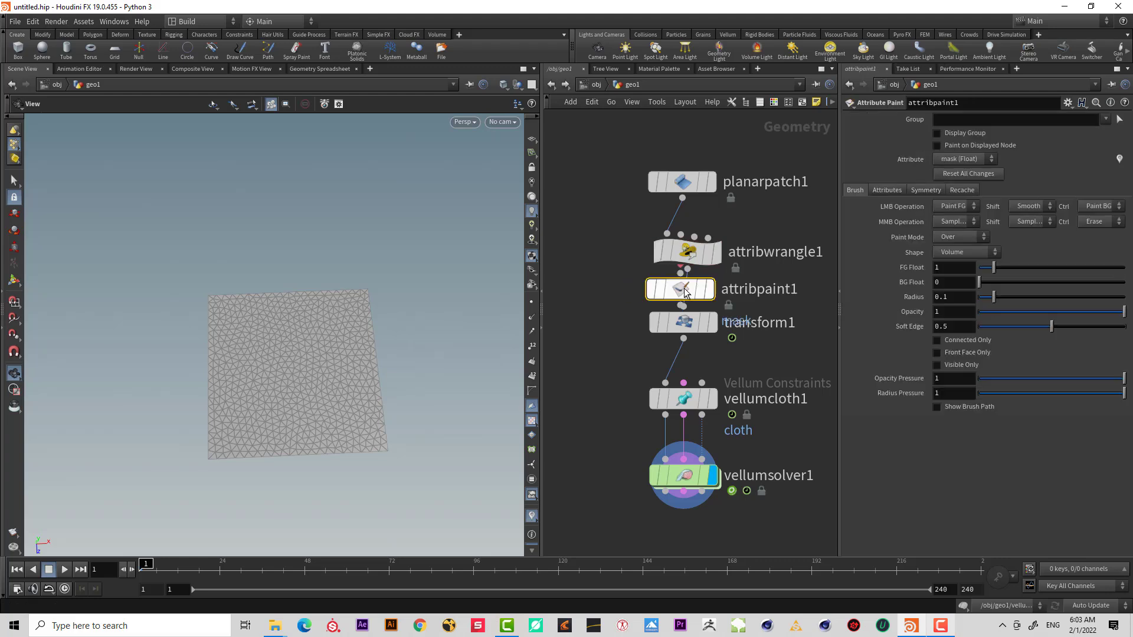
{"action": "left_click_drag", "start_coordinate": [685, 290], "coordinate": [691, 296]}
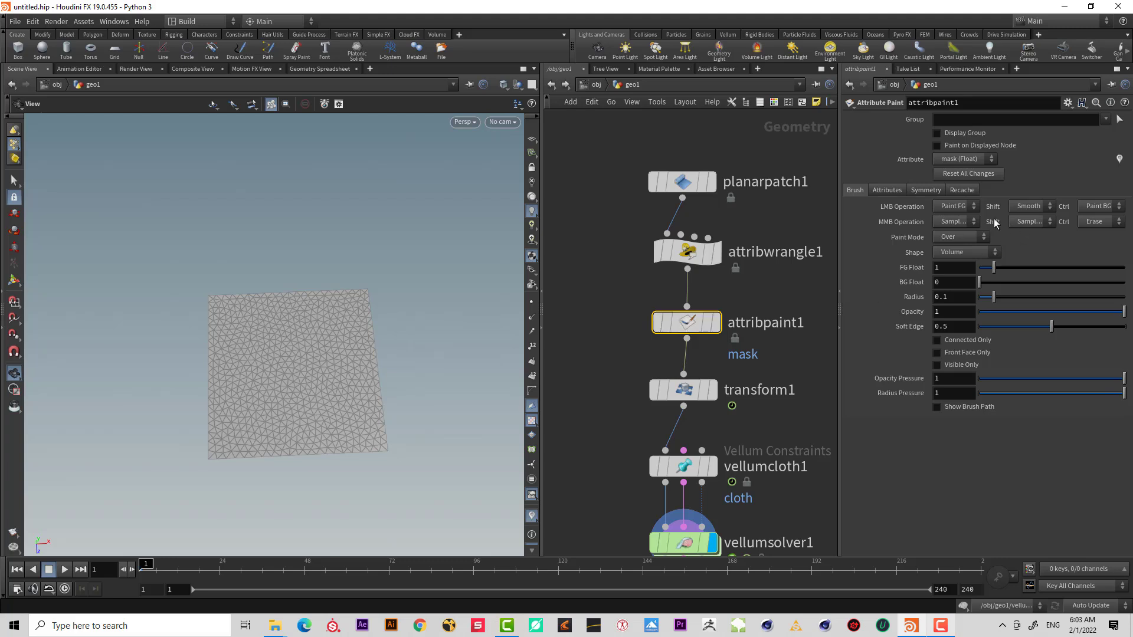
Set the Attribute Paint node's attribute name to stretchstiffness.
{"action": "left_click", "coordinate": [892, 191]}
{"action": "double_click", "coordinate": [981, 224]}
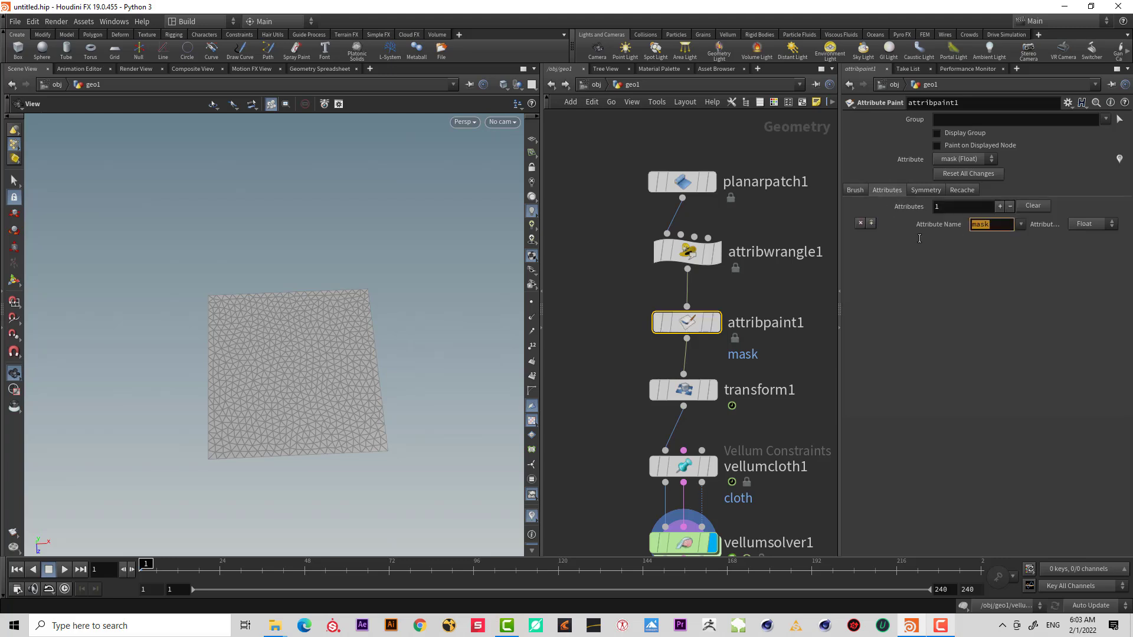
{"action": "type", "text": "stretchstiffness"}
{"action": "key", "text": "Return"}
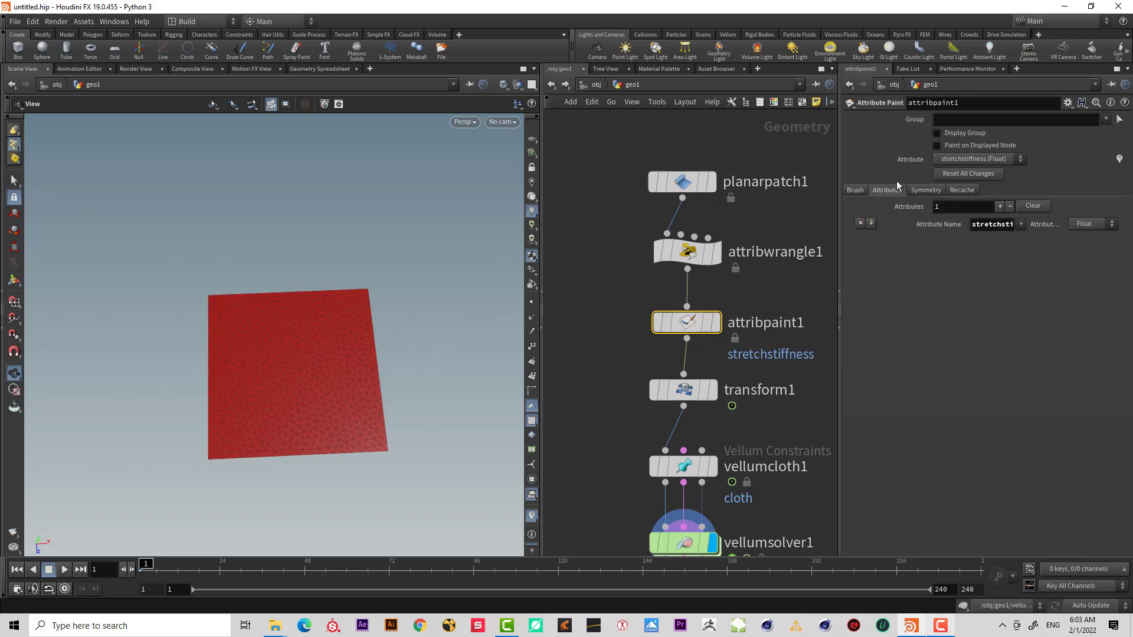
Open the Attribute Paint node's brush settings and orbit around the patch to inspect it.
{"action": "left_click", "coordinate": [855, 191]}
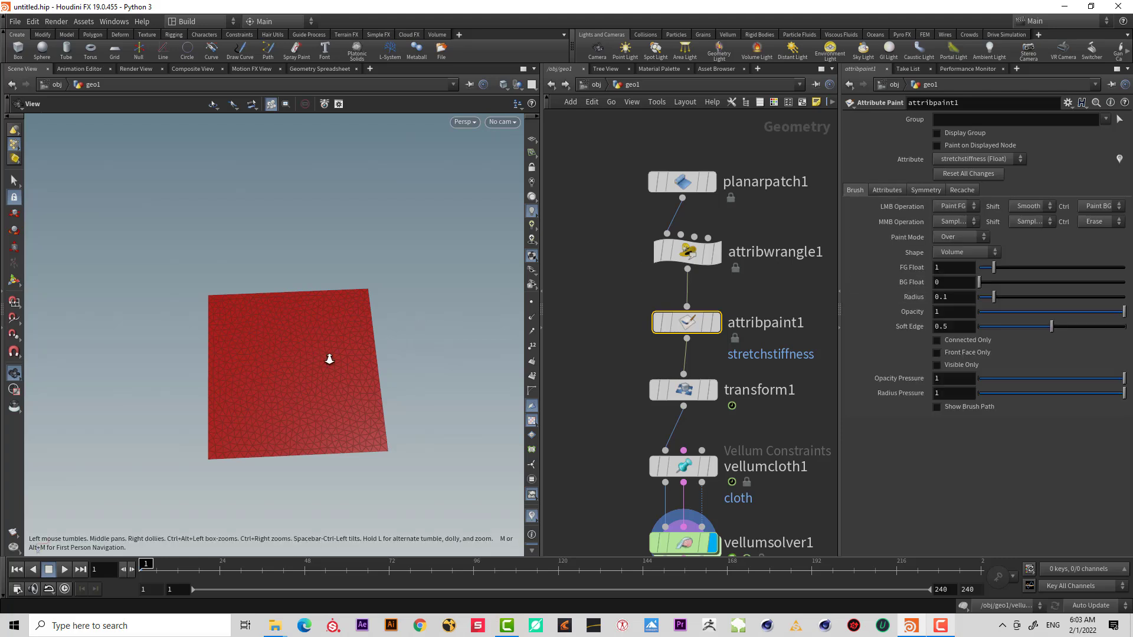
{"action": "right_click_drag", "start_coordinate": [329, 359], "coordinate": [420, 338]}
{"action": "left_click_drag", "start_coordinate": [331, 382], "coordinate": [368, 362]}
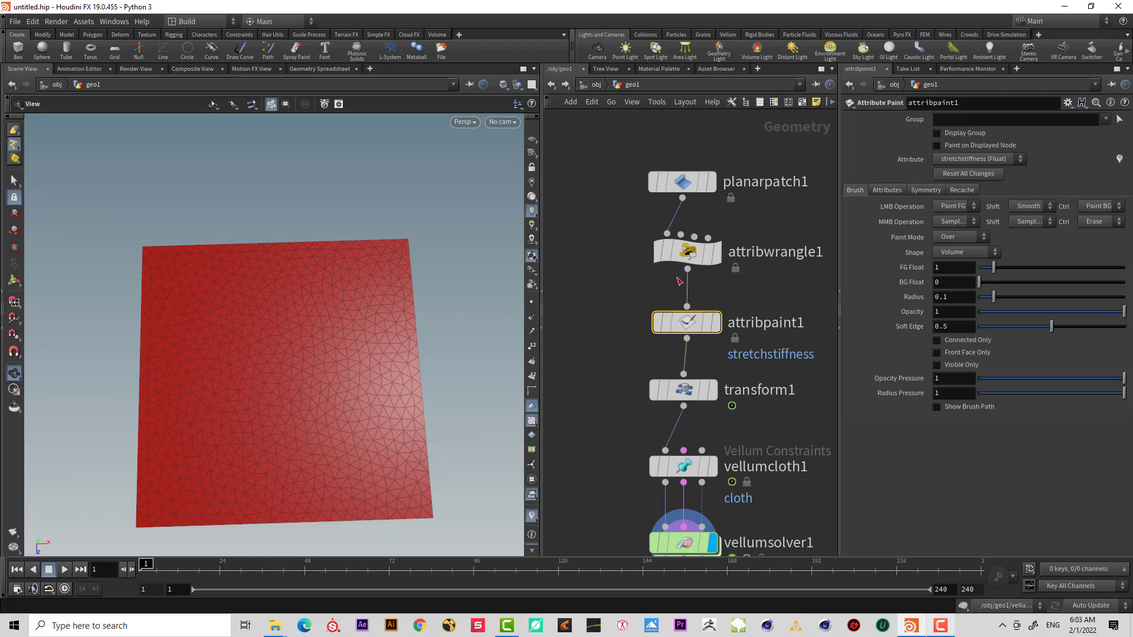
Set the display flag on attribwrangle1 to show its stretchstiffness values on the patch.
{"action": "left_click", "coordinate": [684, 251]}
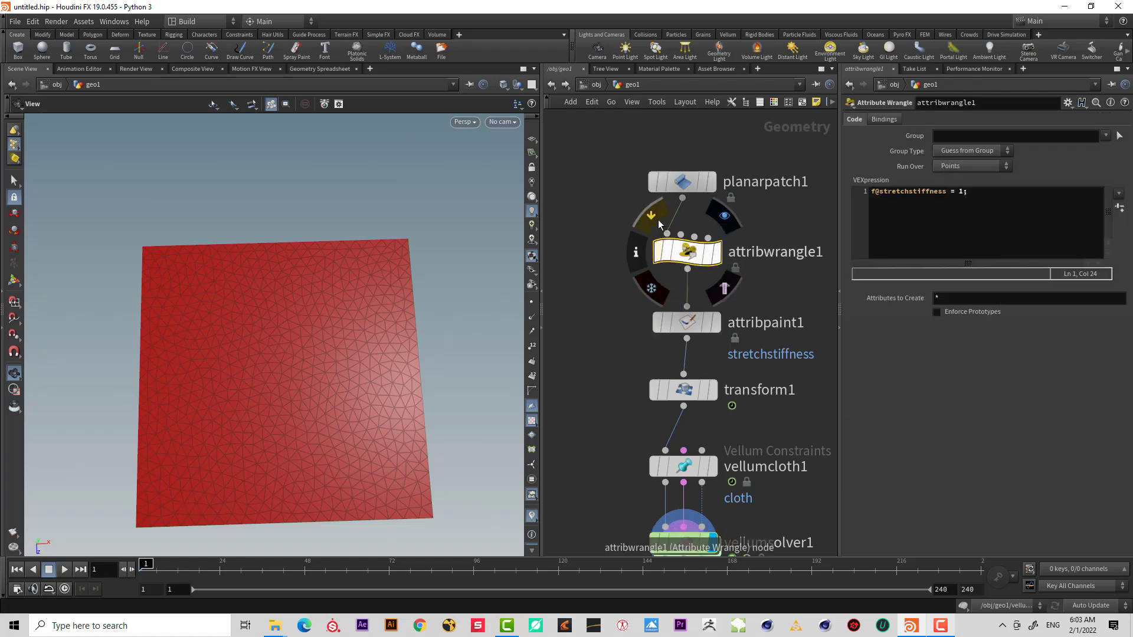
{"action": "left_click", "coordinate": [662, 250]}
{"action": "mouse_move", "coordinate": [666, 249]}
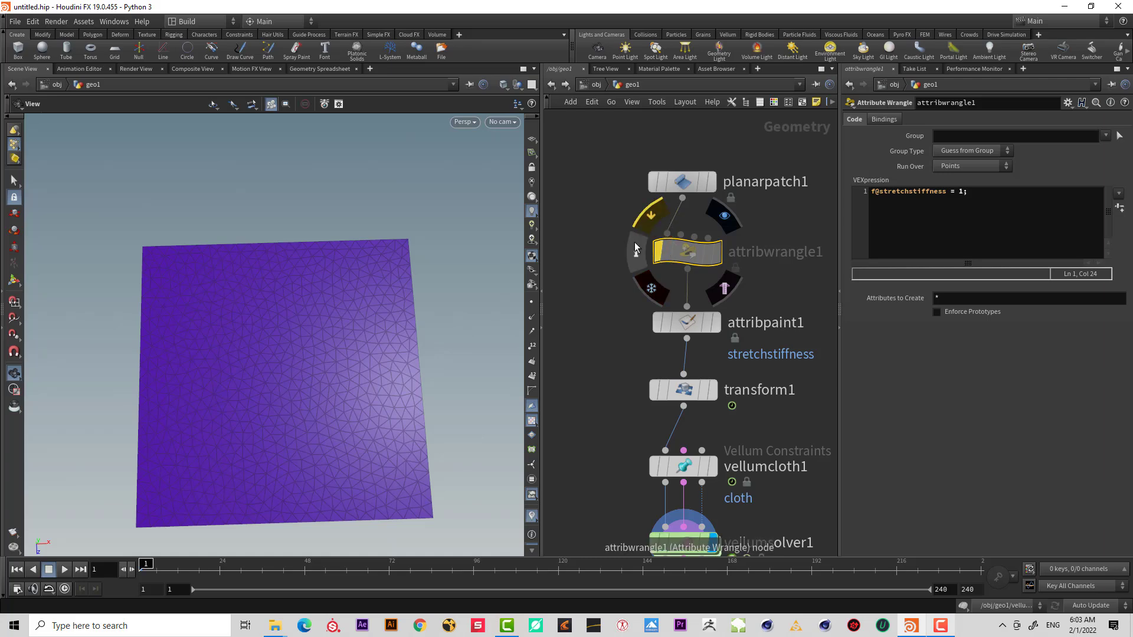
{"action": "scroll", "coordinate": [289, 366], "scroll_direction": "up", "scroll_amount": 2}
{"action": "middle_click_drag", "start_coordinate": [311, 316], "coordinate": [311, 297]}
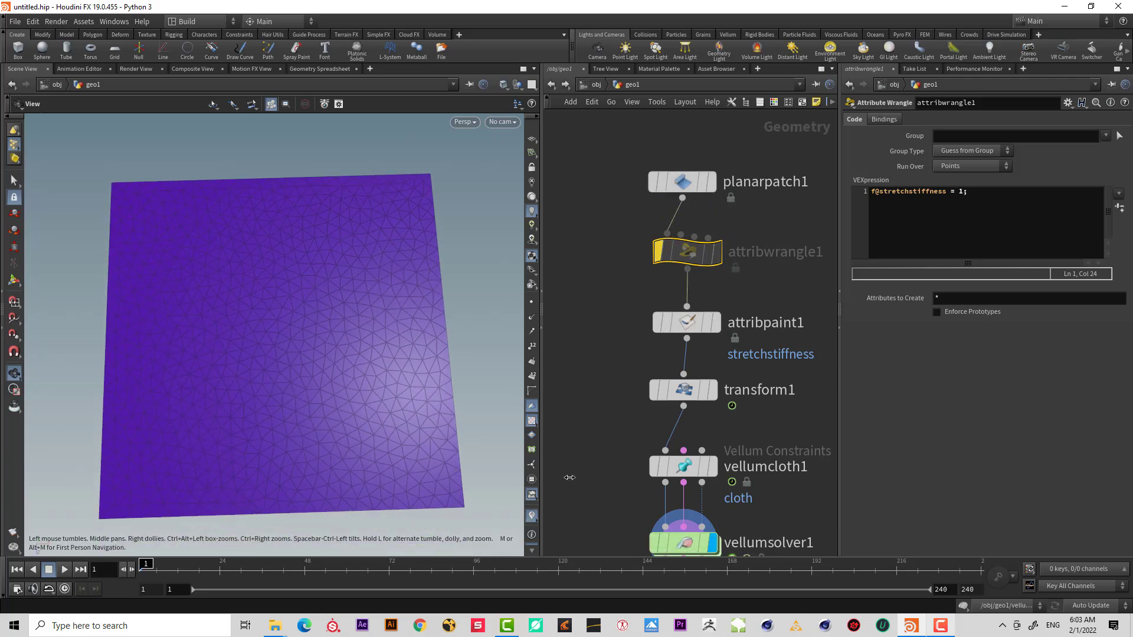
Change the stretchstiffness visualizer's type from color to Marker.
{"action": "left_click", "coordinate": [532, 516]}
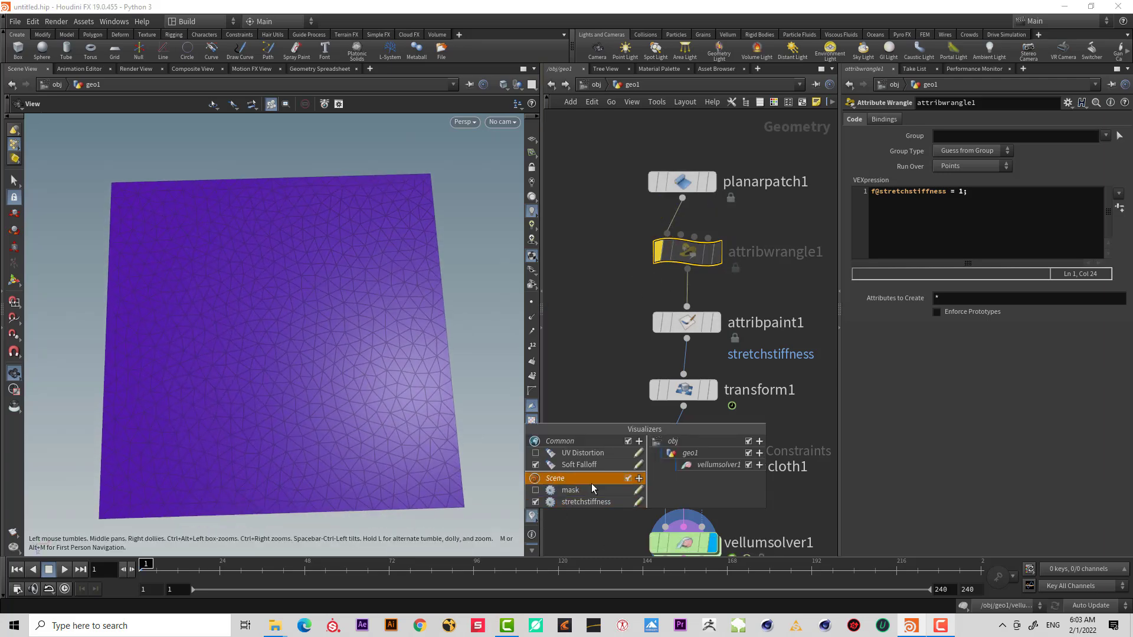
{"action": "left_click", "coordinate": [638, 502]}
{"action": "left_click", "coordinate": [619, 353]}
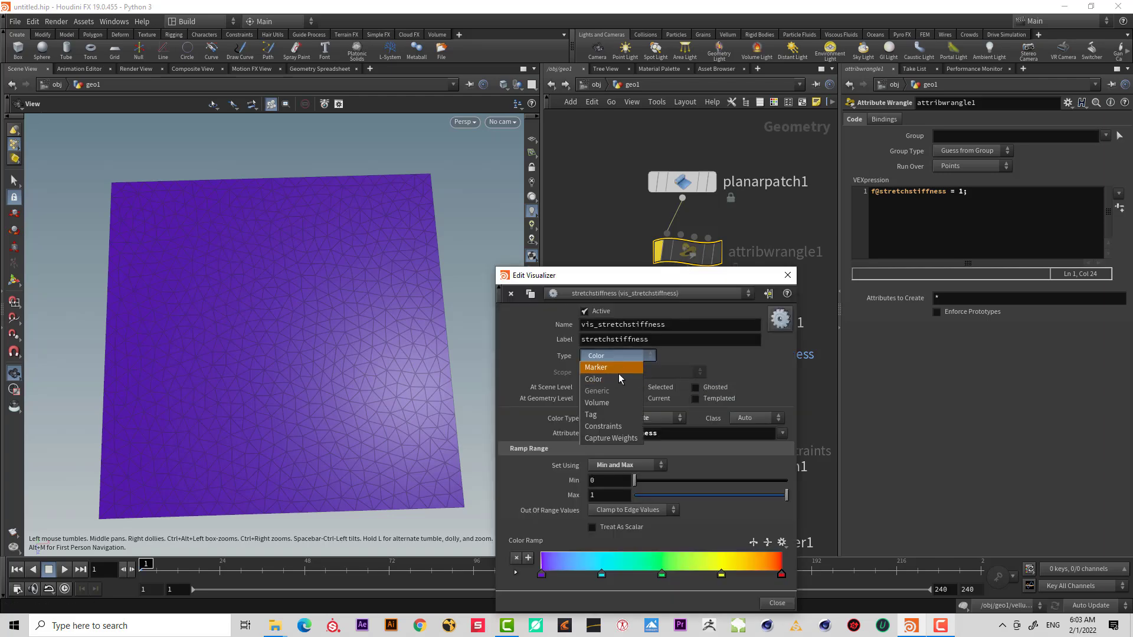
{"action": "left_click", "coordinate": [618, 368]}
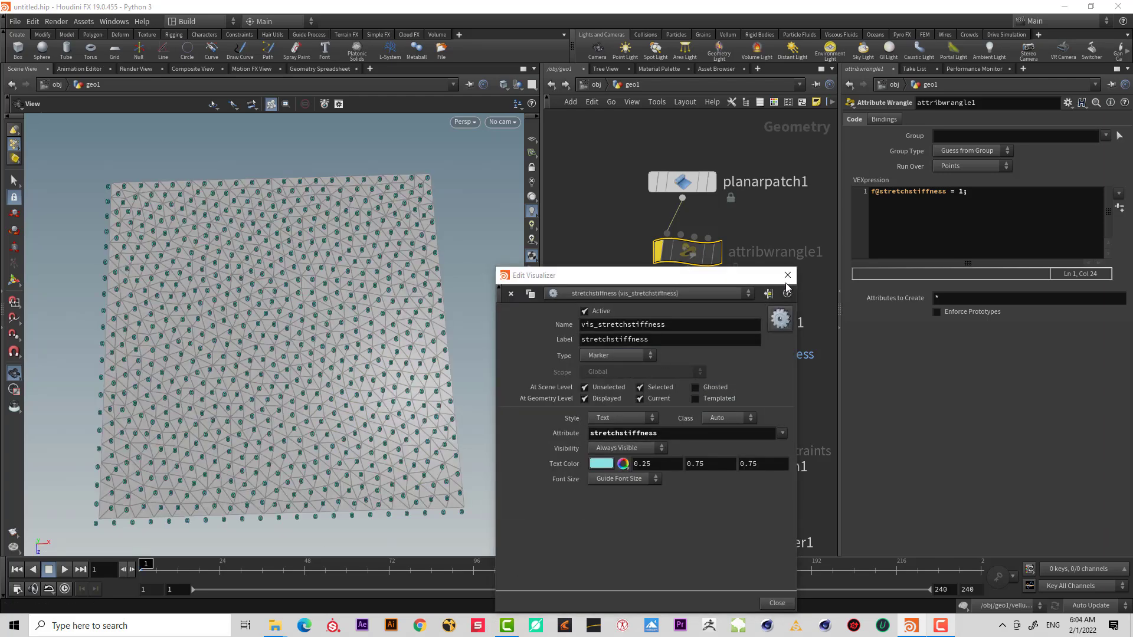
{"action": "left_click", "coordinate": [788, 274]}
Select the attribute wrangle and inspect the stretchstiffness marker values across the patch.
{"action": "scroll", "coordinate": [374, 271], "scroll_direction": "up", "scroll_amount": 5}
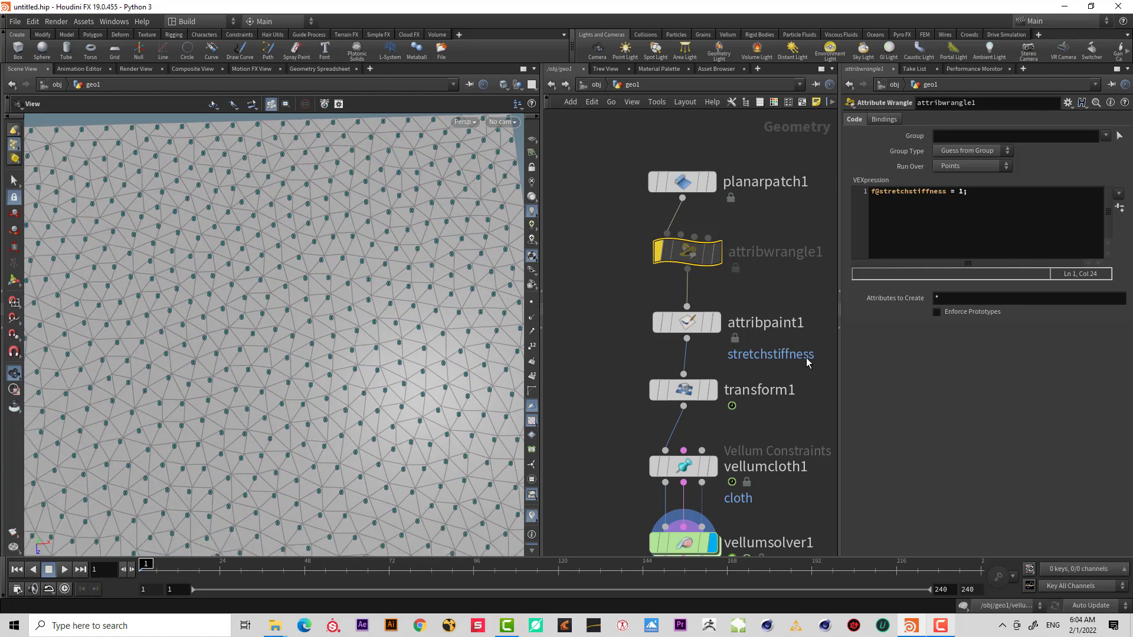
{"action": "left_click_drag", "start_coordinate": [806, 358], "coordinate": [639, 312]}
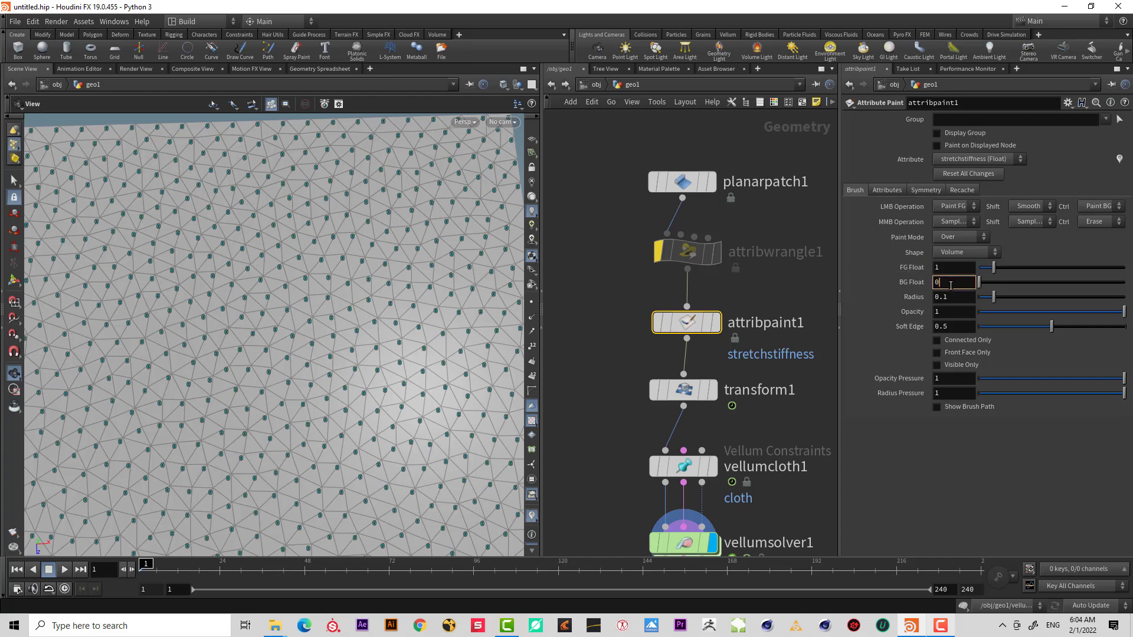
{"action": "left_click", "coordinate": [656, 220]}
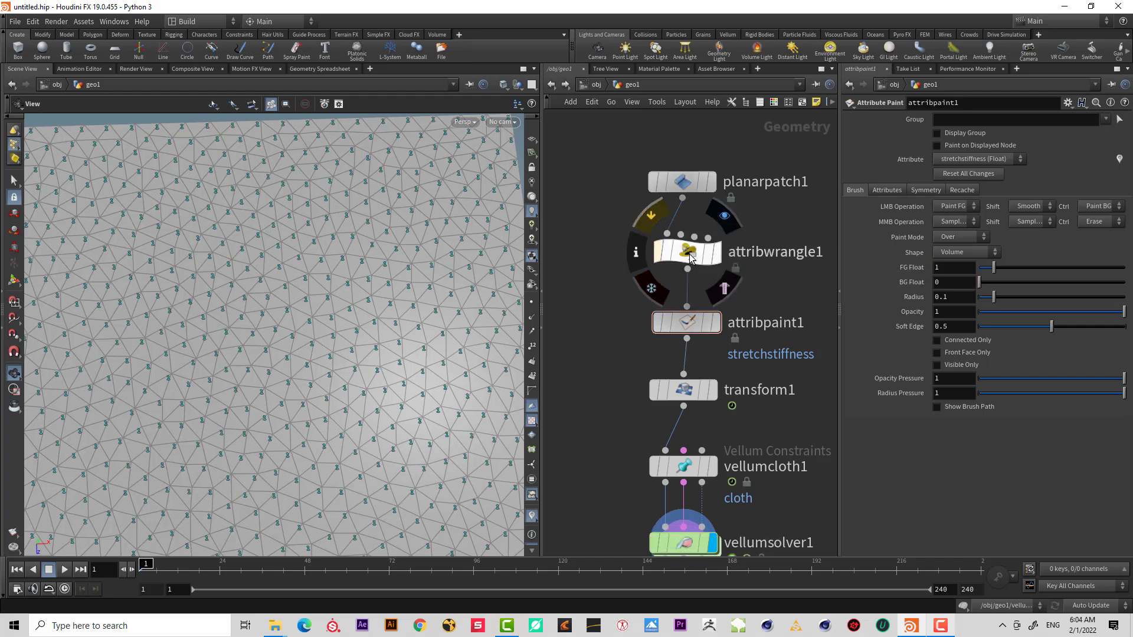
{"action": "left_click", "coordinate": [687, 253]}
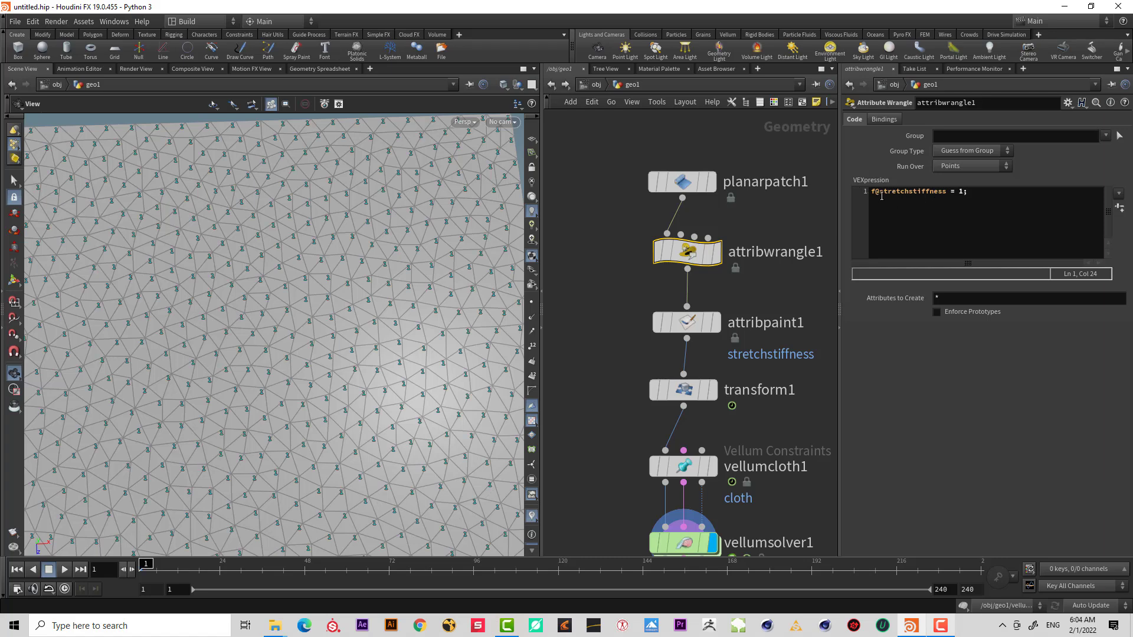
{"action": "left_click_drag", "start_coordinate": [417, 286], "coordinate": [326, 326]}
{"action": "right_click_drag", "start_coordinate": [325, 326], "coordinate": [234, 366]}
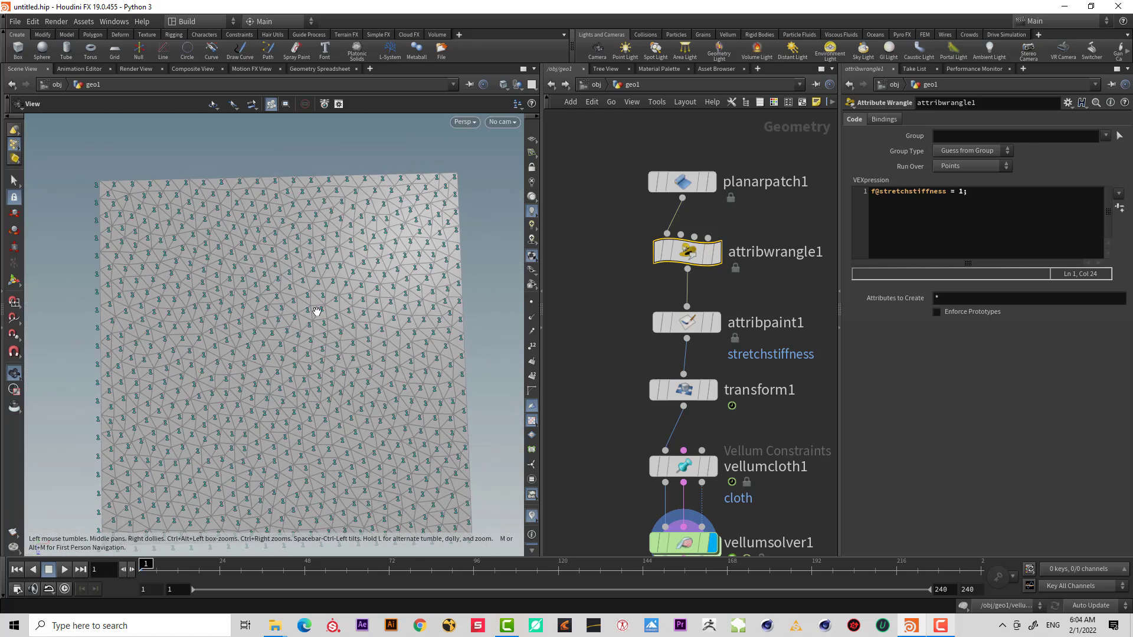
Select the Attribute Paint node and set its FG Float to 0.1.
{"action": "left_click", "coordinate": [678, 323]}
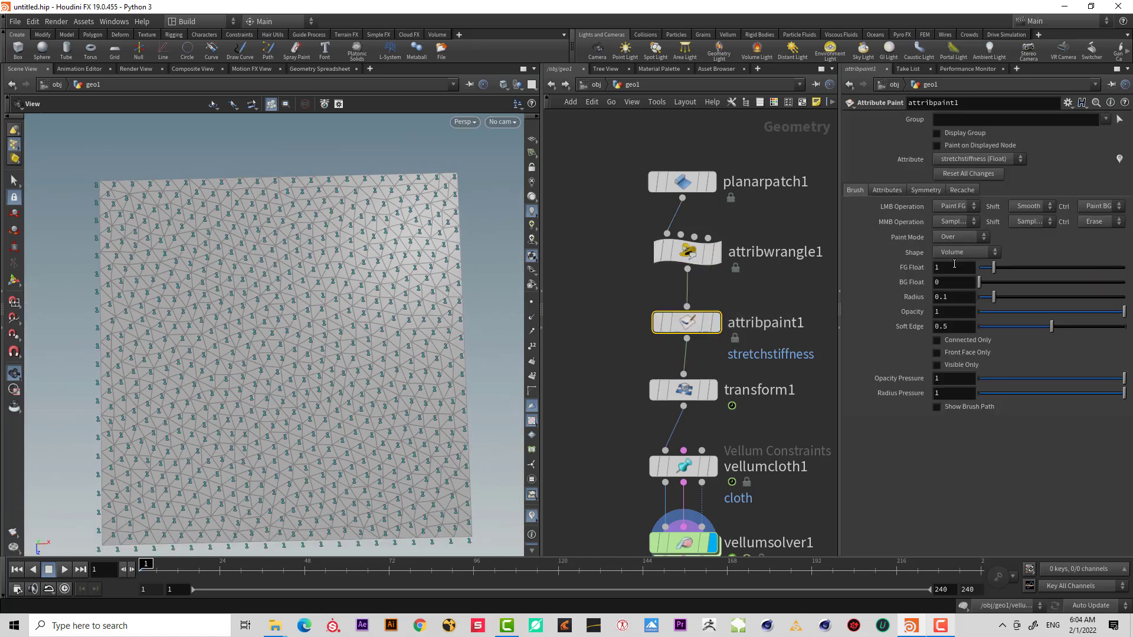
{"action": "left_click", "coordinate": [954, 266]}
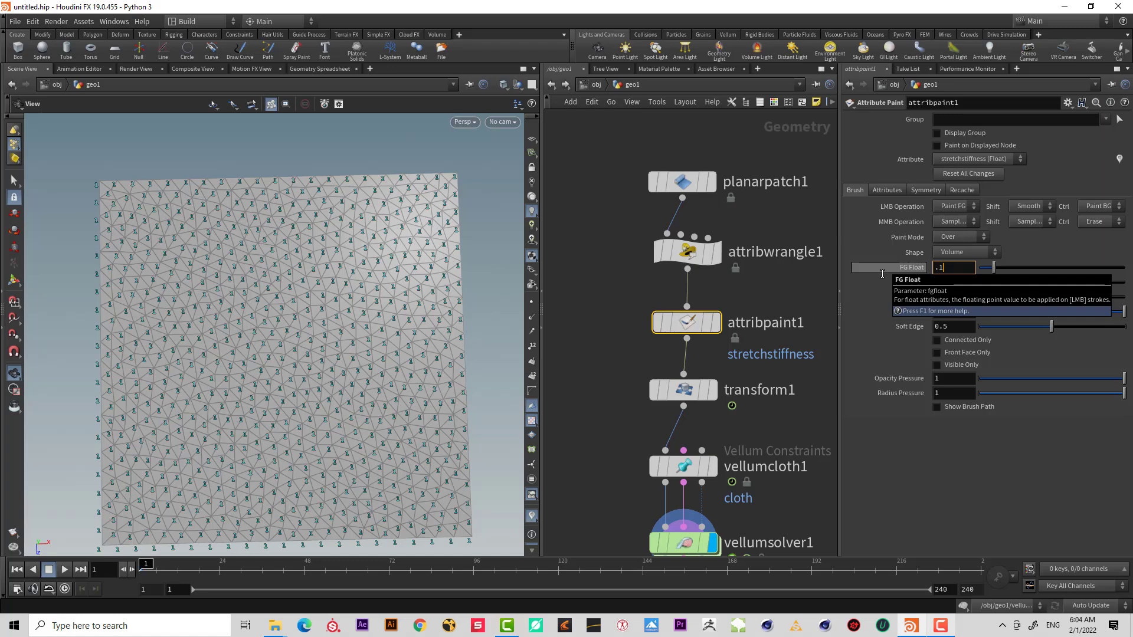
{"action": "type", "text": ".1"}
{"action": "key", "text": "Return"}
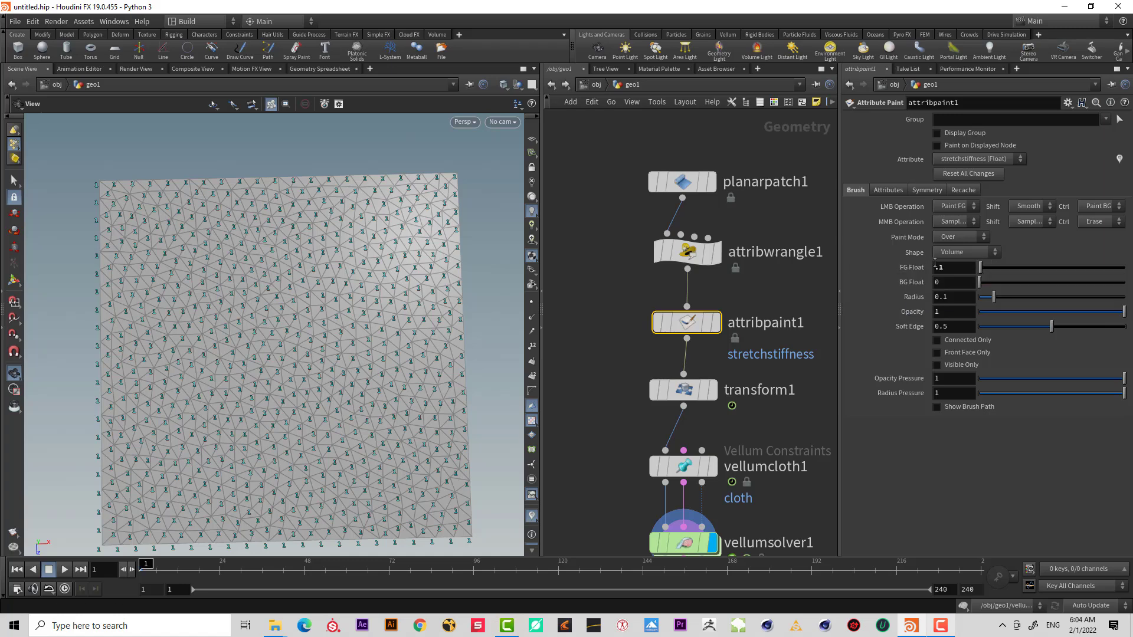
Switch the stretchstiffness visualizer type back to Color.
{"action": "left_click", "coordinate": [532, 518]}
{"action": "left_click", "coordinate": [637, 502]}
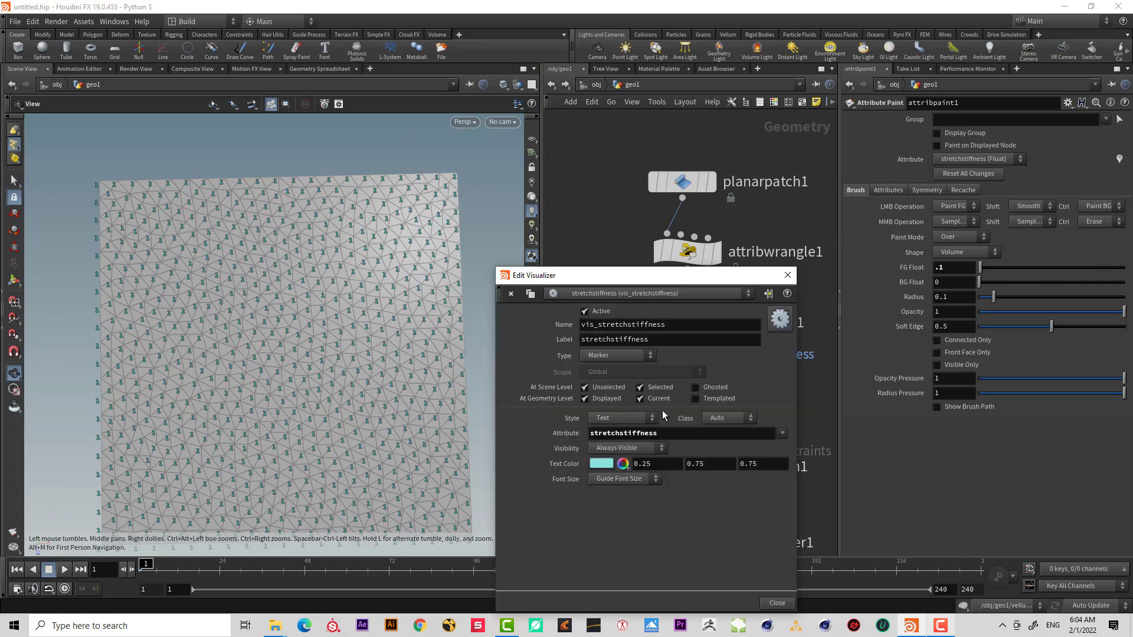
{"action": "left_click", "coordinate": [620, 355]}
{"action": "left_click", "coordinate": [624, 378]}
{"action": "left_click", "coordinate": [787, 275]}
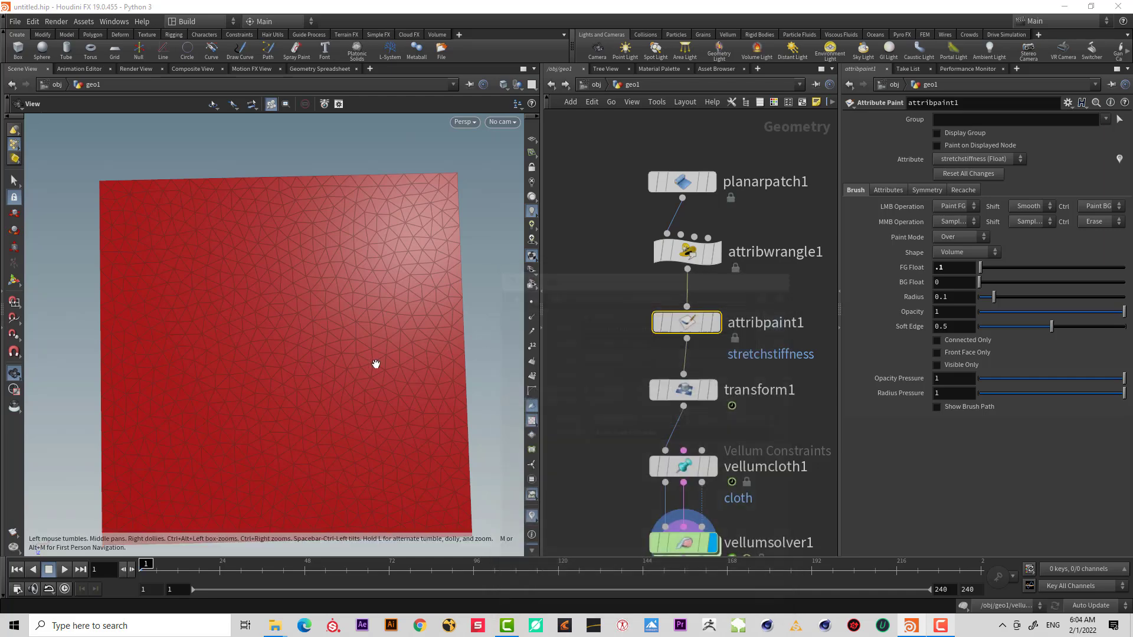
Activate the Attribute Paint tool in the viewport and shrink the brush radius to about 0.07.
{"action": "middle_click_drag", "start_coordinate": [340, 356], "coordinate": [367, 332]}
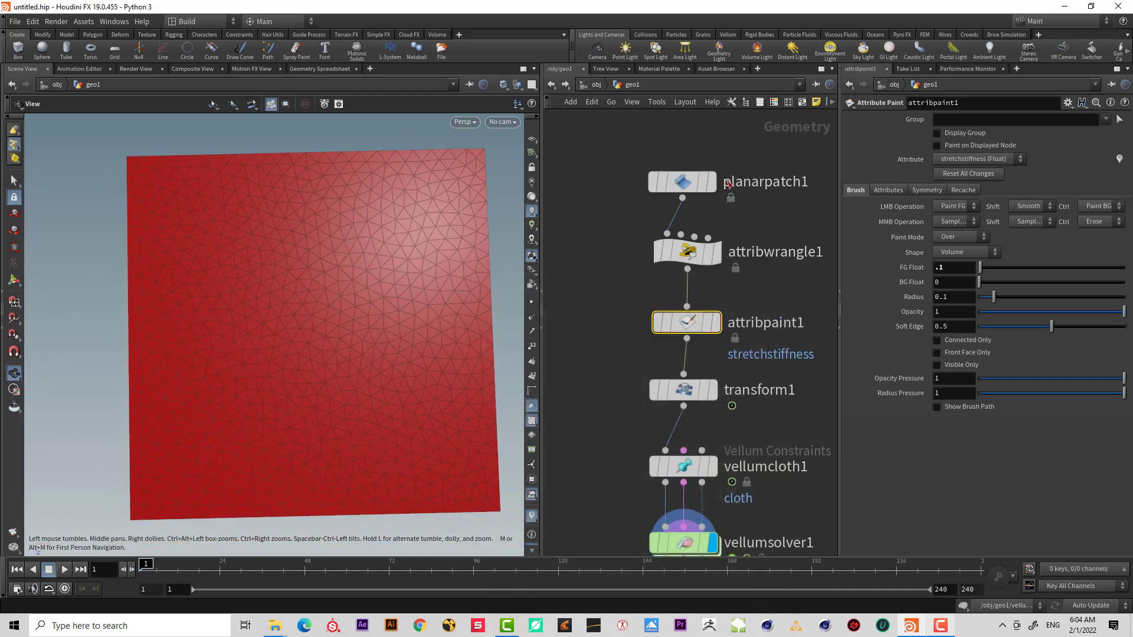
{"action": "left_click", "coordinate": [14, 281]}
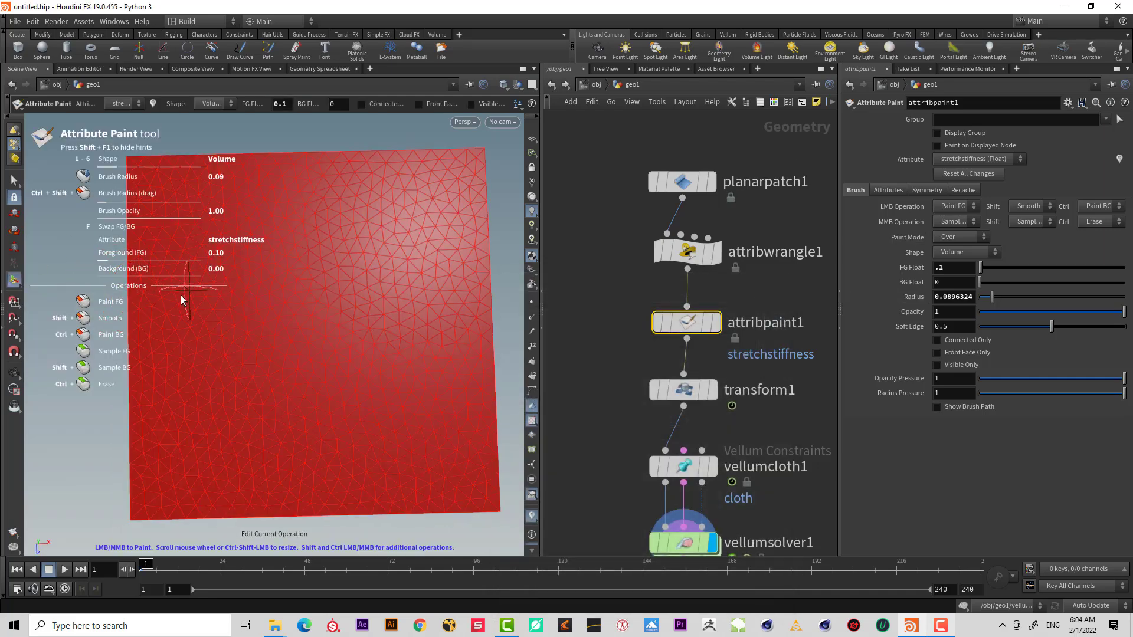
{"action": "scroll", "coordinate": [179, 299], "scroll_direction": "down", "scroll_amount": 2}
Paint several low-stiffness spots of 0.1 down the middle and left side of the patch.
{"action": "left_click_drag", "start_coordinate": [185, 232], "coordinate": [186, 230]}
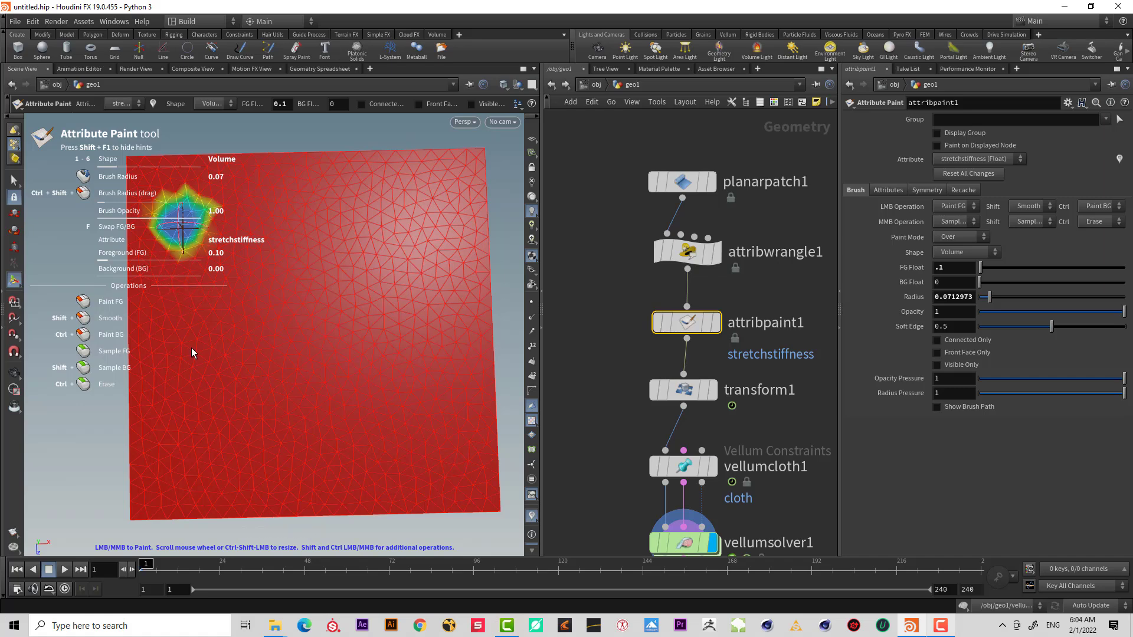
{"action": "left_click", "coordinate": [342, 360]}
{"action": "left_click_drag", "start_coordinate": [341, 258], "coordinate": [347, 244]}
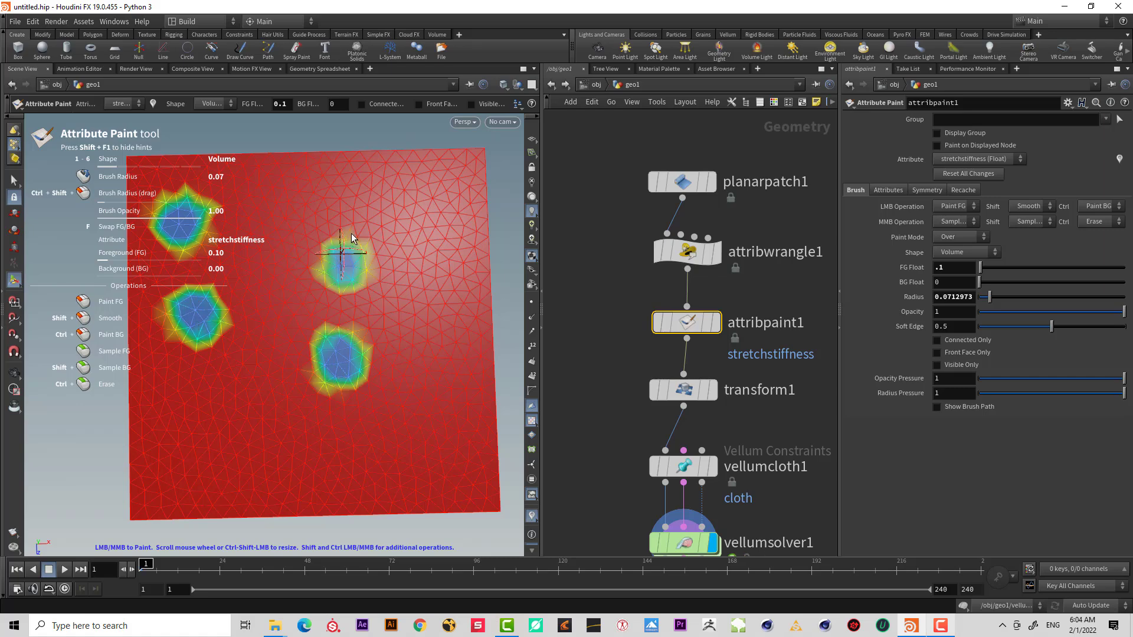
{"action": "left_click", "coordinate": [344, 177]}
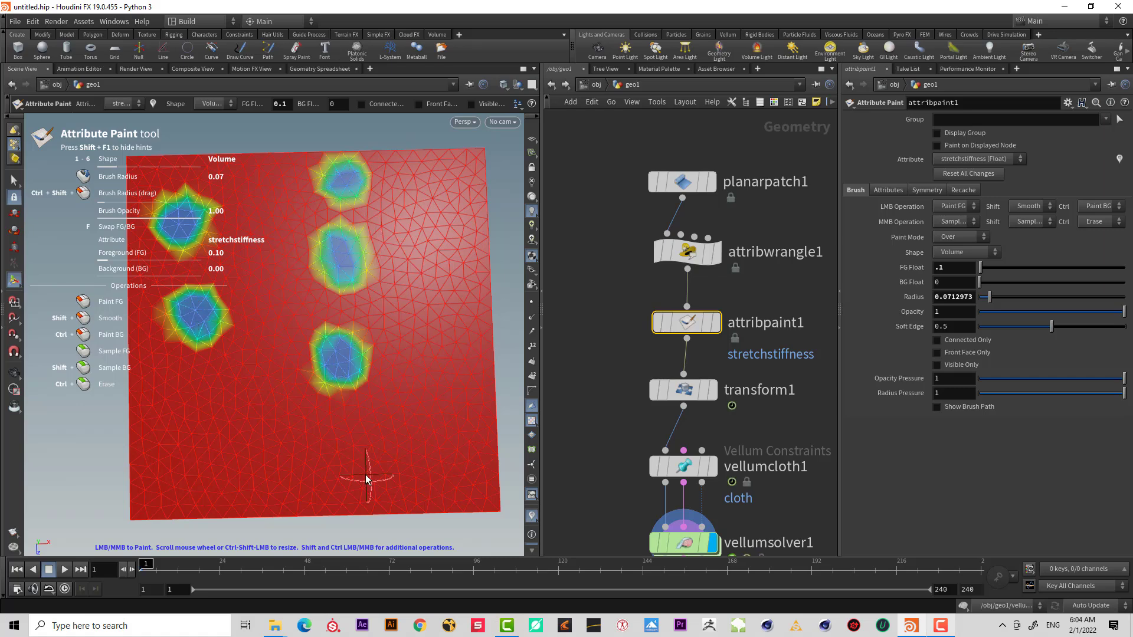
{"action": "left_click", "coordinate": [350, 471]}
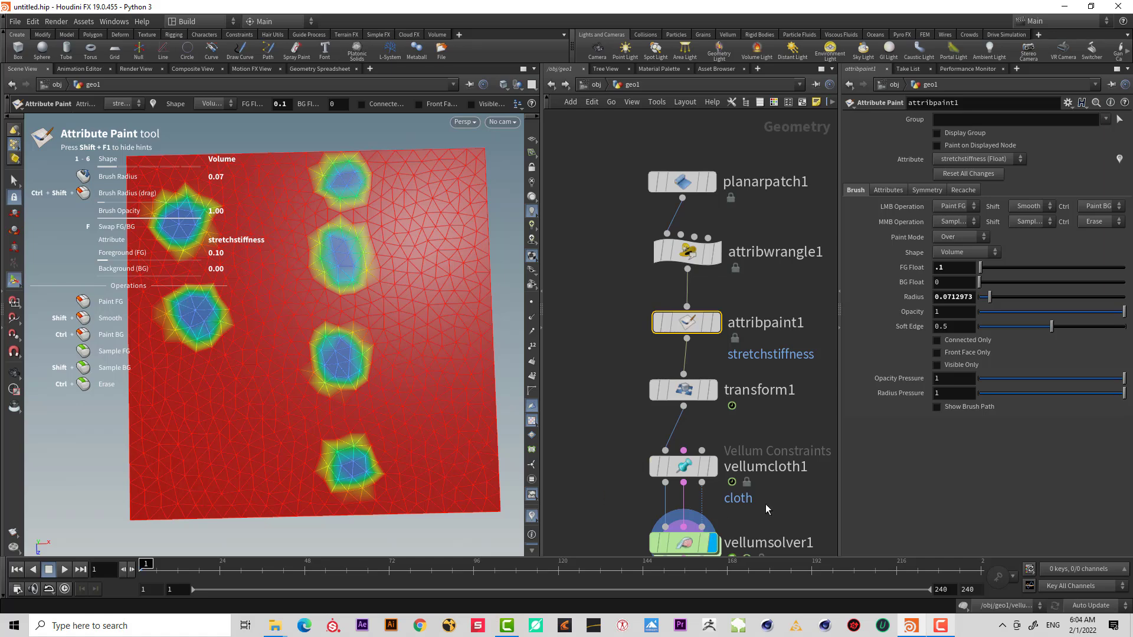
Set the display flag on the vellum solver to view the simulated cloth.
{"action": "middle_click_drag", "start_coordinate": [766, 506], "coordinate": [745, 415]}
{"action": "left_click", "coordinate": [665, 454]}
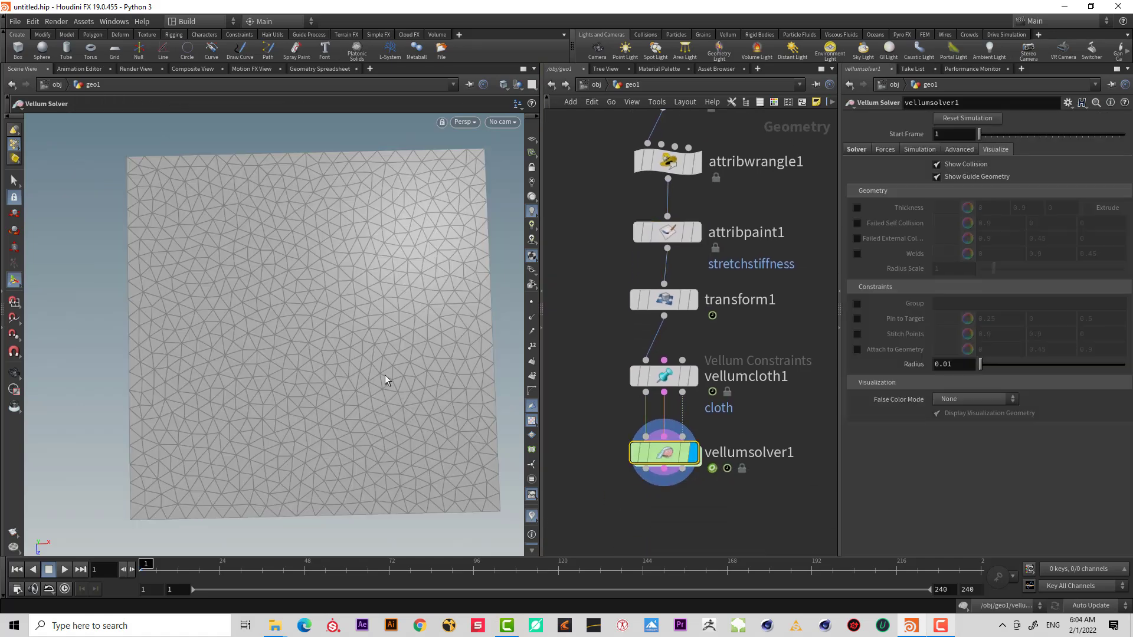
{"action": "left_click_drag", "start_coordinate": [385, 380], "coordinate": [372, 321], "text": "alt"}
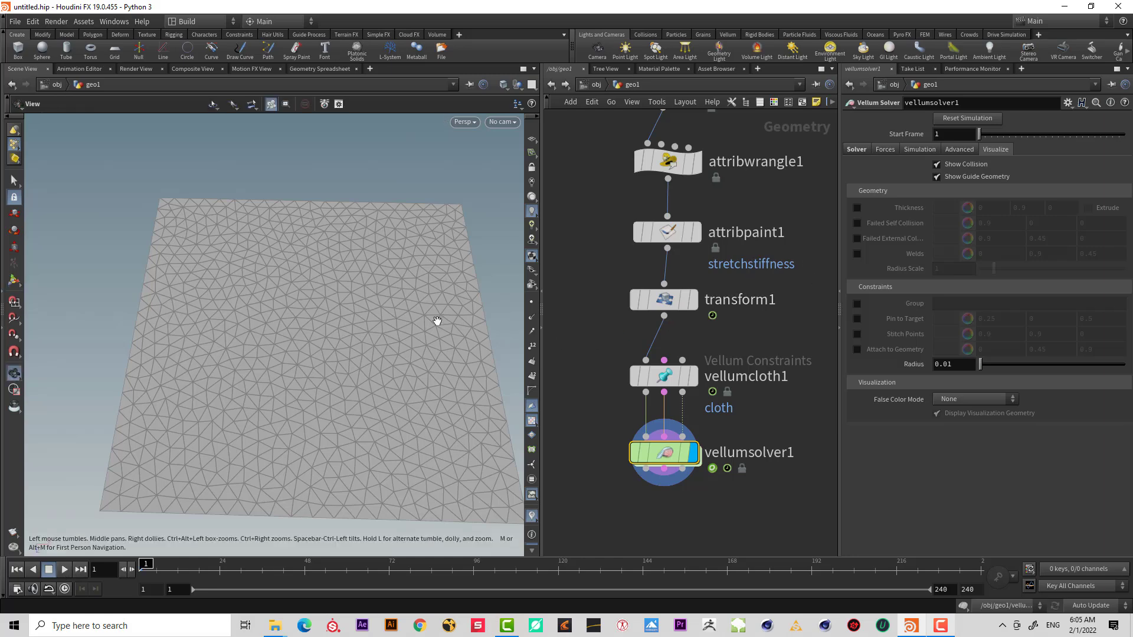
{"action": "right_click_drag", "start_coordinate": [437, 320], "coordinate": [359, 377], "text": "alt"}
{"action": "left_click_drag", "start_coordinate": [359, 377], "coordinate": [377, 381], "text": "alt"}
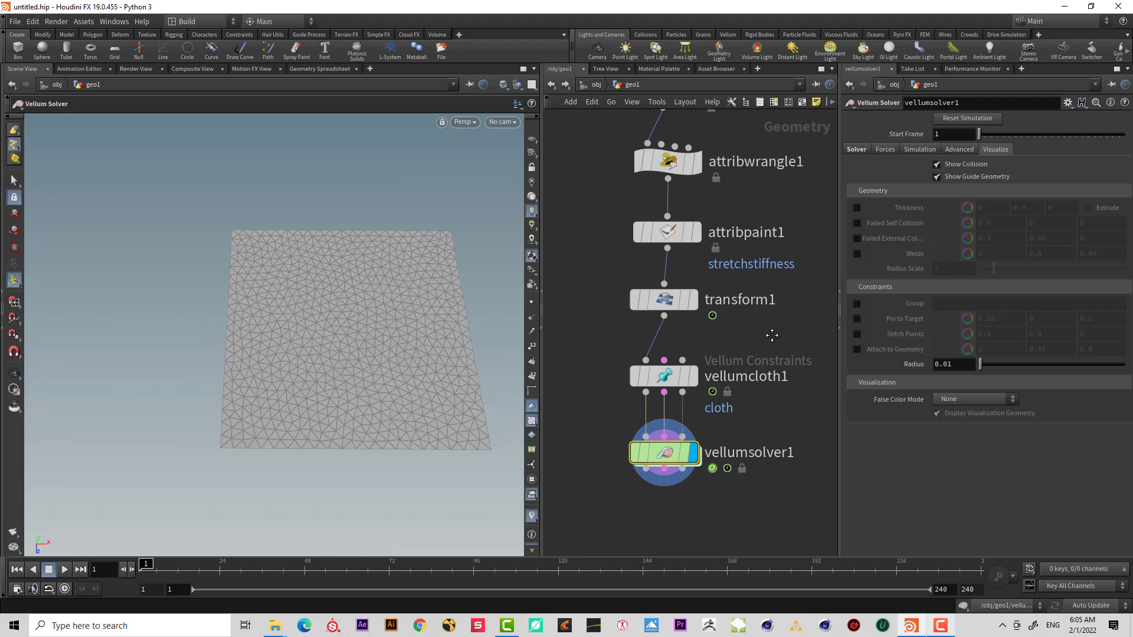
{"action": "middle_click_drag", "start_coordinate": [771, 335], "coordinate": [769, 389]}
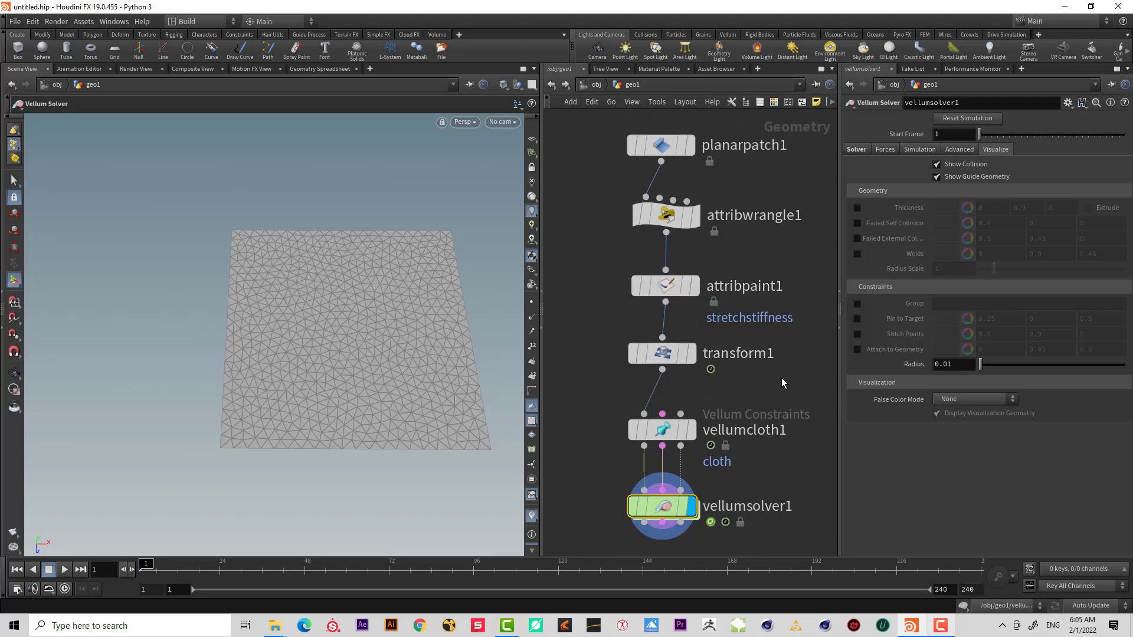
Select vellumcloth1 to review its stretch stiffness settings.
{"action": "left_click", "coordinate": [662, 429]}
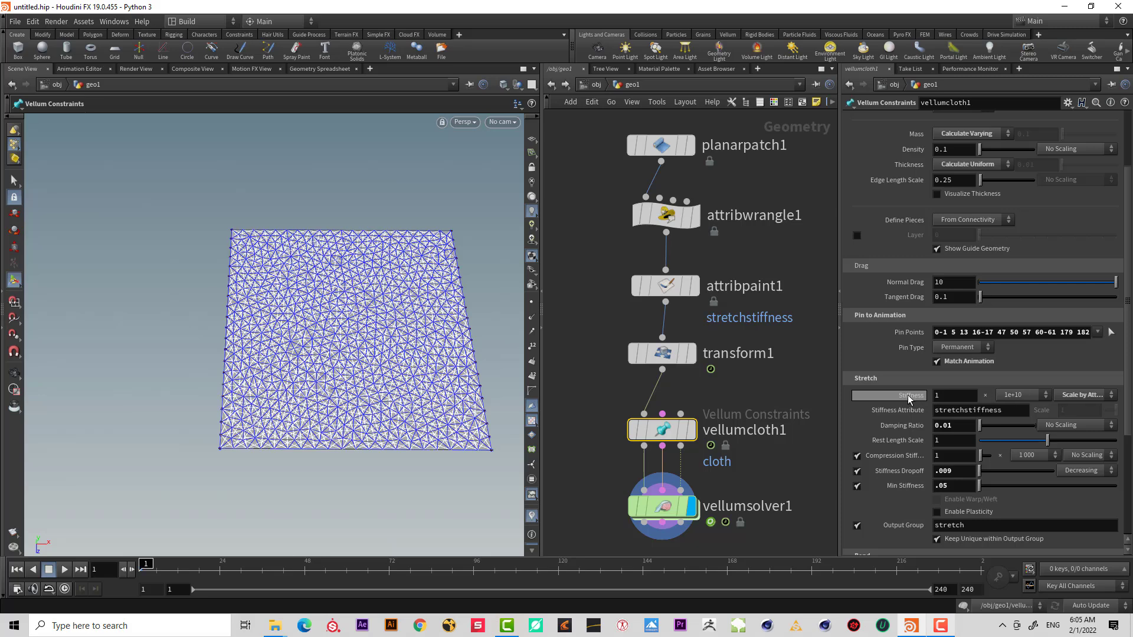
{"action": "left_click", "coordinate": [616, 403]}
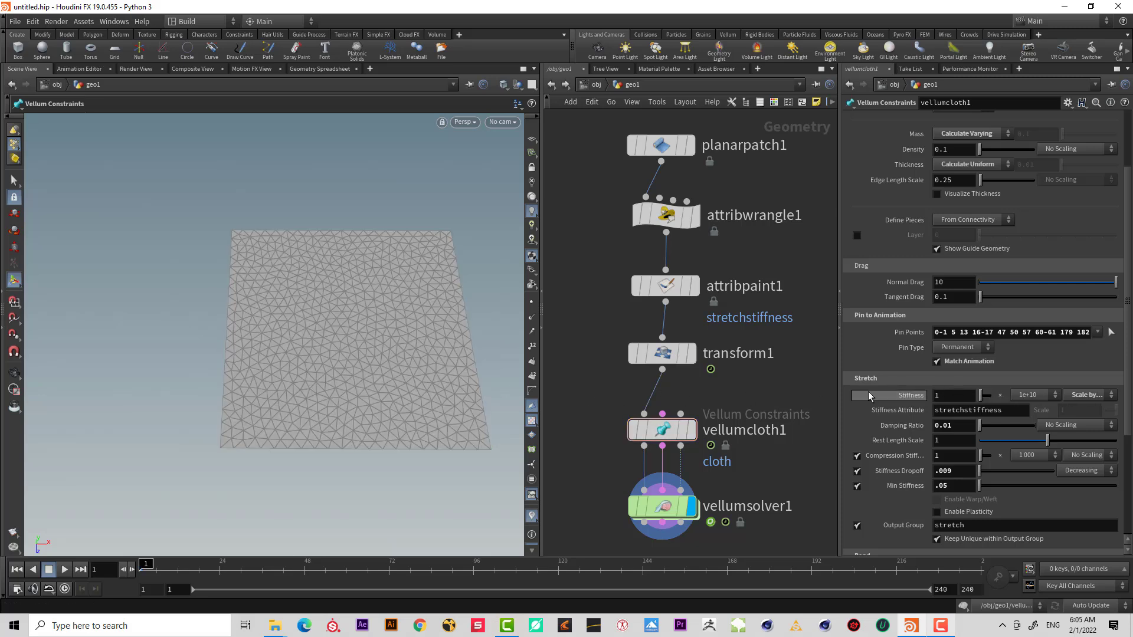
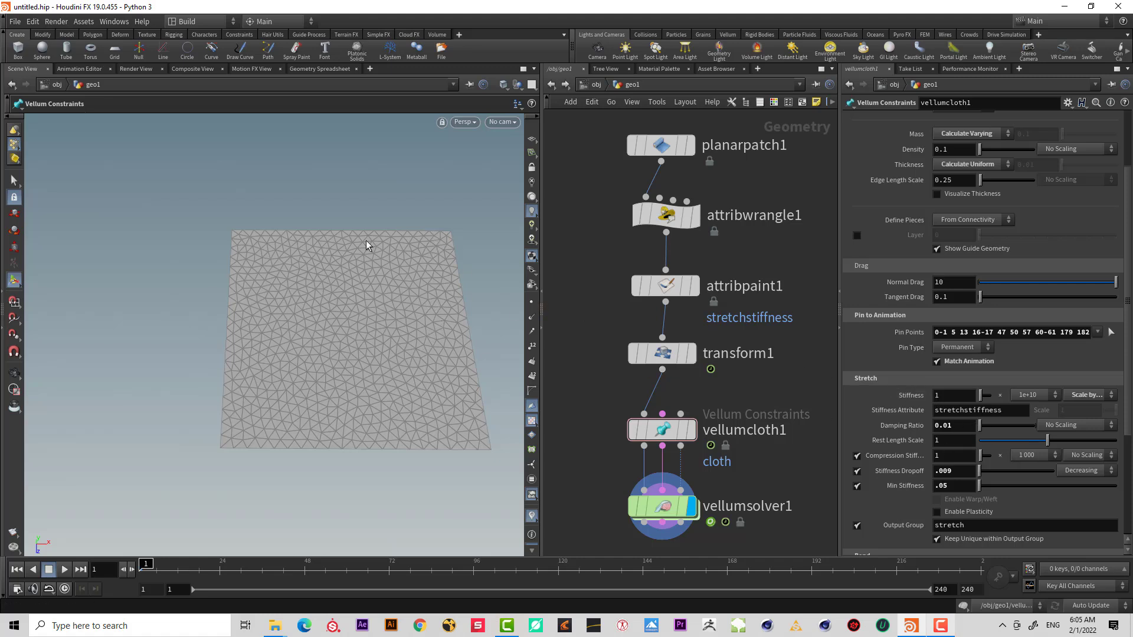
Play the cloth simulation to watch how the patch stretches, then stop playback.
{"action": "middle_click_drag", "start_coordinate": [669, 475], "coordinate": [672, 443]}
{"action": "left_click", "coordinate": [66, 570]}
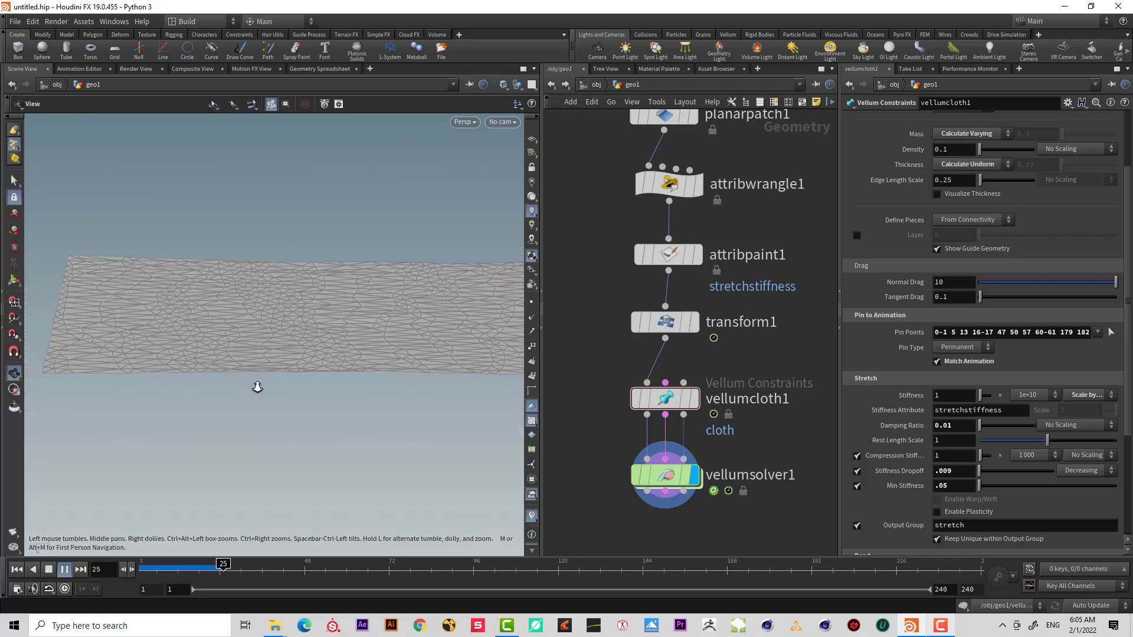
{"action": "left_click", "coordinate": [49, 570]}
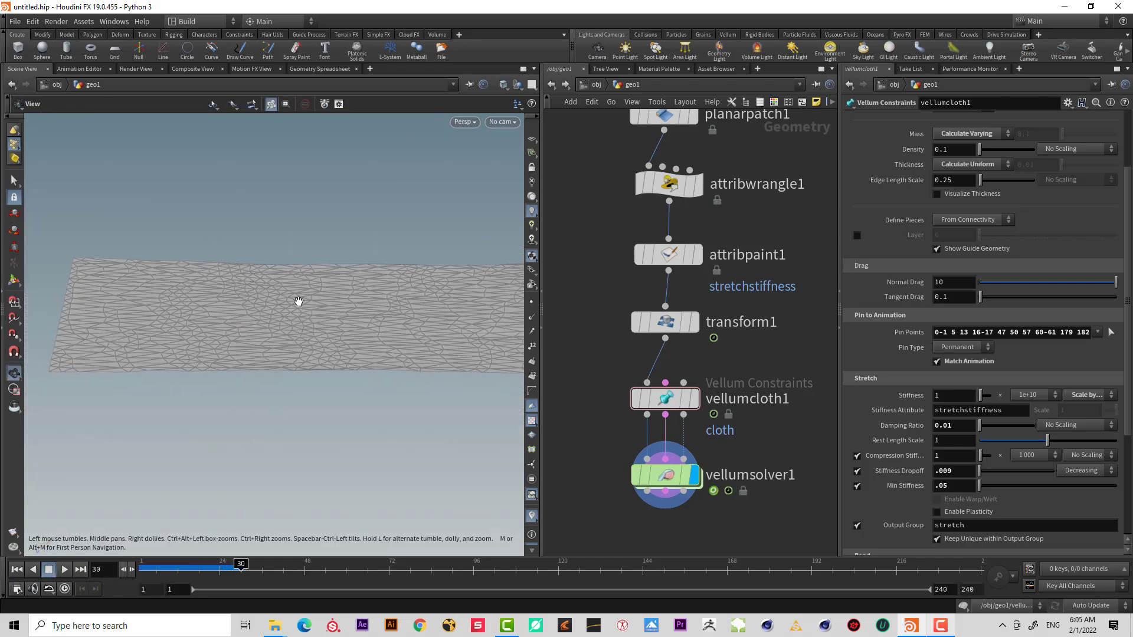
Set the vellum solver's visualization false color mode to Stretch Distance.
{"action": "left_click_drag", "start_coordinate": [767, 518], "coordinate": [581, 423]}
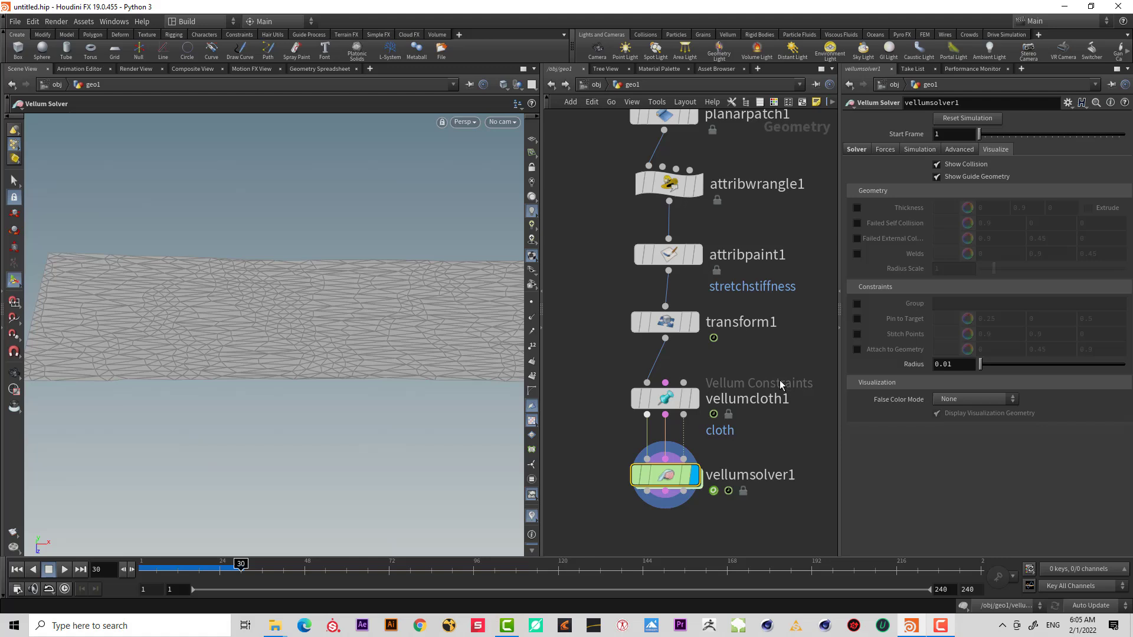
{"action": "left_click", "coordinate": [991, 398]}
{"action": "left_click", "coordinate": [992, 445]}
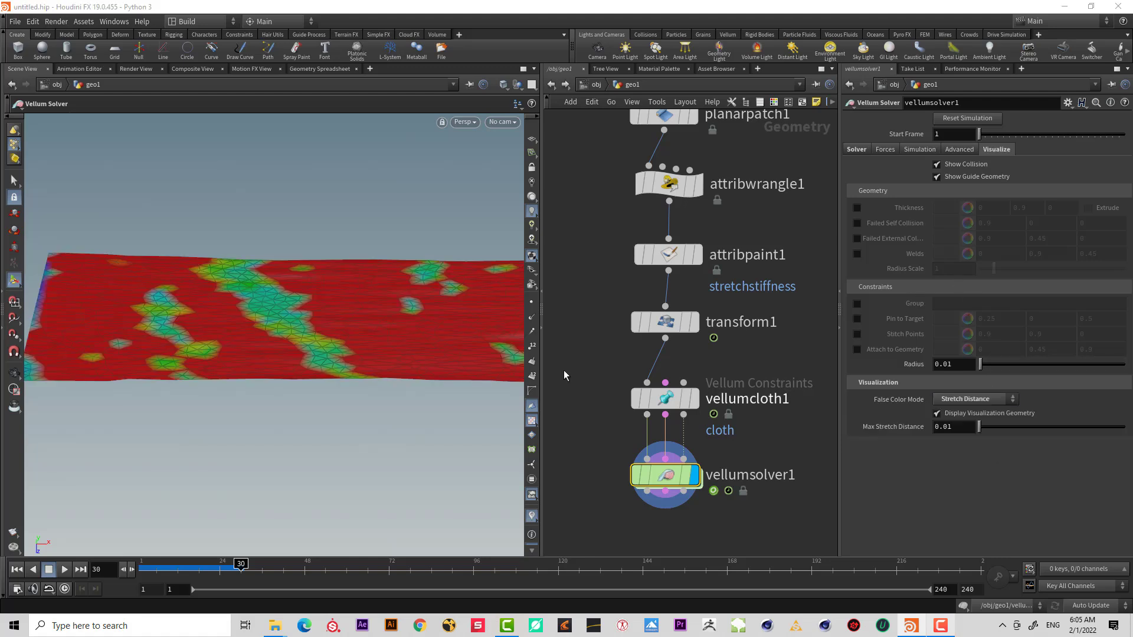
Try a smaller Max Stretch Distance such as 0.005, then restore it to 0.01.
{"action": "middle_click_drag", "start_coordinate": [269, 337], "coordinate": [300, 339], "text": "alt"}
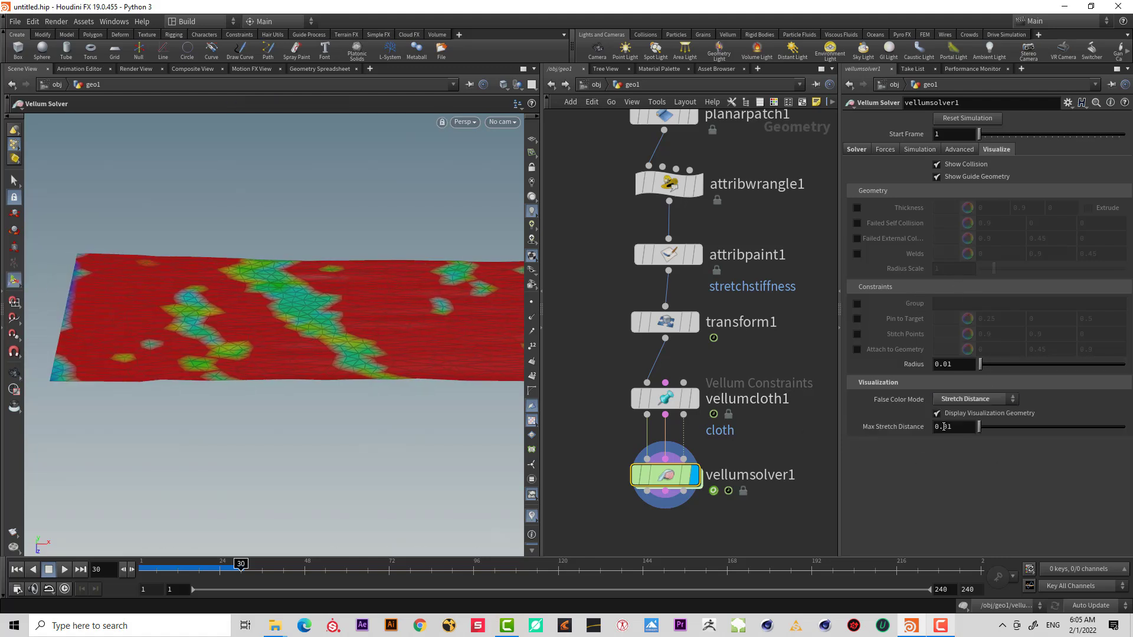
{"action": "type", "text": "1"}
{"action": "key", "text": "Return"}
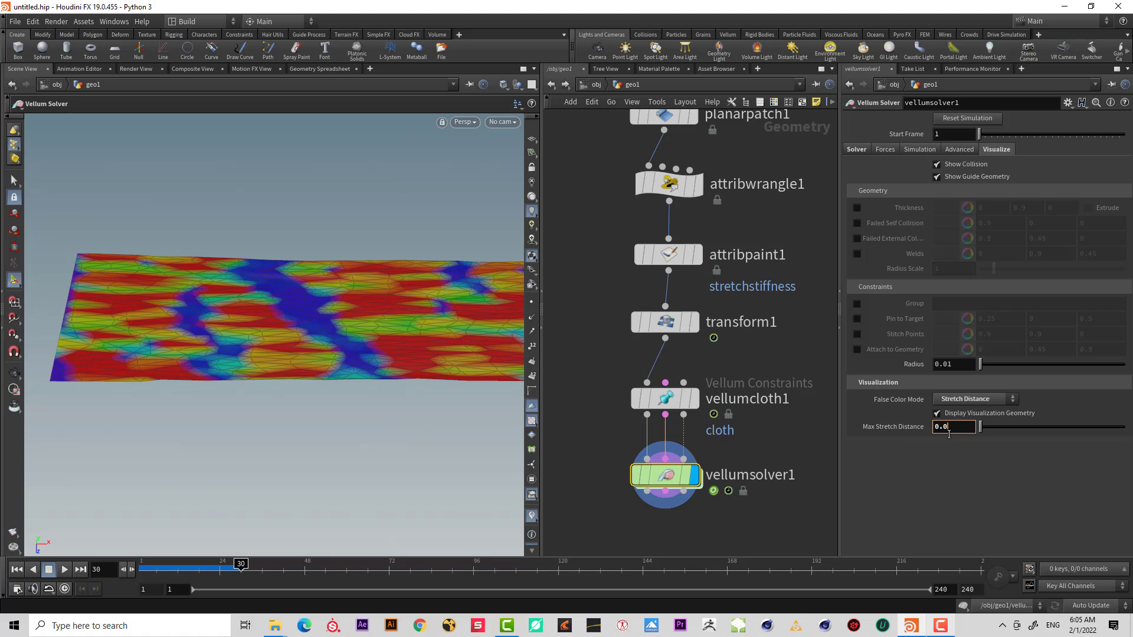
{"action": "key", "text": "Return"}
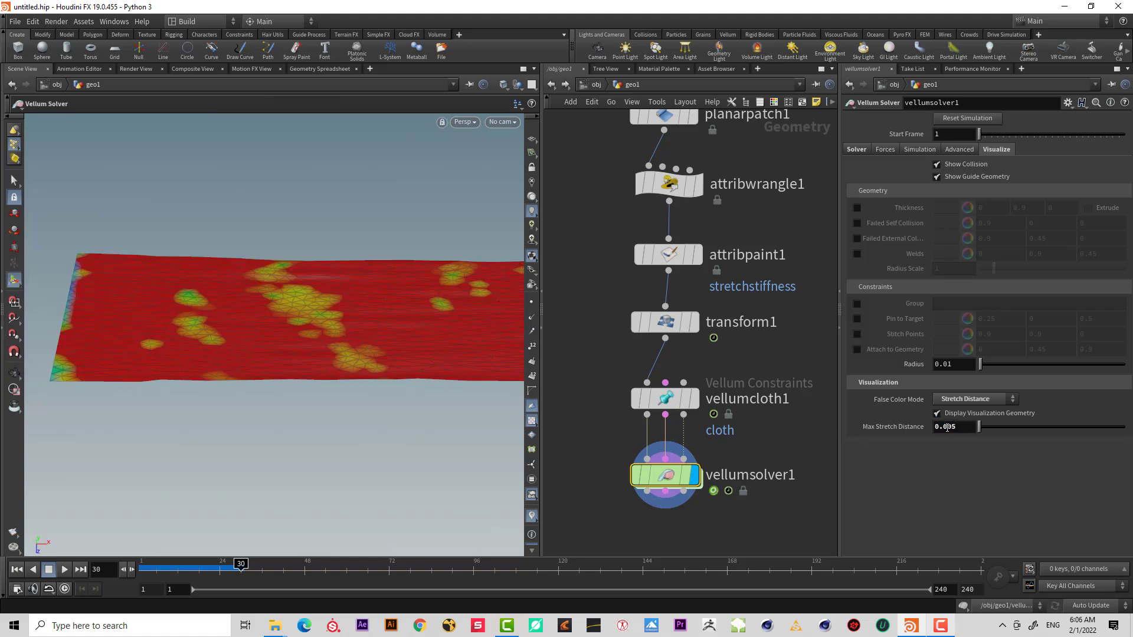
{"action": "type", "text": "1"}
{"action": "key", "text": "Return"}
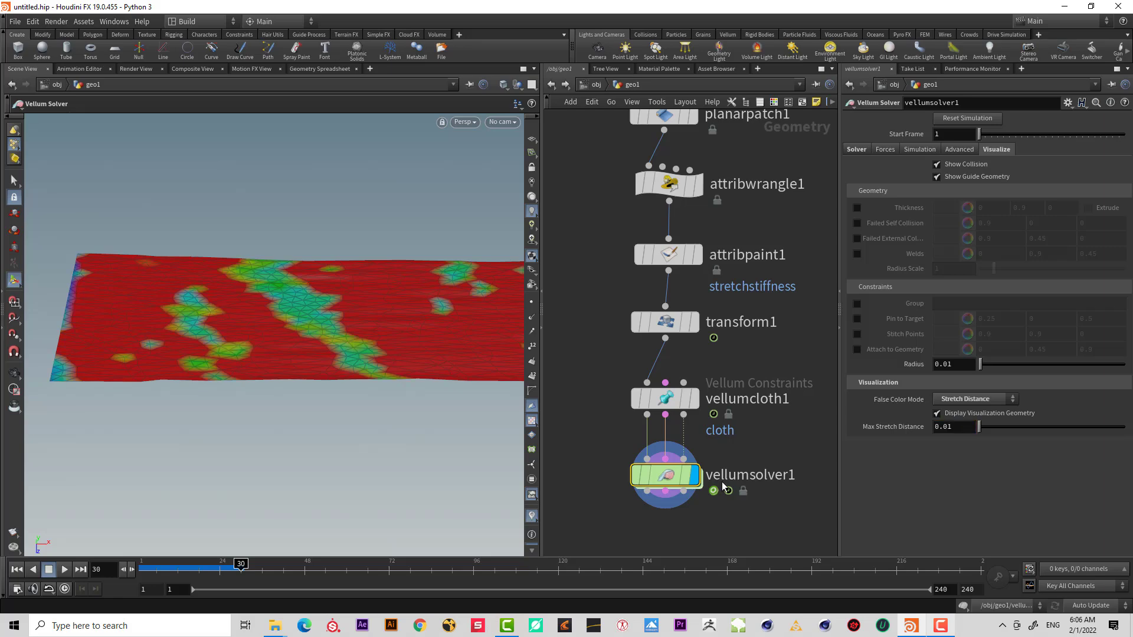
Rewind the timeline and set the display back to attribpaint1, reopening its Attribute Paint tool.
{"action": "left_click_drag", "start_coordinate": [222, 328], "coordinate": [203, 371], "text": "alt"}
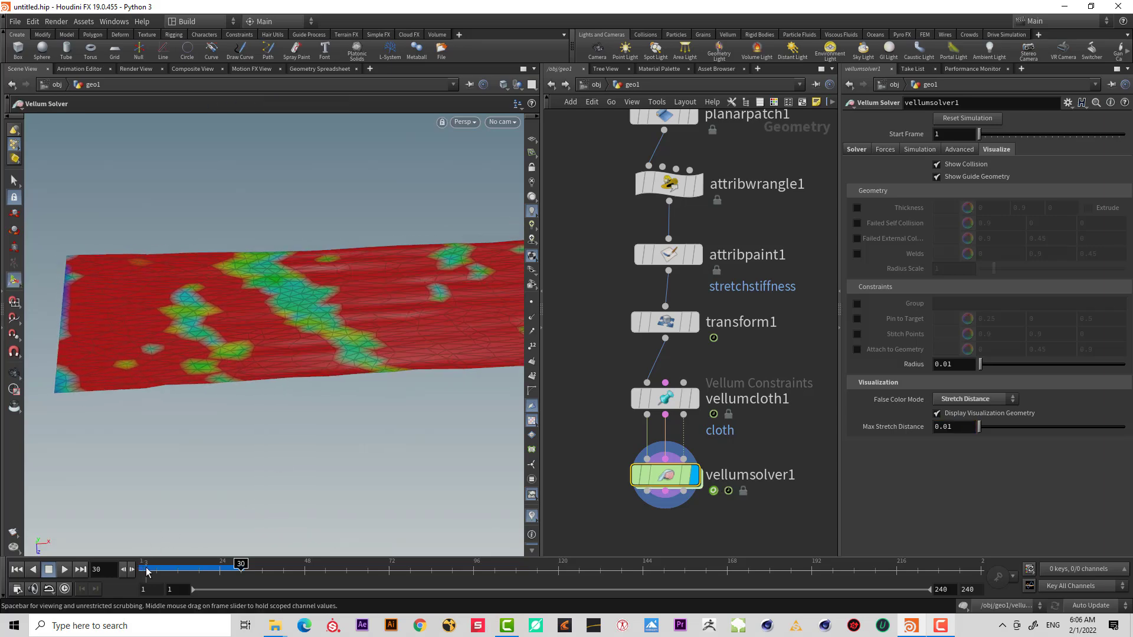
{"action": "left_click", "coordinate": [147, 571]}
{"action": "left_click", "coordinate": [665, 398]}
{"action": "left_click", "coordinate": [661, 180]}
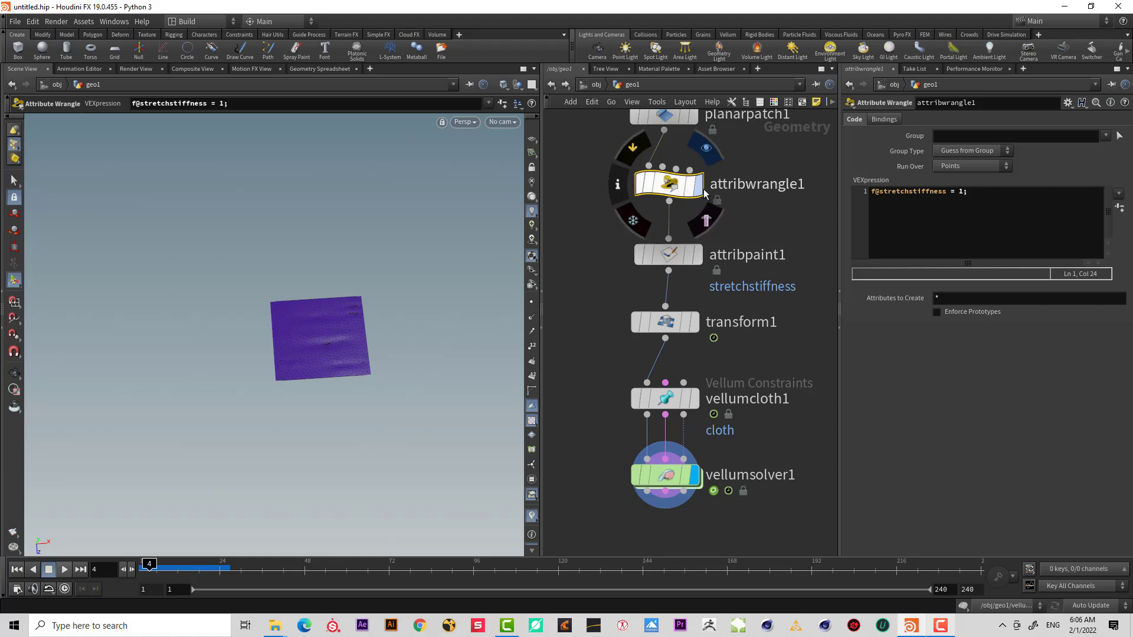
{"action": "left_click", "coordinate": [698, 184]}
{"action": "left_click", "coordinate": [698, 257]}
{"action": "left_click", "coordinate": [670, 254]}
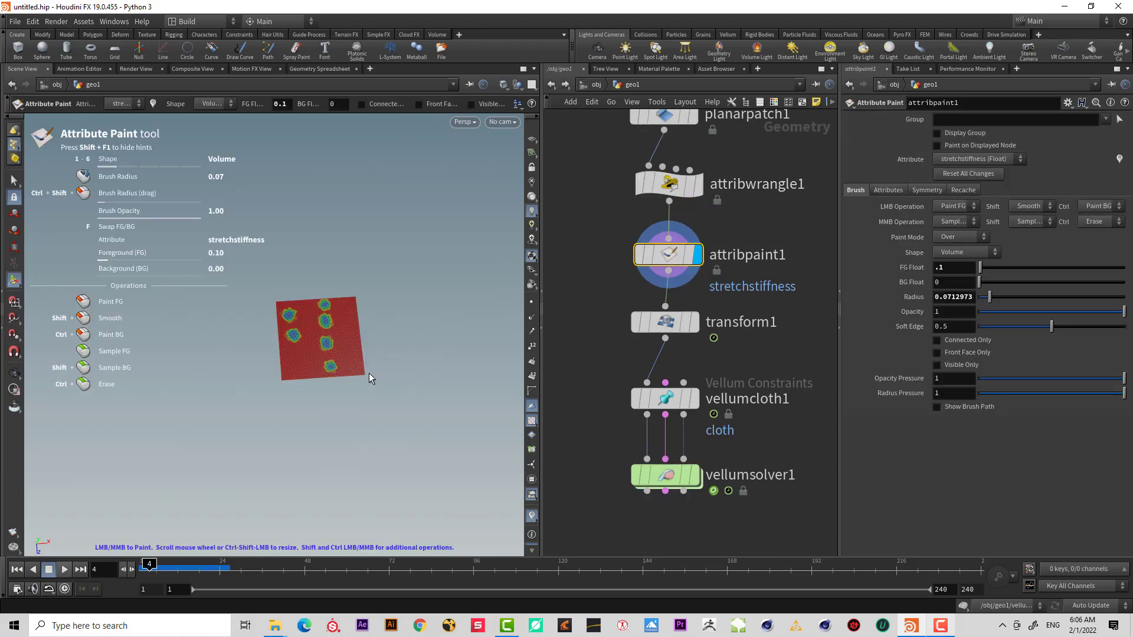
Zoom in on the patch and paint two long low-stiffness strips of 0.1 down its length.
{"action": "mouse_move", "coordinate": [371, 376]}
{"action": "right_mouse_down", "text": "alt"}
{"action": "mouse_move", "coordinate": [404, 319]}
{"action": "mouse_move", "coordinate": [462, 292]}
{"action": "right_mouse_up", "text": "alt"}
{"action": "left_click_drag", "start_coordinate": [284, 387], "coordinate": [283, 377], "text": "alt"}
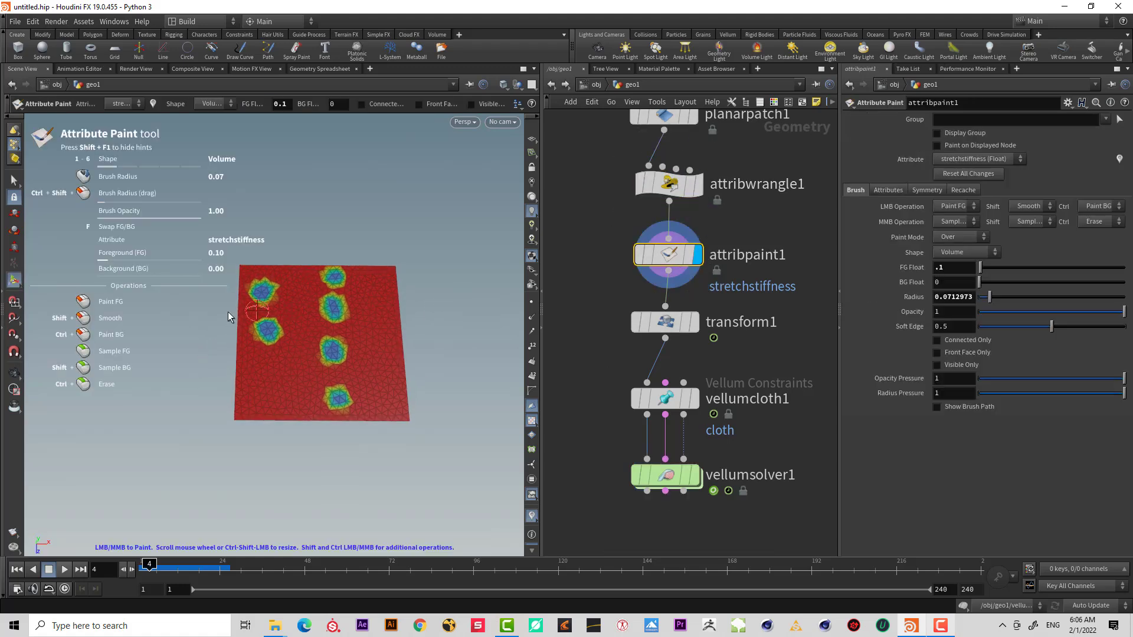
{"action": "mouse_move", "coordinate": [264, 277]}
{"action": "left_mouse_down"}
{"action": "mouse_move", "coordinate": [275, 406]}
{"action": "mouse_move", "coordinate": [283, 277]}
{"action": "mouse_move", "coordinate": [334, 301]}
{"action": "mouse_move", "coordinate": [339, 371]}
{"action": "mouse_move", "coordinate": [341, 354]}
{"action": "left_mouse_up"}
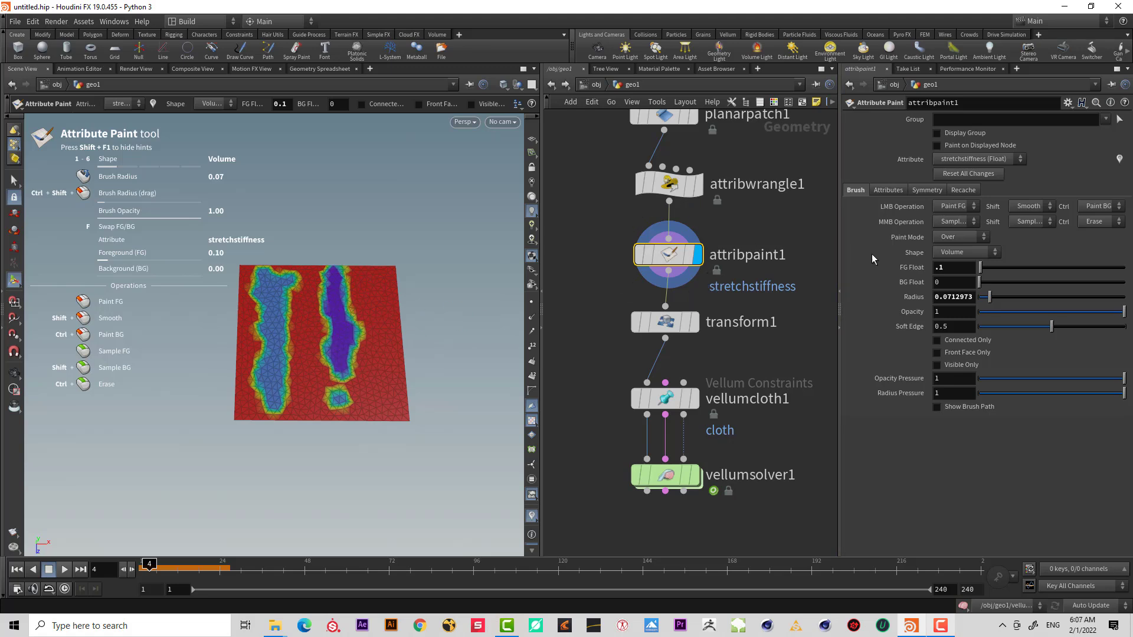
Set the paint foreground value to 1 and paint over the right strip to remove it.
{"action": "left_click_drag", "start_coordinate": [940, 272], "coordinate": [893, 272]}
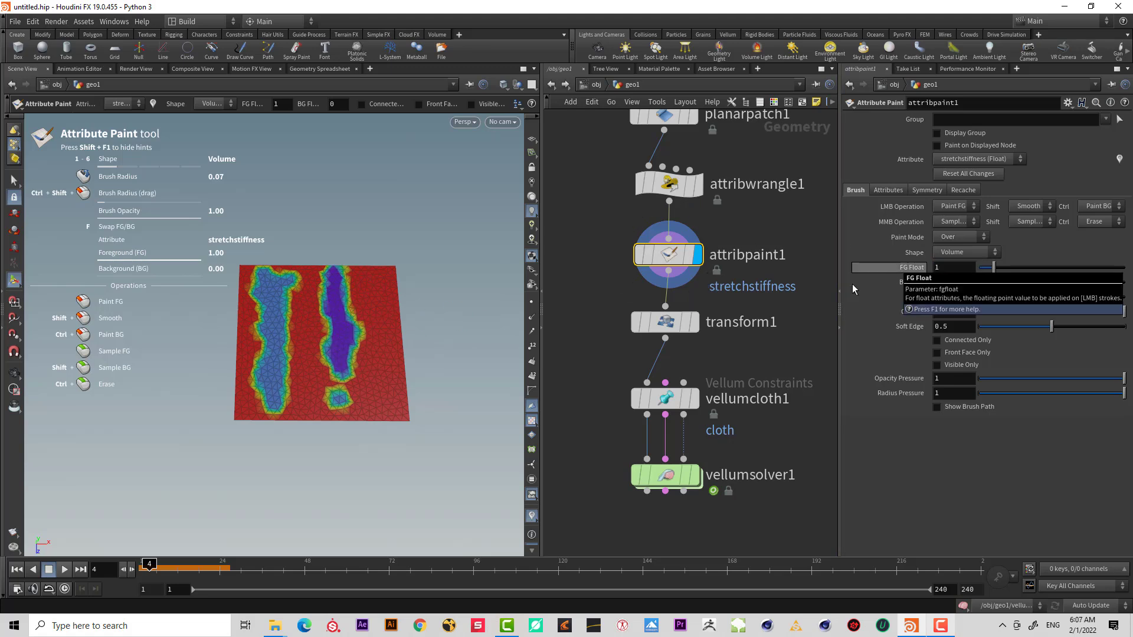
{"action": "mouse_move", "coordinate": [340, 279]}
{"action": "left_mouse_down"}
{"action": "mouse_move", "coordinate": [341, 318]}
{"action": "mouse_move", "coordinate": [360, 323]}
{"action": "left_mouse_up"}
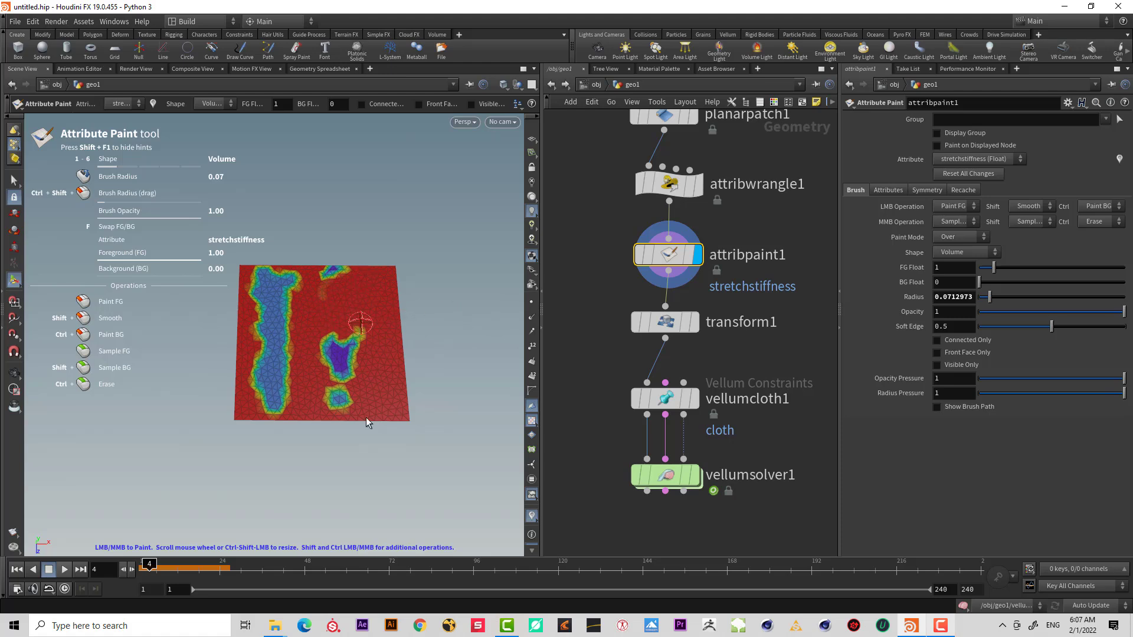
{"action": "mouse_move", "coordinate": [365, 421]}
{"action": "left_mouse_down"}
{"action": "mouse_move", "coordinate": [328, 392]}
{"action": "mouse_move", "coordinate": [348, 324]}
{"action": "left_mouse_up"}
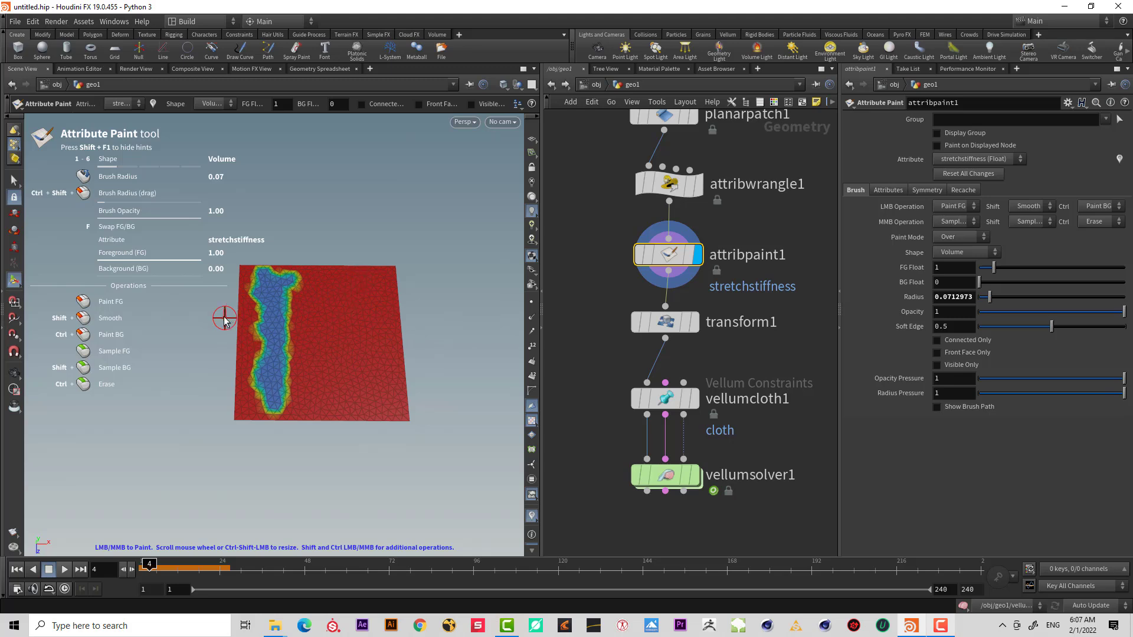
Set the paint foreground value back to 0.1 and touch up the left strip.
{"action": "left_click", "coordinate": [930, 269]}
{"action": "type", "text": ".1"}
{"action": "key", "text": "Return"}
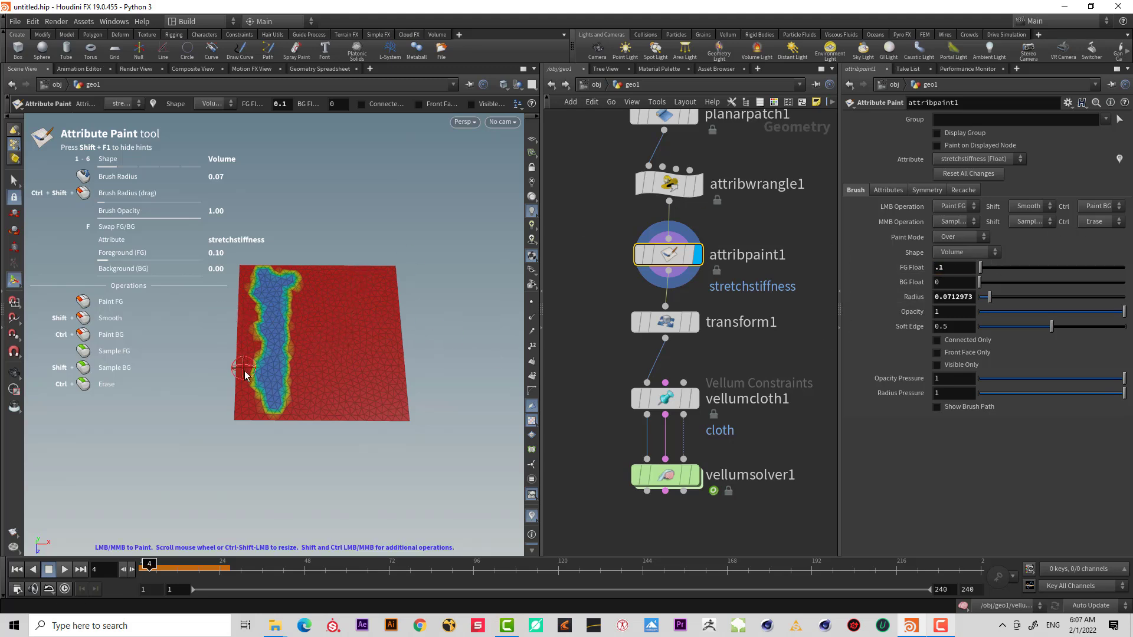
{"action": "mouse_move", "coordinate": [278, 396]}
{"action": "left_mouse_down"}
{"action": "mouse_move", "coordinate": [277, 308]}
{"action": "mouse_move", "coordinate": [287, 333]}
{"action": "mouse_move", "coordinate": [268, 398]}
{"action": "mouse_move", "coordinate": [269, 313]}
{"action": "left_mouse_up"}
Check the painted result on attribpaint1 and transform1 and rewind to frame 1.
{"action": "left_click", "coordinate": [695, 475]}
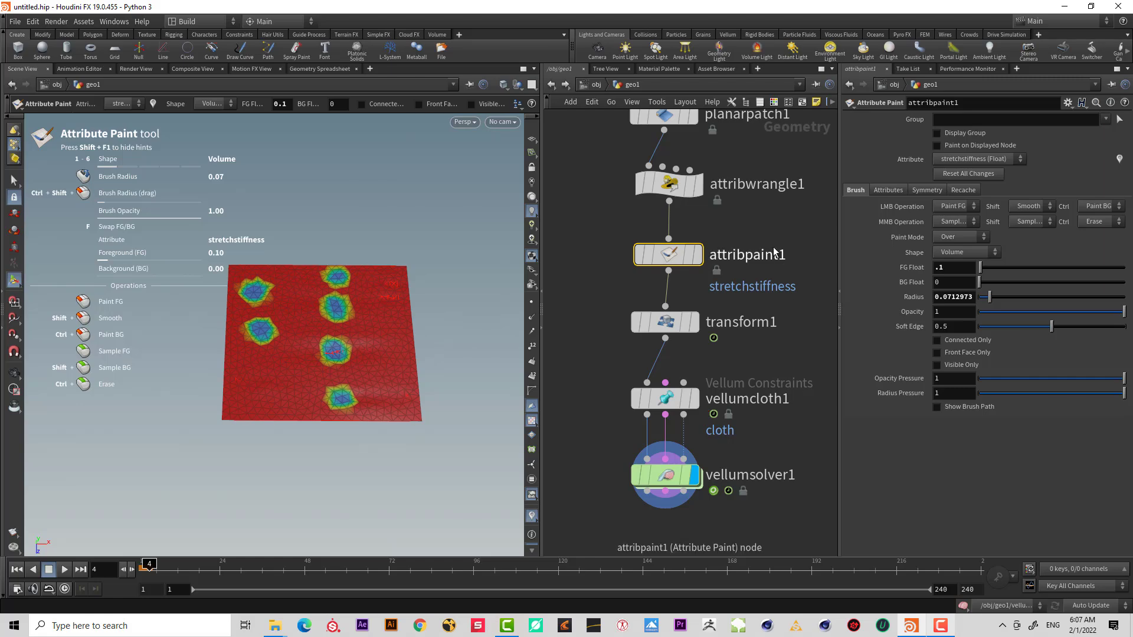
{"action": "left_click", "coordinate": [700, 255]}
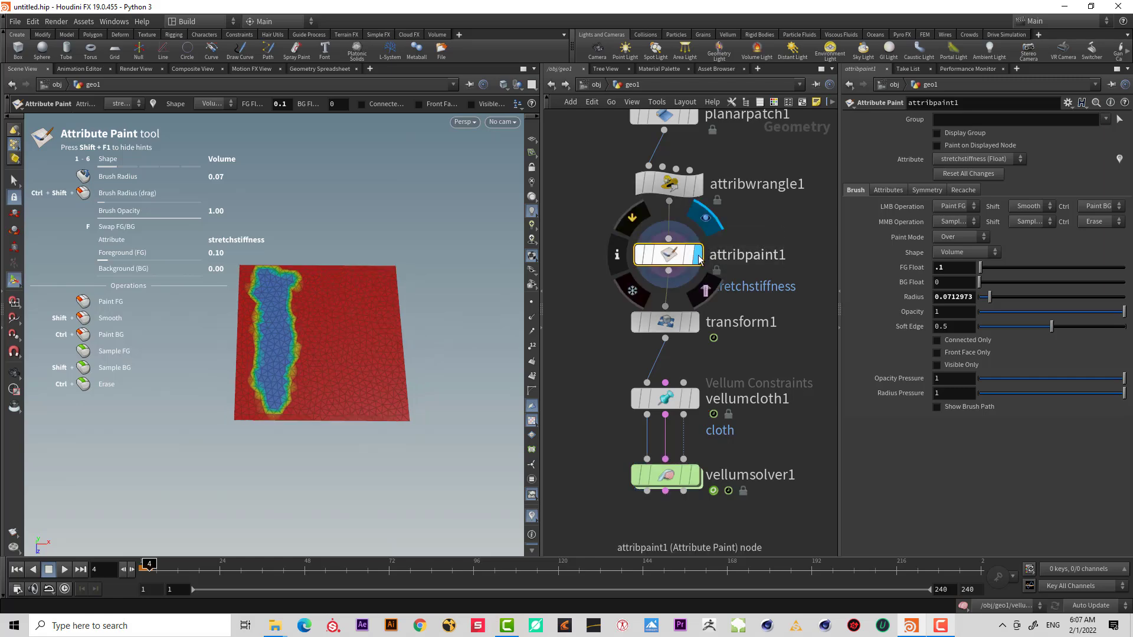
{"action": "left_click", "coordinate": [695, 322]}
{"action": "left_click", "coordinate": [665, 326]}
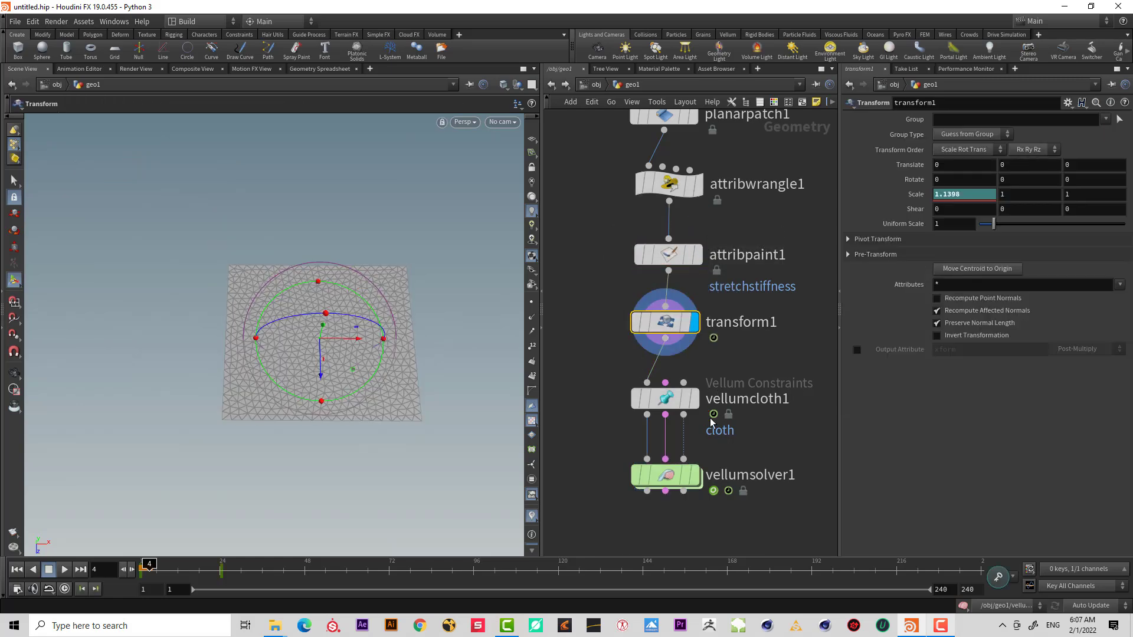
{"action": "left_click", "coordinate": [16, 569]}
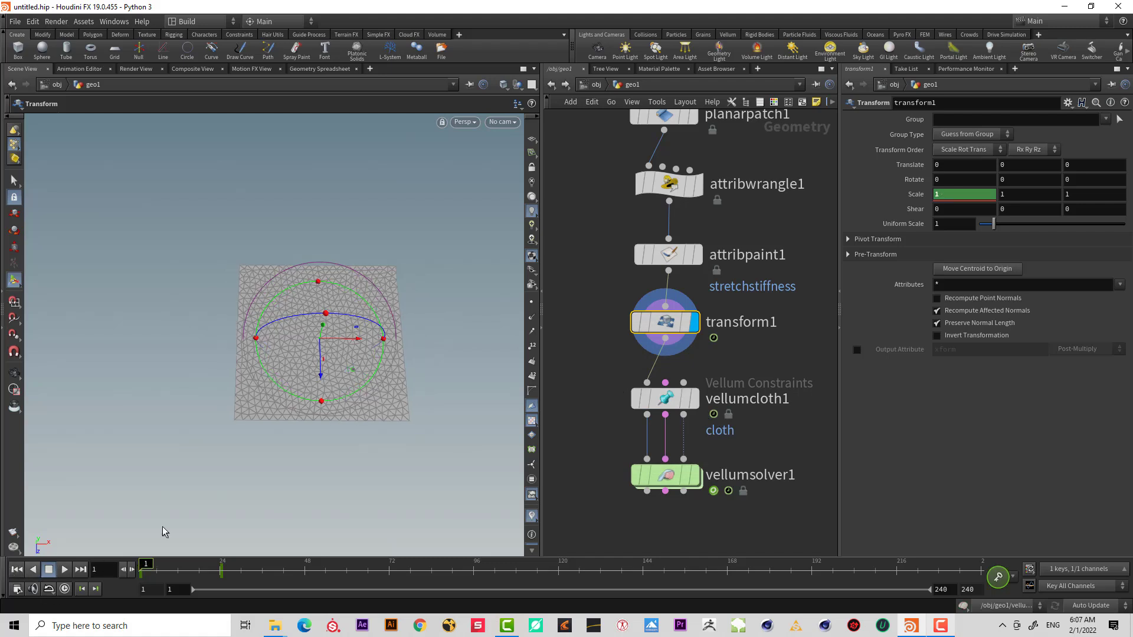
Display the vellum solver and play the simulation to review the stretch pattern around the painted strip.
{"action": "left_click", "coordinate": [695, 476]}
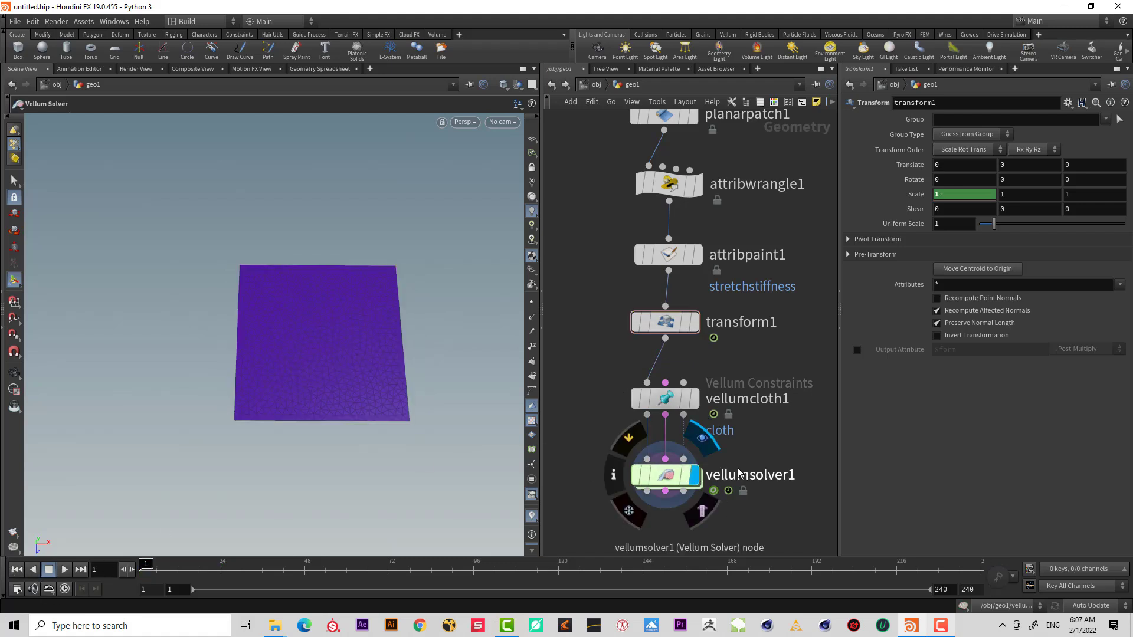
{"action": "left_click", "coordinate": [777, 475]}
{"action": "left_click", "coordinate": [64, 569]}
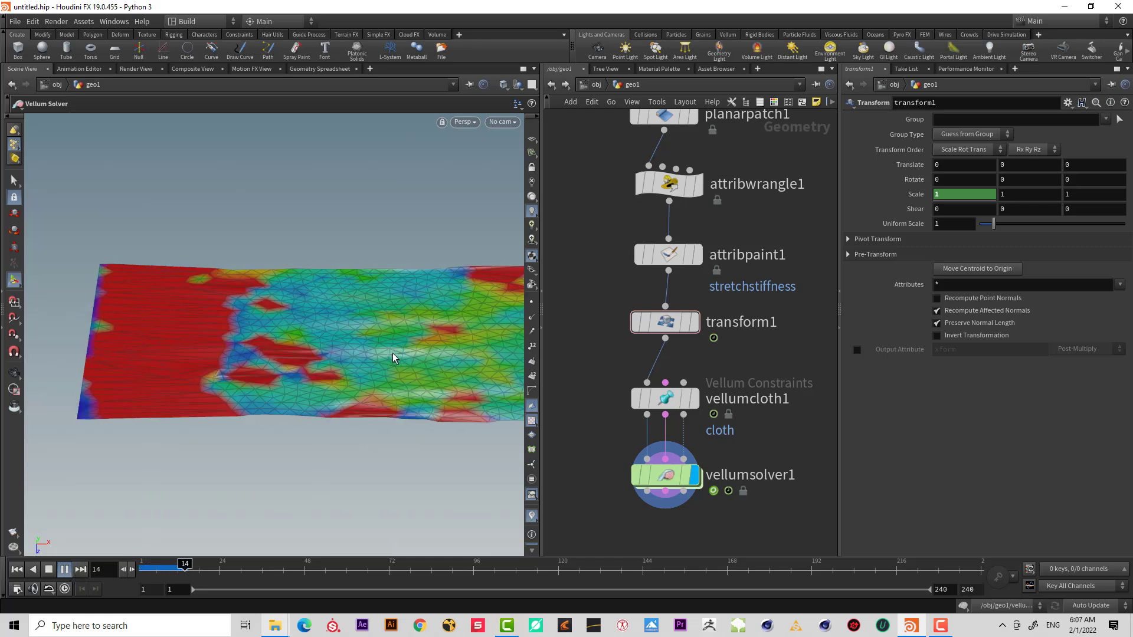
{"action": "left_click", "coordinate": [48, 570]}
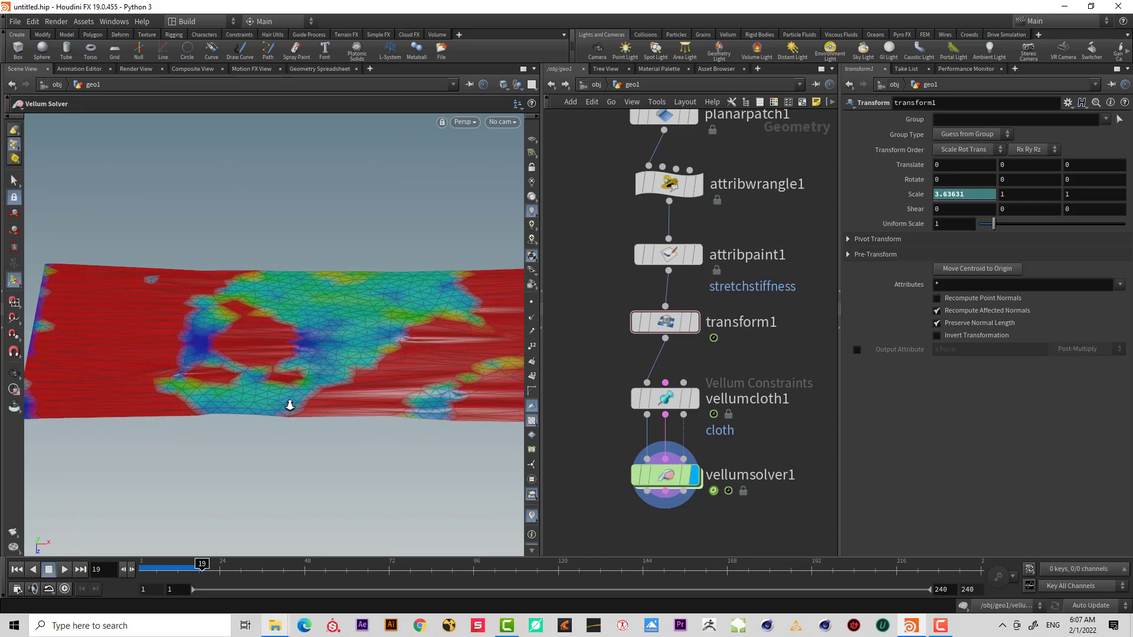
{"action": "right_click_drag", "start_coordinate": [314, 378], "coordinate": [181, 454], "text": "alt"}
{"action": "left_click", "coordinate": [64, 569]}
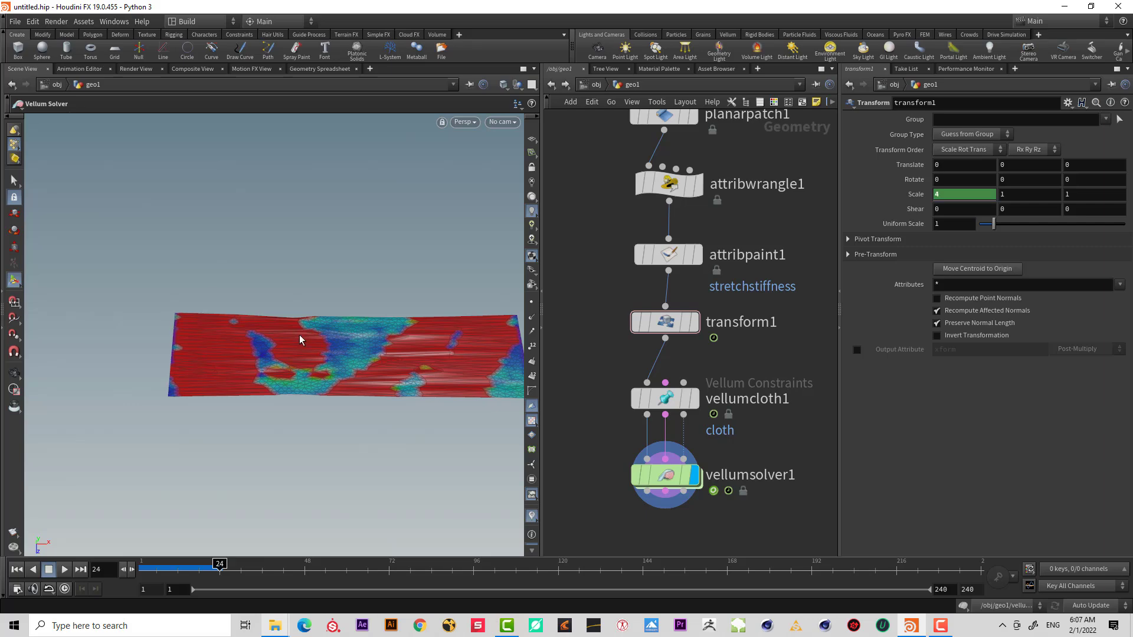
Set vellumcloth1's stretch stiffness scale multiplier to 1 000.
{"action": "left_click_drag", "start_coordinate": [785, 437], "coordinate": [600, 363]}
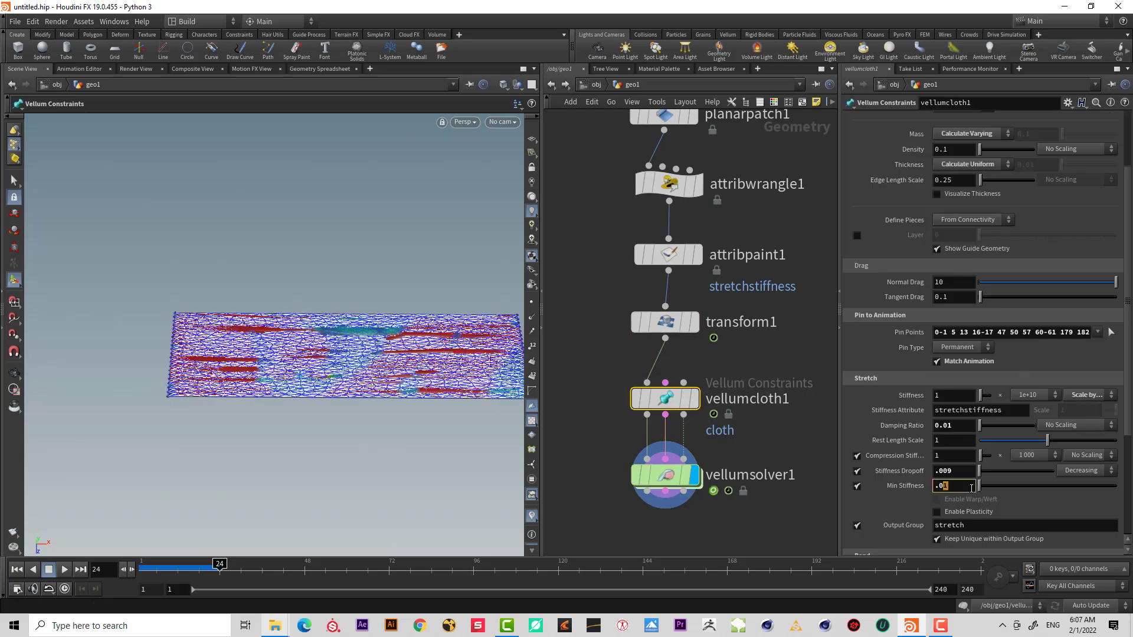
{"action": "left_click", "coordinate": [1044, 395]}
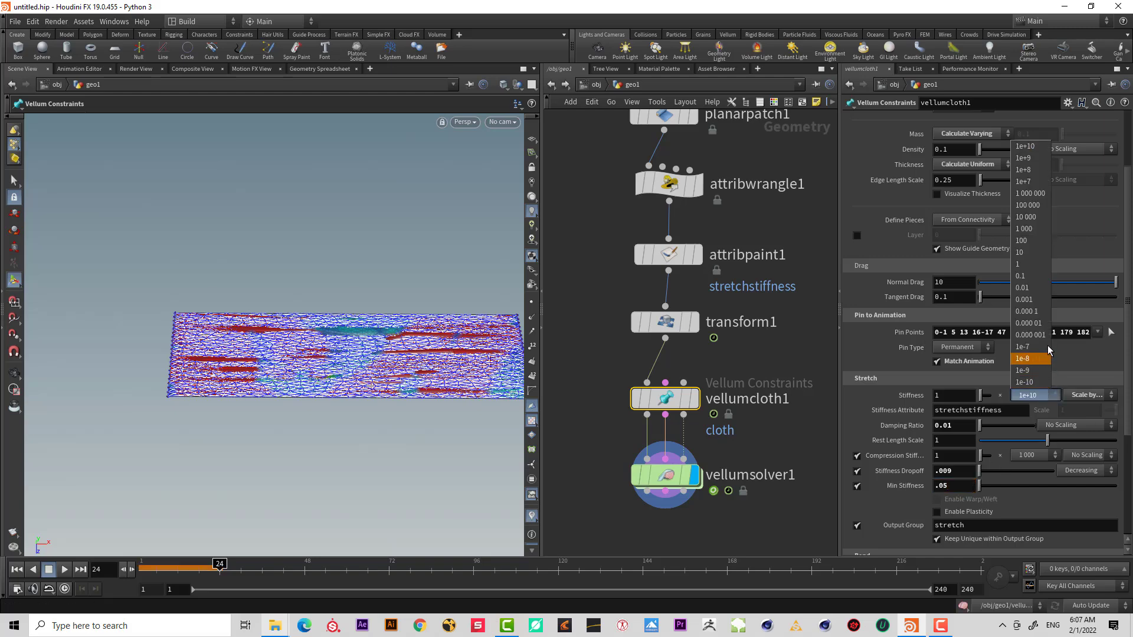
{"action": "left_click", "coordinate": [1030, 276]}
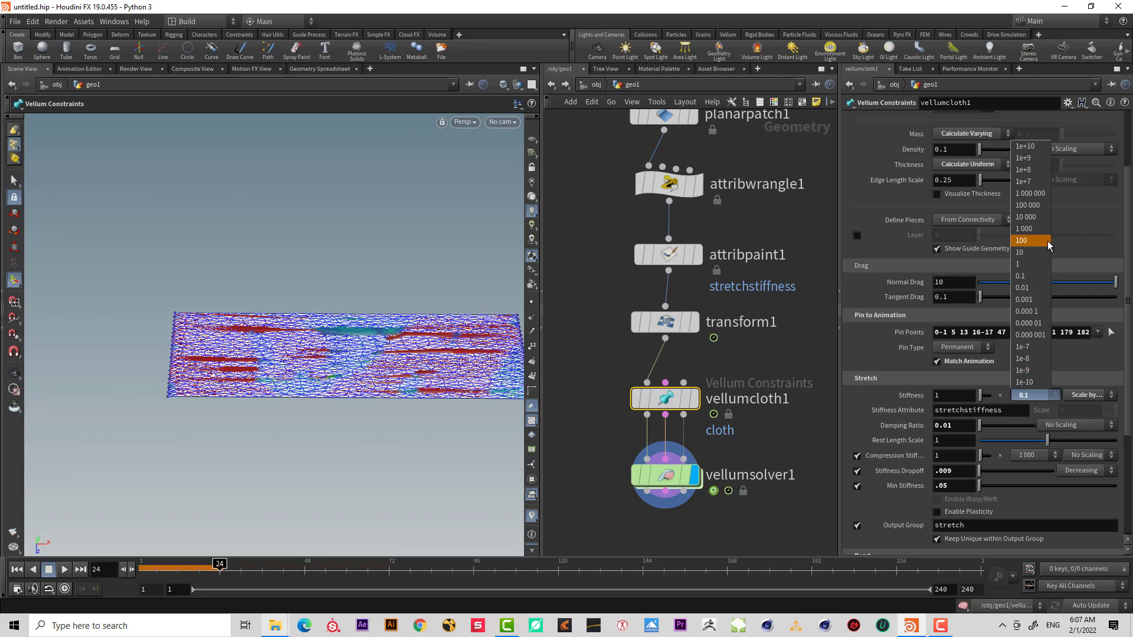
{"action": "left_click", "coordinate": [1043, 229]}
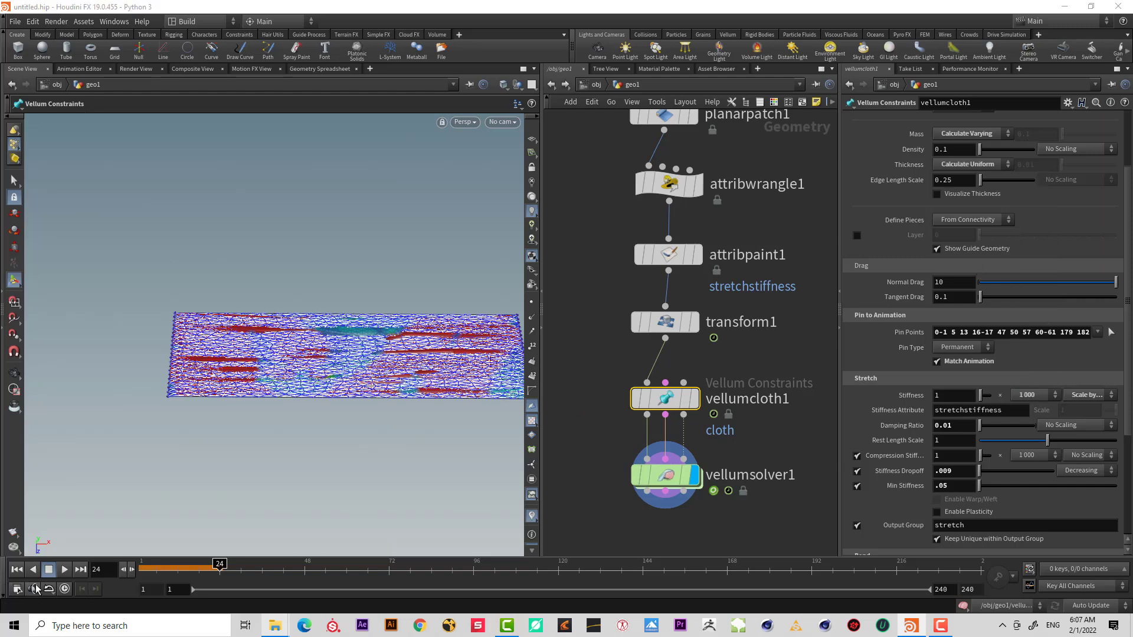
Replay the simulation from the start and orbit around the cloth to inspect the stiffer result, returning to frame 1.
{"action": "left_click", "coordinate": [15, 569]}
{"action": "left_click", "coordinate": [64, 569]}
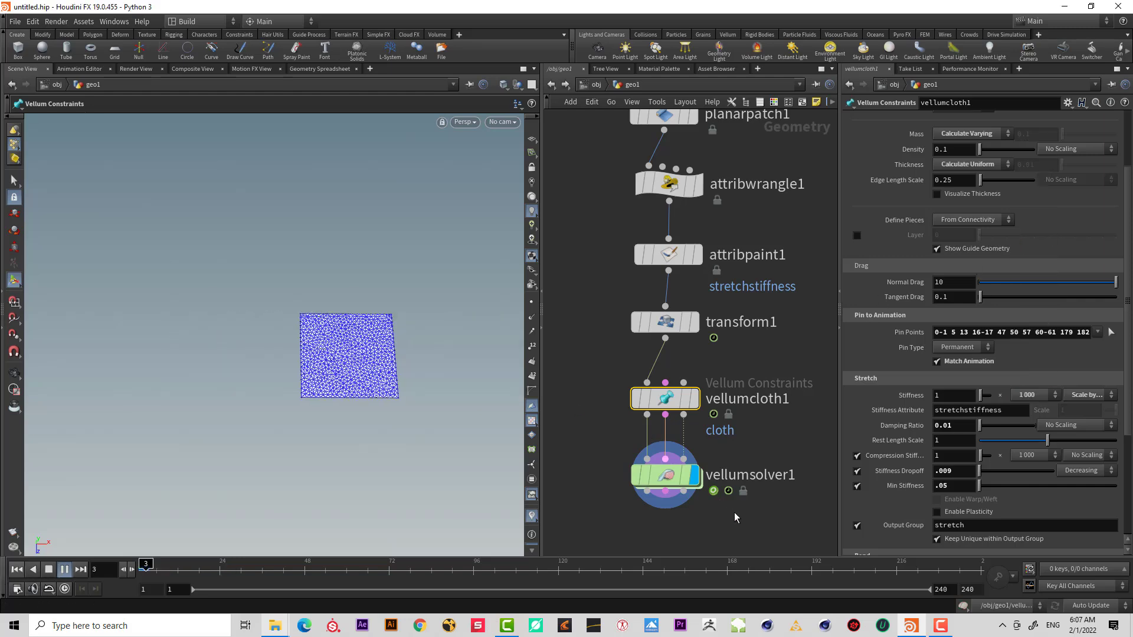
{"action": "left_click", "coordinate": [584, 484]}
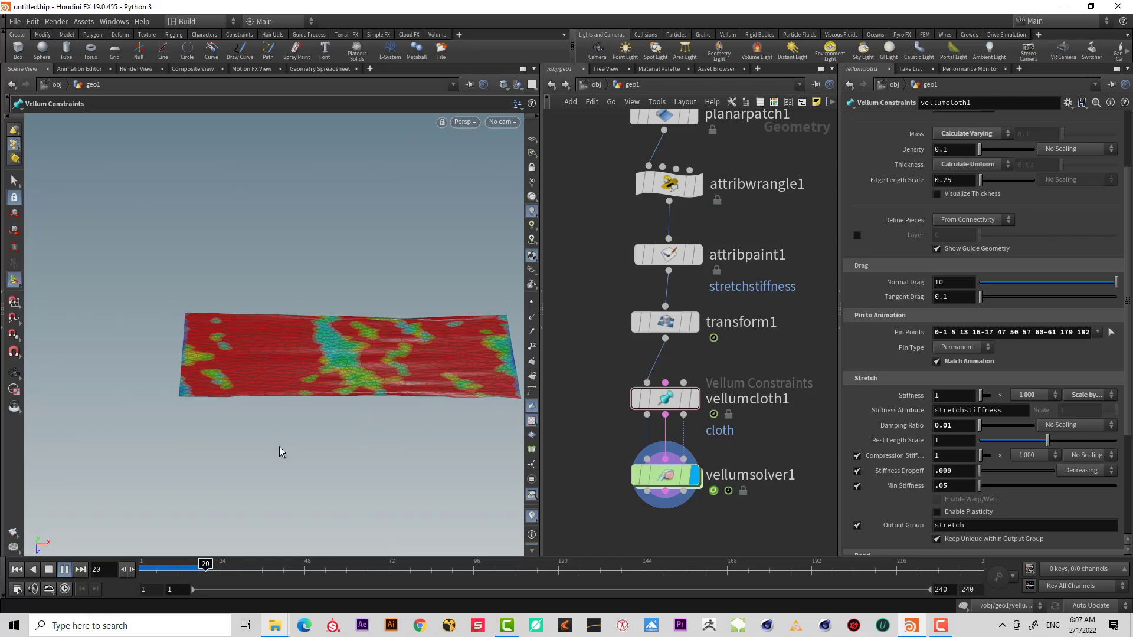
{"action": "left_click", "coordinate": [49, 570]}
{"action": "right_click_drag", "start_coordinate": [414, 349], "coordinate": [497, 351], "text": "alt"}
{"action": "mouse_move", "coordinate": [333, 362]}
{"action": "left_mouse_down", "text": "alt"}
{"action": "mouse_move", "coordinate": [329, 377]}
{"action": "mouse_move", "coordinate": [347, 341]}
{"action": "mouse_move", "coordinate": [349, 351]}
{"action": "left_mouse_up", "text": "alt"}
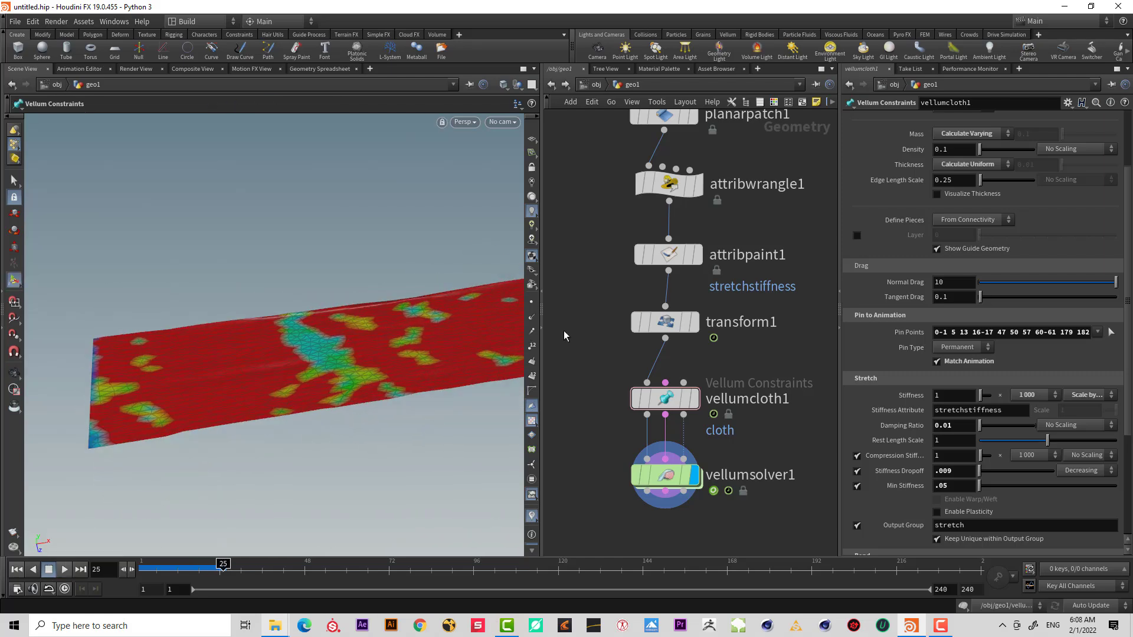
{"action": "left_click_drag", "start_coordinate": [180, 565], "coordinate": [140, 568]}
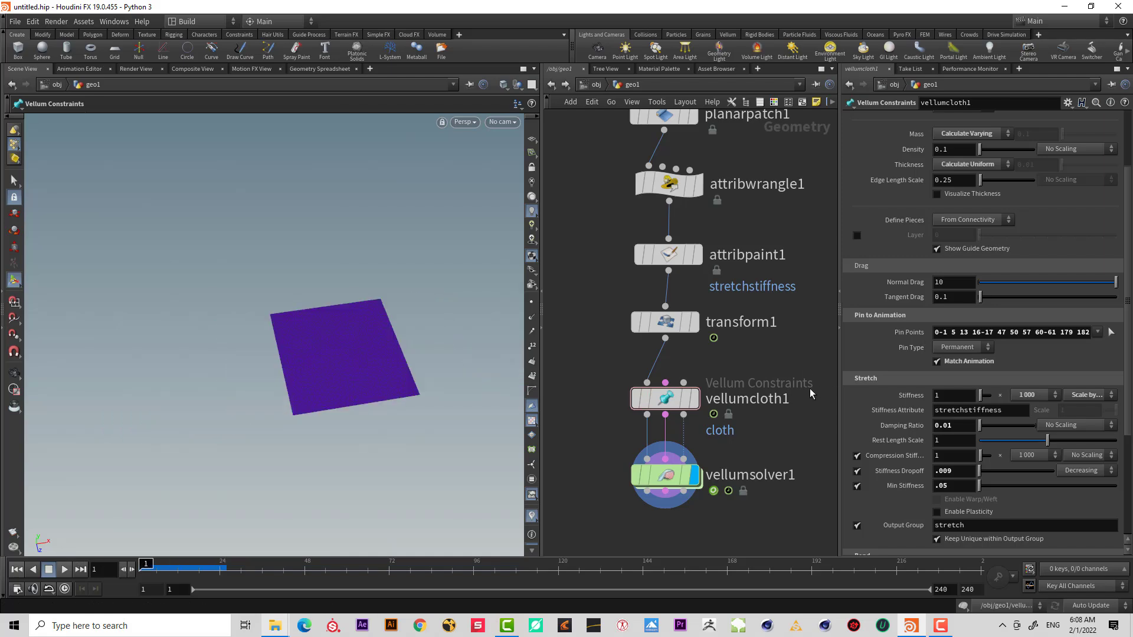
{"action": "left_click_drag", "start_coordinate": [296, 378], "coordinate": [278, 378], "text": "alt"}
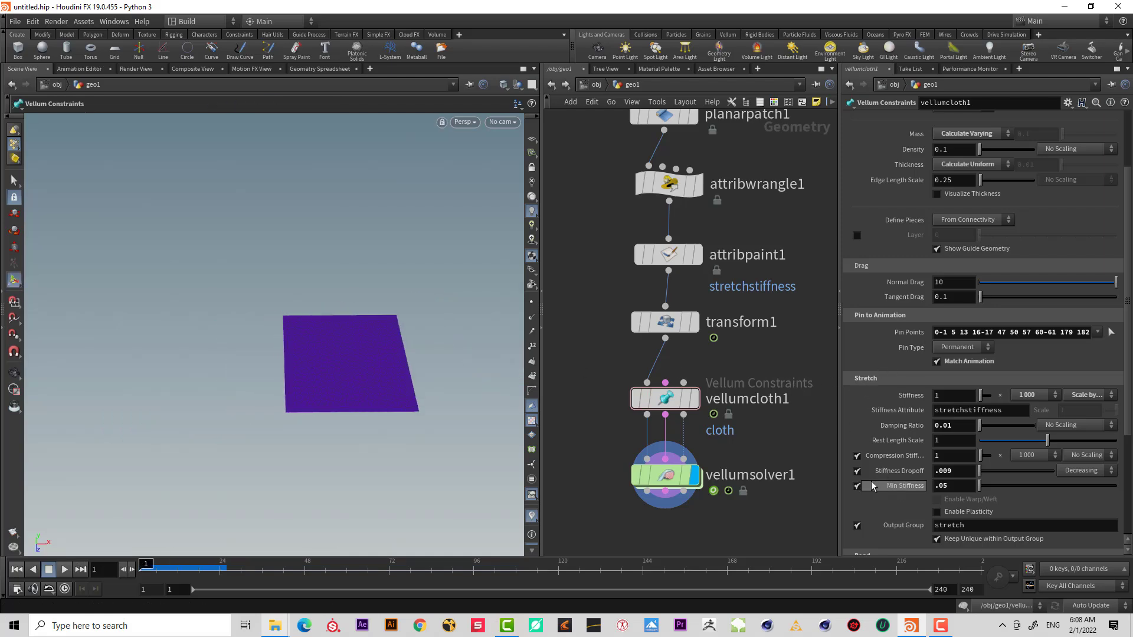
{"action": "middle_click_drag", "start_coordinate": [360, 347], "coordinate": [318, 345], "text": "alt"}
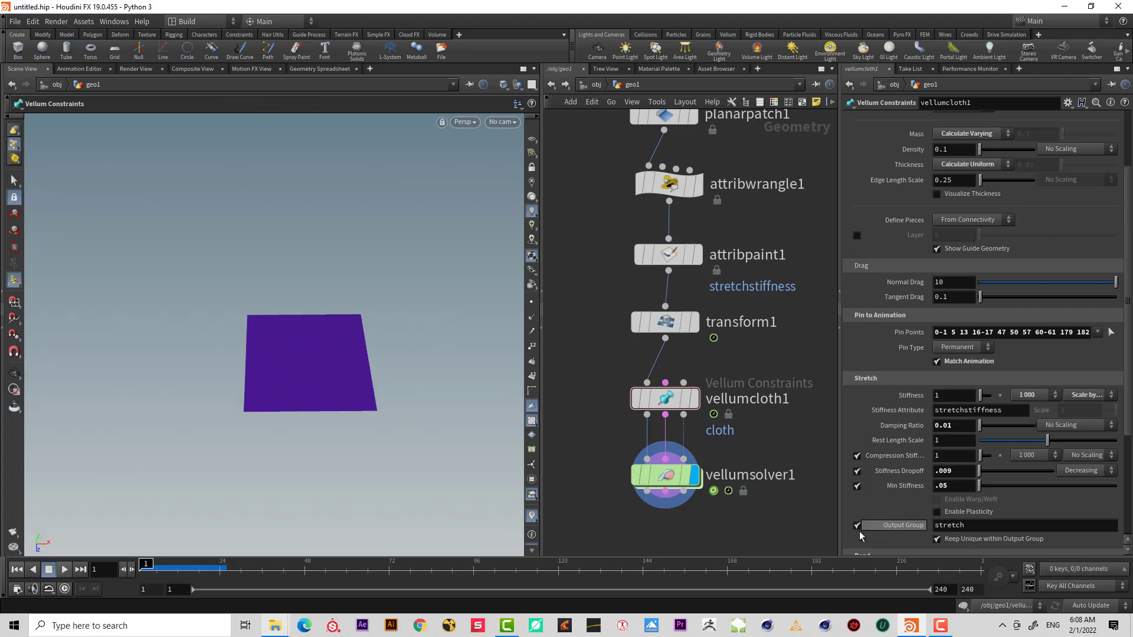
Set the vellum solver's false color mode visualization to None.
{"action": "left_click", "coordinate": [665, 475]}
{"action": "left_click", "coordinate": [974, 399]}
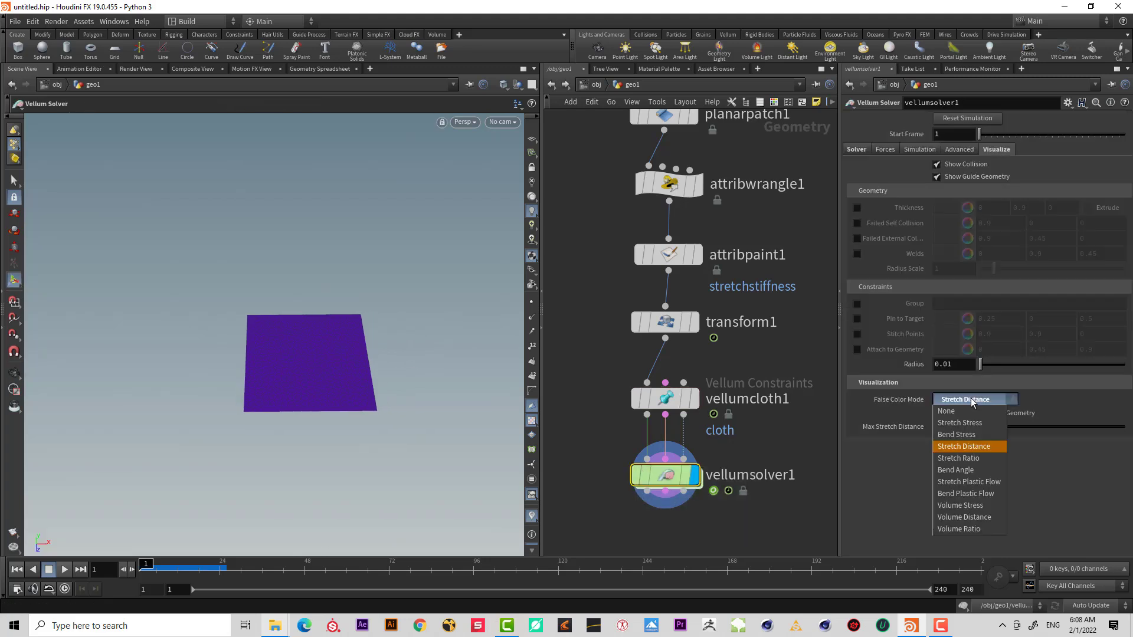
{"action": "left_click", "coordinate": [978, 413]}
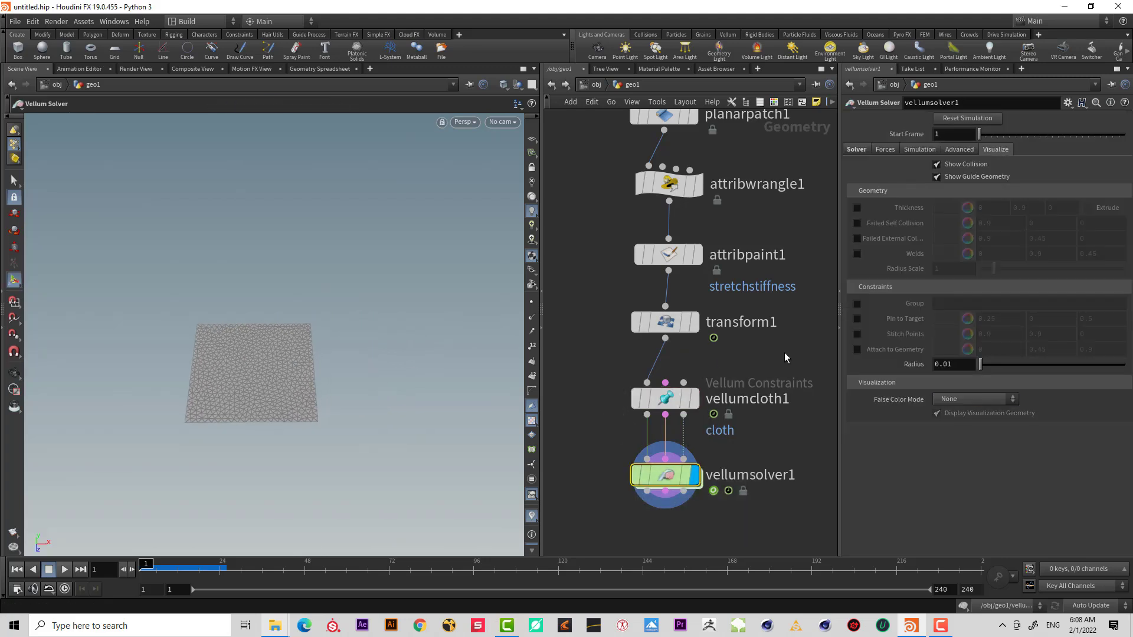
Move vellumsolver1 lower in the network and delete the attribwrangle1 and attribpaint1 nodes.
{"action": "scroll", "coordinate": [784, 352], "scroll_direction": "down", "scroll_amount": 2}
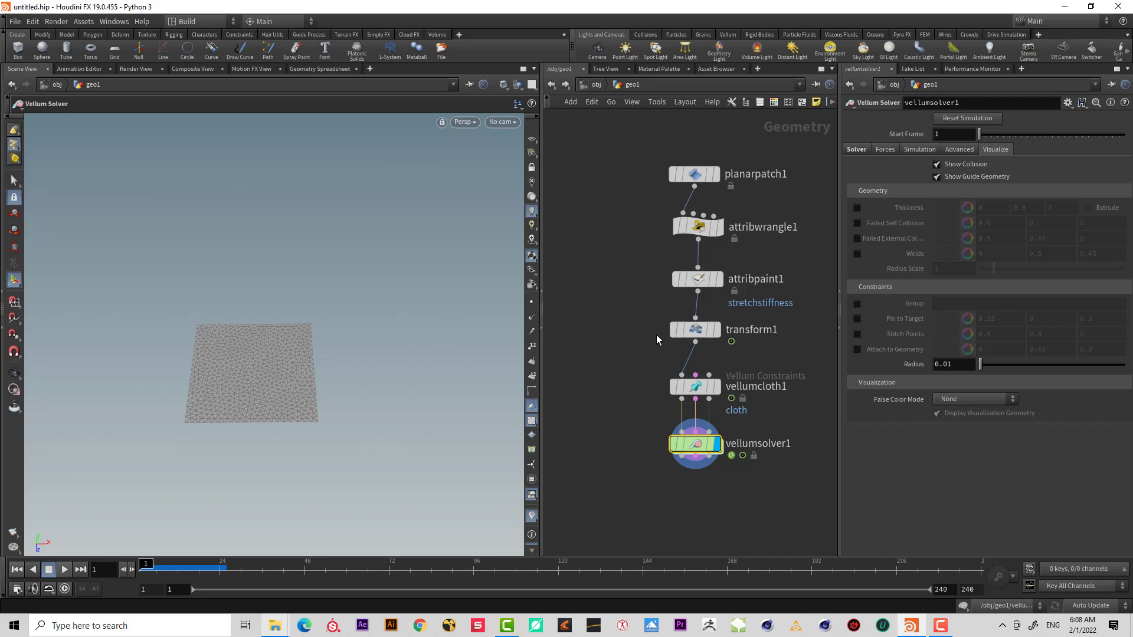
{"action": "left_click_drag", "start_coordinate": [694, 450], "coordinate": [689, 512]}
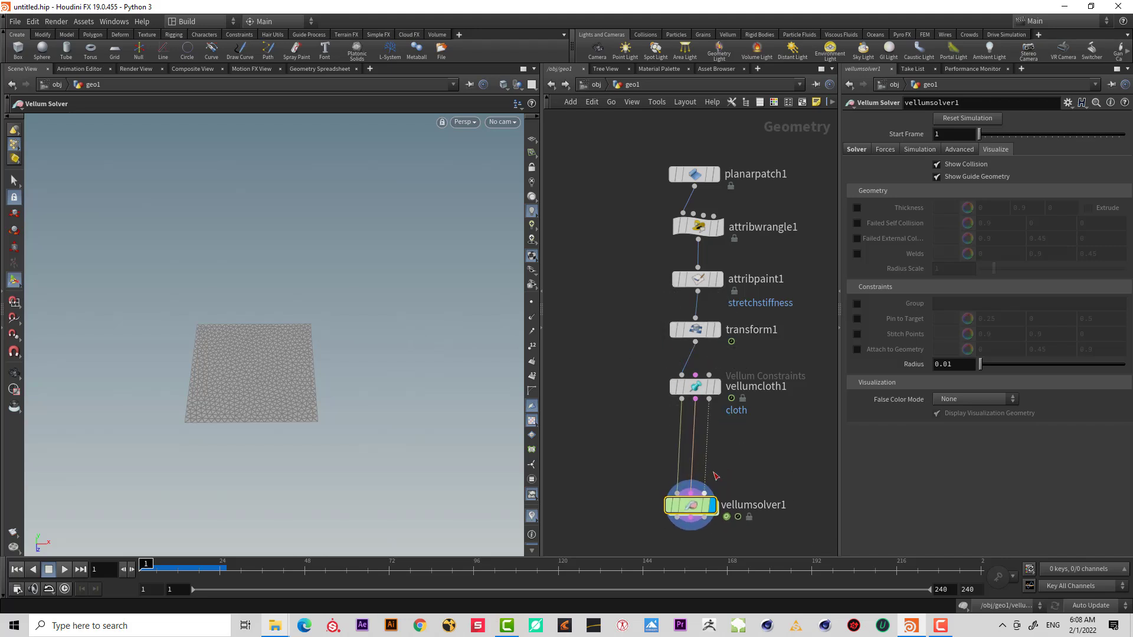
{"action": "middle_click_drag", "start_coordinate": [762, 365], "coordinate": [736, 408]}
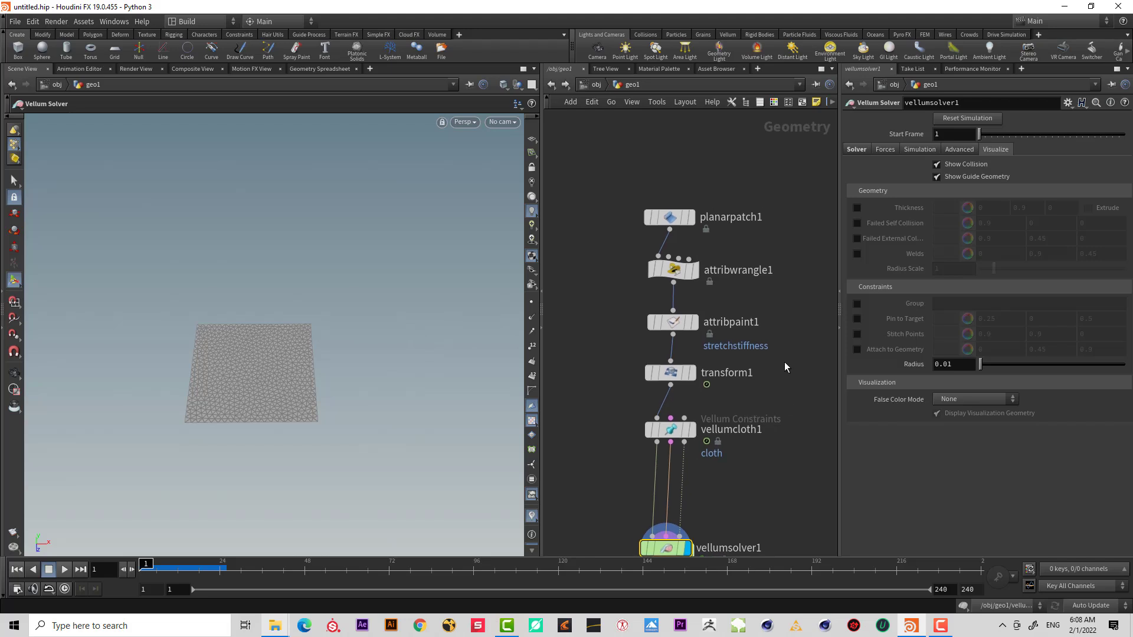
{"action": "left_click_drag", "start_coordinate": [787, 355], "coordinate": [603, 258]}
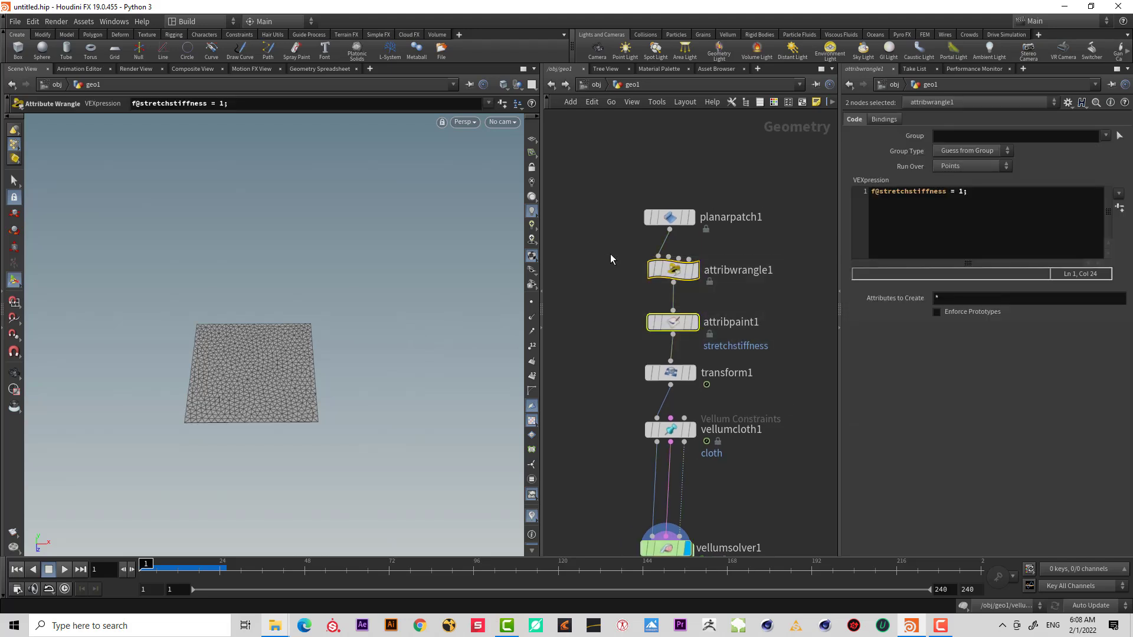
{"action": "key", "text": "Delete"}
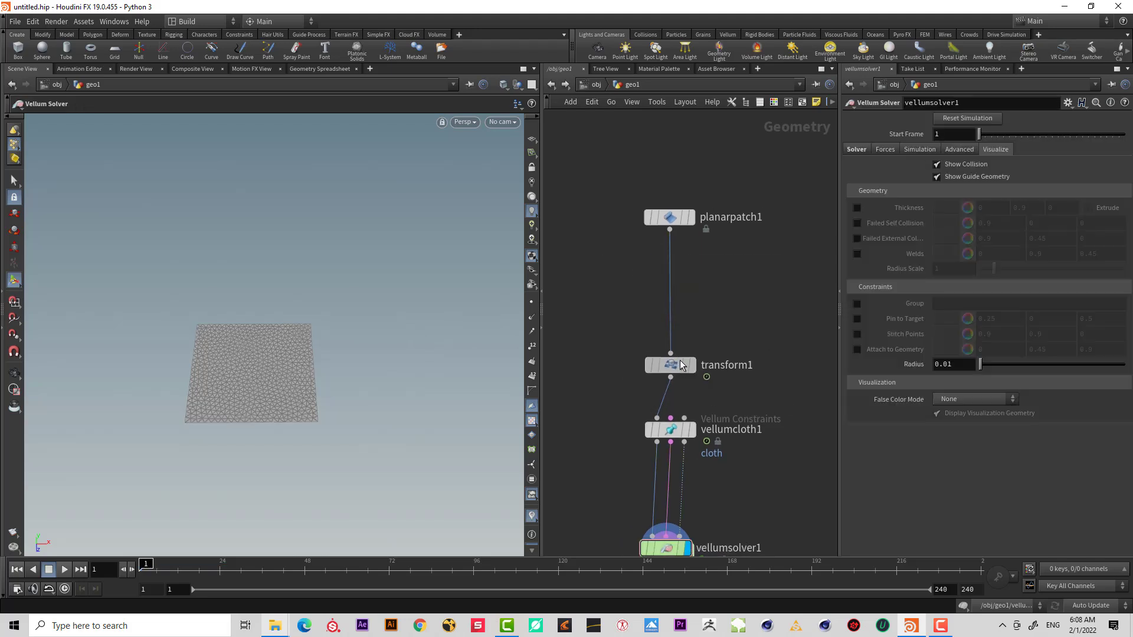